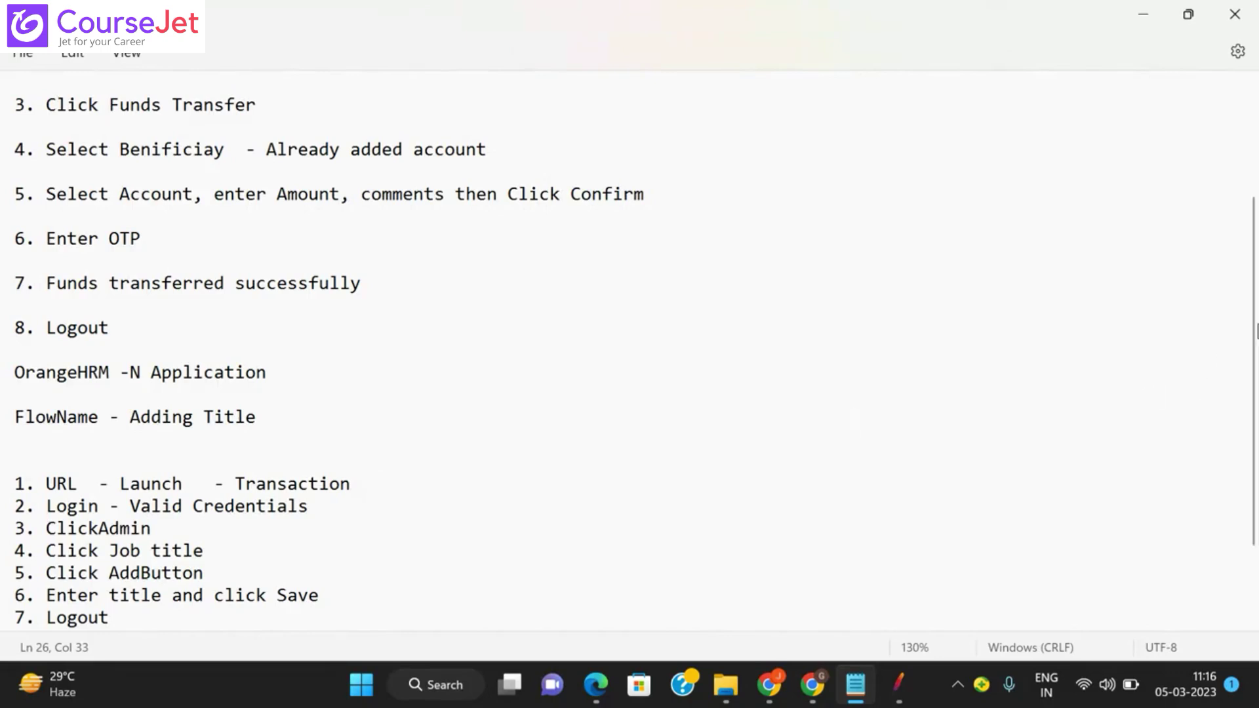
Step: Scroll to and briefly highlight the seven Adding Title steps in Notepad, then switch to JMeter
{"action": "left_click_drag", "start_coordinate": [1256, 321], "coordinate": [1253, 400]}
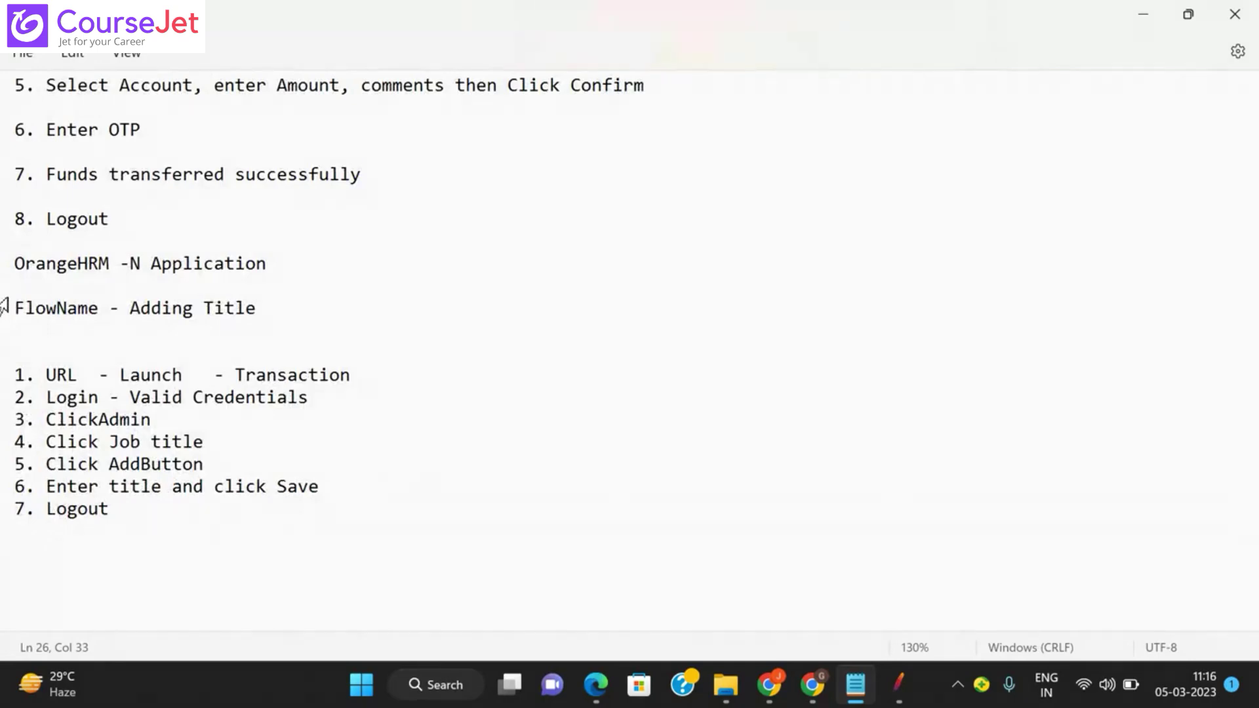
{"action": "left_click_drag", "start_coordinate": [5, 306], "coordinate": [194, 510]}
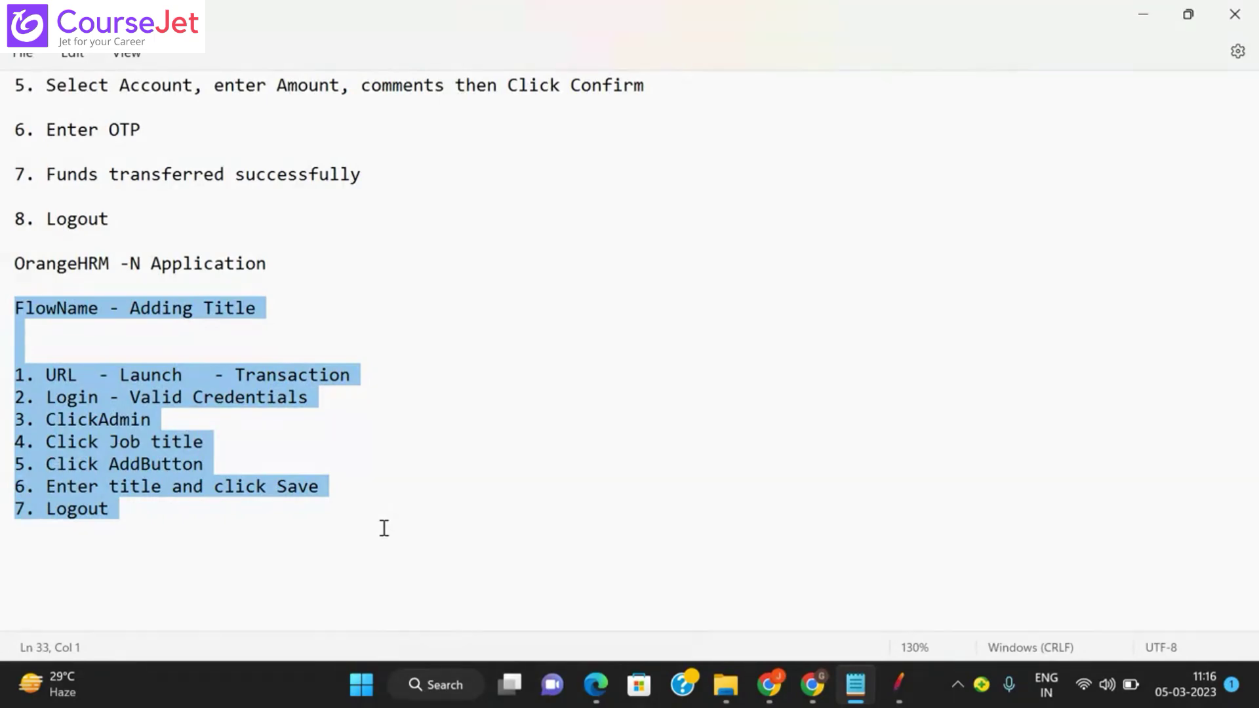
{"action": "left_click", "coordinate": [923, 366]}
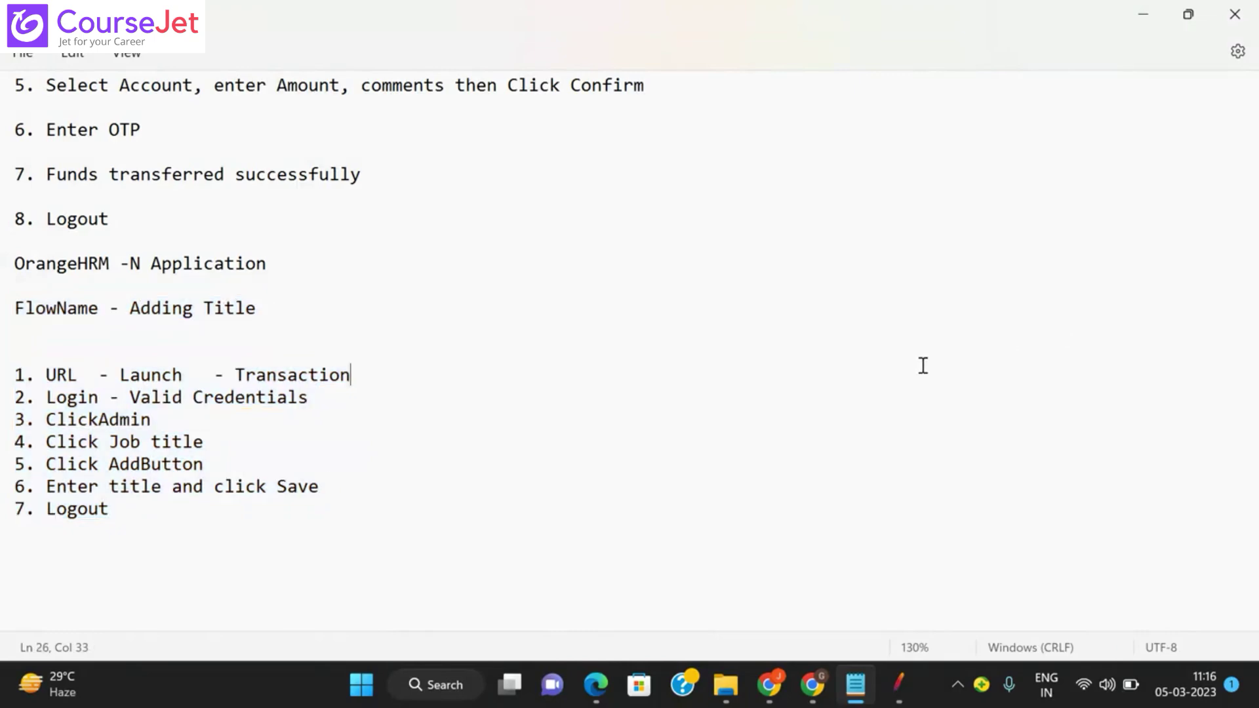
{"action": "left_click", "coordinate": [905, 689]}
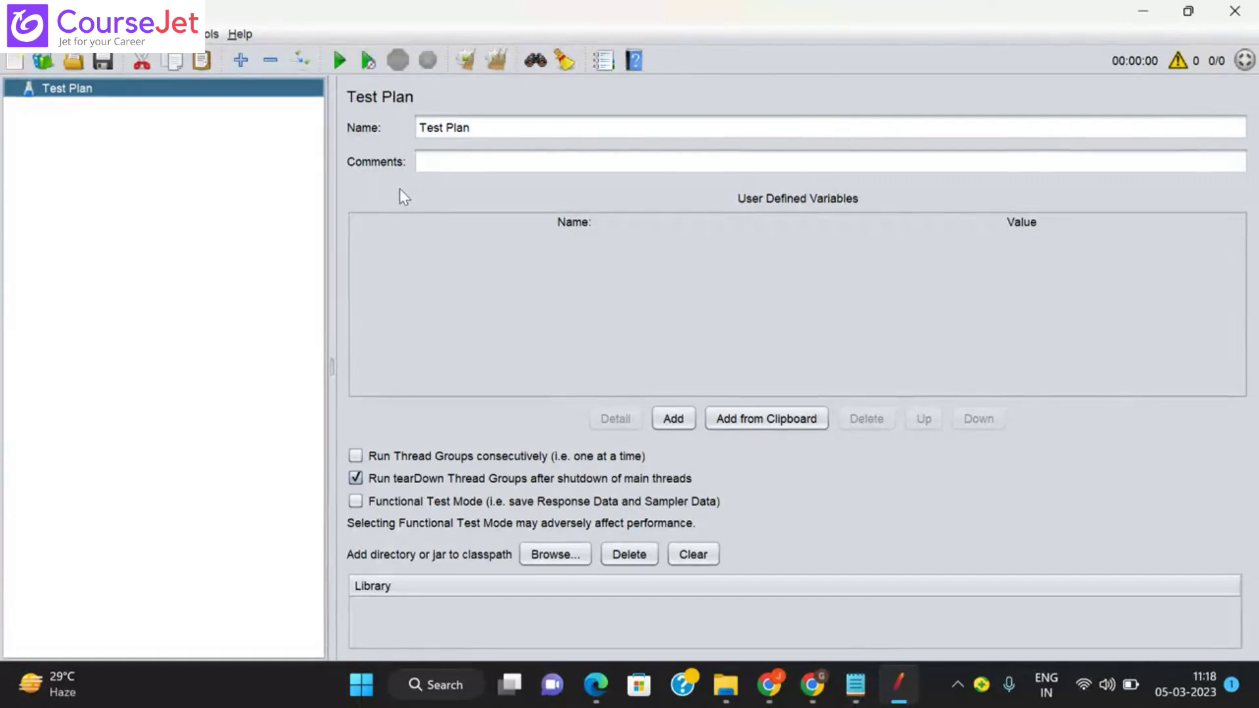
Step: Add an HTTP Cookie Manager config element to the Test Plan
{"action": "right_click", "coordinate": [75, 94]}
{"action": "mouse_move", "coordinate": [204, 105]}
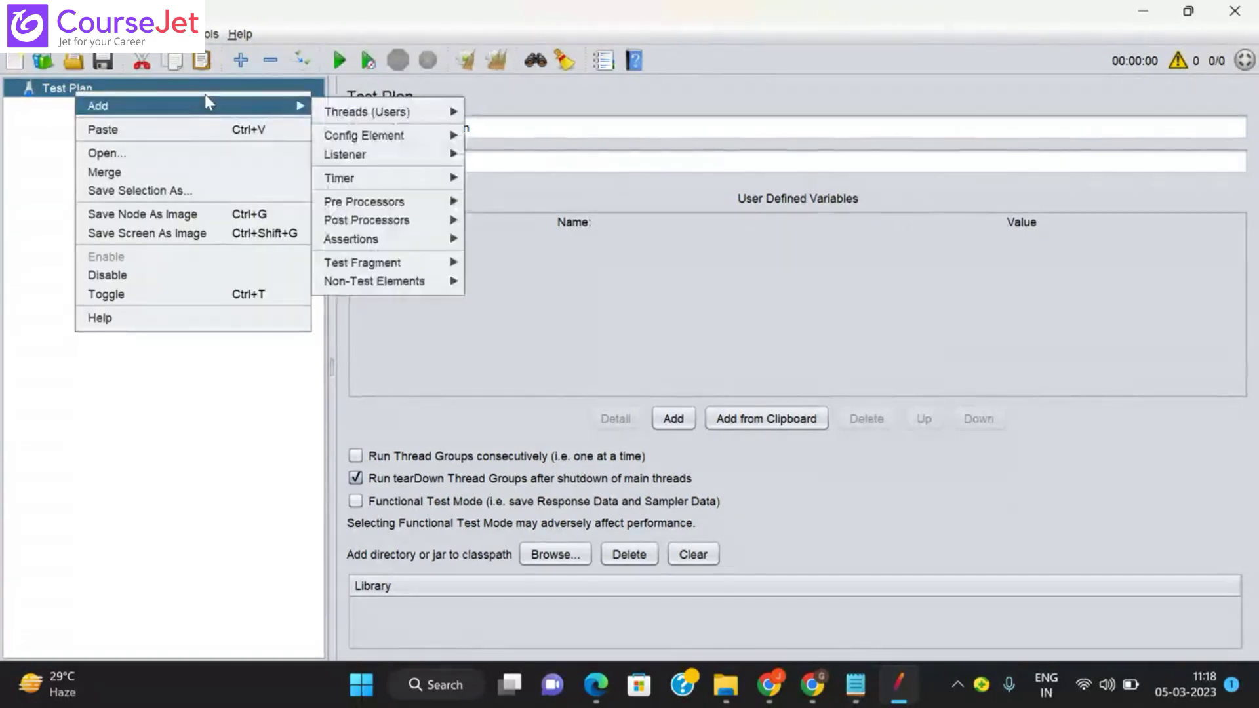
{"action": "mouse_move", "coordinate": [380, 135]}
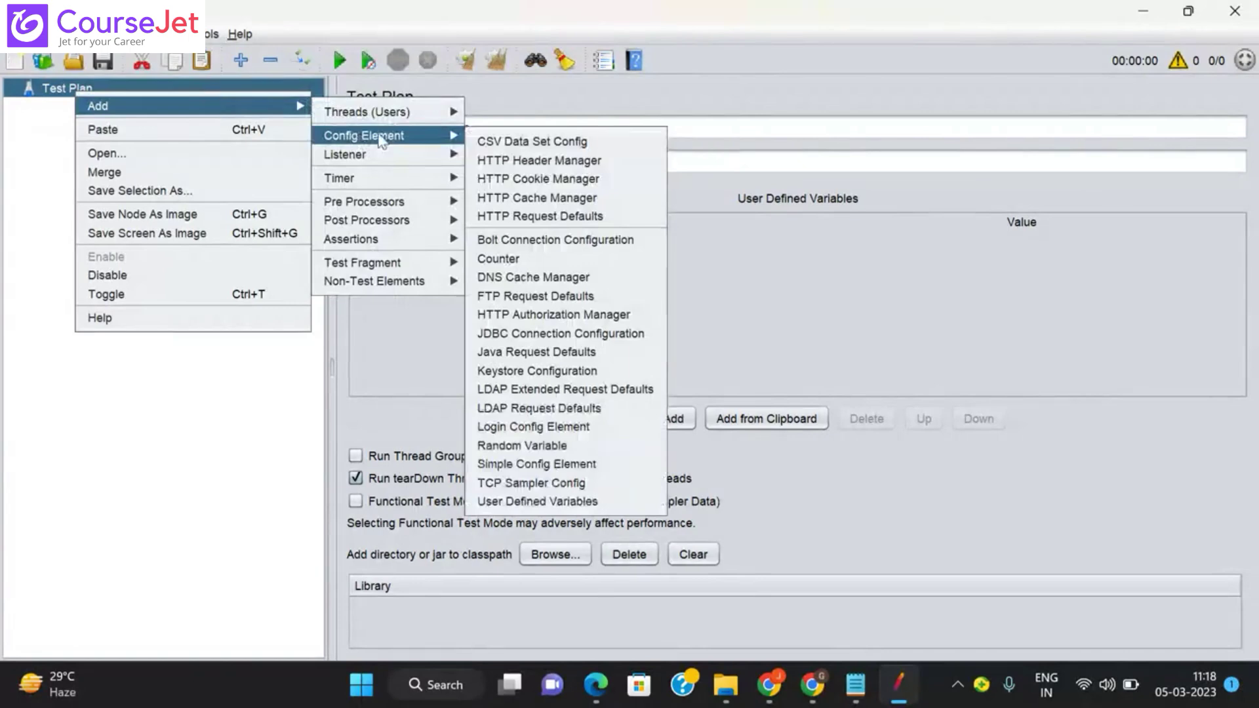
{"action": "left_click", "coordinate": [520, 181]}
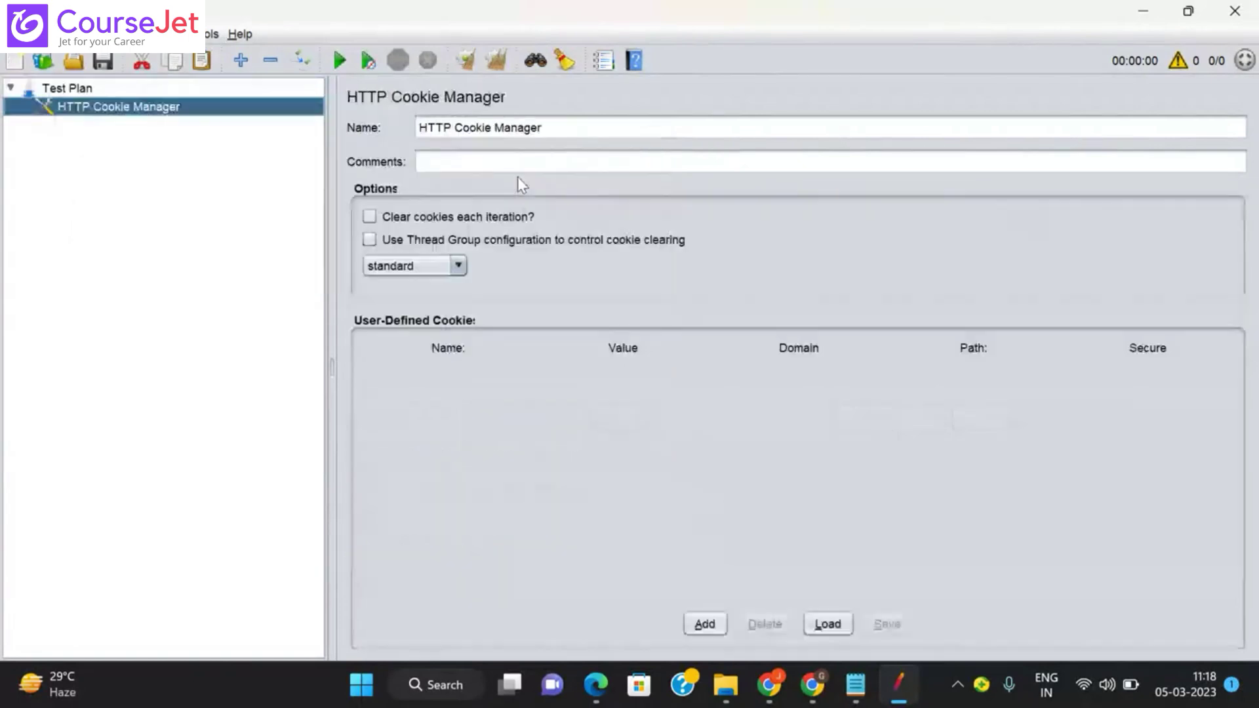
Step: Add an HTTP Cache Manager config element to the Test Plan
{"action": "left_click", "coordinate": [76, 93]}
{"action": "right_click", "coordinate": [76, 92]}
{"action": "mouse_move", "coordinate": [233, 106]}
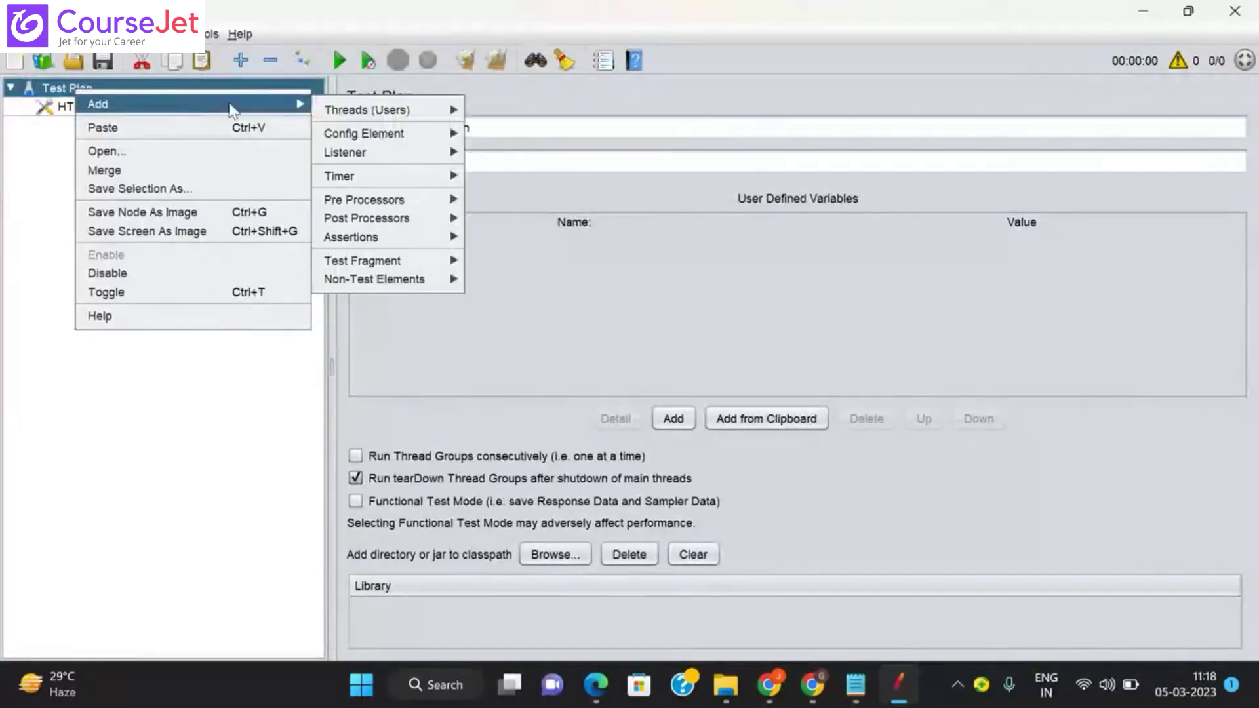
{"action": "mouse_move", "coordinate": [334, 114]}
{"action": "mouse_move", "coordinate": [348, 152]}
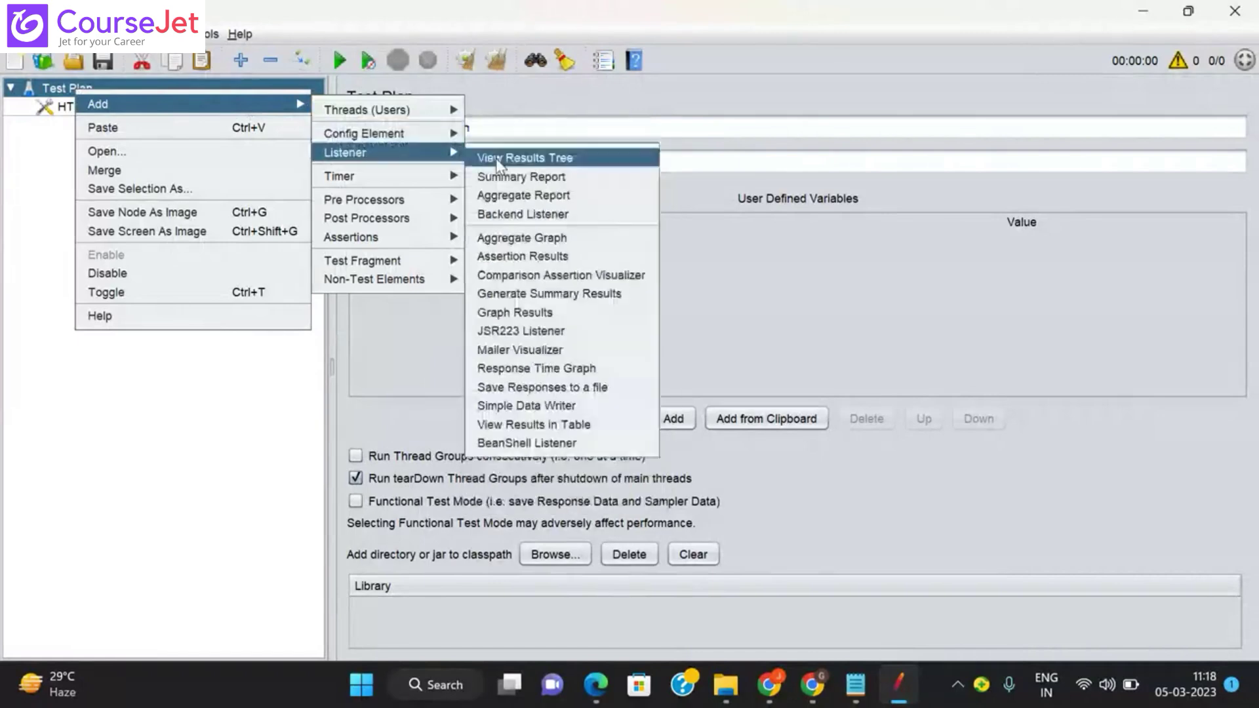
{"action": "mouse_move", "coordinate": [420, 133]}
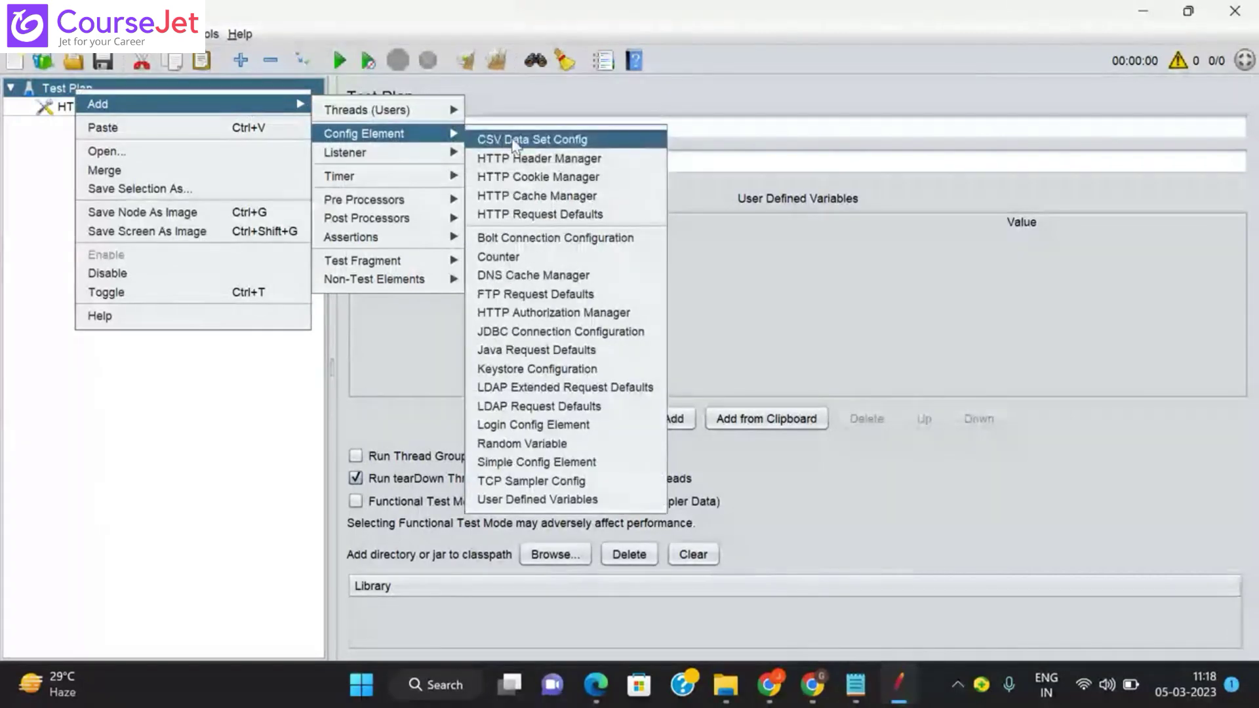
{"action": "left_click", "coordinate": [526, 196]}
Step: Add a Thread Group to the Test Plan
{"action": "right_click", "coordinate": [74, 90]}
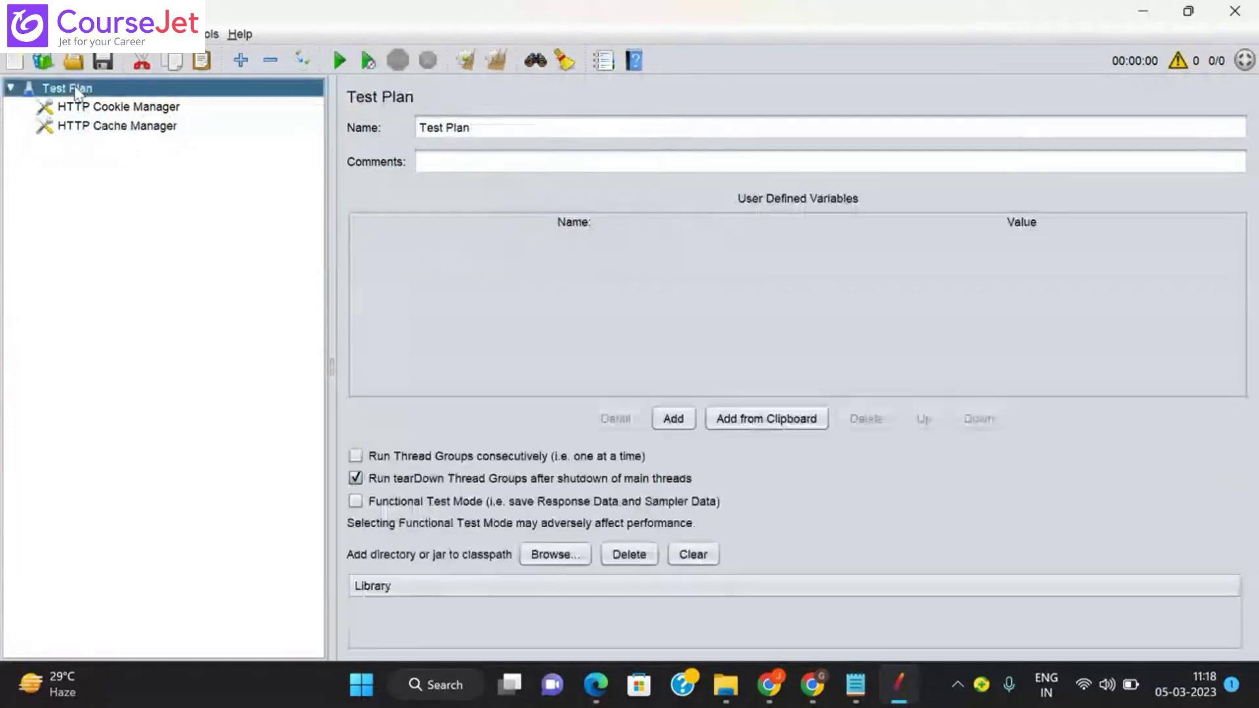
{"action": "mouse_move", "coordinate": [432, 110]}
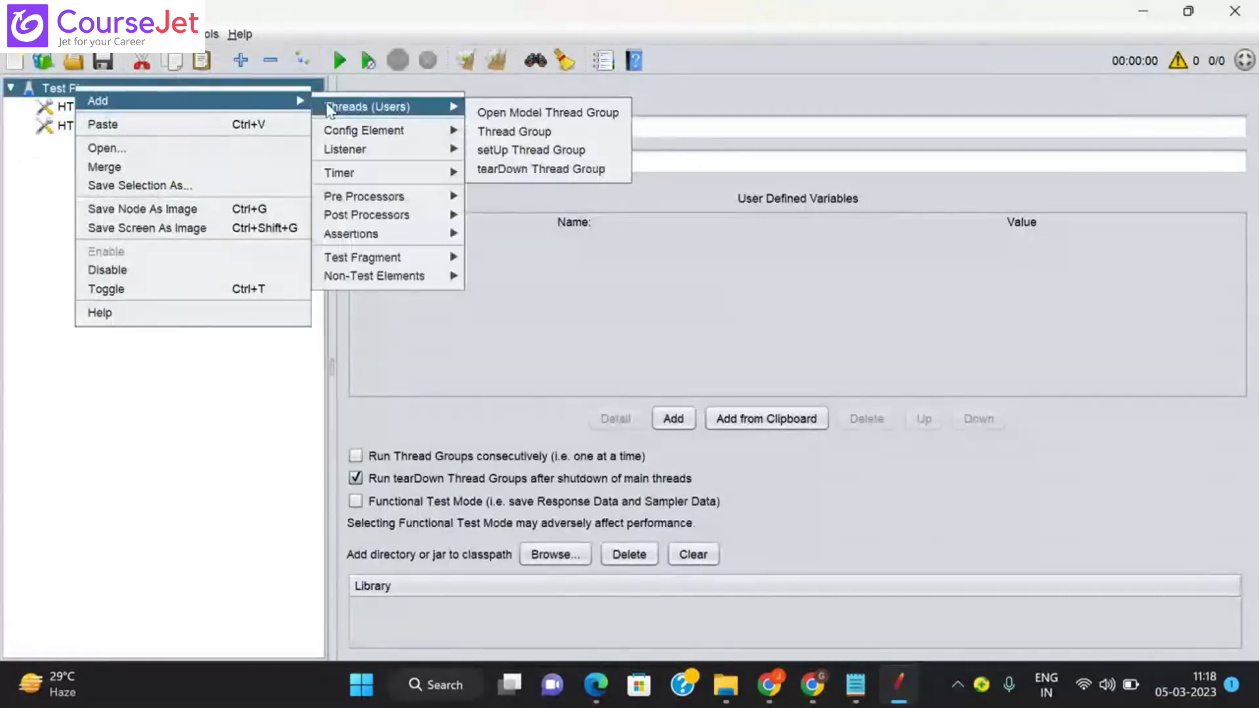
{"action": "left_click", "coordinate": [525, 133]}
Step: Add a Transaction Controller inside the Thread Group and replicate it until there are seven
{"action": "right_click", "coordinate": [115, 143]}
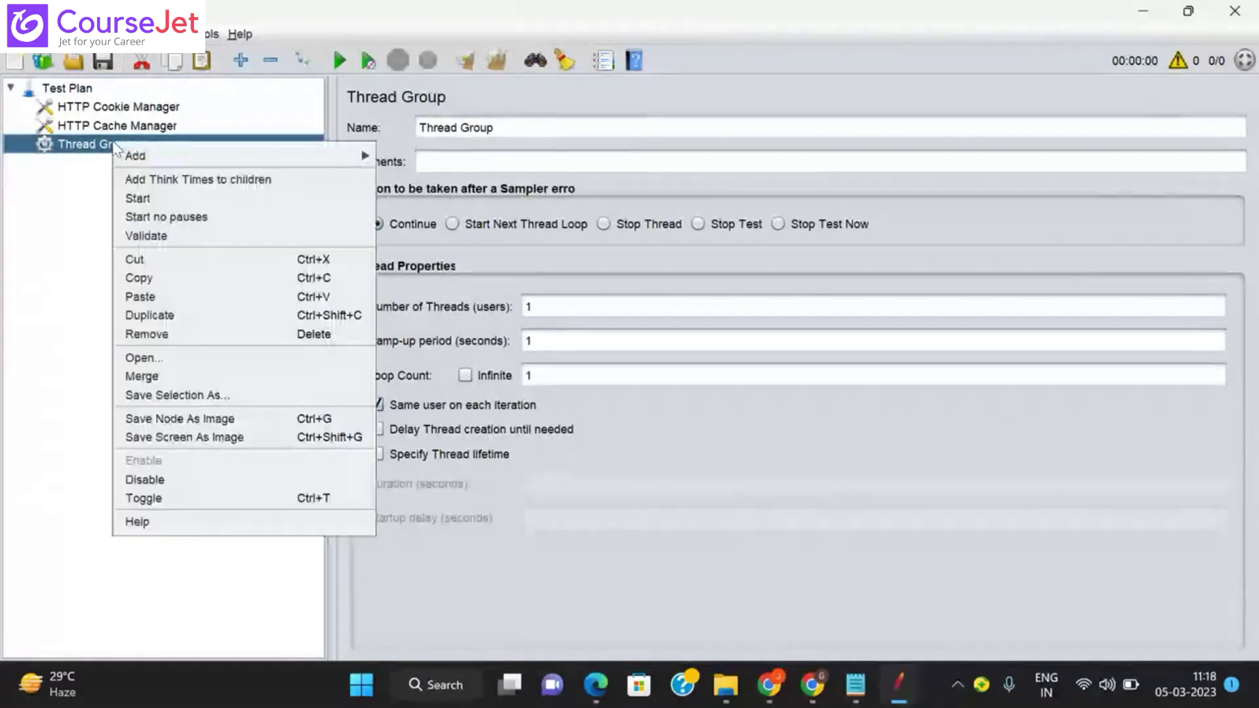
{"action": "mouse_move", "coordinate": [360, 164]}
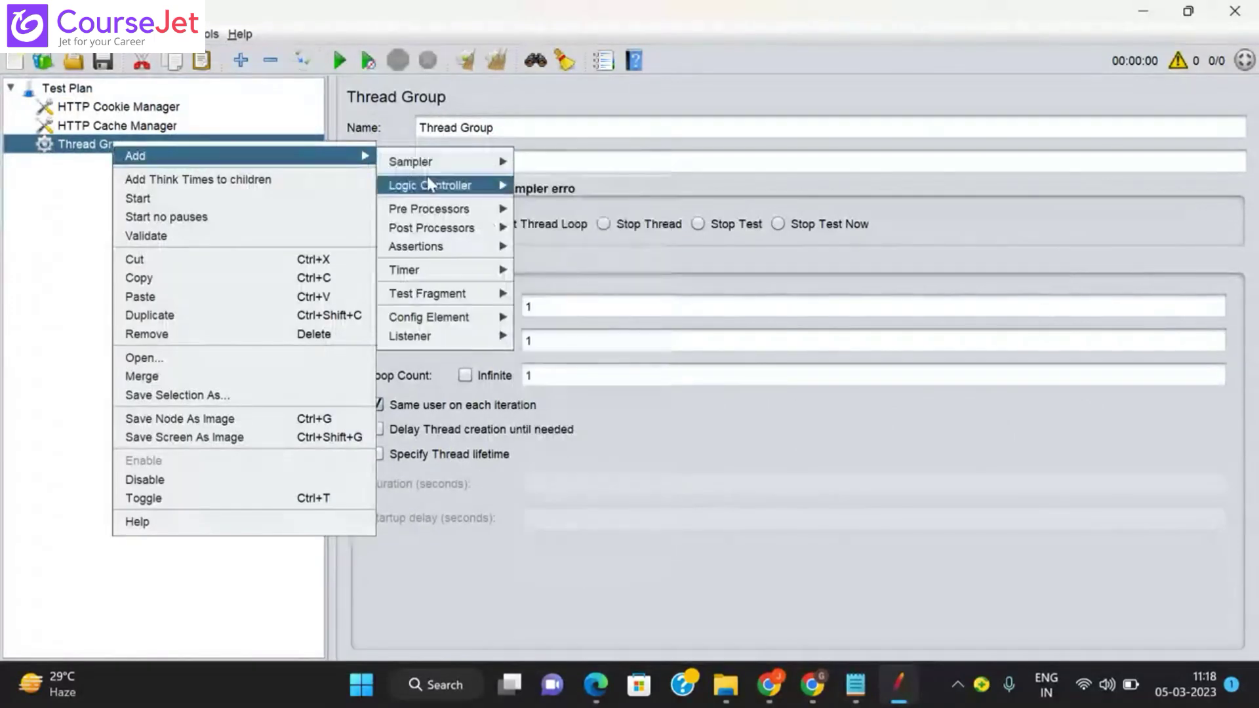
{"action": "mouse_move", "coordinate": [472, 190]}
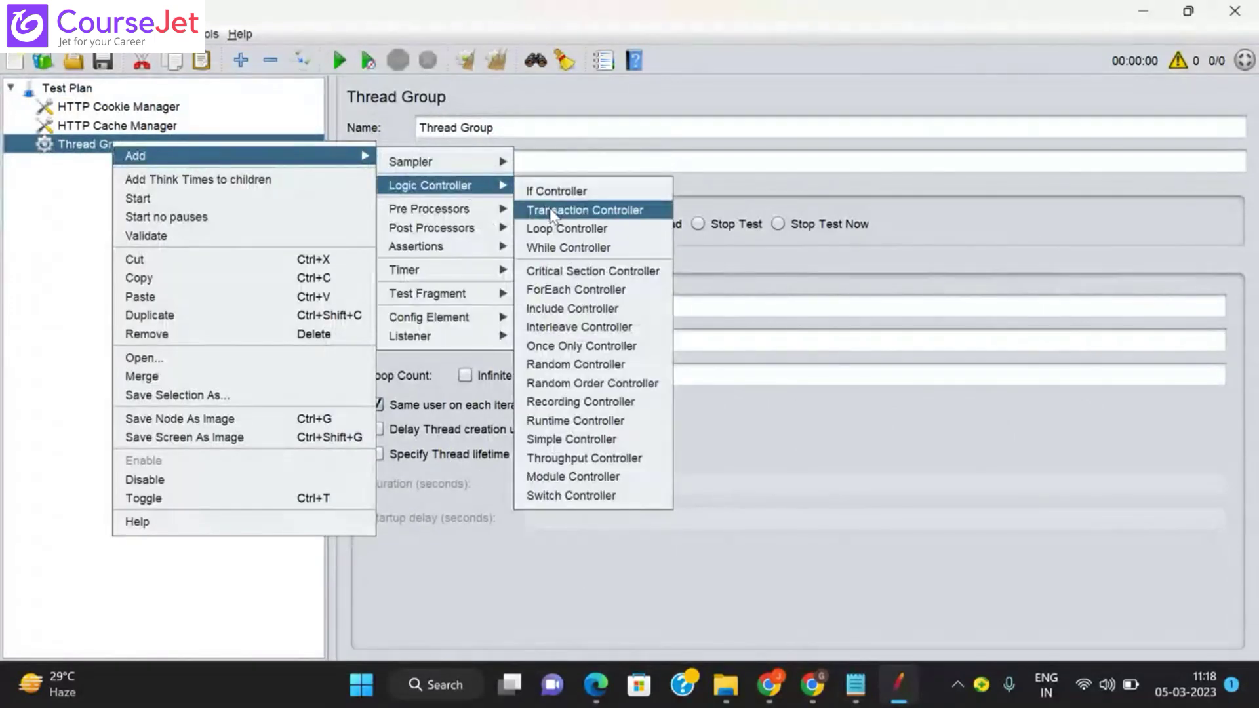
{"action": "left_click", "coordinate": [585, 210]}
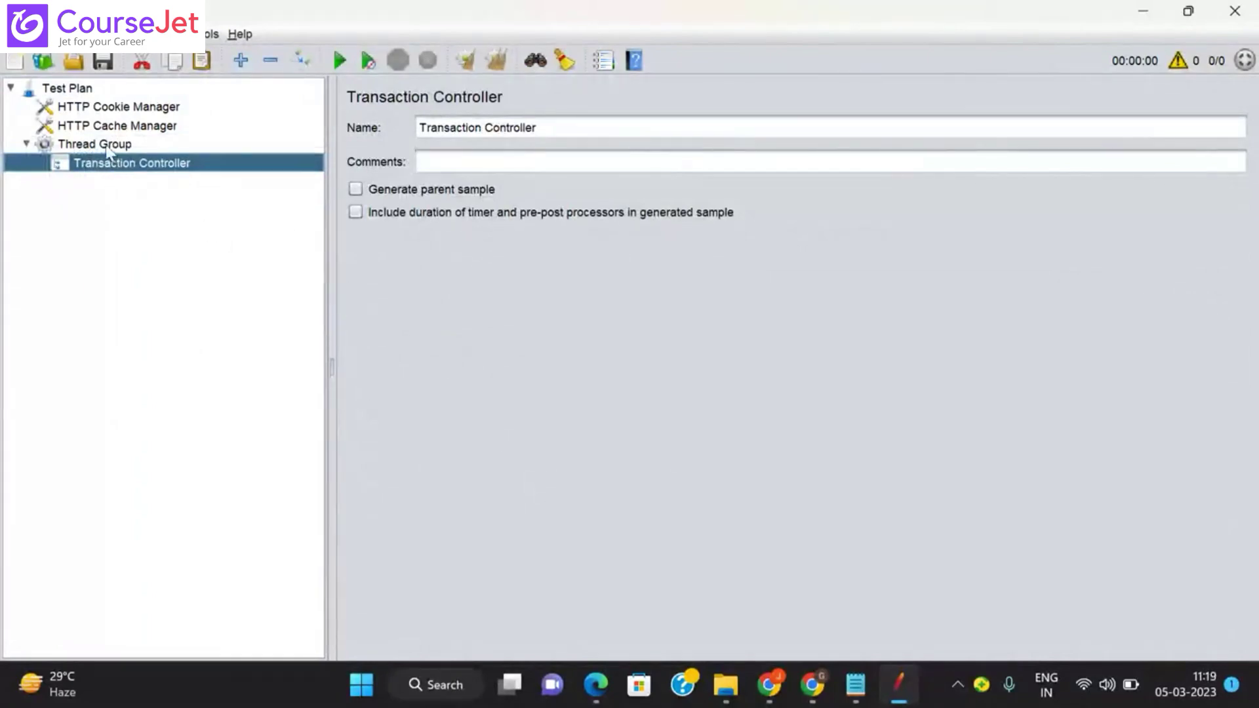
{"action": "left_click", "coordinate": [108, 147]}
{"action": "key", "text": "ctrl+v"}
{"action": "key", "text": "ctrl+v"}
{"action": "key", "text": "ctrl+v"}
{"action": "key", "text": "ctrl+v"}
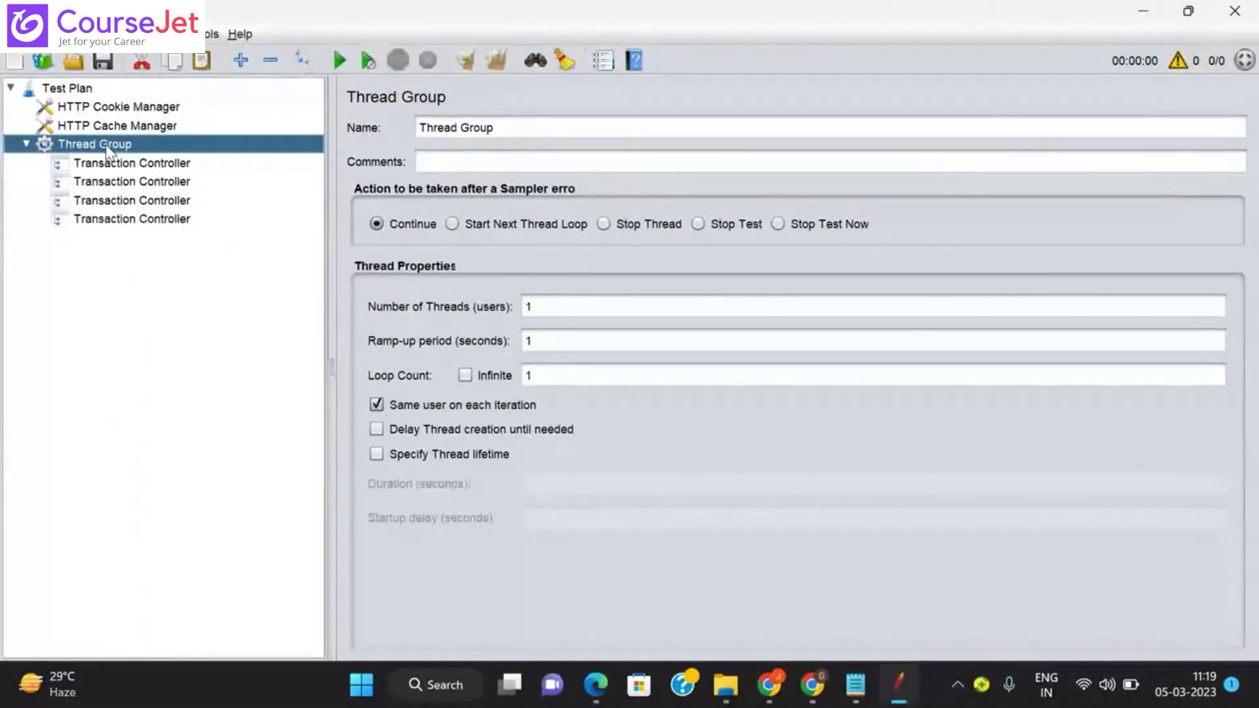
{"action": "key", "text": "ctrl+v"}
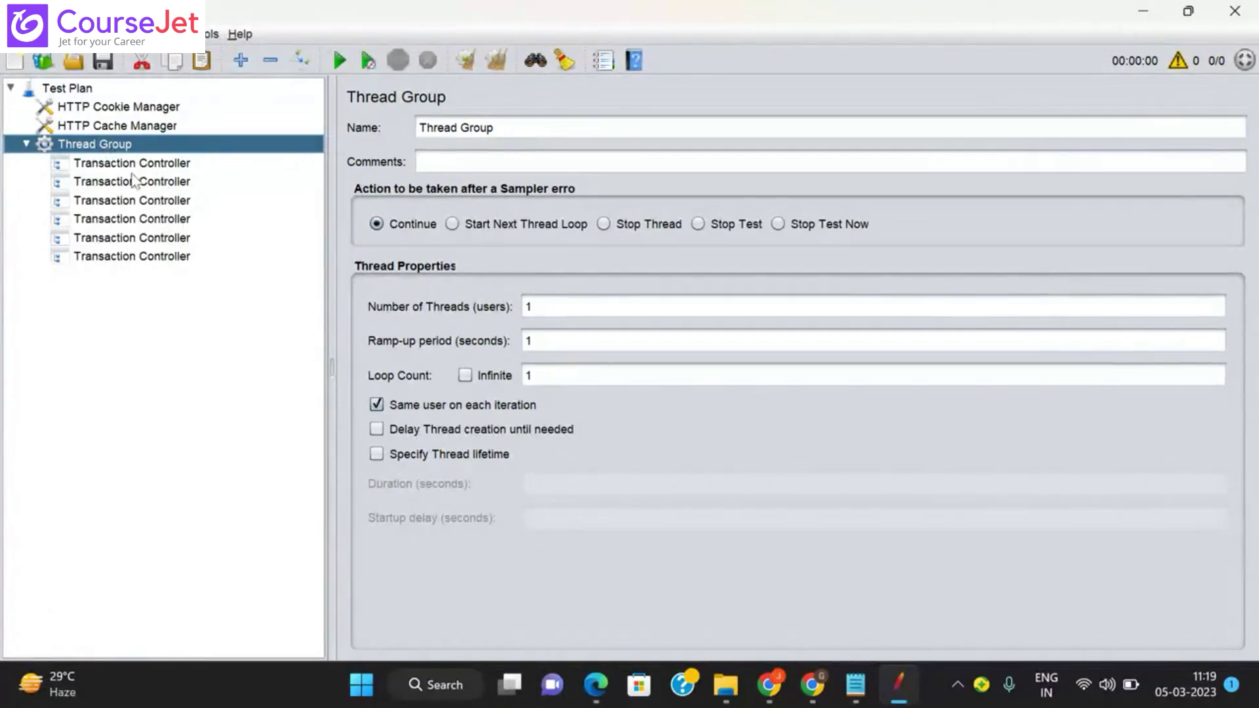
{"action": "key", "text": "ctrl+v"}
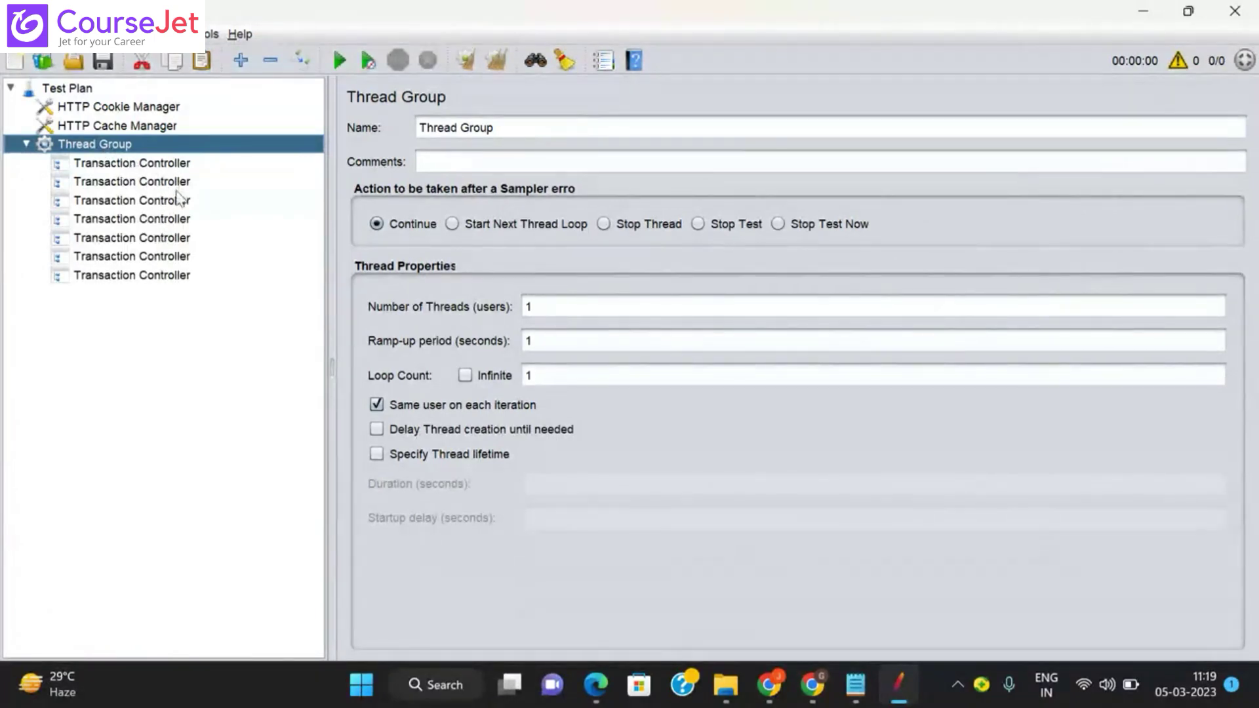
Step: Add a View Results Tree listener to the Test Plan
{"action": "right_click", "coordinate": [74, 91]}
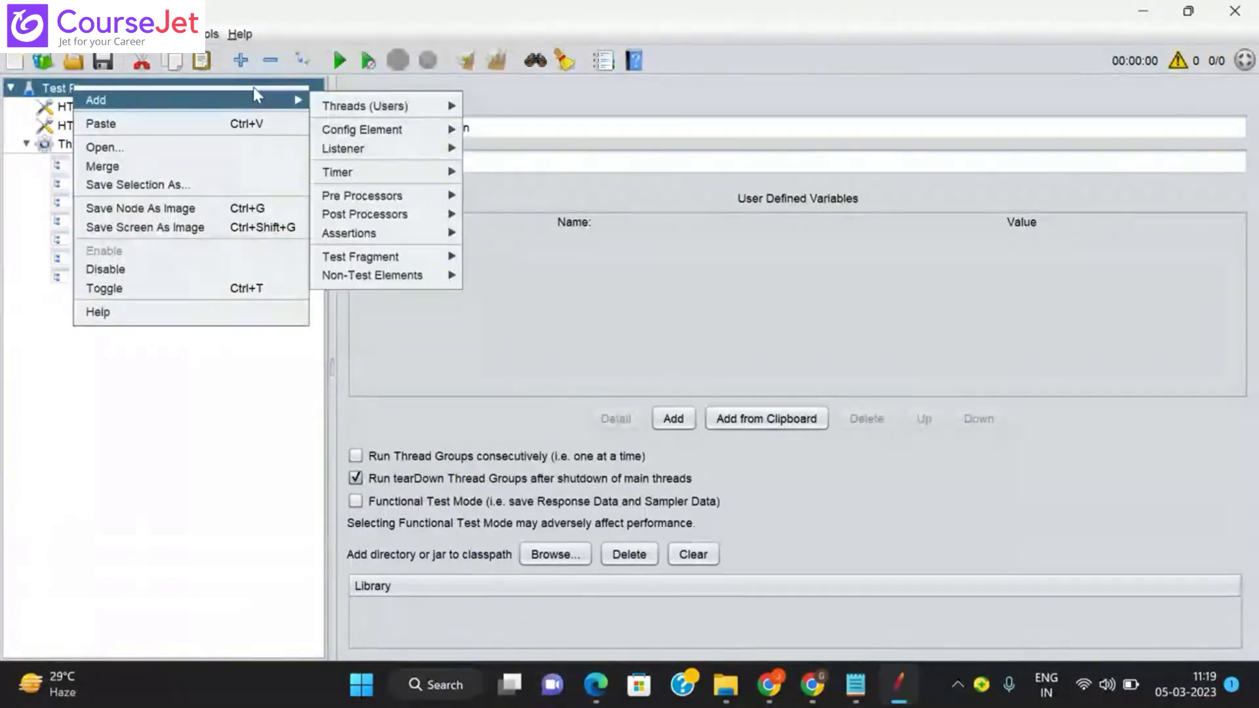
{"action": "mouse_move", "coordinate": [358, 152]}
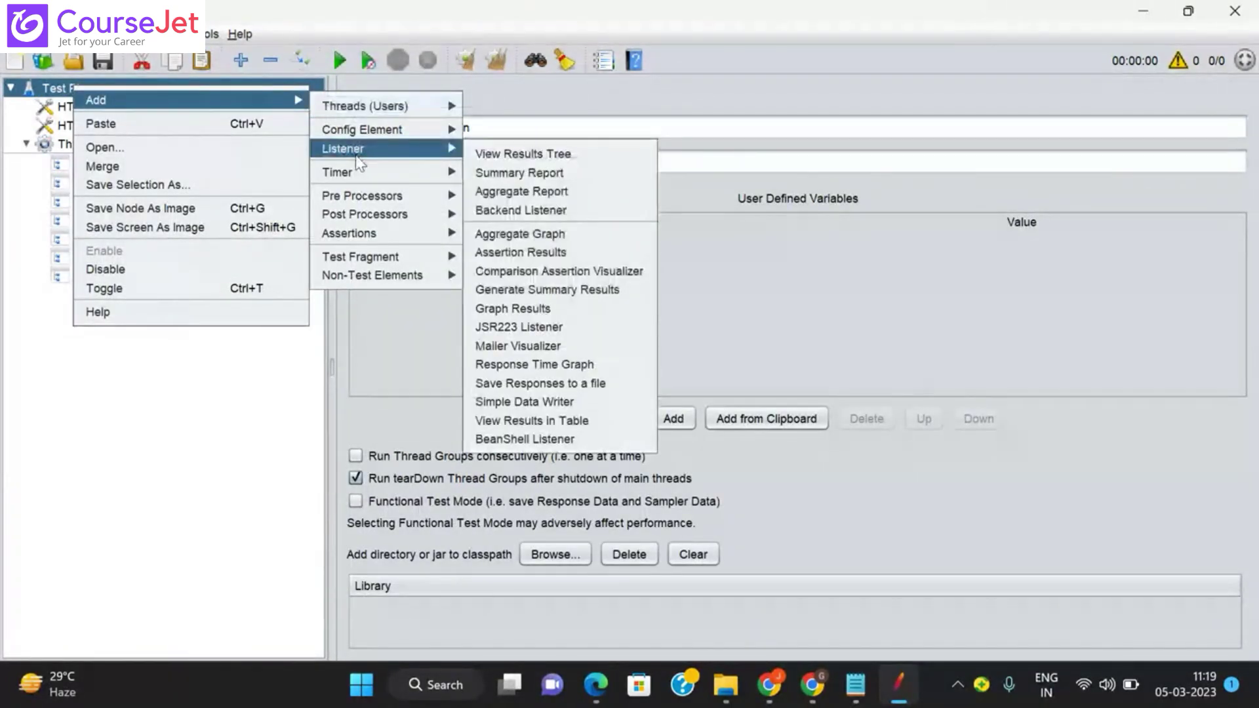
{"action": "left_click", "coordinate": [519, 156]}
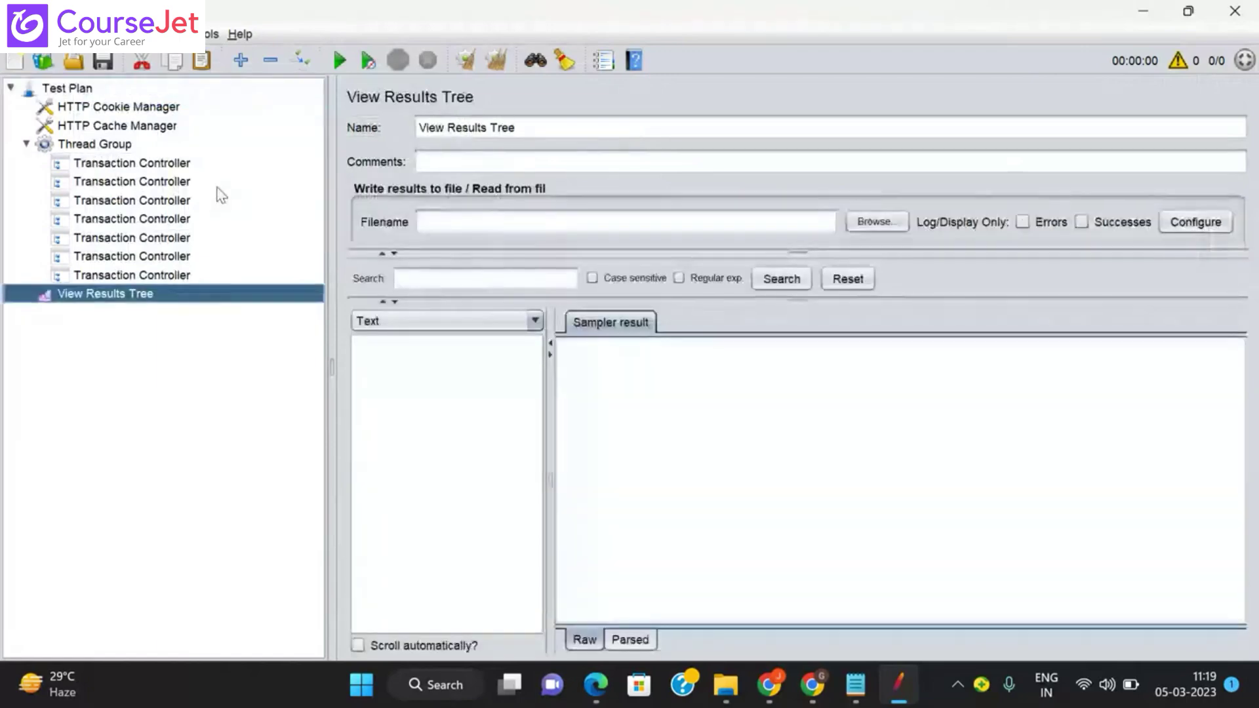
Step: Add an HTTP(S) Test Script Recorder to the Test Plan
{"action": "right_click", "coordinate": [75, 92]}
{"action": "mouse_move", "coordinate": [275, 101]}
{"action": "mouse_move", "coordinate": [355, 111]}
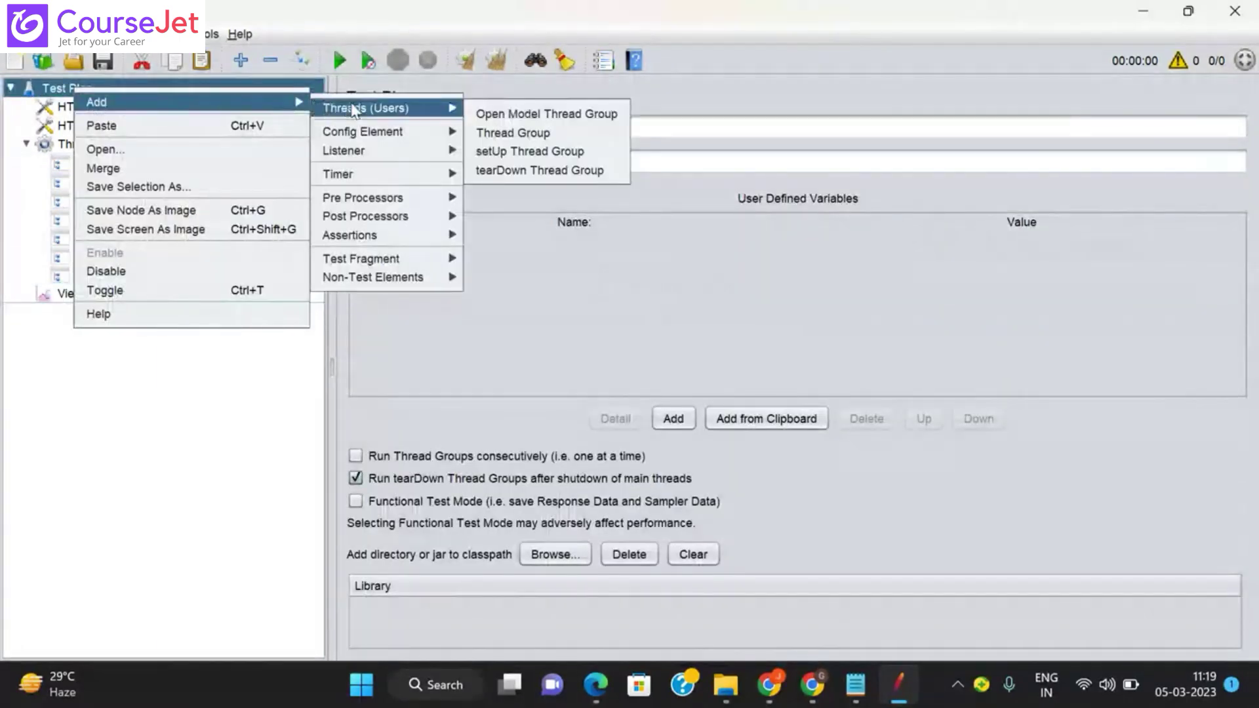
{"action": "mouse_move", "coordinate": [387, 278]}
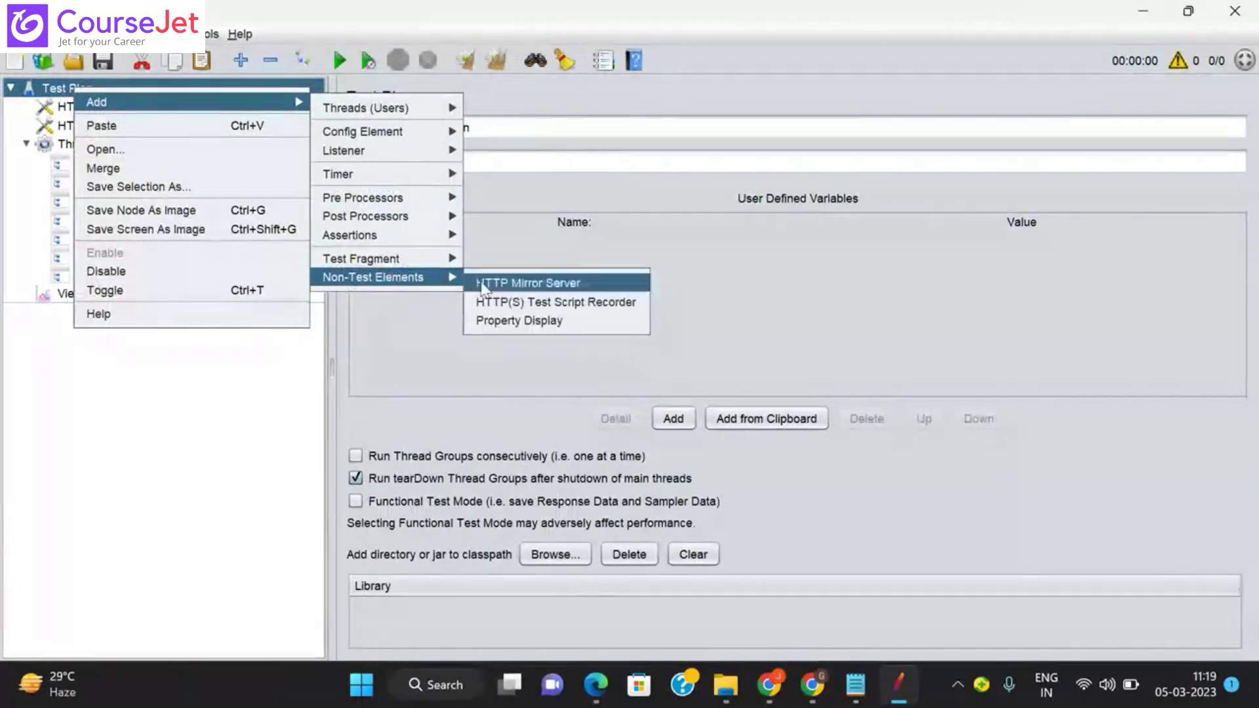
{"action": "left_click", "coordinate": [500, 302]}
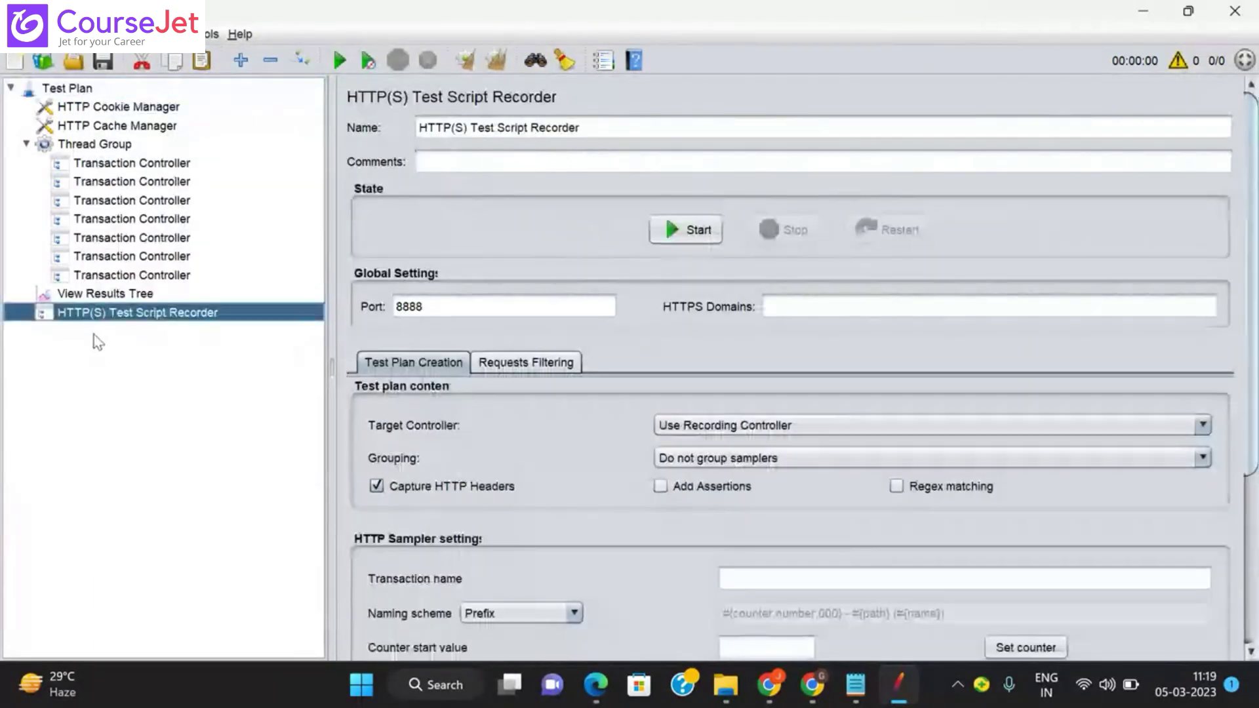
Step: Add a View Results Tree listener under the recorder and bring up File Explorer
{"action": "right_click", "coordinate": [111, 314]}
{"action": "mouse_move", "coordinate": [242, 331]}
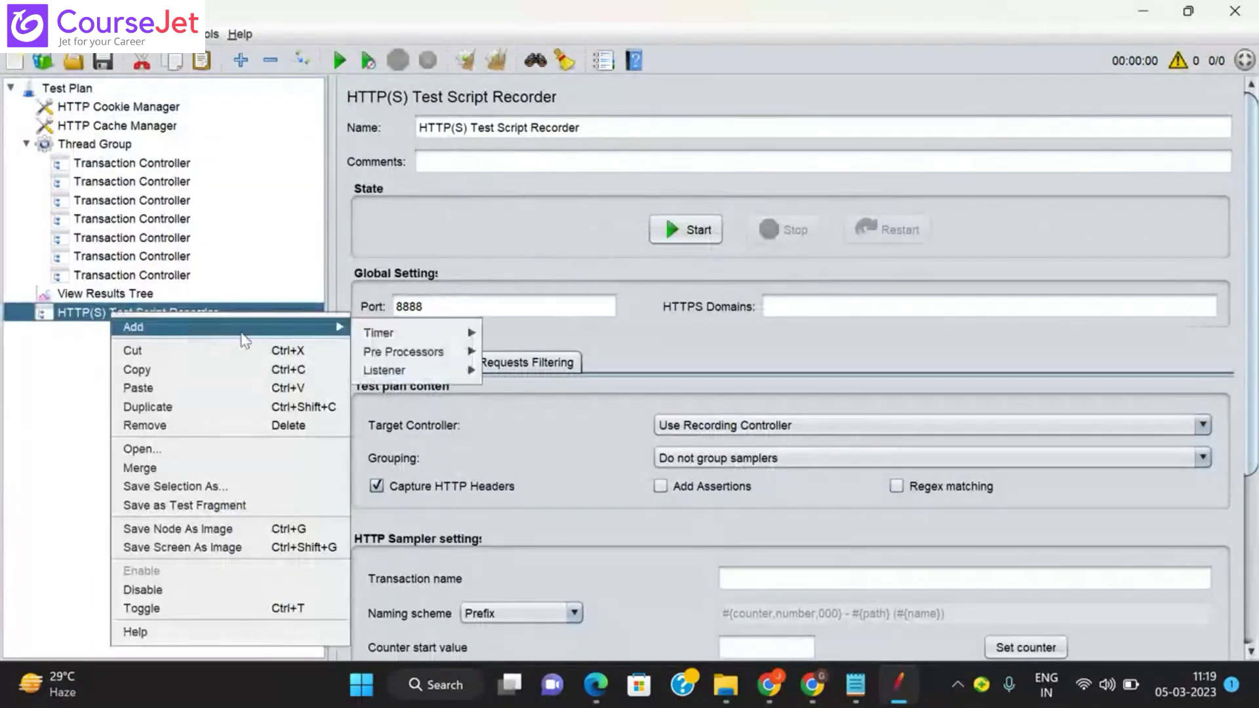
{"action": "mouse_move", "coordinate": [387, 371]}
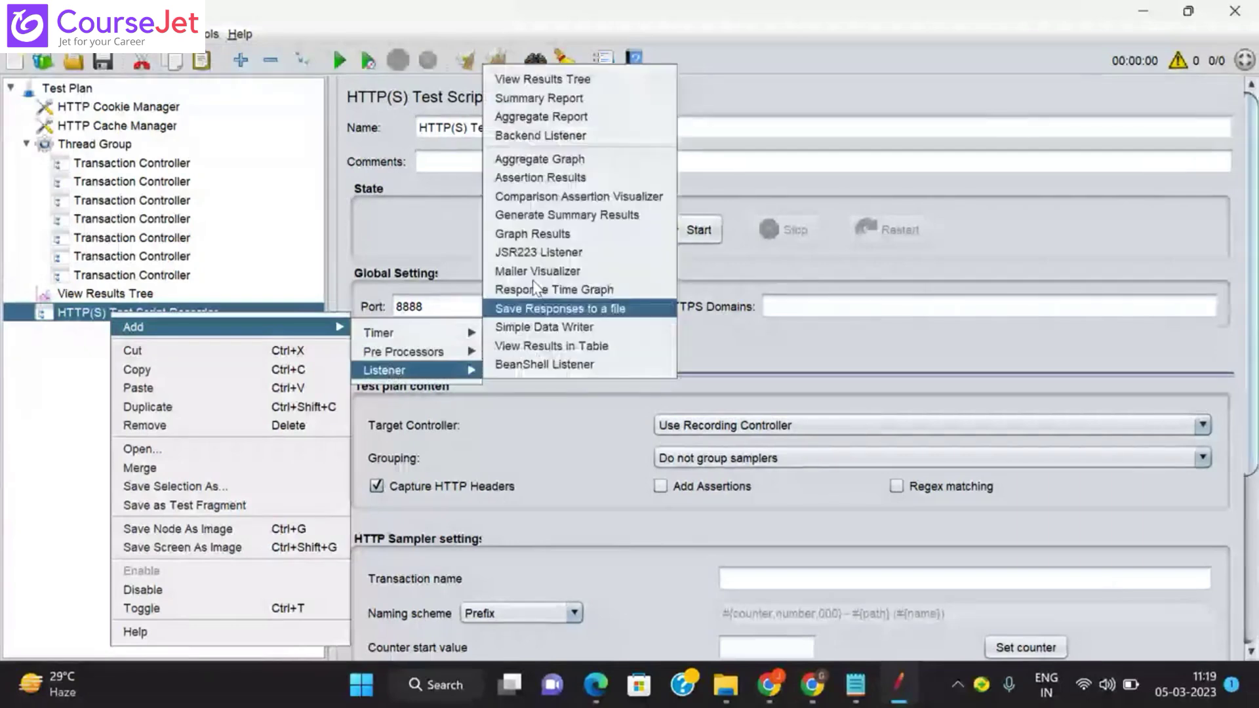
{"action": "left_click", "coordinate": [545, 79]}
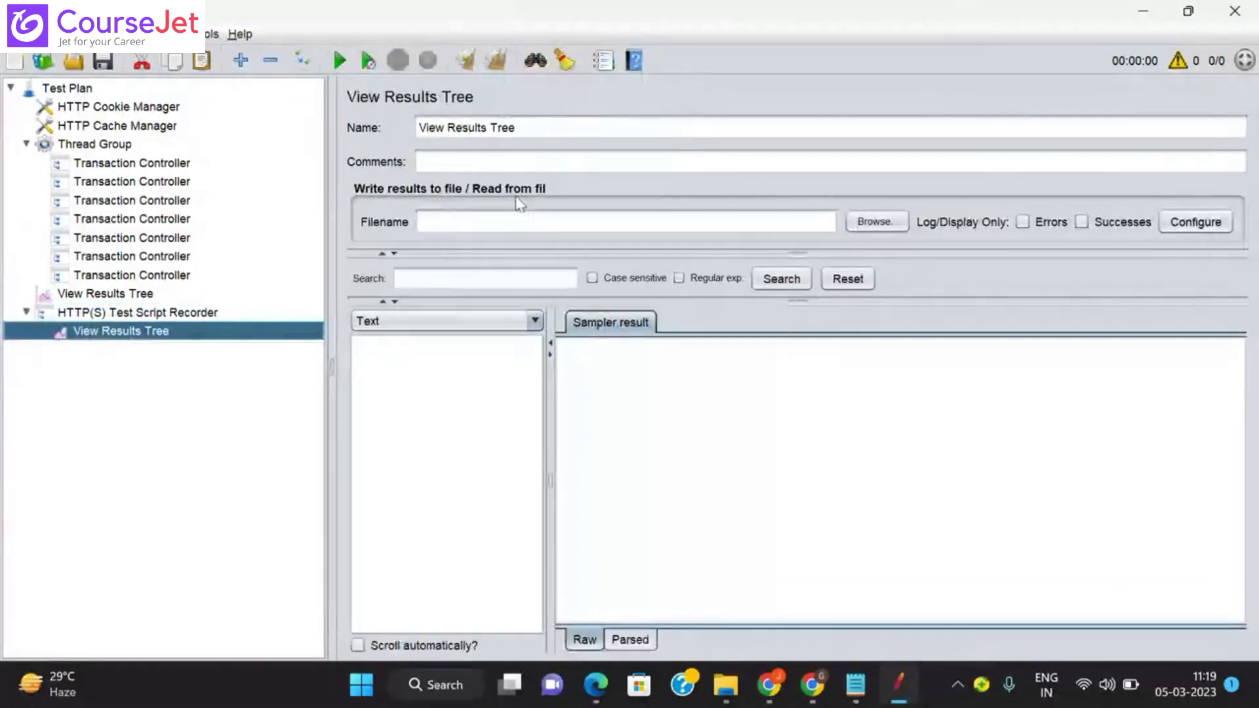
{"action": "left_click", "coordinate": [735, 701]}
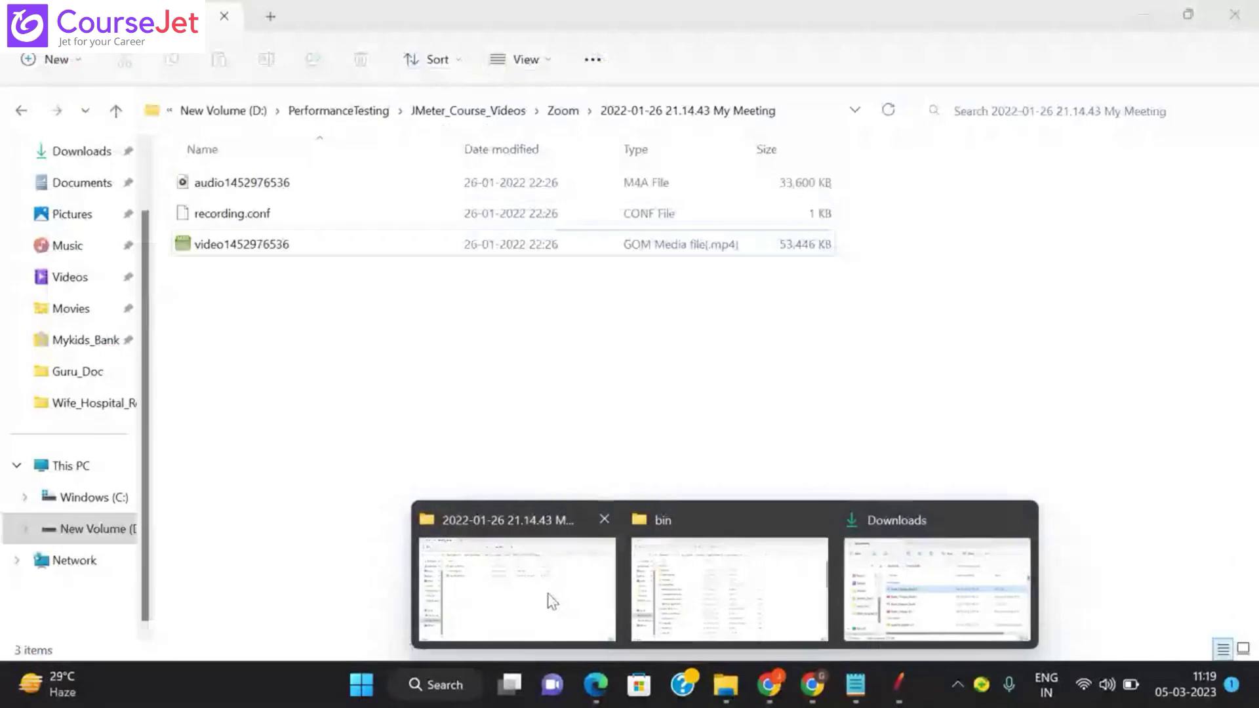
Step: Go from the JMeter bin folder window back to the outer apache-jmeter-5.5 folder
{"action": "left_click", "coordinate": [550, 599]}
{"action": "left_click", "coordinate": [726, 685]}
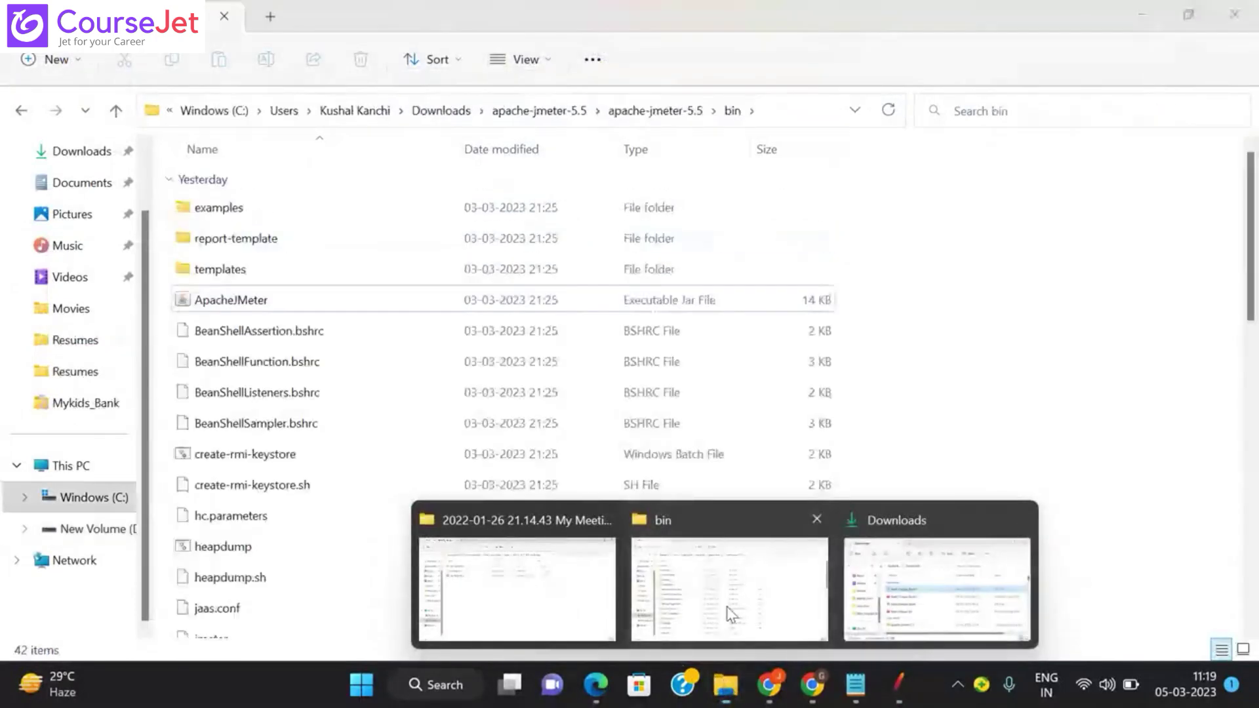
{"action": "left_click", "coordinate": [731, 615]}
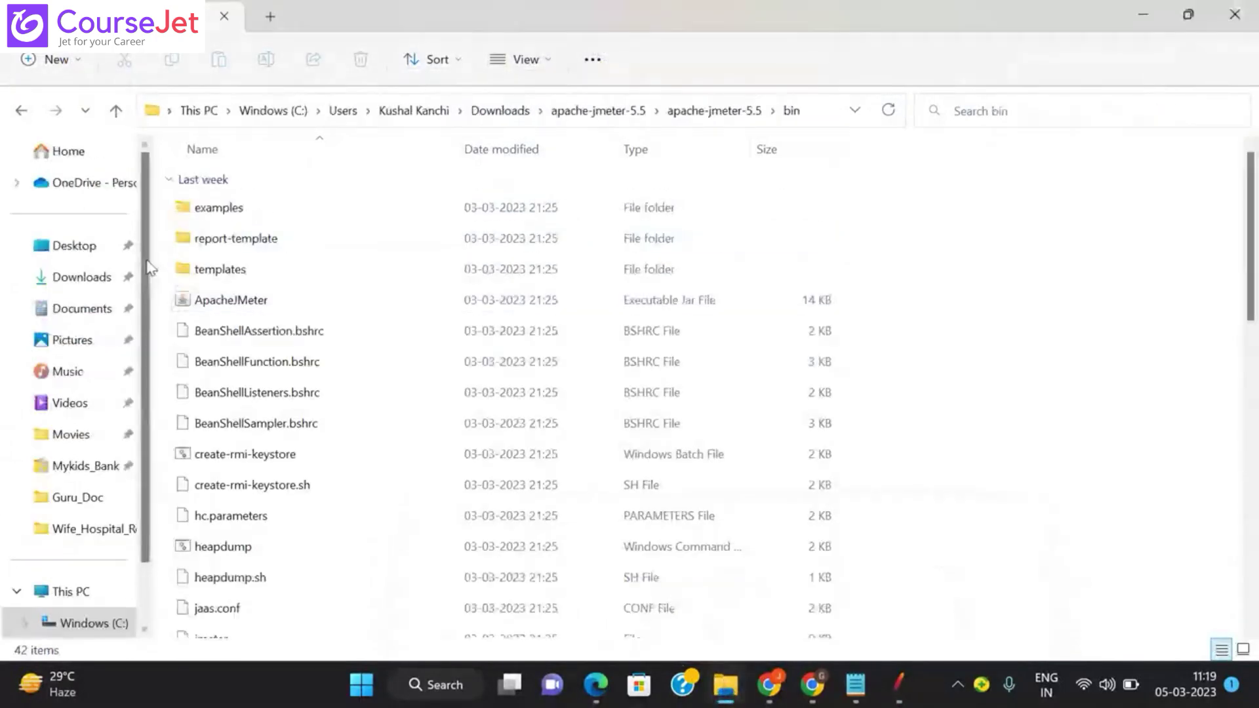
{"action": "left_click", "coordinate": [22, 111]}
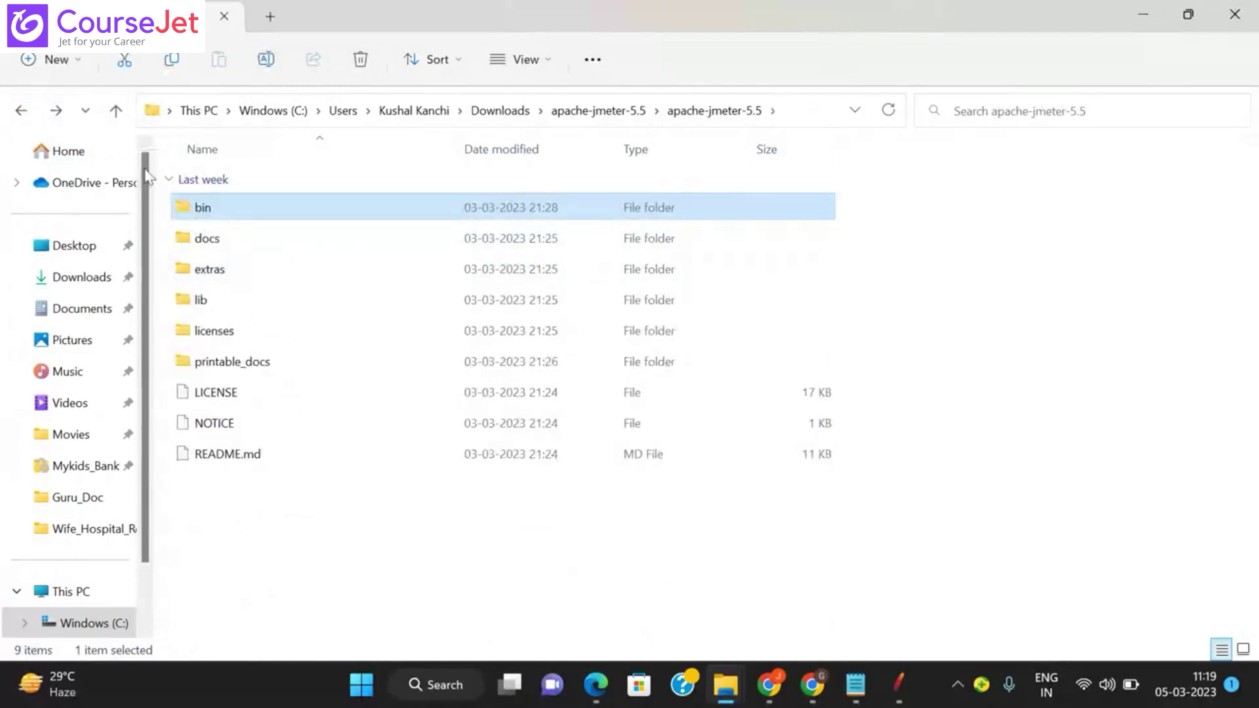
{"action": "left_click", "coordinate": [22, 112]}
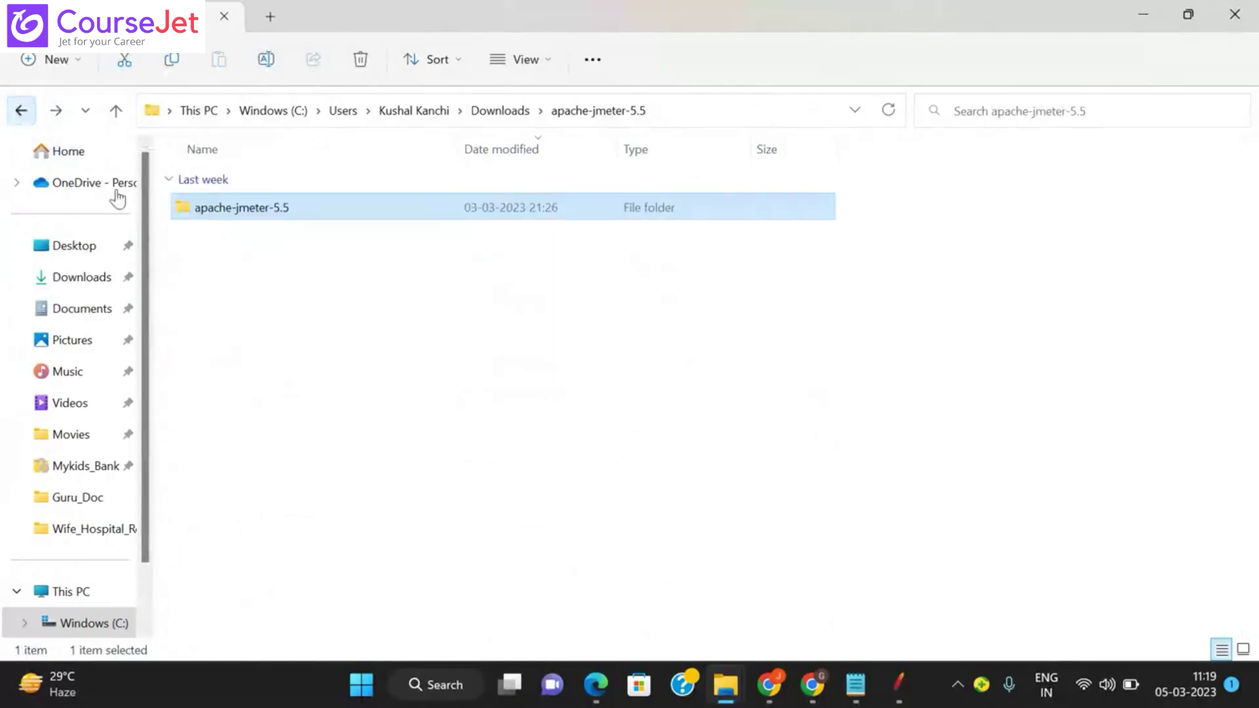
Step: Create and open a new folder named after the user, copy its path, and return to JMeter
{"action": "right_click", "coordinate": [346, 331]}
{"action": "mouse_move", "coordinate": [402, 250]}
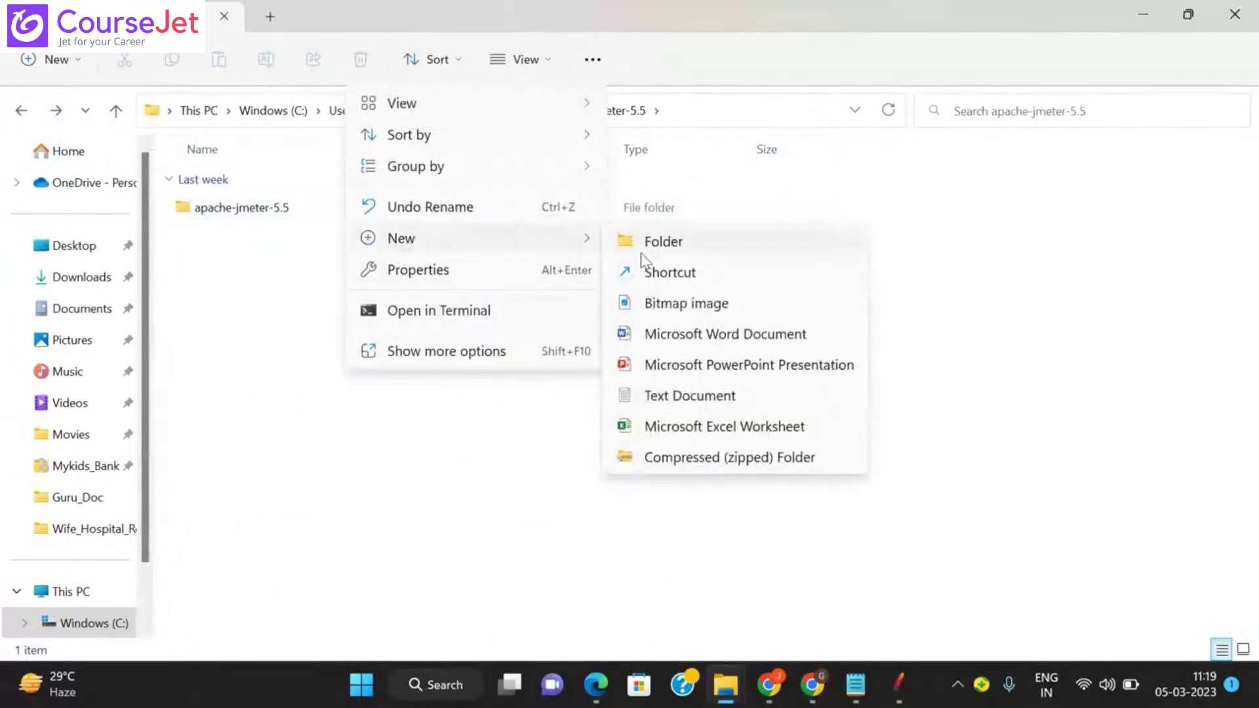
{"action": "left_click", "coordinate": [664, 253]}
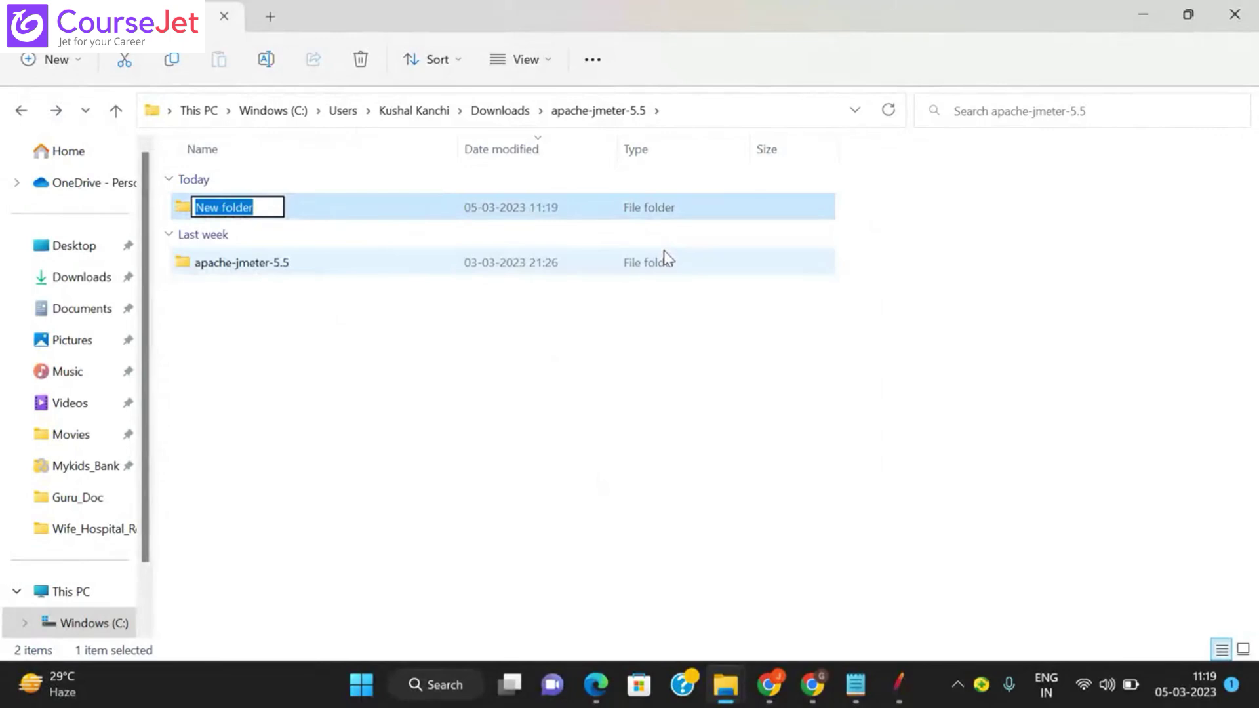
{"action": "type", "text": "Vishnu"}
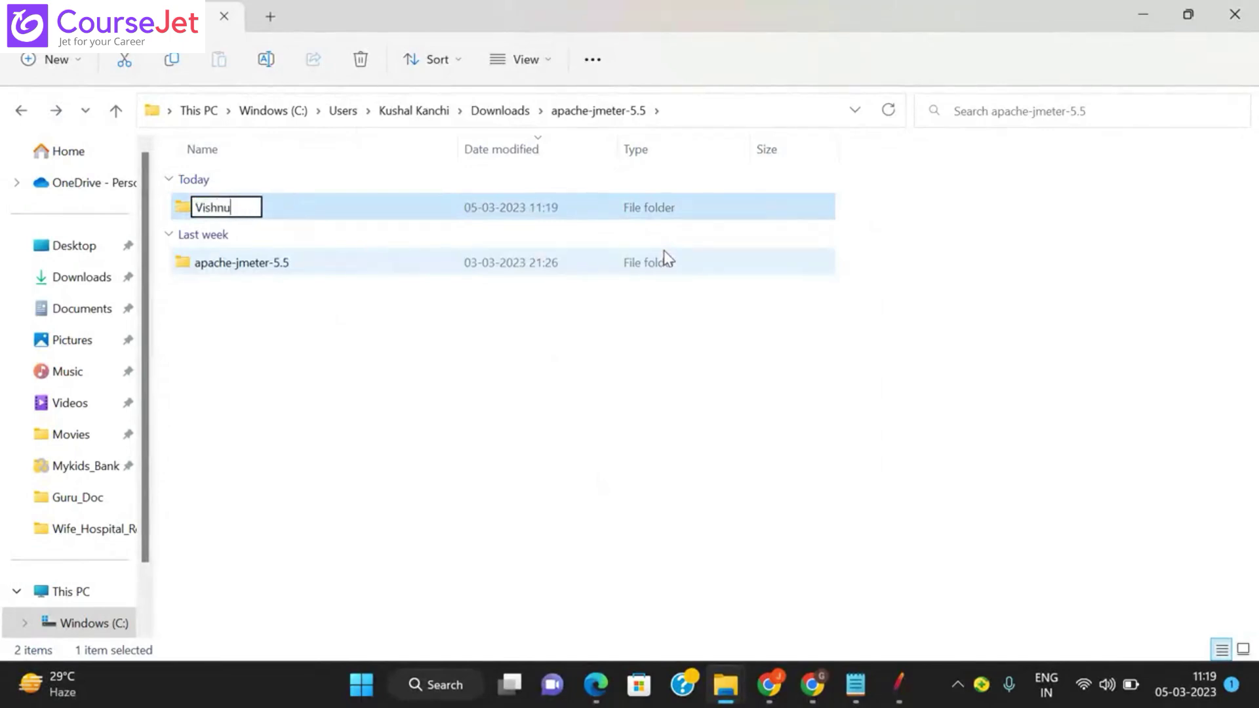
{"action": "key", "text": "Return"}
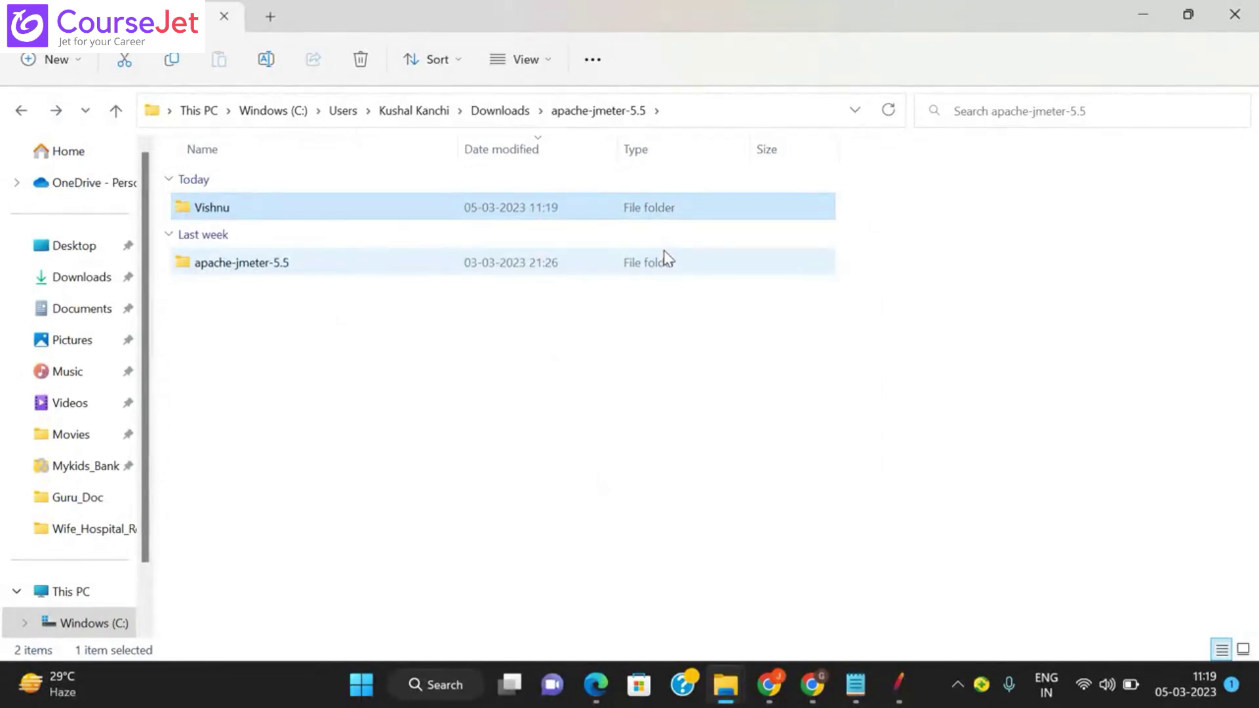
{"action": "key", "text": "Return"}
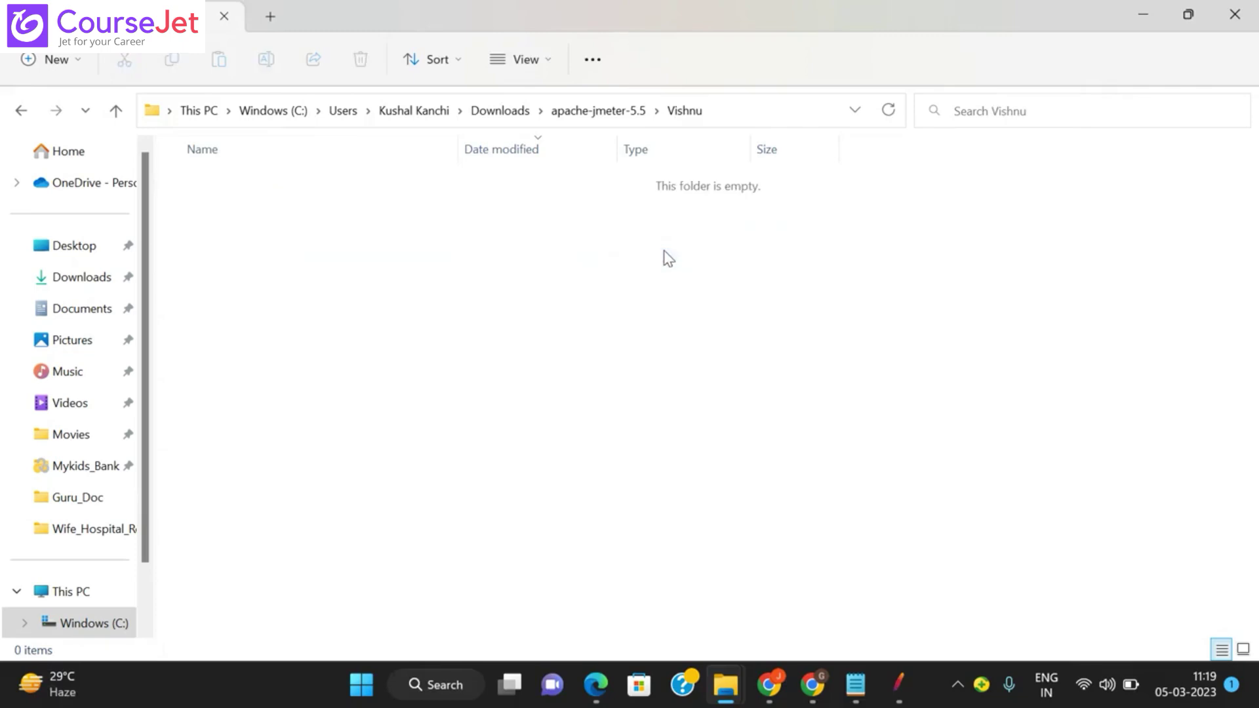
{"action": "left_click", "coordinate": [727, 110]}
{"action": "key", "text": "ctrl+c"}
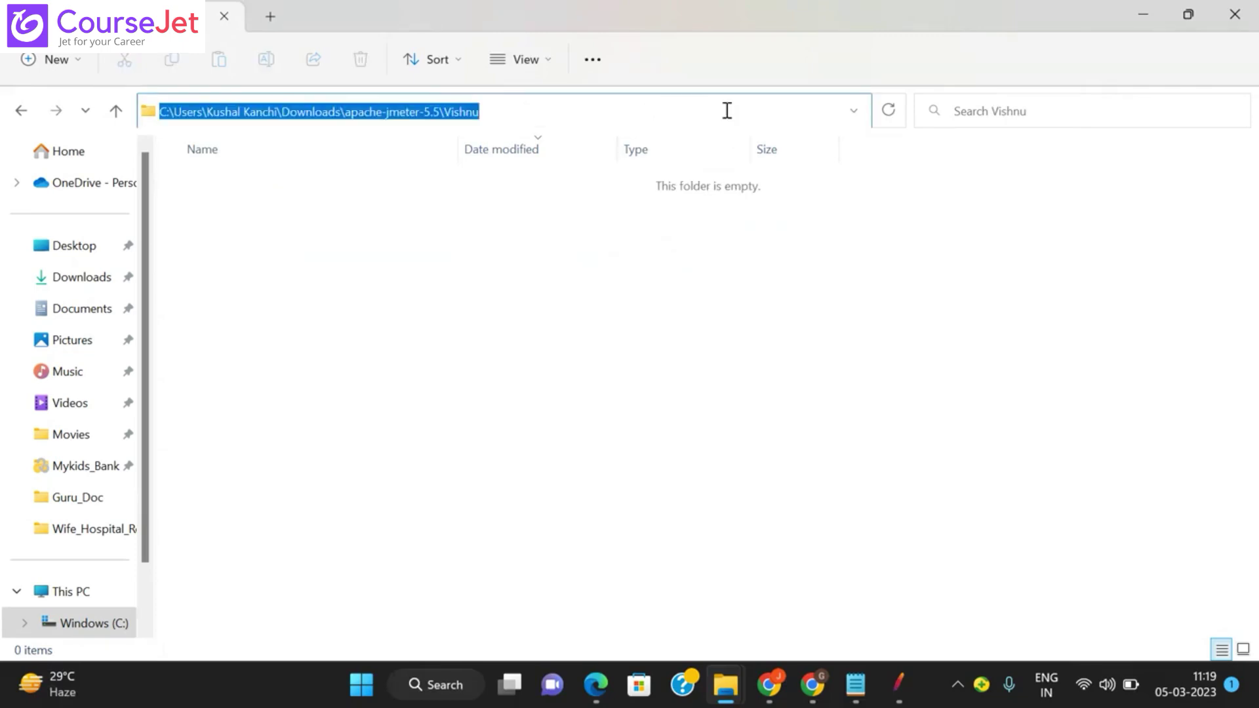
{"action": "left_click", "coordinate": [893, 676]}
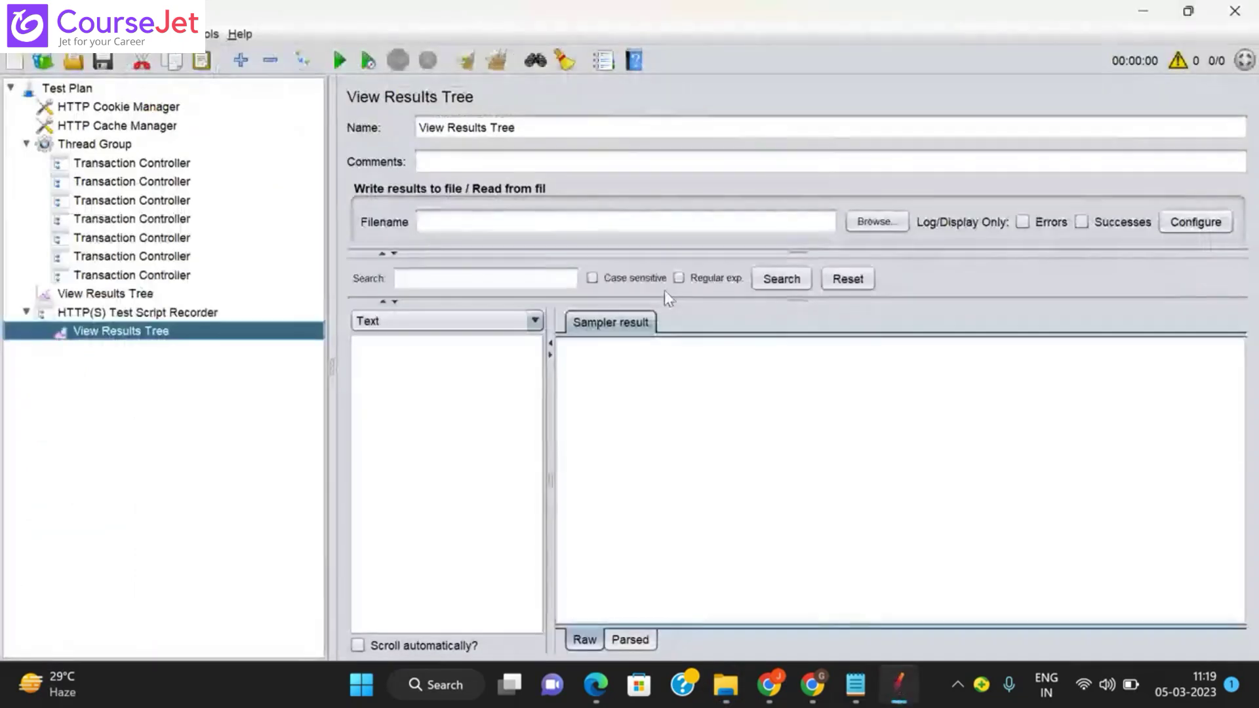
Step: Set the results Filename to the copied folder path followed by \Addtitle.jtl
{"action": "left_click", "coordinate": [525, 222]}
{"action": "key", "text": "ctrl+v"}
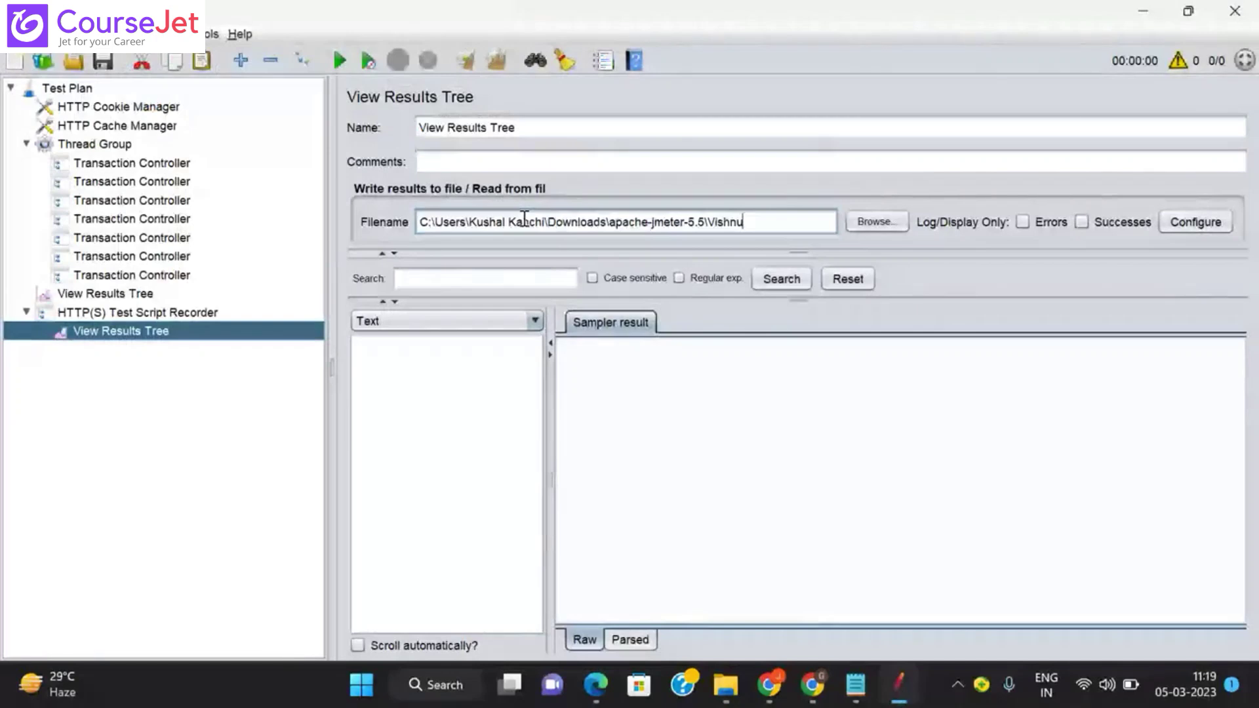
{"action": "type", "text": "\\"}
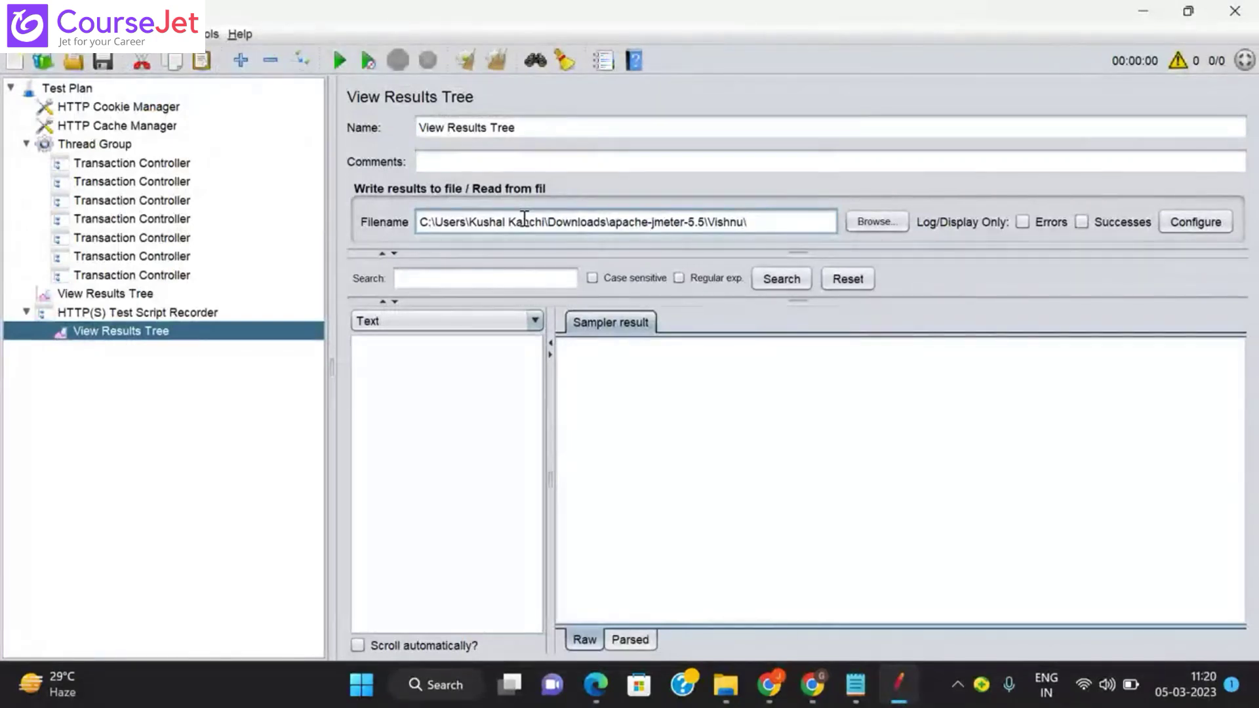
{"action": "type", "text": "O"}
{"action": "key", "text": "BackSpace"}
{"action": "key", "text": "BackSpace"}
{"action": "type", "text": "A"}
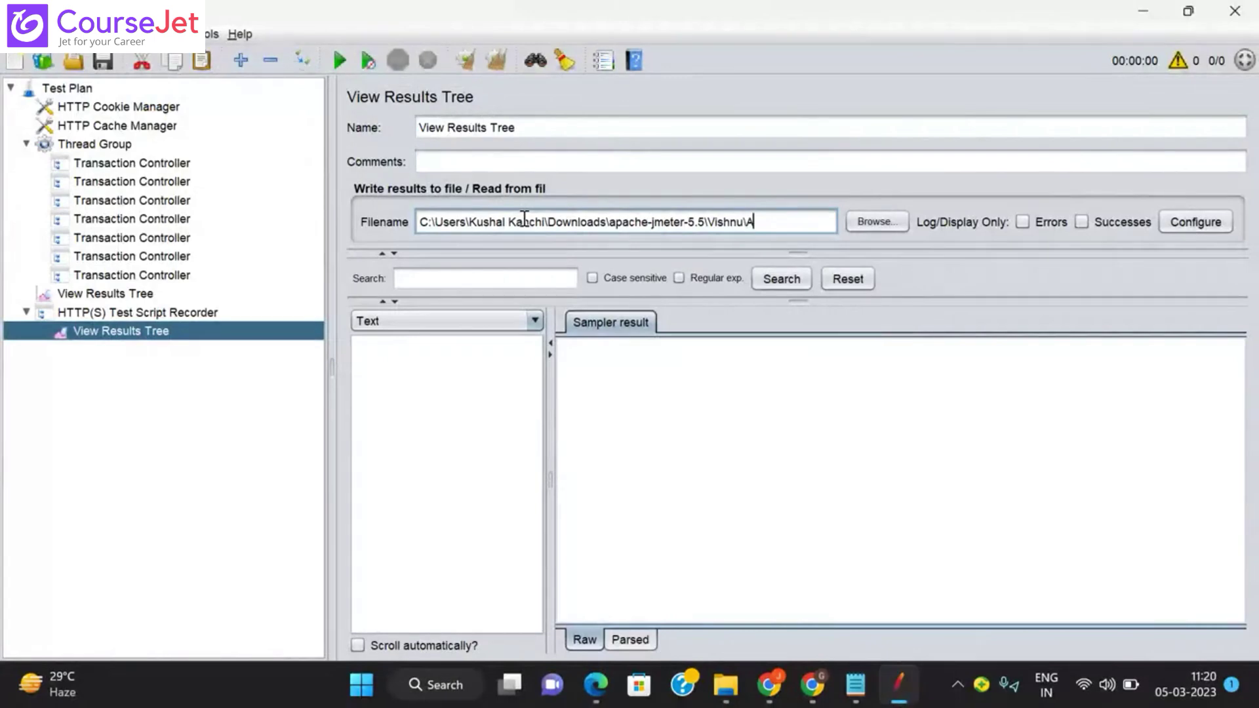
{"action": "type", "text": "ddtitle.jtl"}
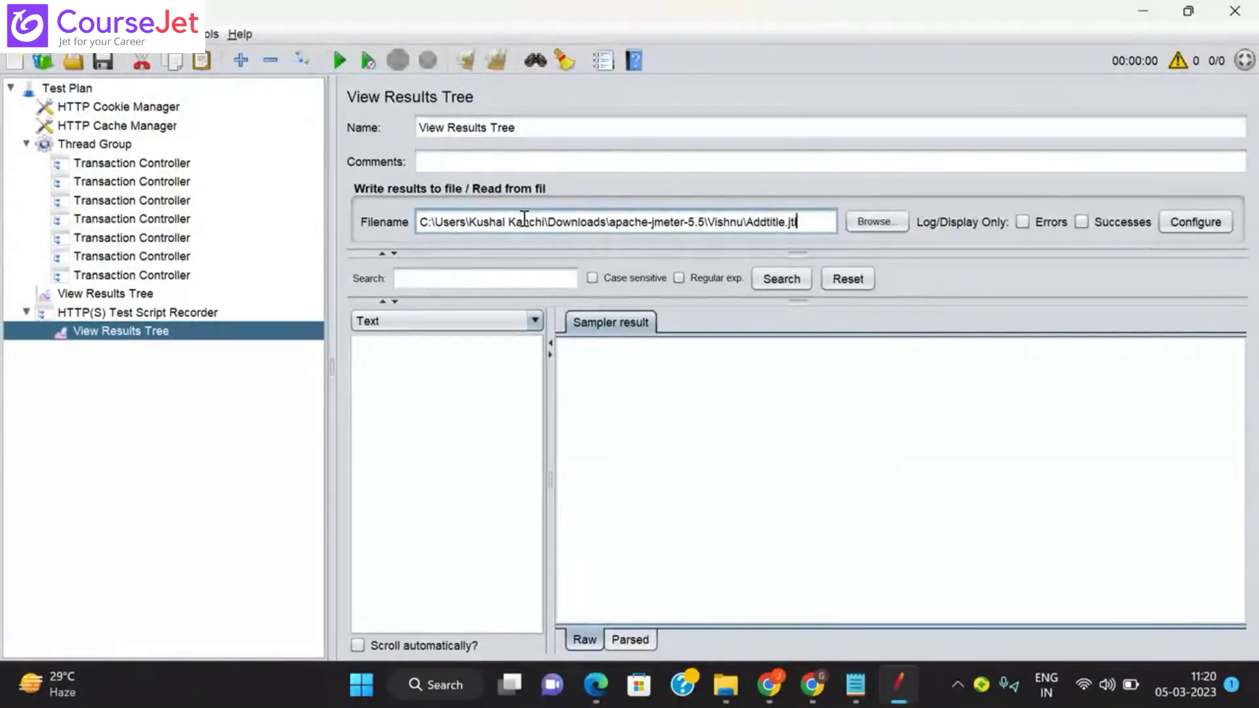
Step: Enable all remaining save fields, including XML output, headers, counts and hostname
{"action": "left_click", "coordinate": [1197, 221]}
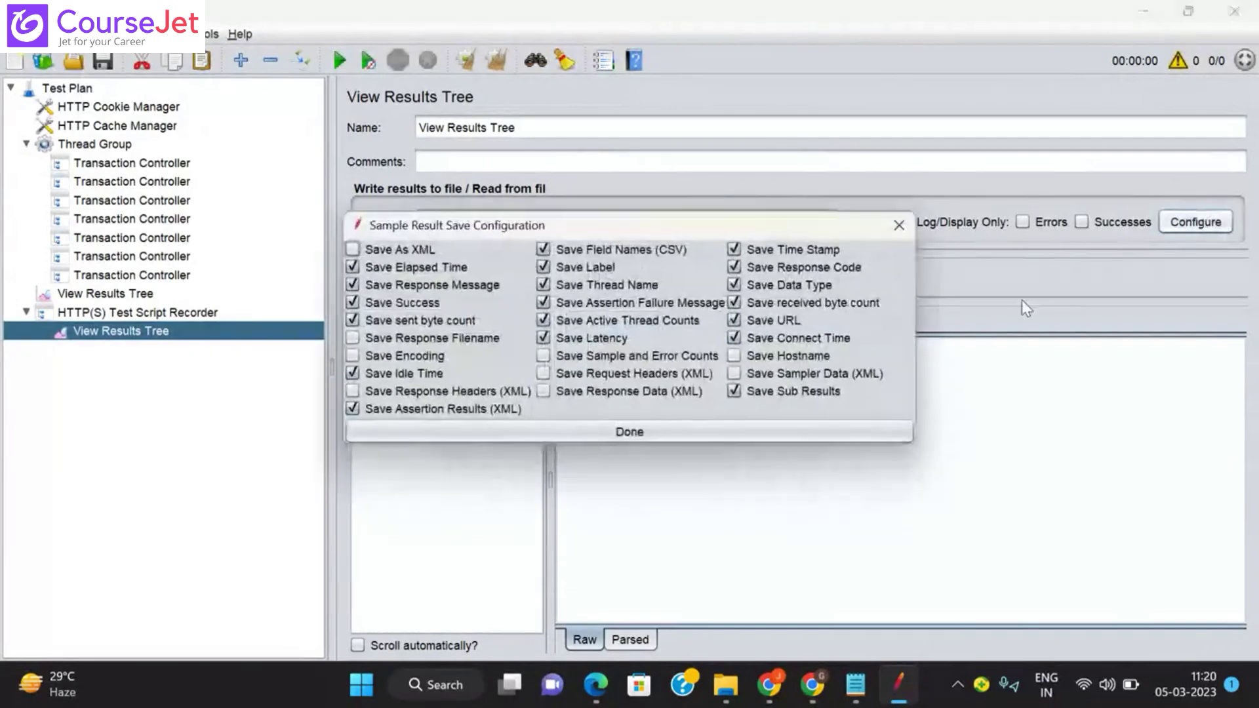
{"action": "left_click", "coordinate": [353, 338]}
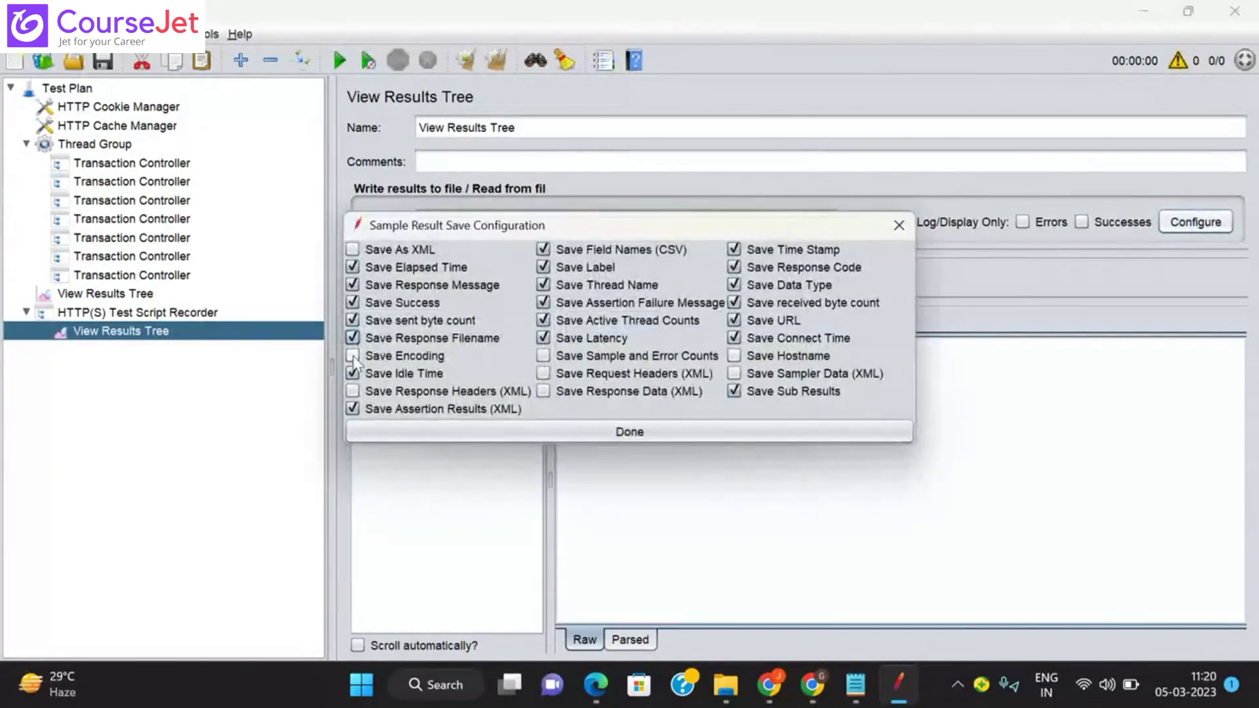
{"action": "left_click", "coordinate": [353, 355]}
{"action": "left_click", "coordinate": [354, 389]}
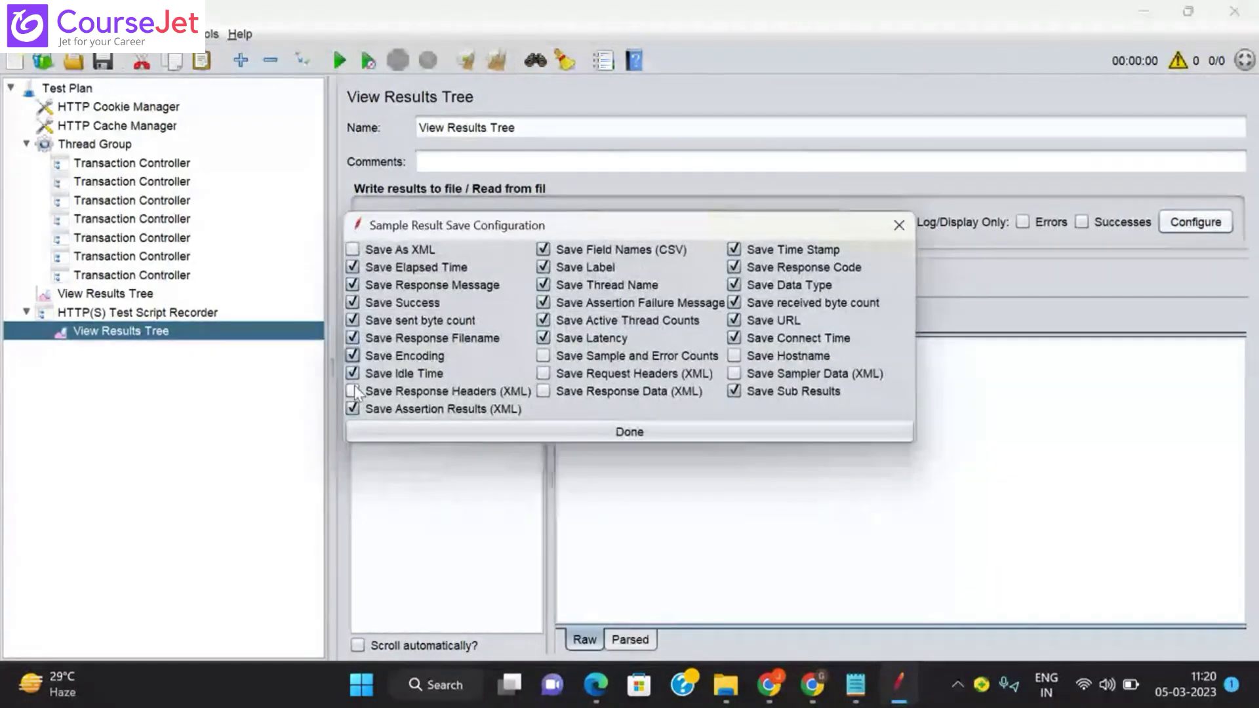
{"action": "left_click", "coordinate": [543, 355]}
{"action": "left_click", "coordinate": [543, 374]}
{"action": "left_click", "coordinate": [544, 391]}
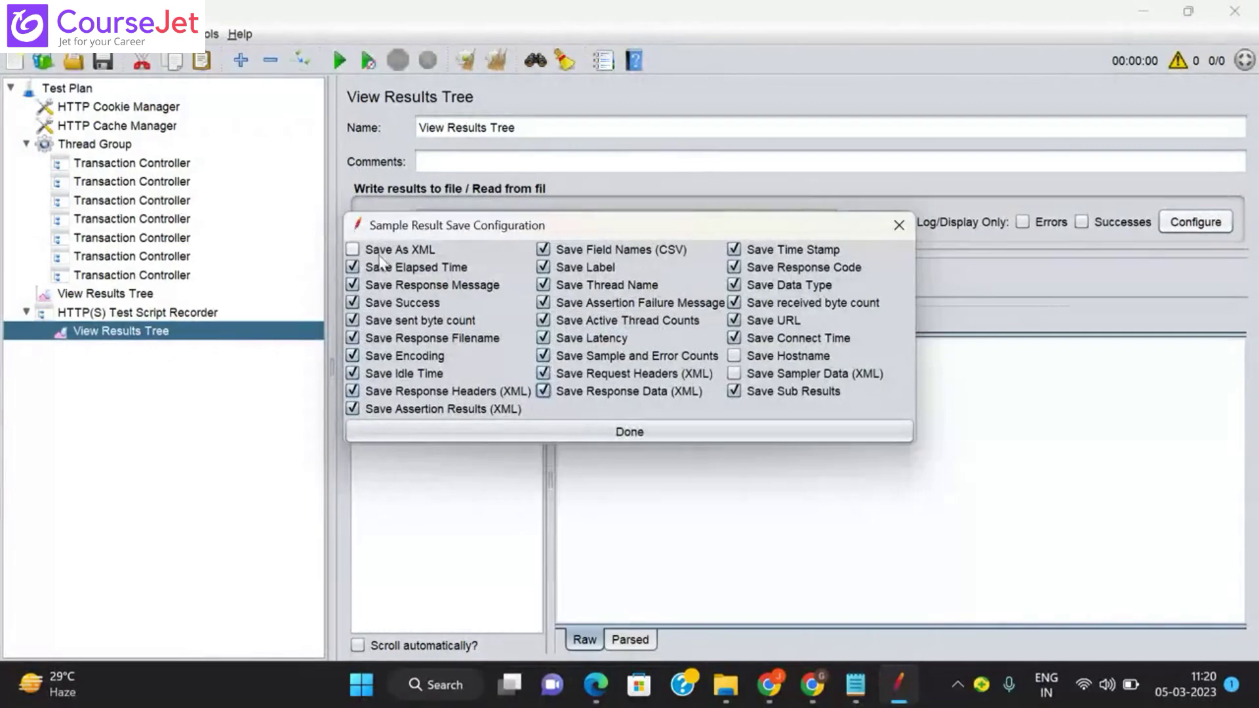
{"action": "left_click", "coordinate": [354, 249]}
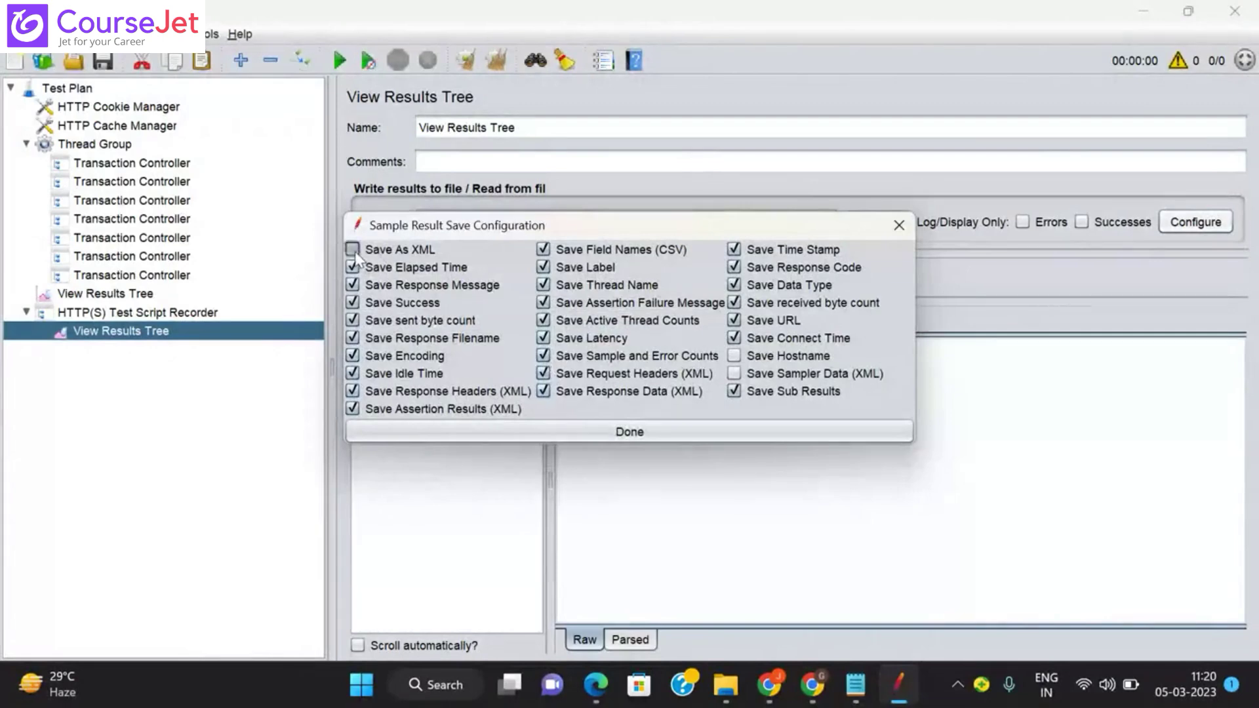
{"action": "left_click", "coordinate": [735, 357]}
{"action": "left_click", "coordinate": [663, 431]}
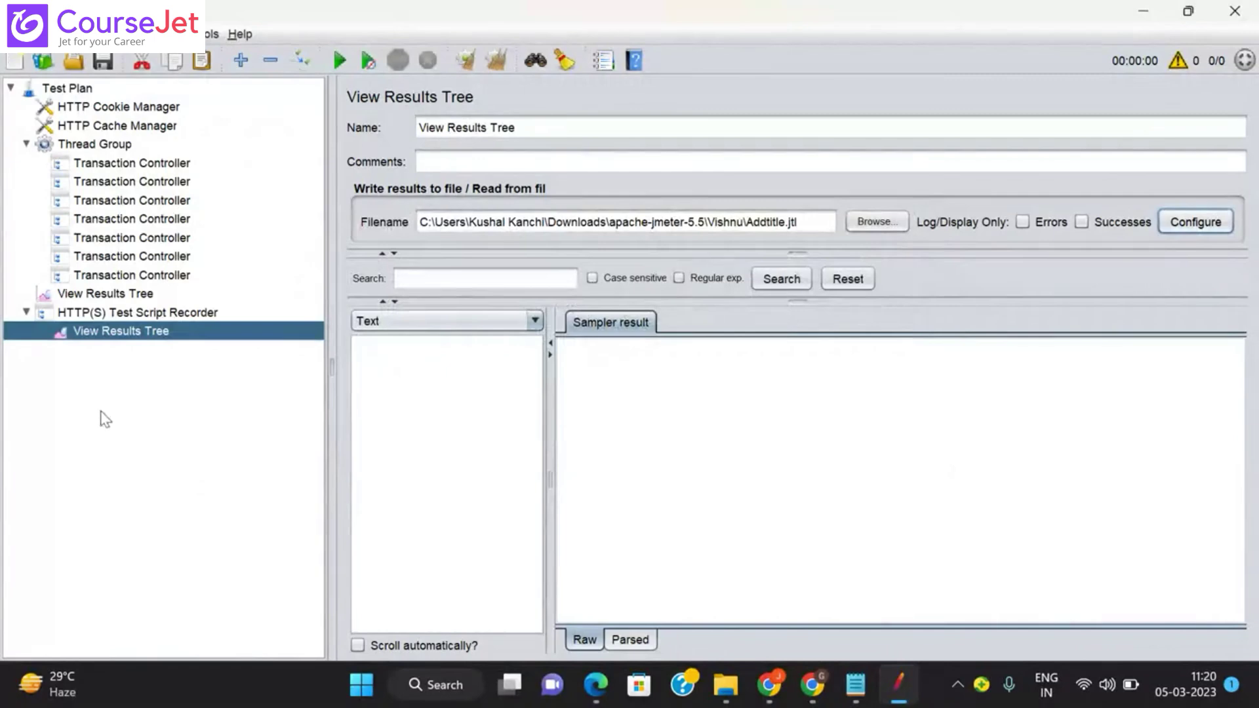
Step: Name the first two transaction controllers URL_Launch and Login
{"action": "left_click", "coordinate": [128, 164]}
{"action": "left_click", "coordinate": [426, 129]}
{"action": "key", "text": "ctrl+a"}
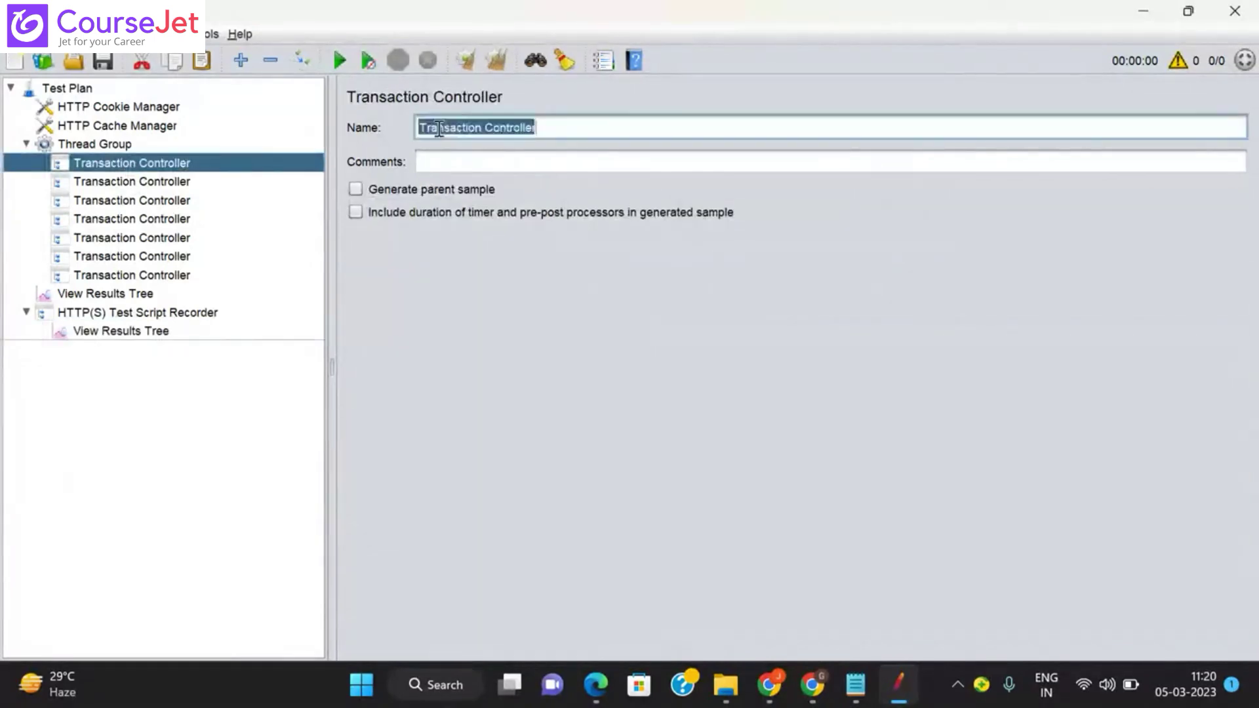
{"action": "type", "text": "URL_"}
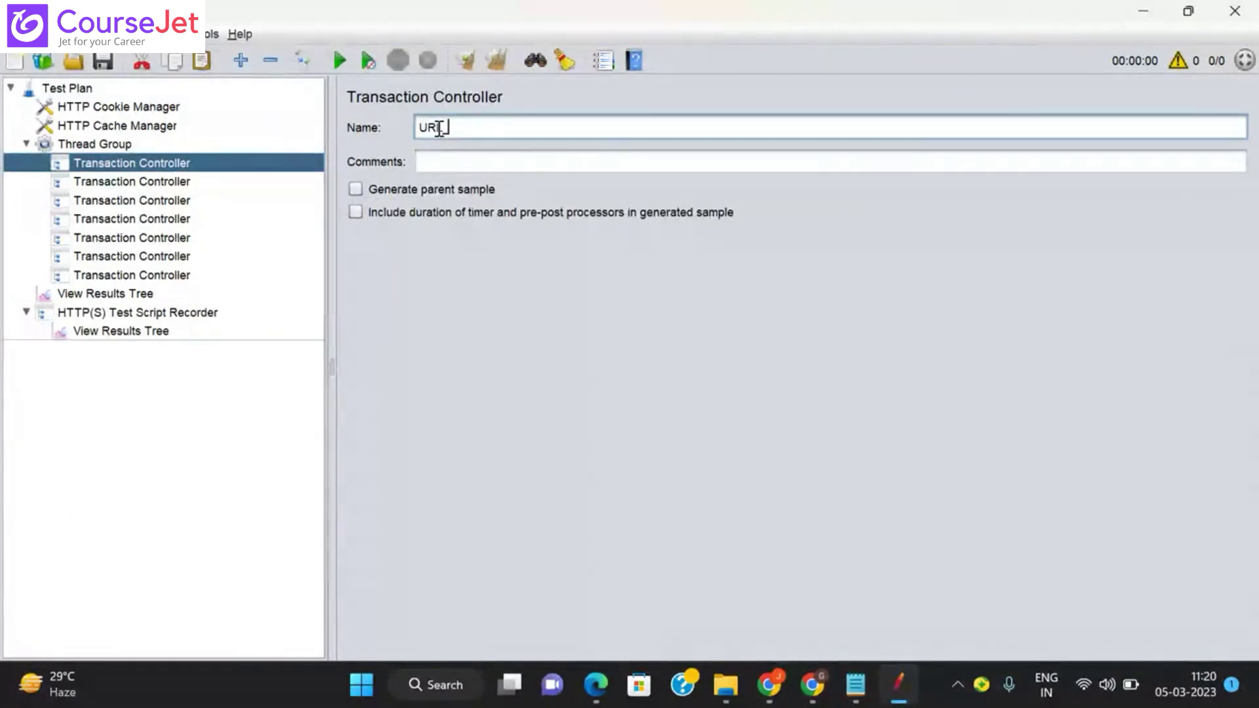
{"action": "type", "text": "Launch"}
{"action": "left_click", "coordinate": [149, 173]}
{"action": "left_click", "coordinate": [150, 179]}
{"action": "left_click", "coordinate": [470, 124]}
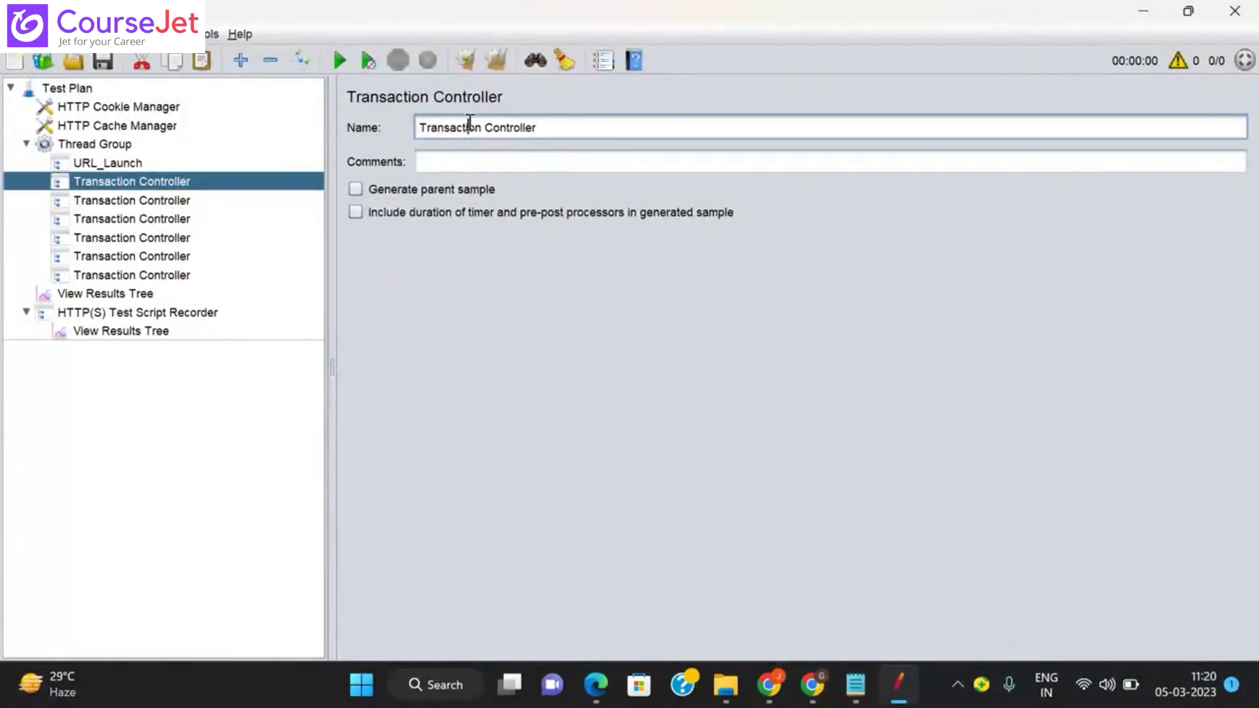
{"action": "key", "text": "ctrl+a"}
{"action": "key", "text": "BackSpace"}
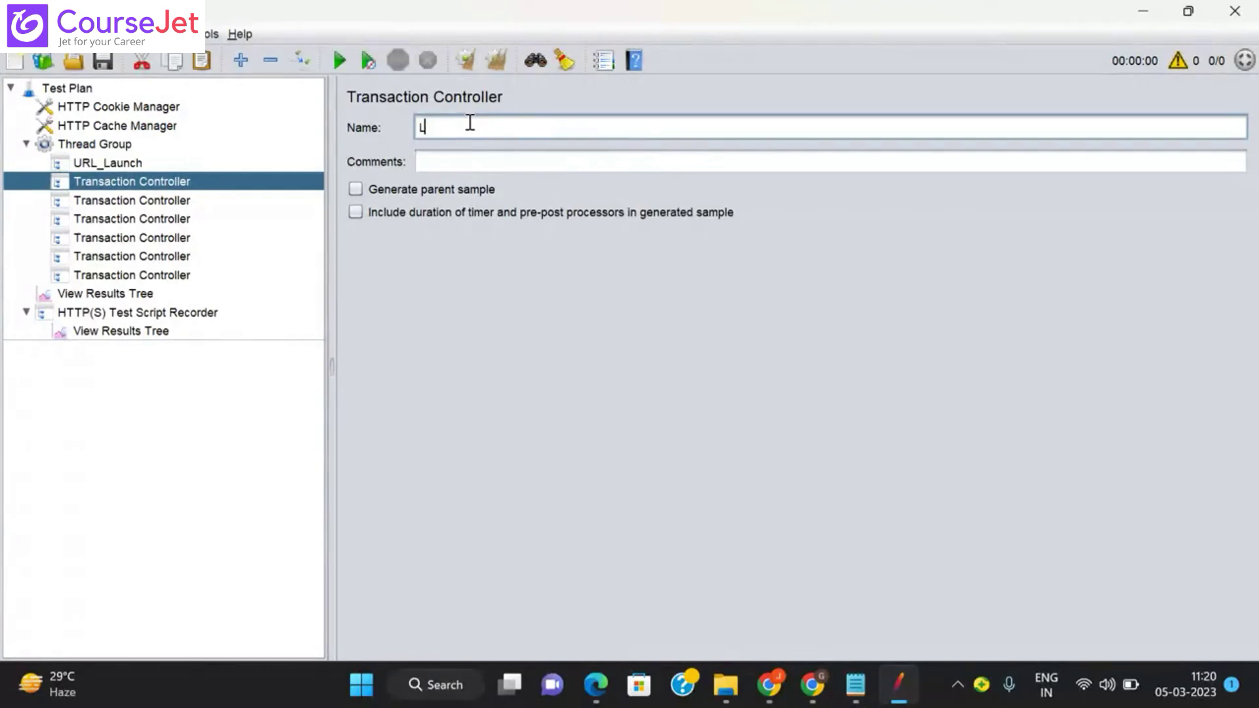
{"action": "type", "text": "Login"}
{"action": "left_click", "coordinate": [143, 202]}
Step: Name the next two controllers Click_Admin and Click_Jobtitle
{"action": "left_click", "coordinate": [474, 129]}
{"action": "key", "text": "ctrl+a"}
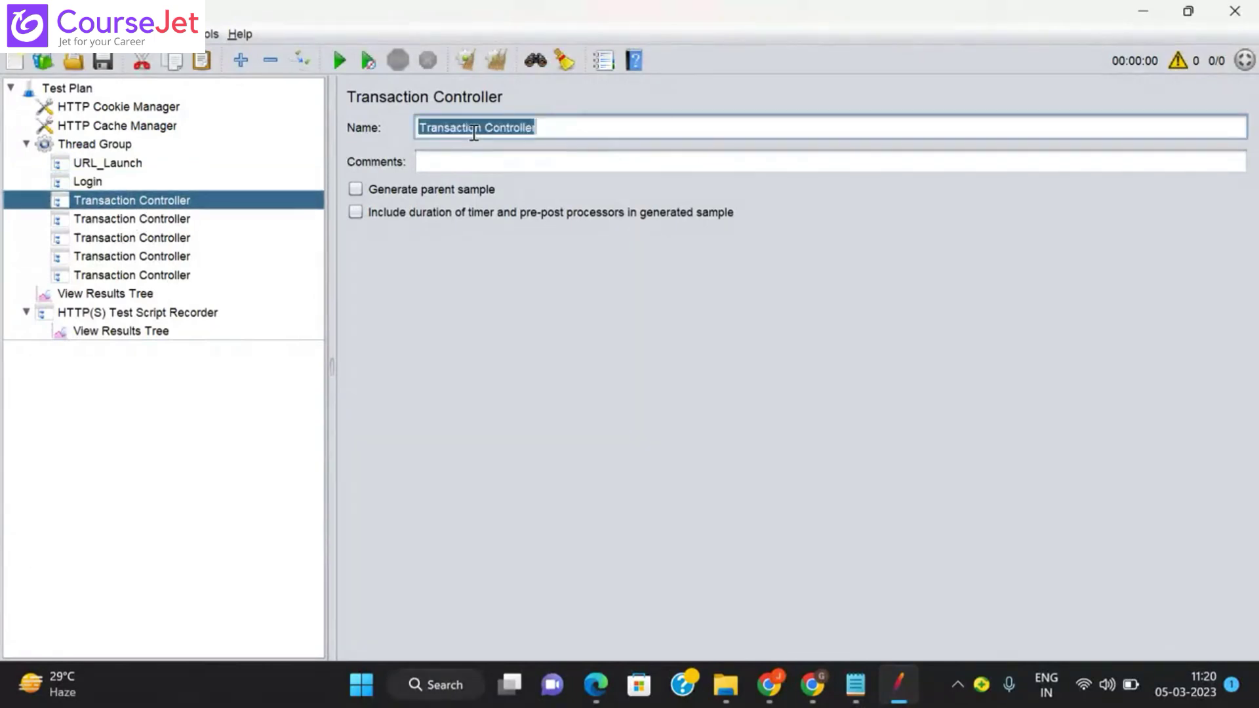
{"action": "key", "text": "BackSpace"}
{"action": "type", "text": "Click"}
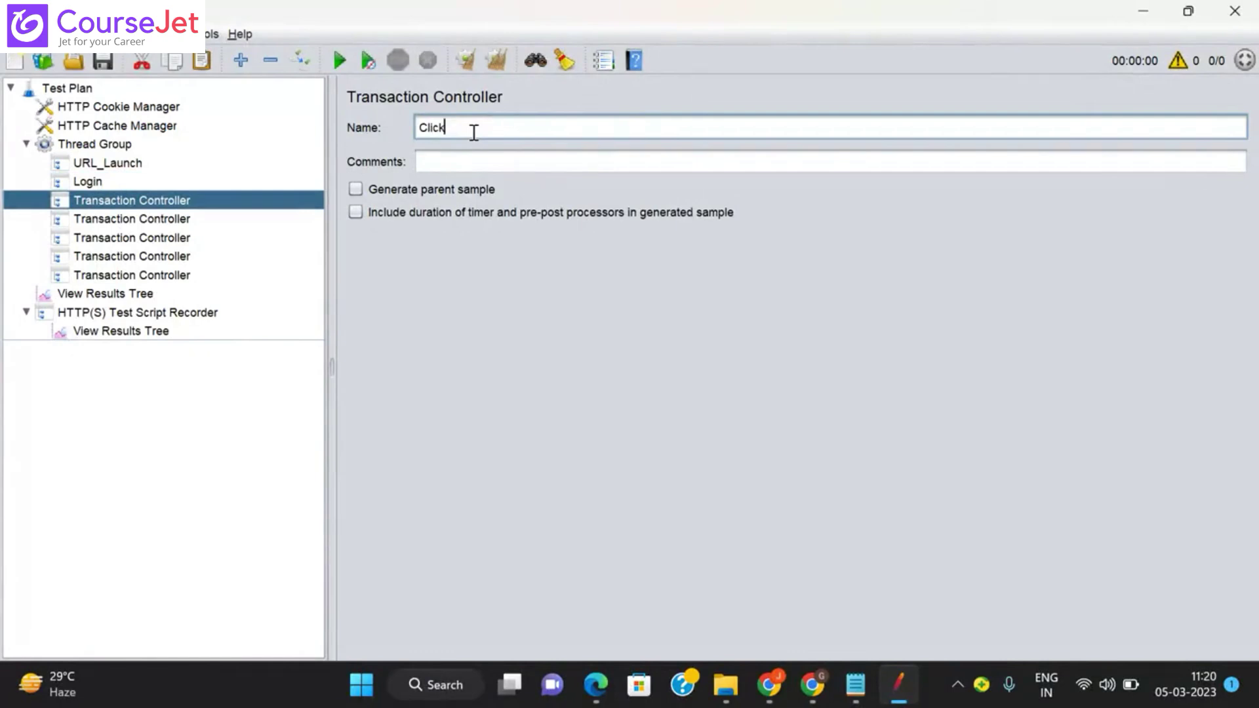
{"action": "type", "text": "_Admin"}
{"action": "left_click", "coordinate": [152, 220]}
{"action": "triple_click", "coordinate": [473, 130]}
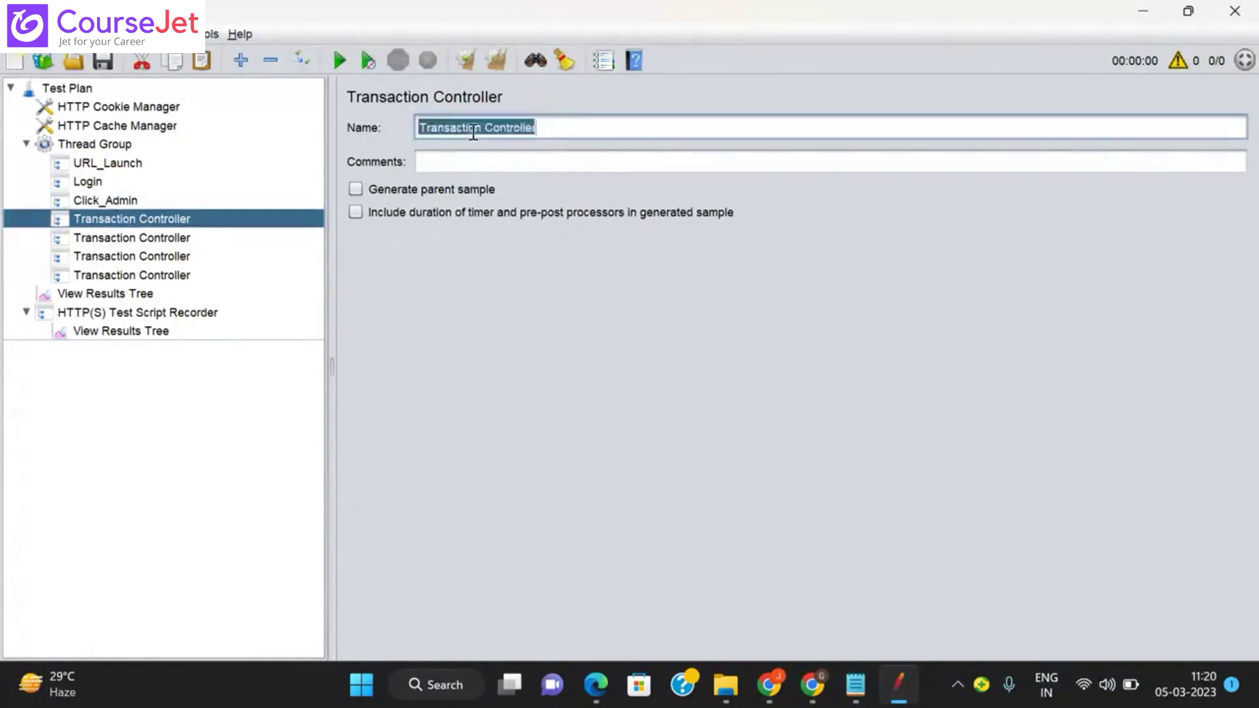
{"action": "type", "text": "Click_"}
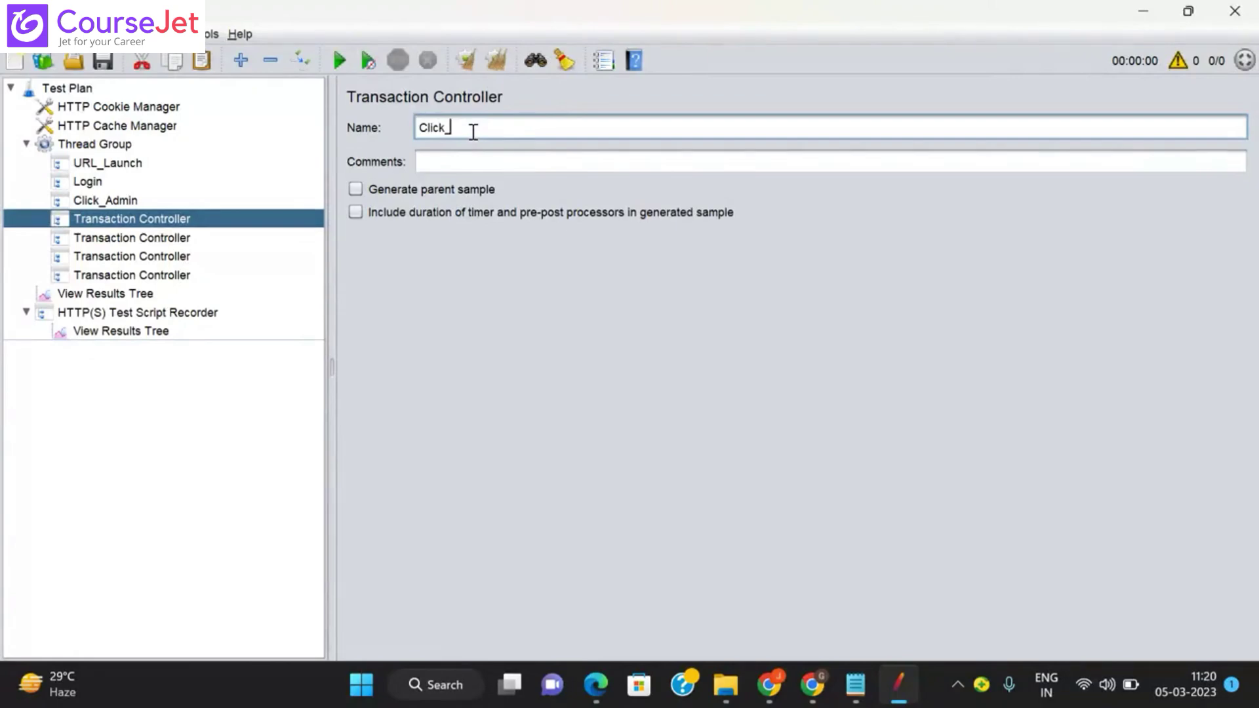
{"action": "type", "text": "Jobtitle"}
{"action": "left_click", "coordinate": [176, 240]}
Step: Name the remaining controllers Click_AddButton, EnterTitle_Save and Logout
{"action": "triple_click", "coordinate": [459, 127]}
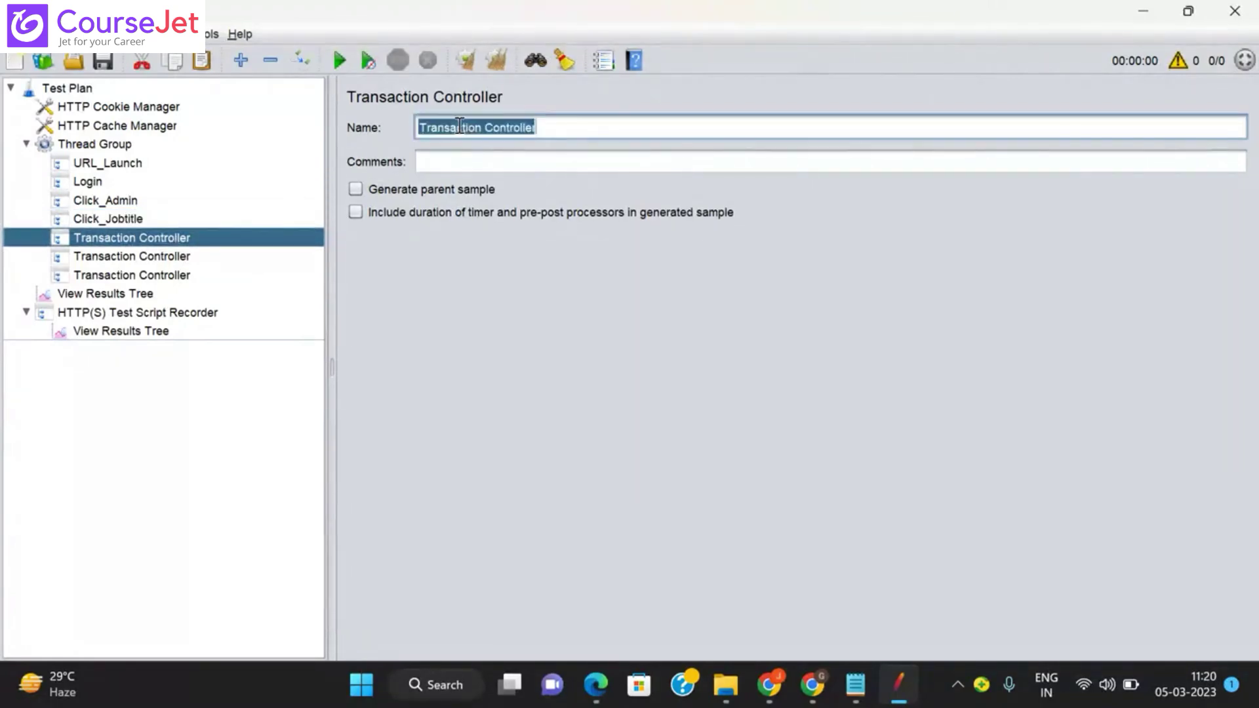
{"action": "type", "text": "Click"}
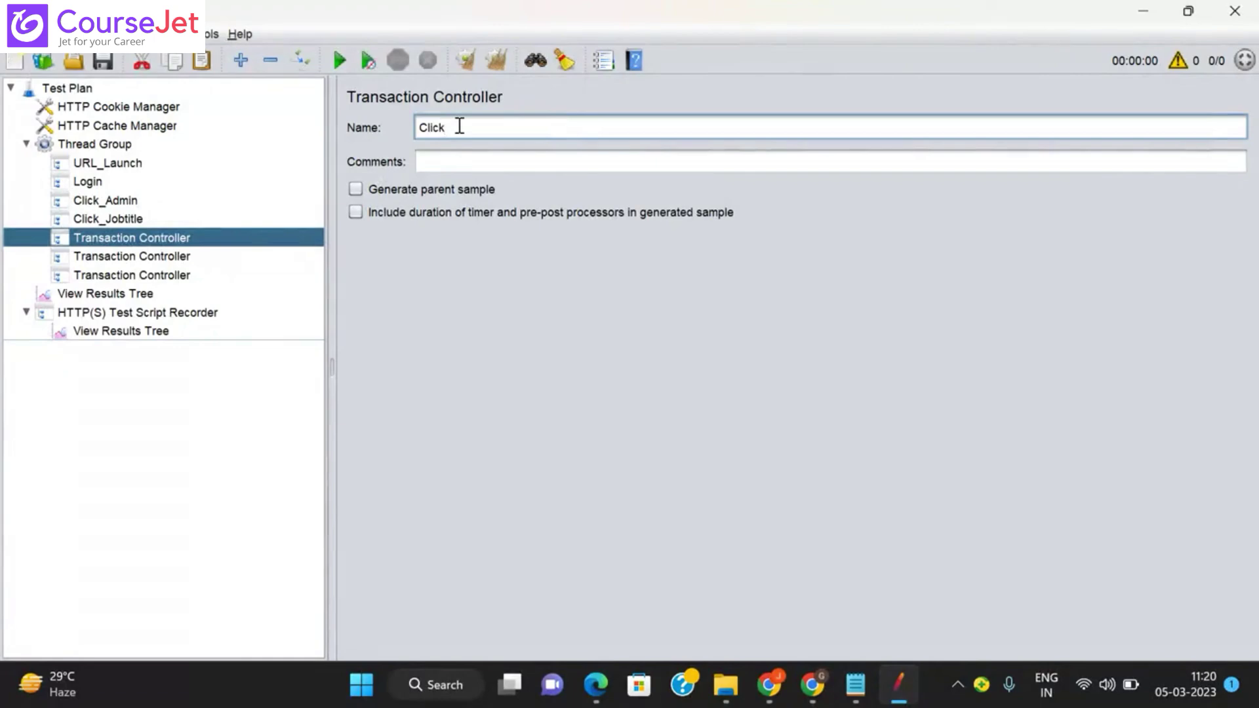
{"action": "type", "text": "_AddBu"}
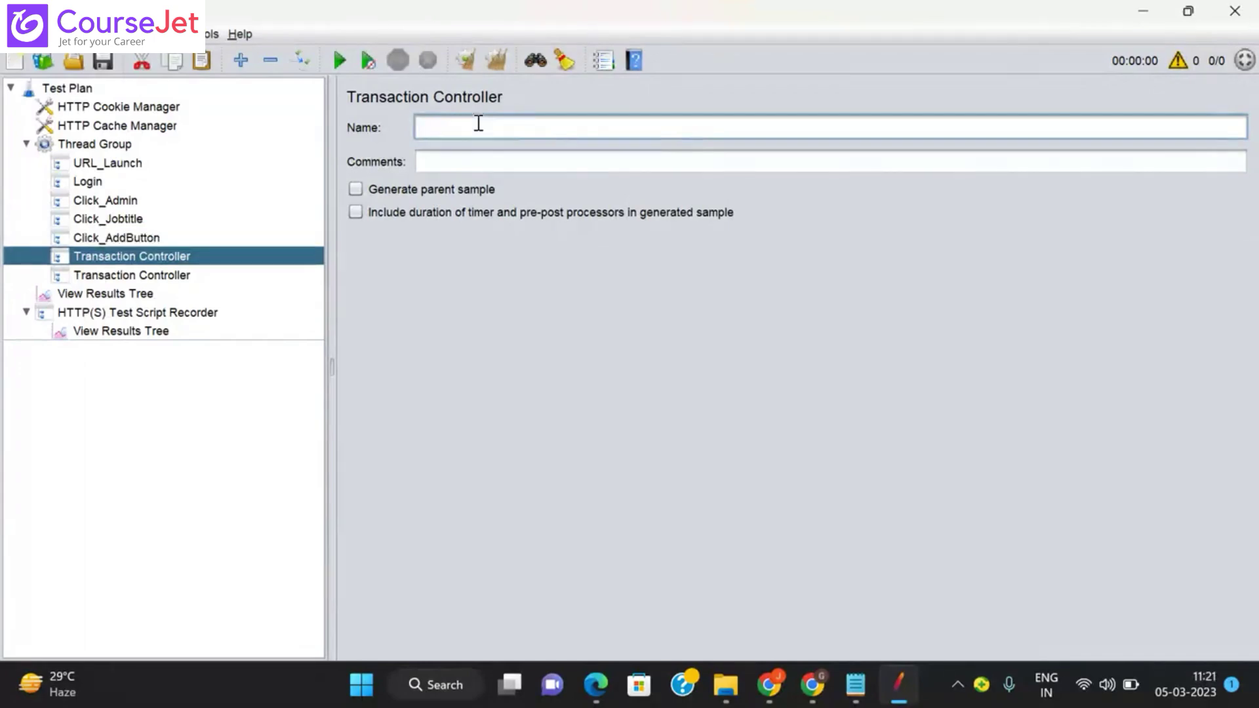
{"action": "type", "text": "EnterTitle_SAve"}
{"action": "key", "text": "BackSpace"}
{"action": "key", "text": "BackSpace"}
{"action": "key", "text": "BackSpace"}
{"action": "type", "text": "ave"}
{"action": "left_click", "coordinate": [150, 293]}
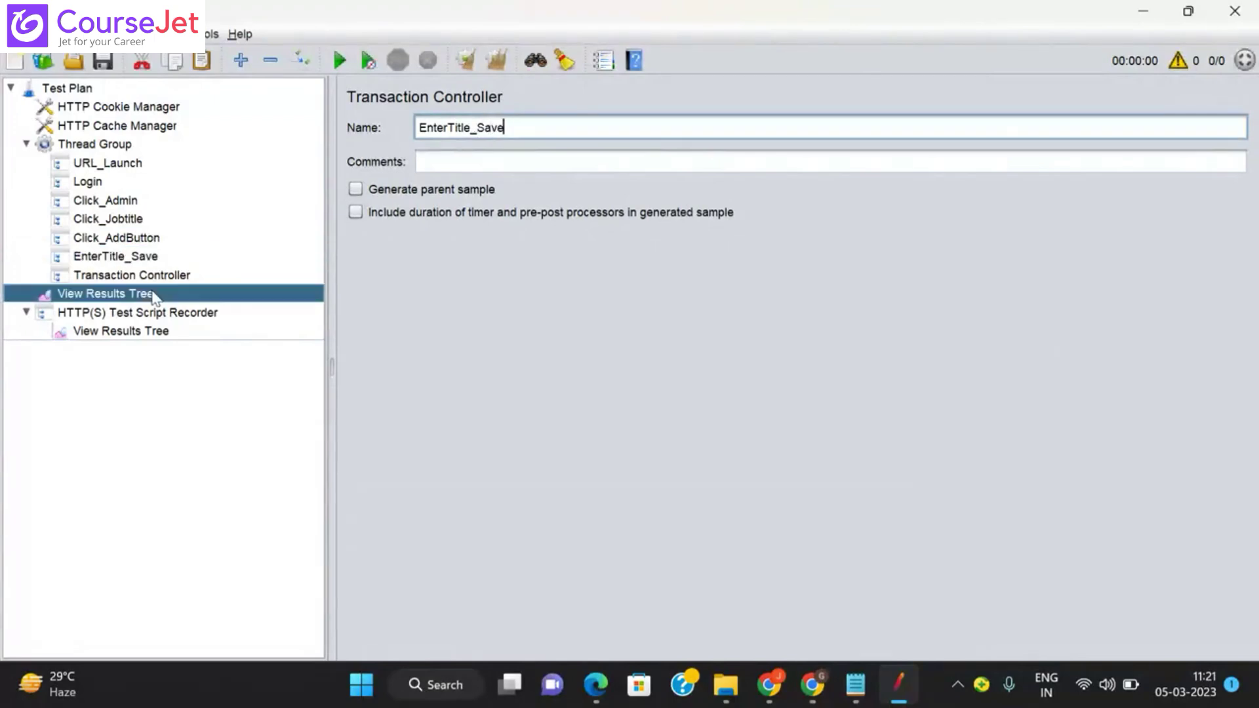
{"action": "left_click", "coordinate": [126, 277]}
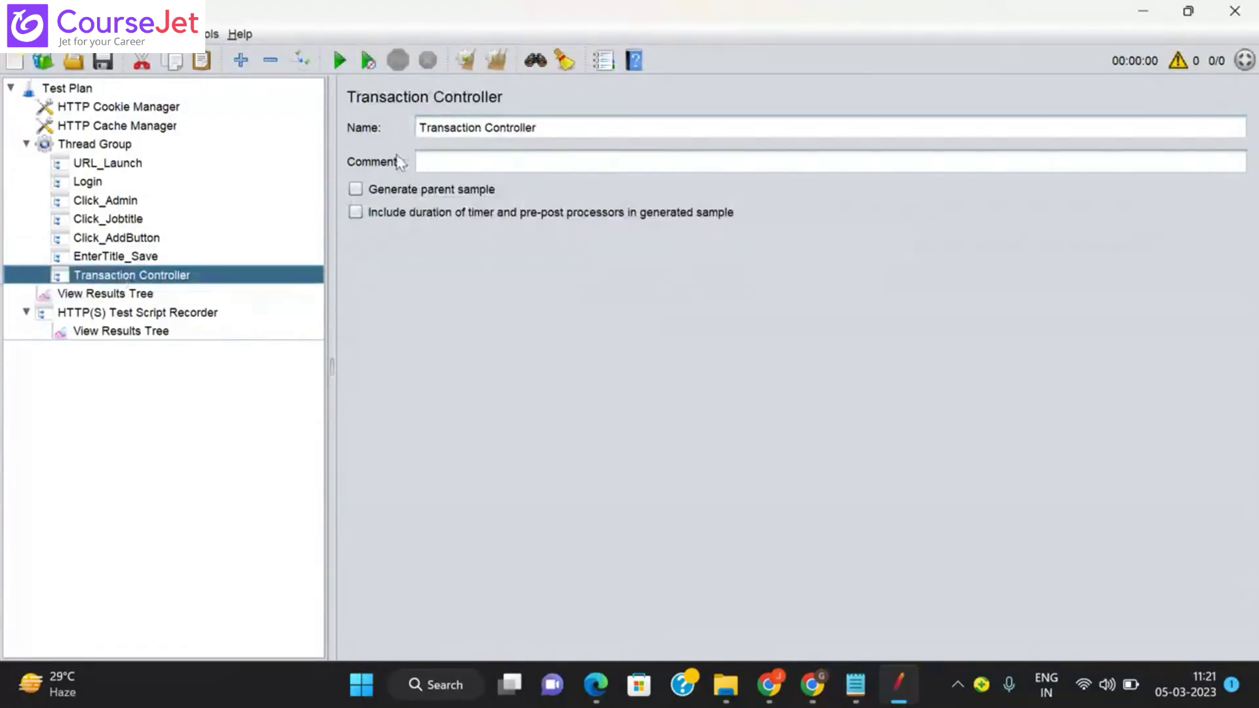
{"action": "triple_click", "coordinate": [445, 126]}
{"action": "type", "text": "Logout"}
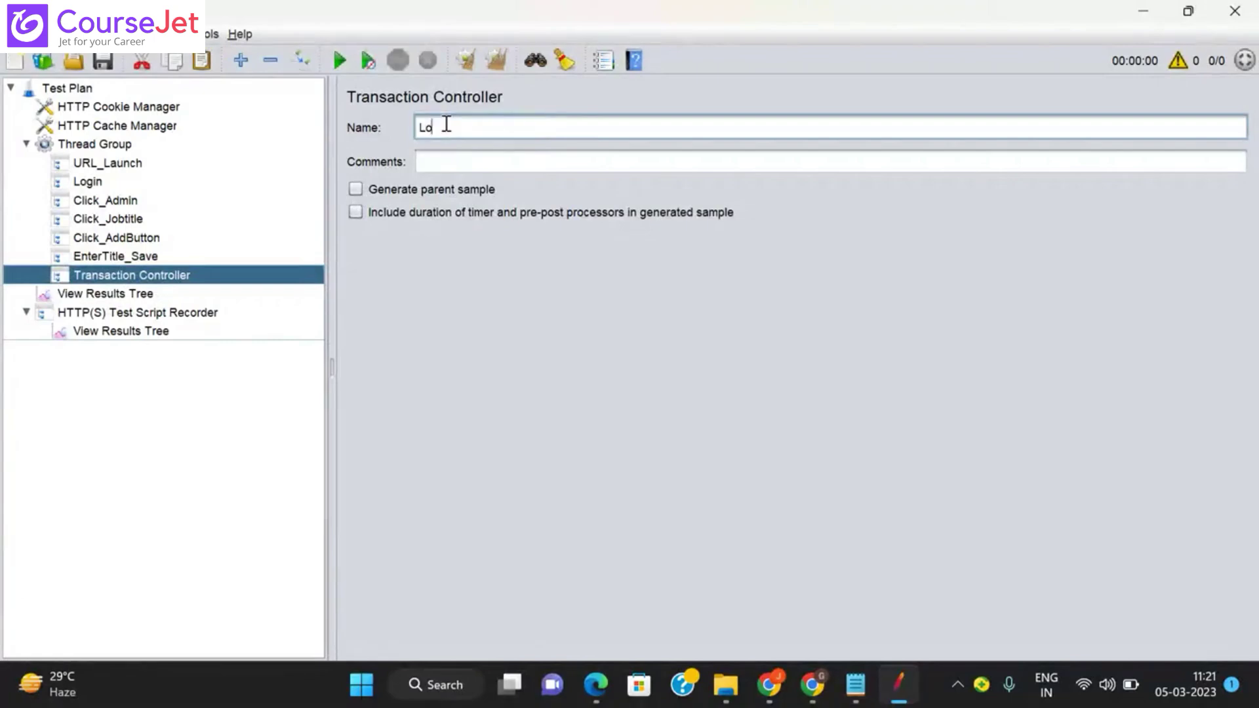
{"action": "left_click", "coordinate": [111, 241]}
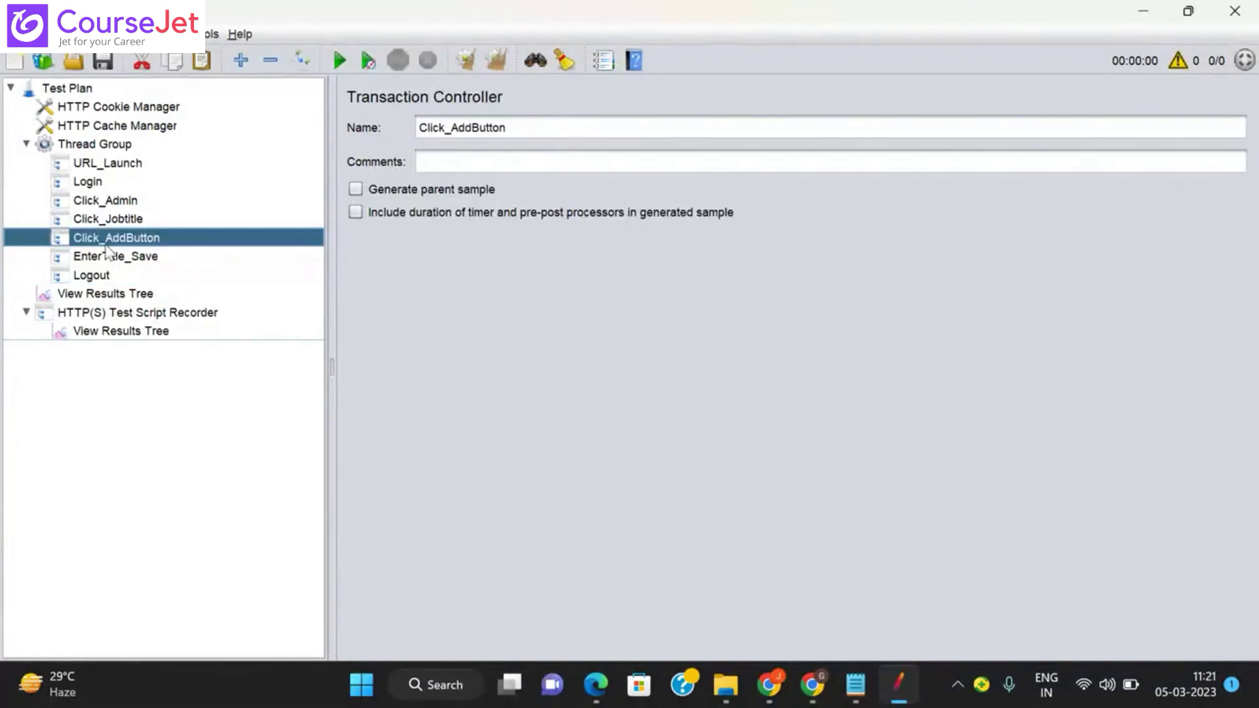
Step: Rename the Thread Group to OrangeHRM_AddingTitle
{"action": "left_click", "coordinate": [107, 149]}
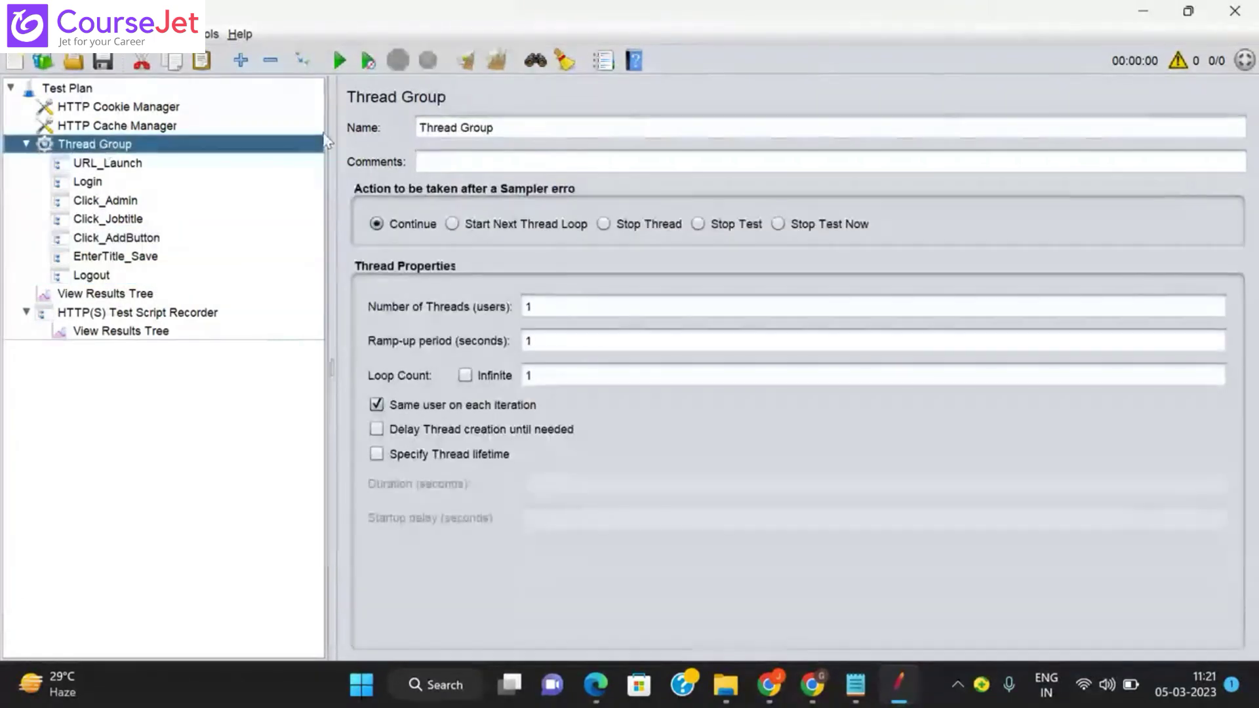
{"action": "triple_click", "coordinate": [473, 126]}
{"action": "key", "text": "BackSpace"}
{"action": "type", "text": "Orange"}
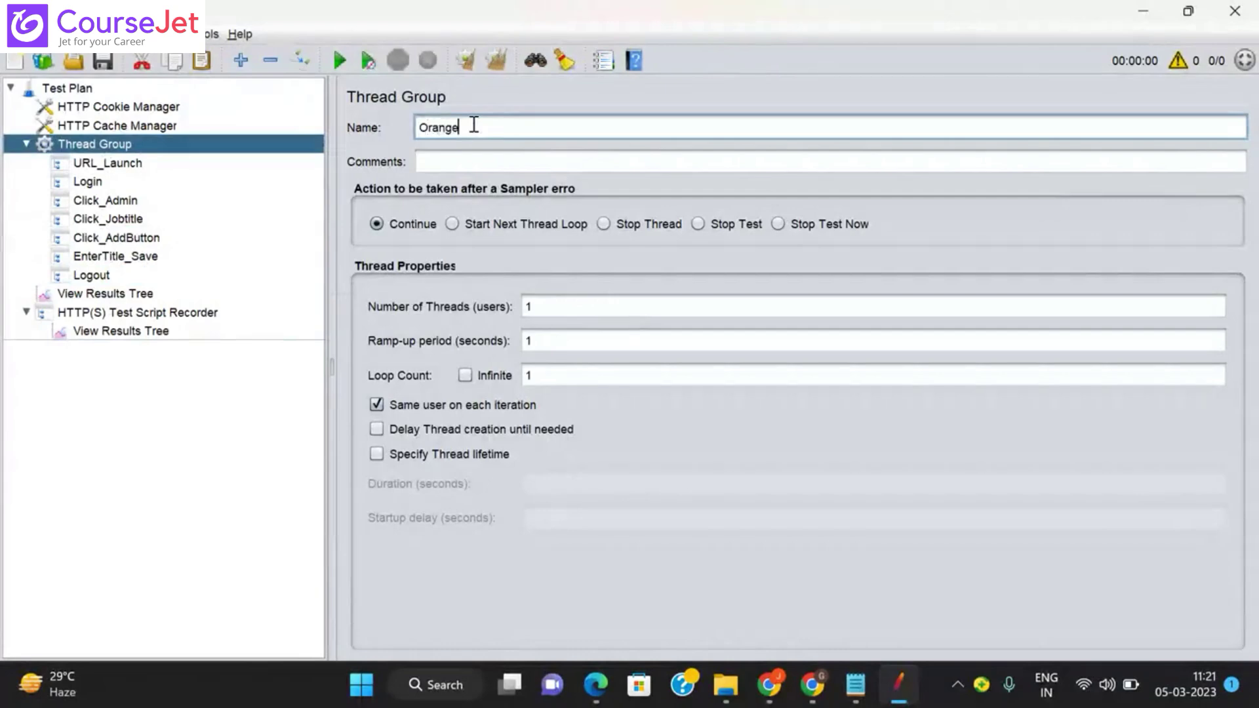
{"action": "type", "text": "HRM_AddingTitle"}
{"action": "left_click", "coordinate": [120, 223]}
Step: Look over the HTTP(S) Test Script Recorder settings, then select the Test Plan
{"action": "left_click", "coordinate": [157, 316]}
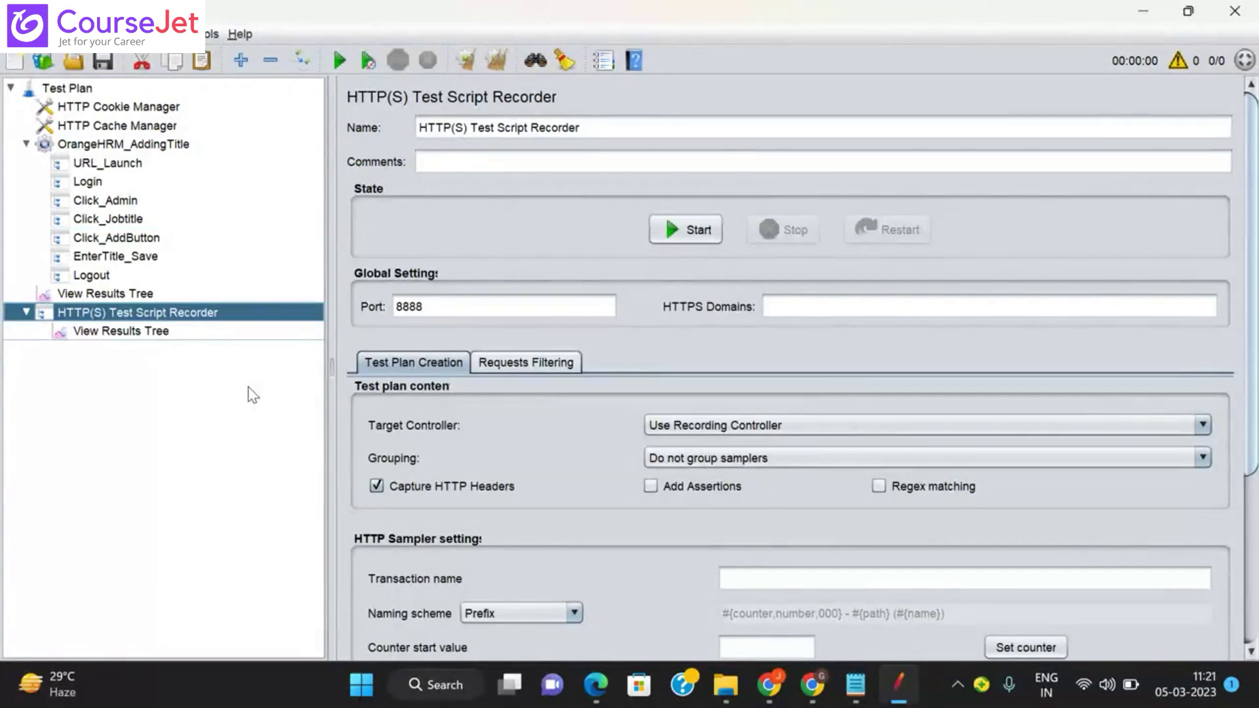
{"action": "left_click", "coordinate": [64, 92]}
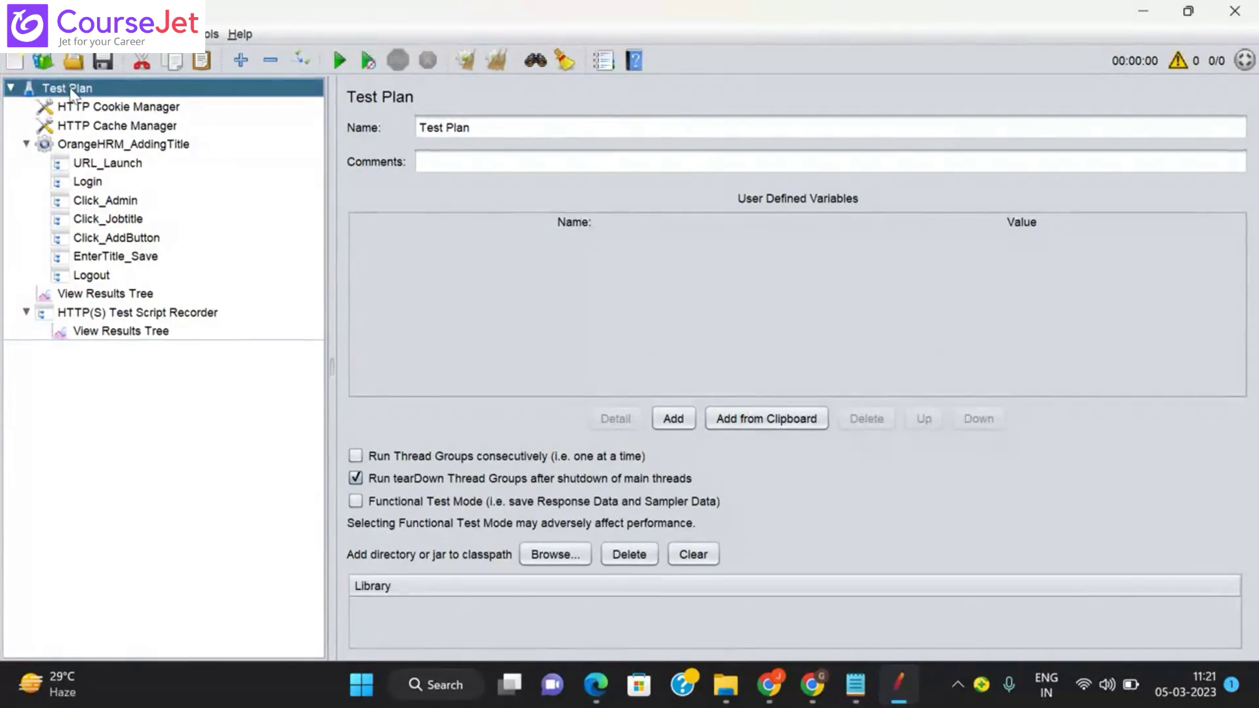
Step: Browse the Test Plan's Add submenus: Threads (Users), Config Element, Pre Processors and Listener
{"action": "right_click", "coordinate": [72, 92]}
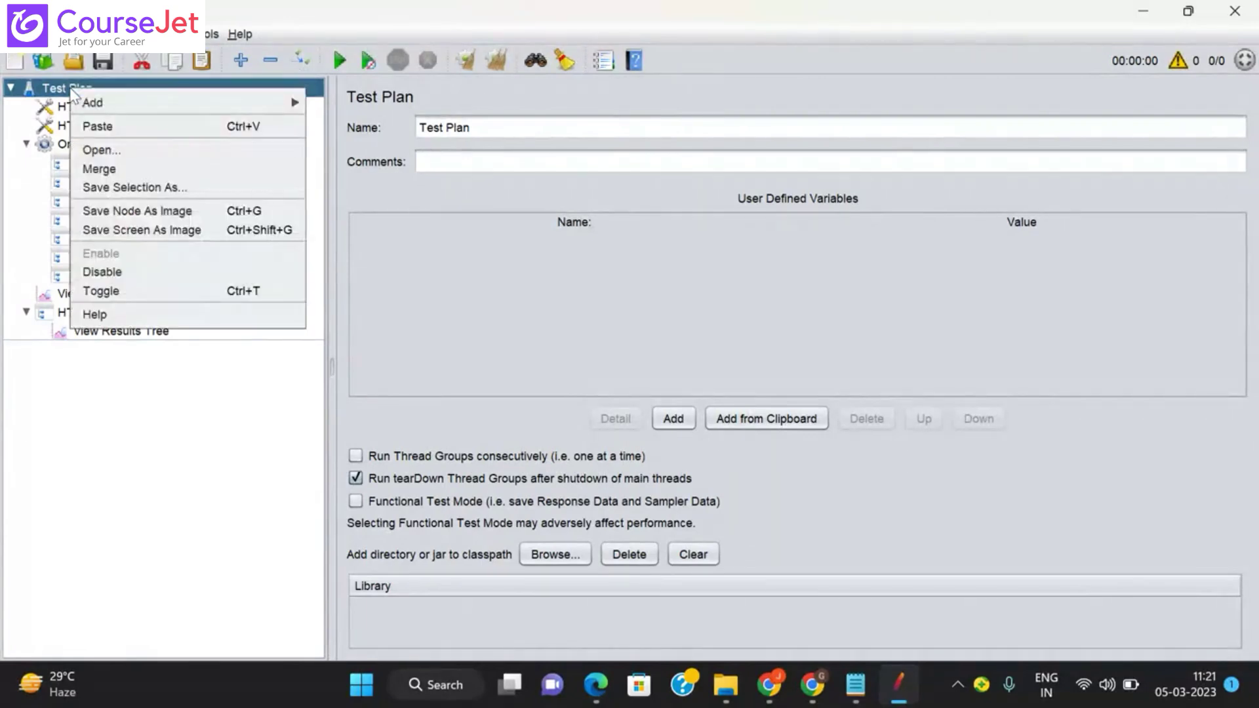
{"action": "mouse_move", "coordinate": [128, 112]}
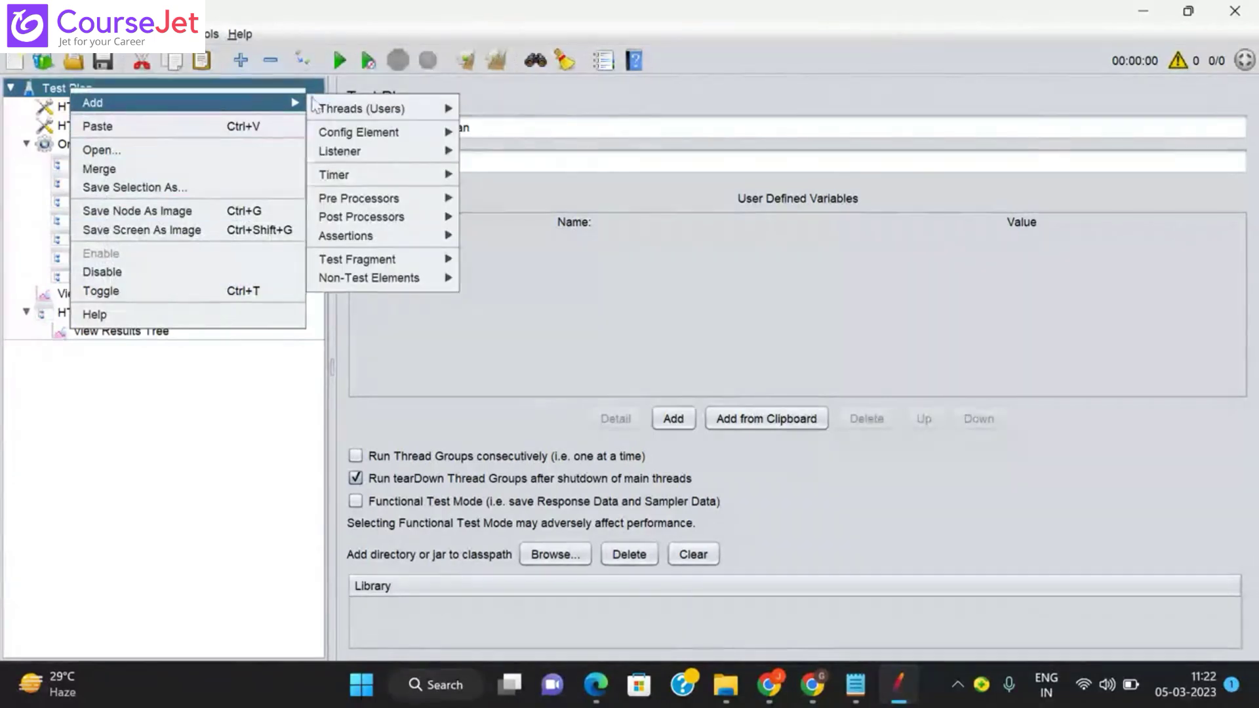
{"action": "mouse_move", "coordinate": [340, 133]}
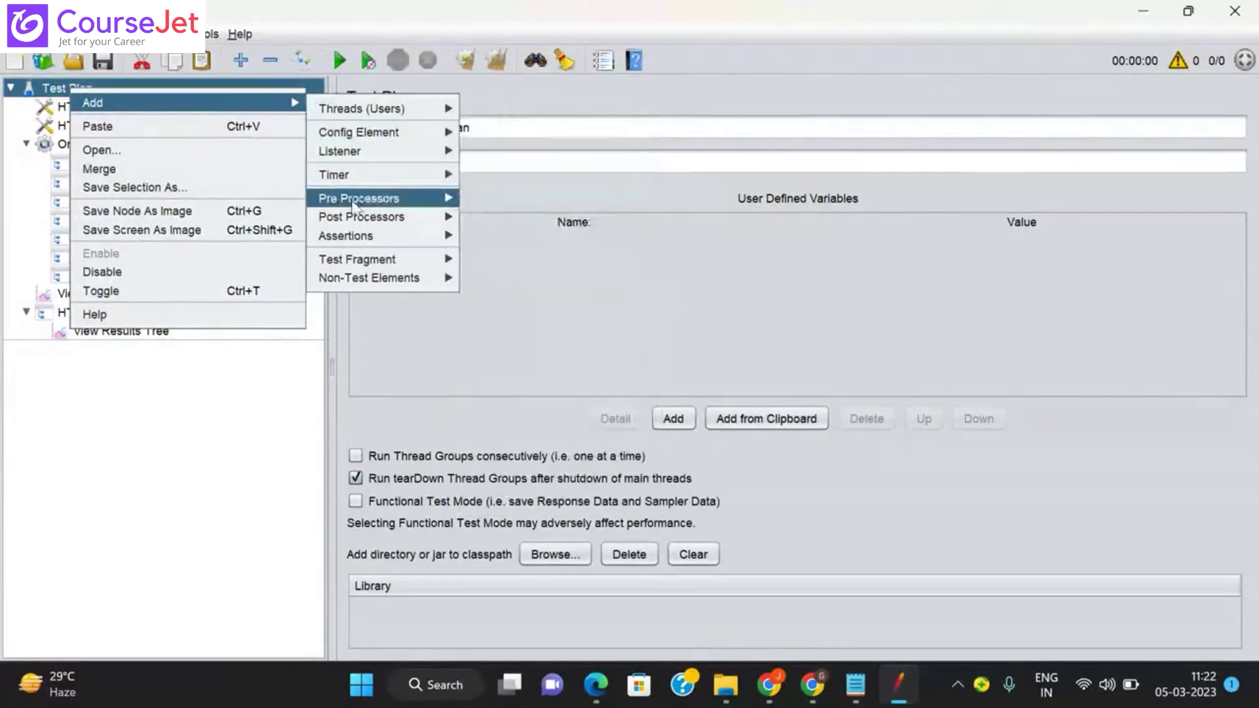
{"action": "mouse_move", "coordinate": [375, 221]}
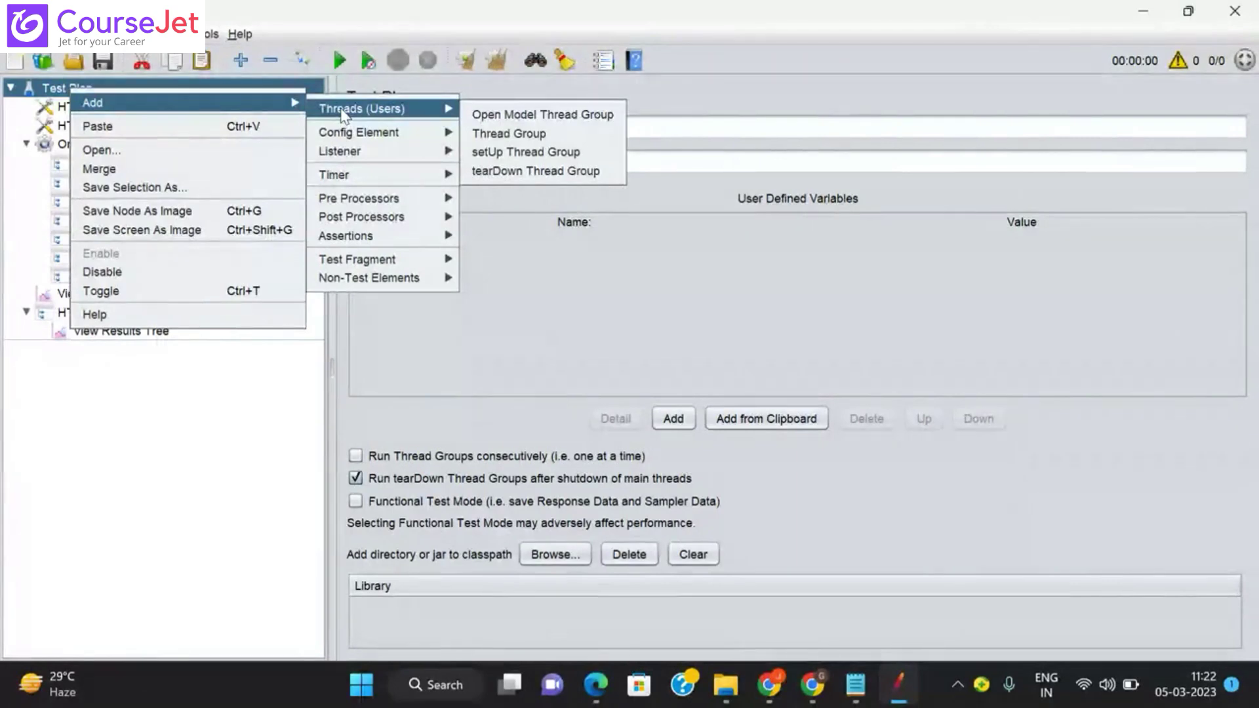
{"action": "mouse_move", "coordinate": [342, 134]}
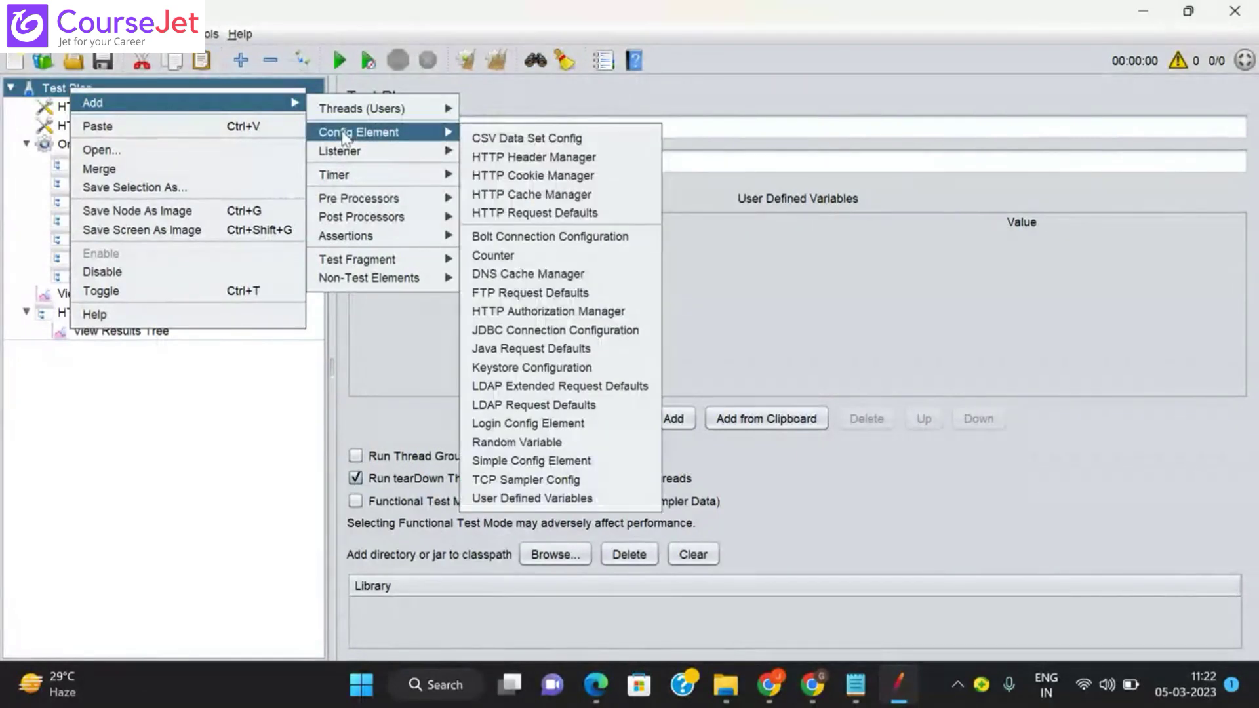
{"action": "mouse_move", "coordinate": [352, 156]}
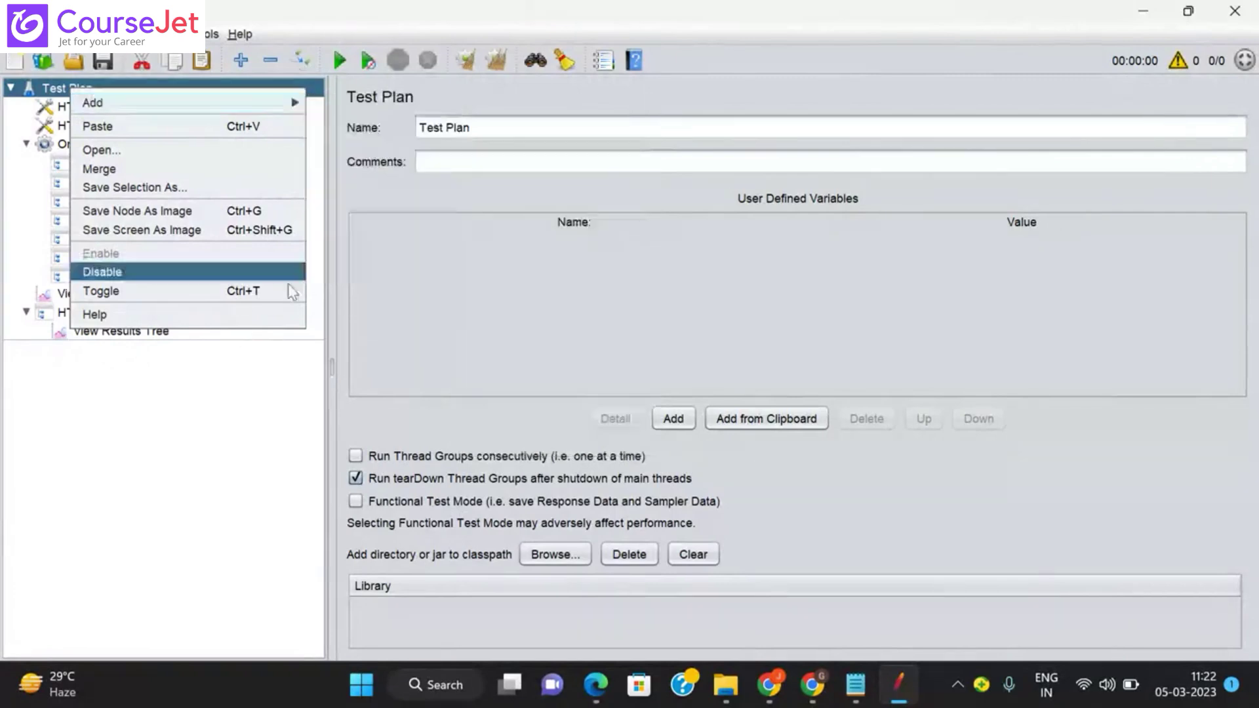
Step: Dismiss the menu and review the Cookie Manager and default Cache Manager (5000-element cache) settings
{"action": "left_click", "coordinate": [188, 400]}
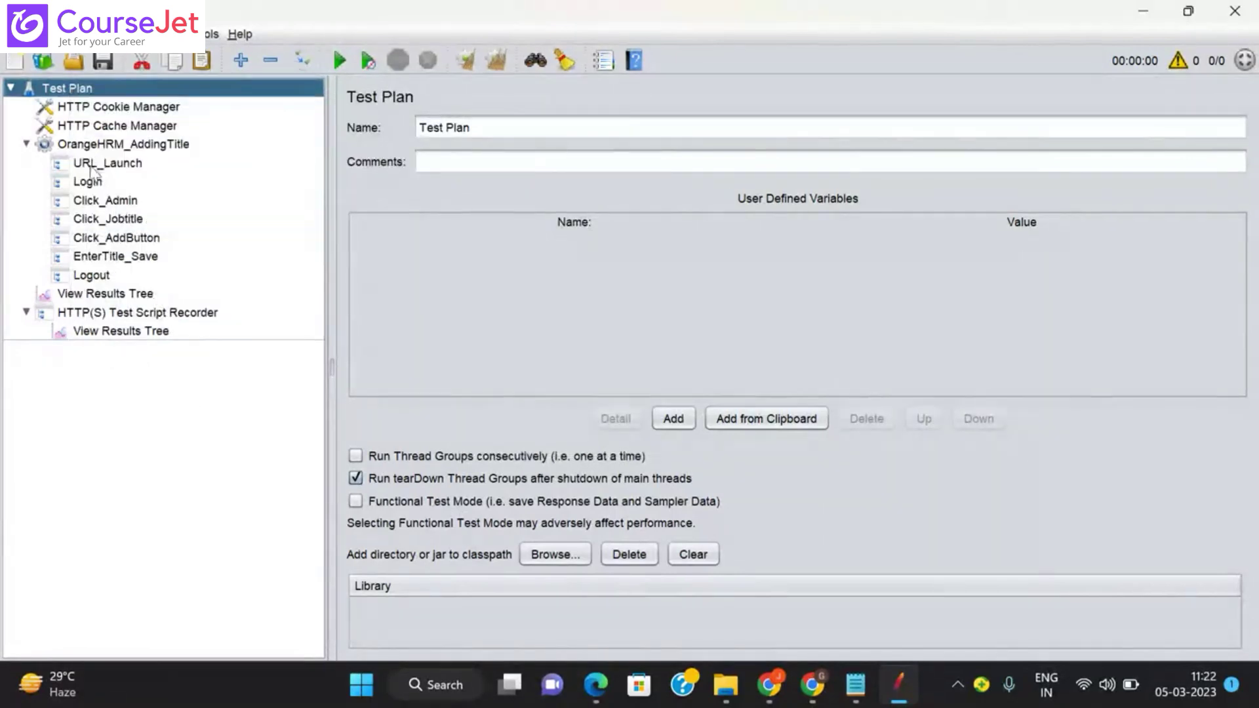
{"action": "left_click", "coordinate": [134, 112]}
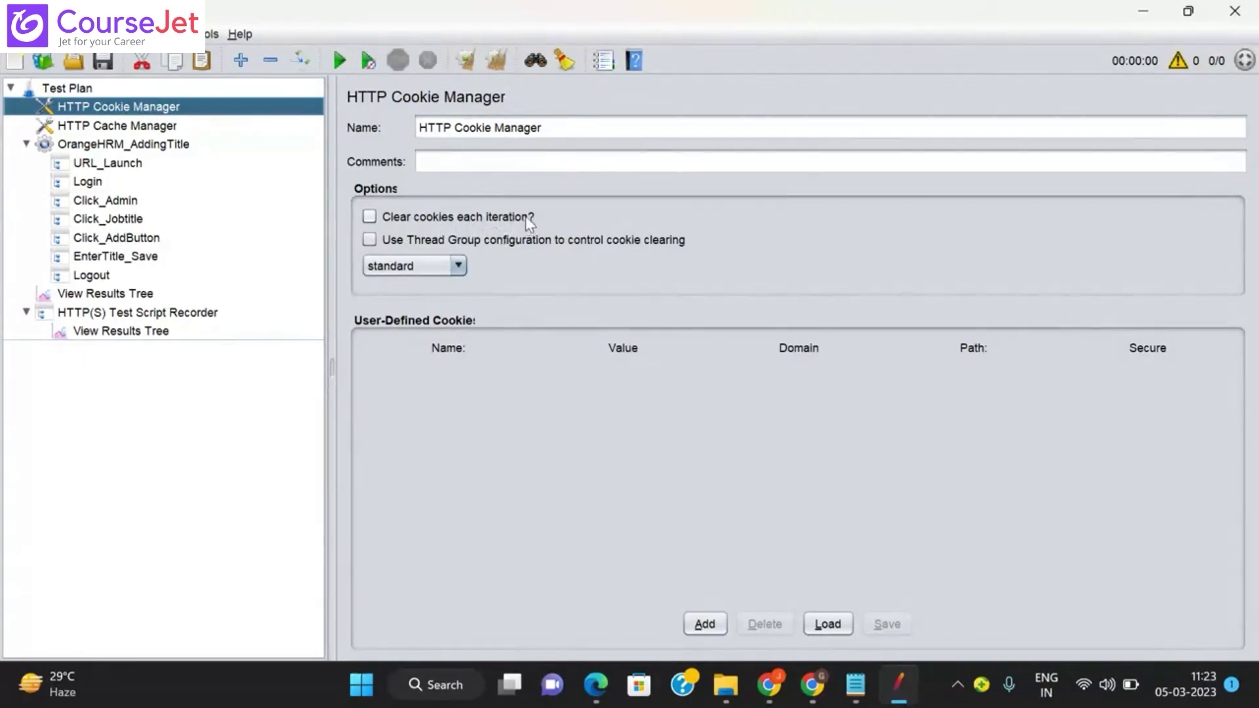
{"action": "left_click", "coordinate": [160, 126]}
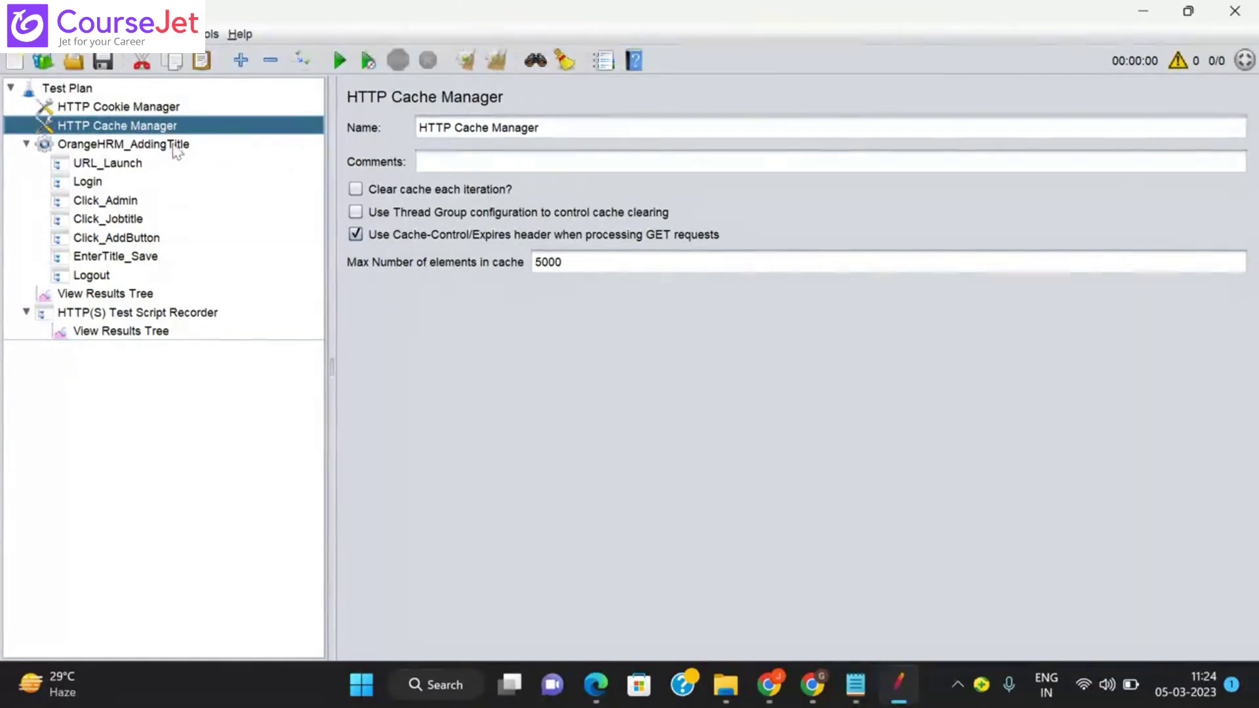
Step: Check the HTTP Cookie Manager name, then show the OrangeHRM_AddingTitle thread group's 1 user, loop count 1 settings
{"action": "left_click", "coordinate": [127, 146]}
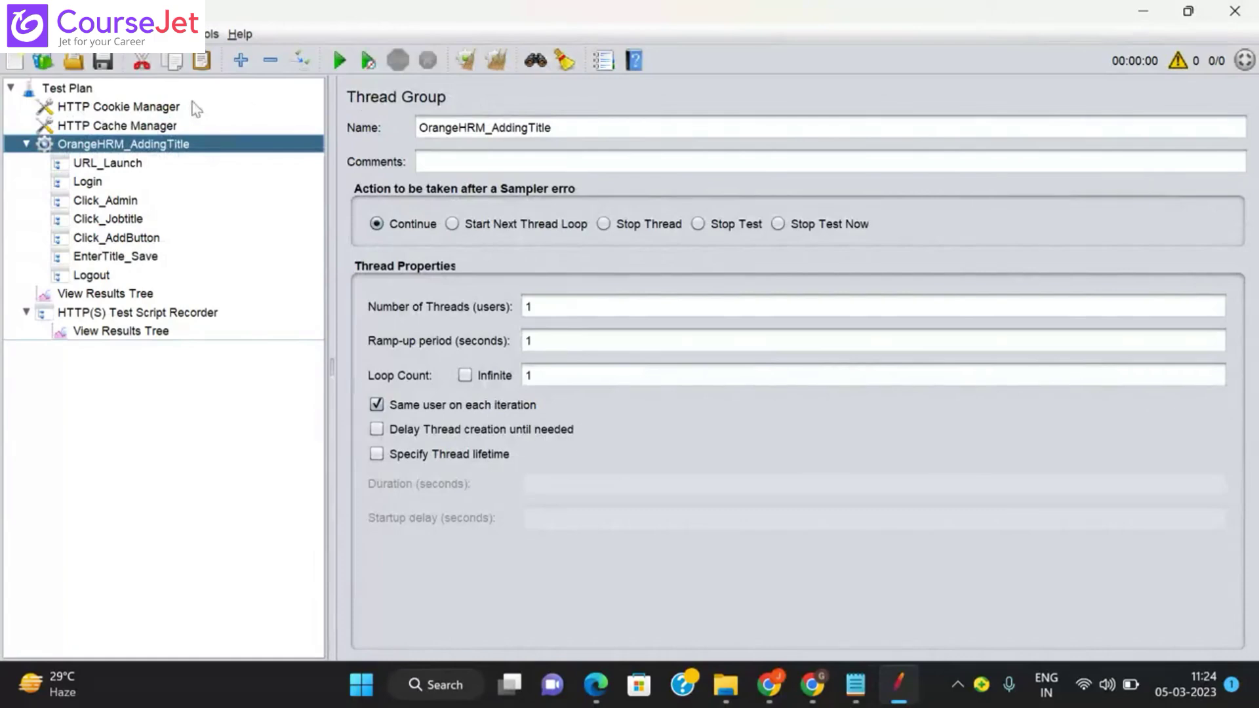
{"action": "left_click", "coordinate": [172, 106]}
{"action": "left_click_drag", "start_coordinate": [560, 127], "coordinate": [396, 108]}
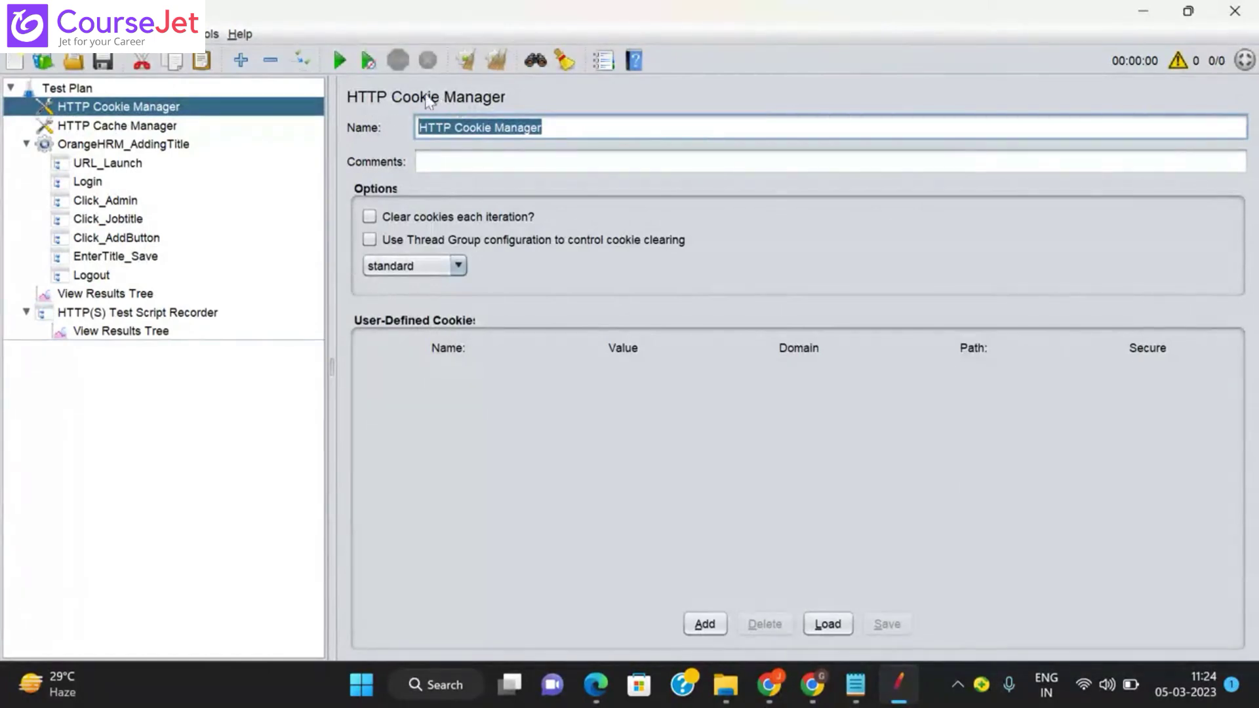
{"action": "left_click", "coordinate": [177, 145]}
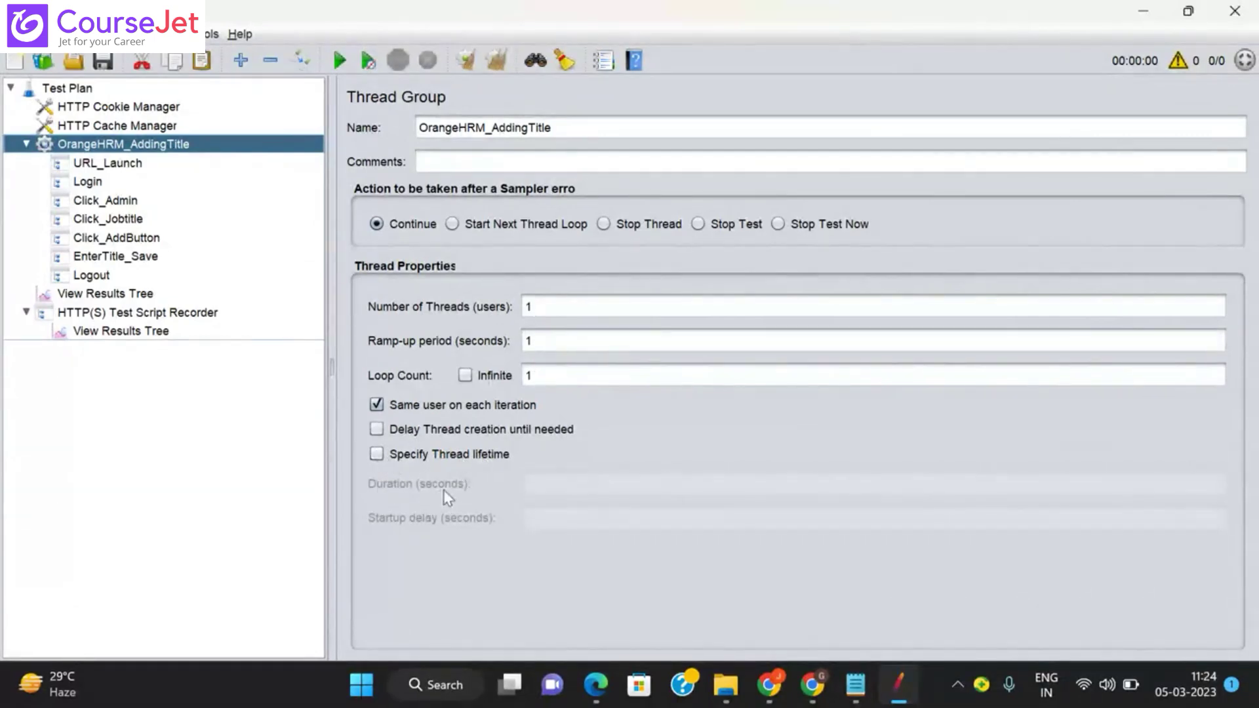
{"action": "left_click", "coordinate": [376, 454]}
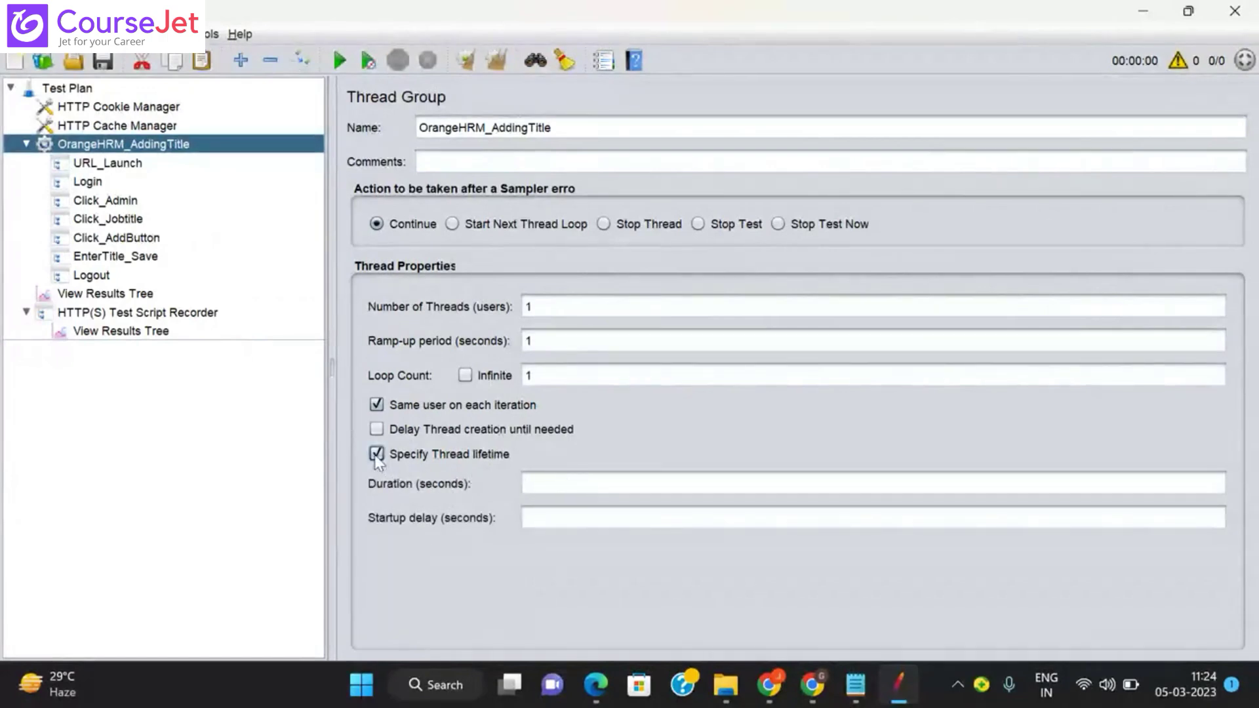
{"action": "left_click", "coordinate": [376, 454]}
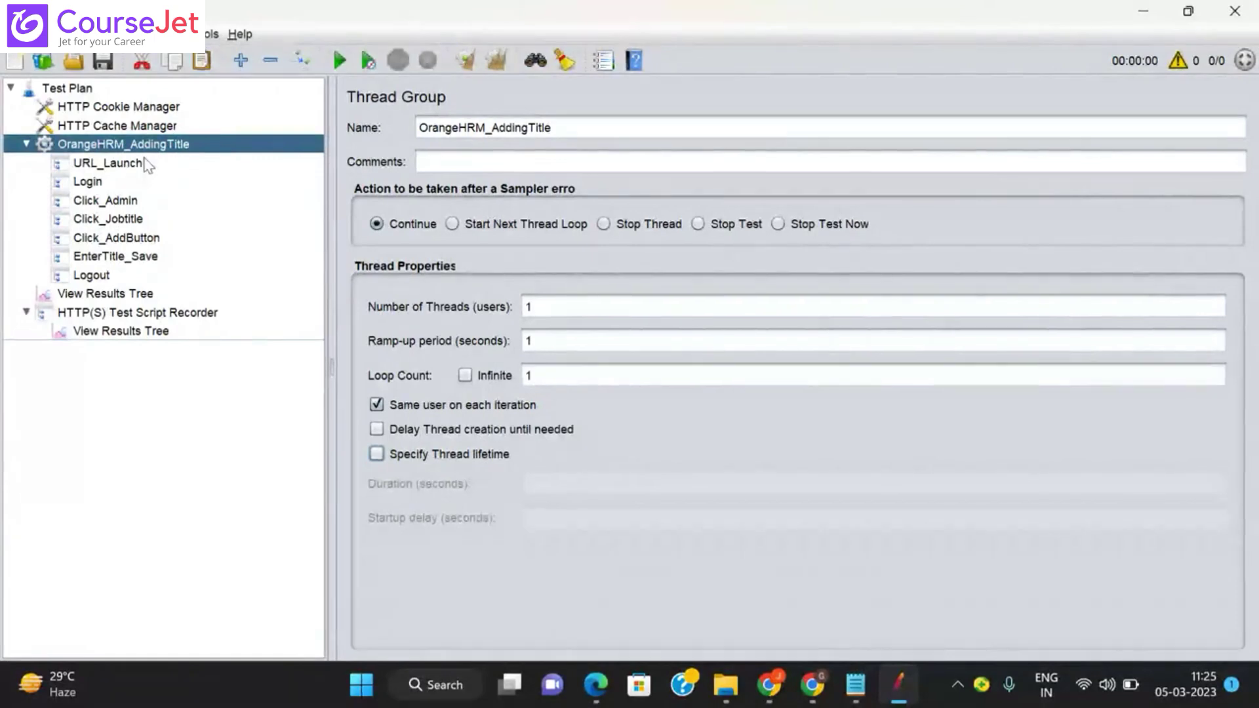
{"action": "left_click", "coordinate": [124, 165]}
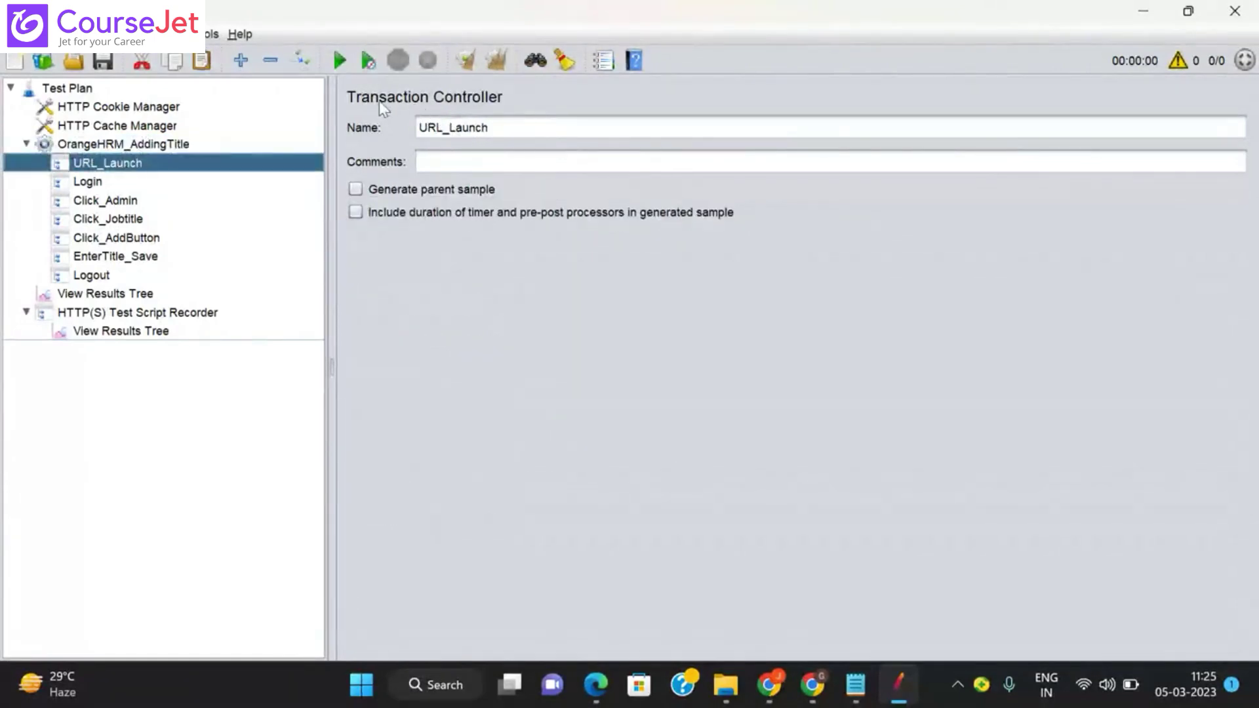
{"action": "right_click", "coordinate": [138, 146]}
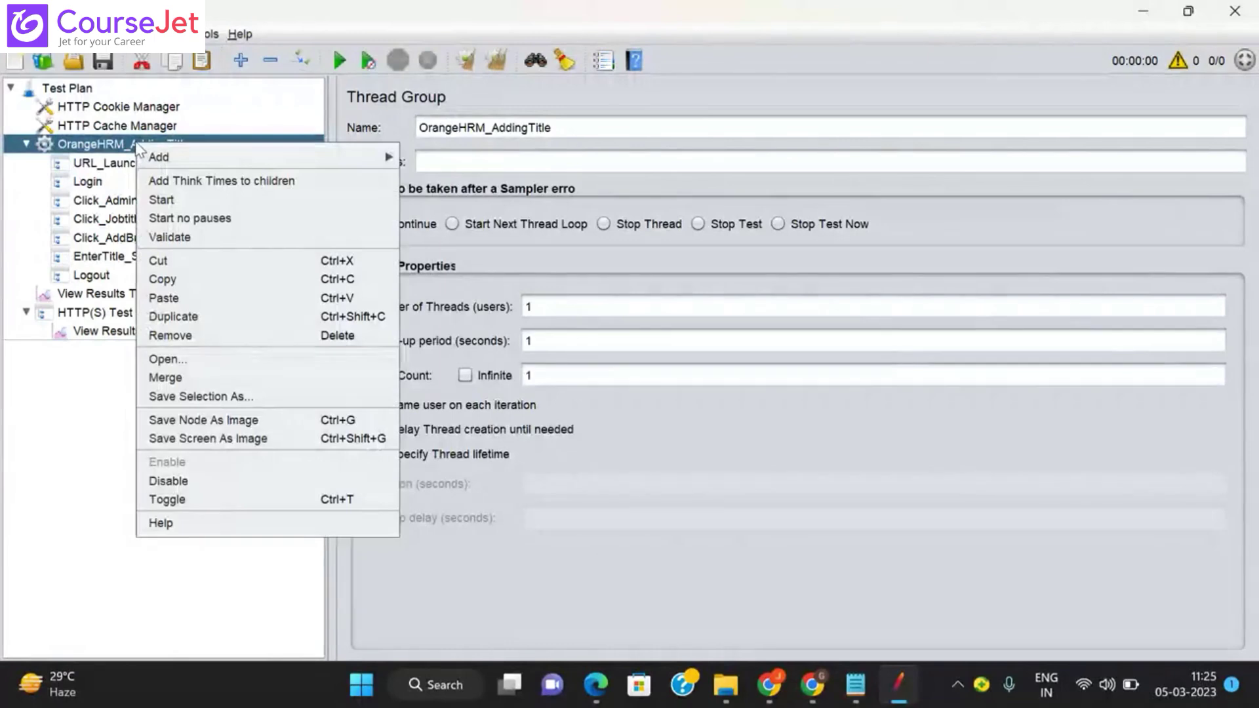
{"action": "mouse_move", "coordinate": [270, 158]}
{"action": "mouse_move", "coordinate": [440, 188]}
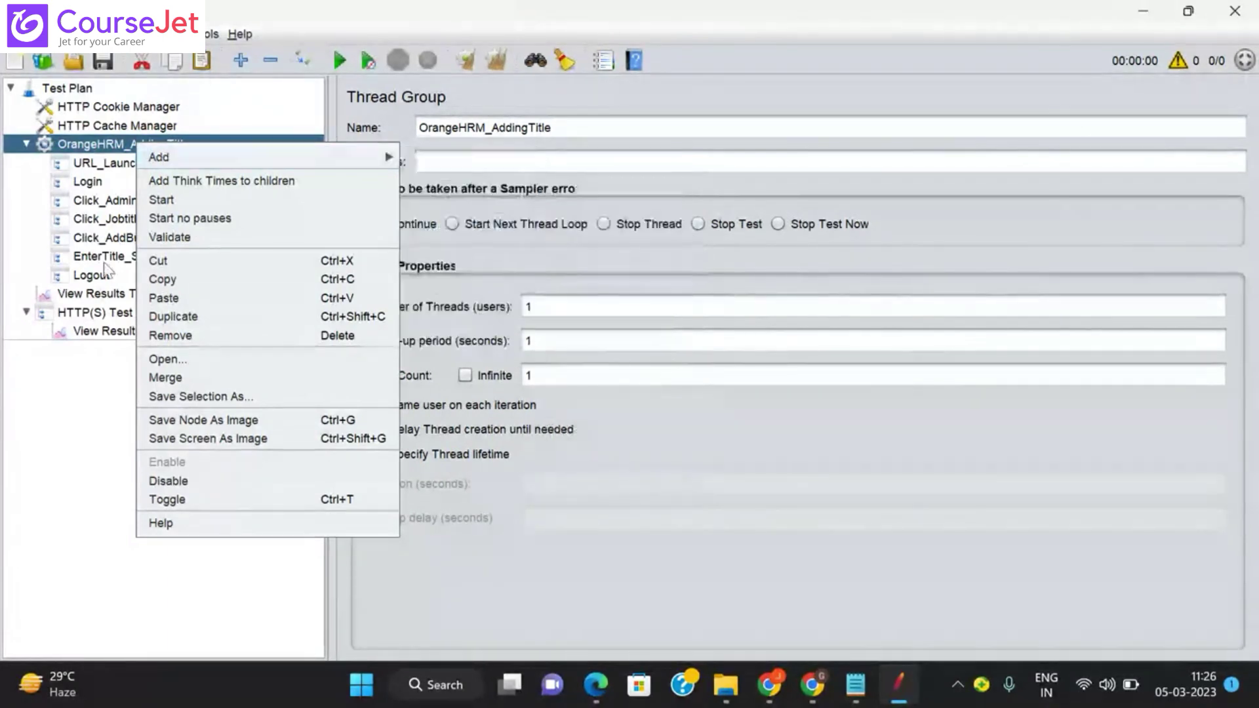
{"action": "left_click", "coordinate": [97, 239]}
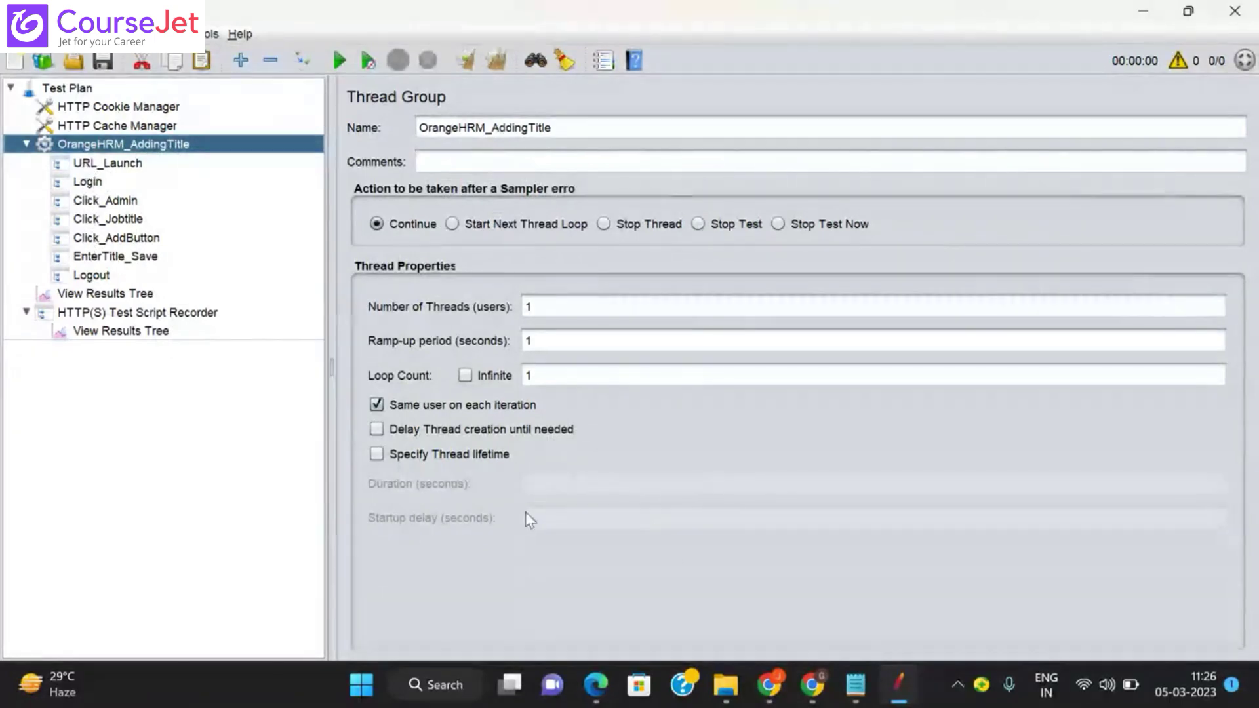
{"action": "left_click", "coordinate": [855, 684]}
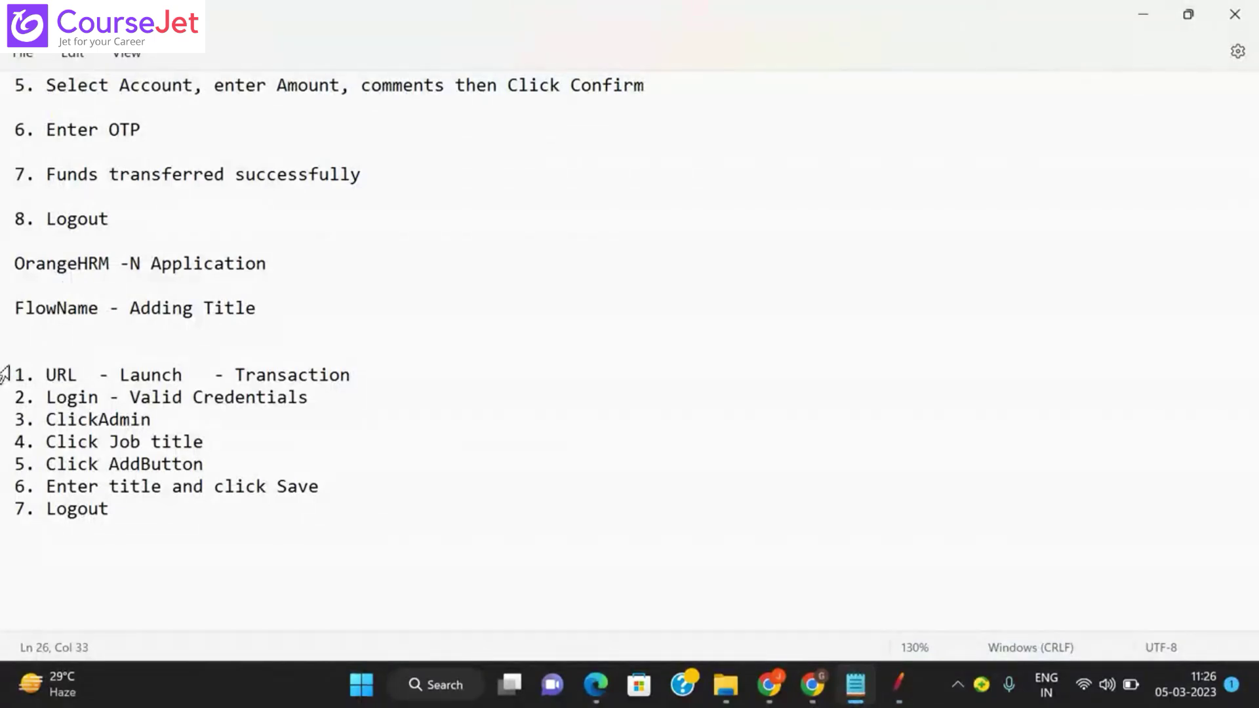
{"action": "left_click_drag", "start_coordinate": [5, 375], "coordinate": [126, 509]}
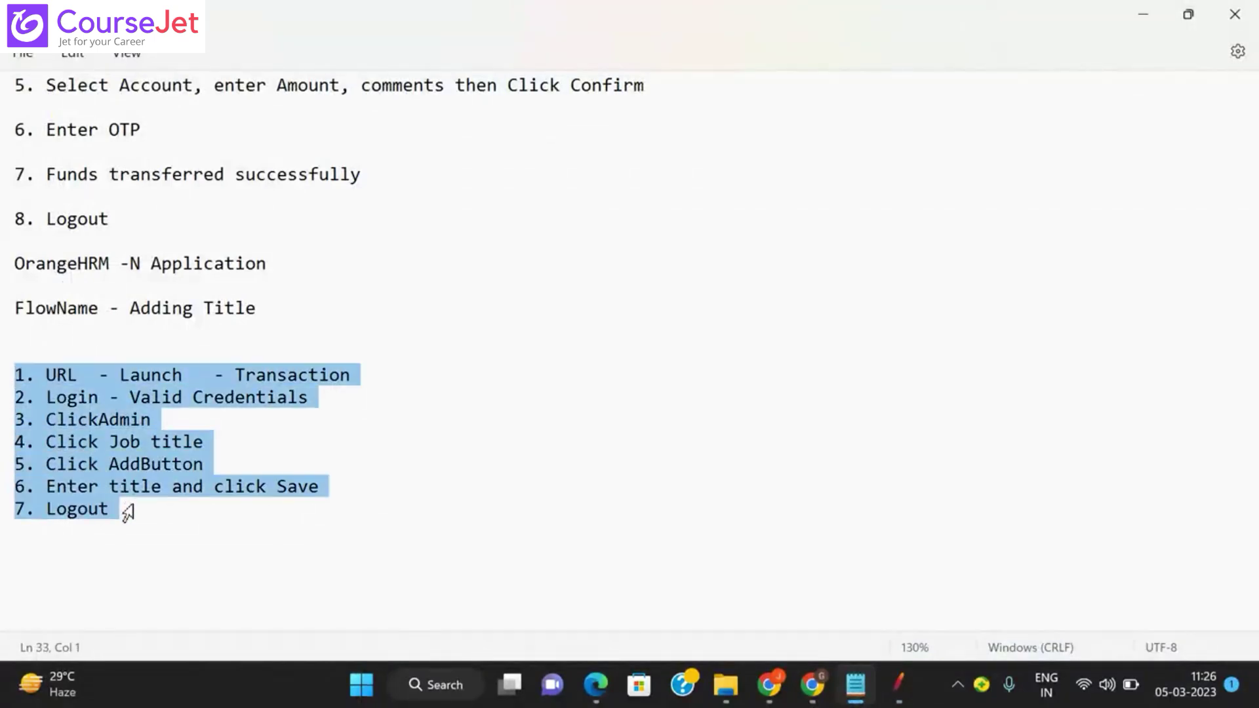
{"action": "key", "text": "alt+Tab"}
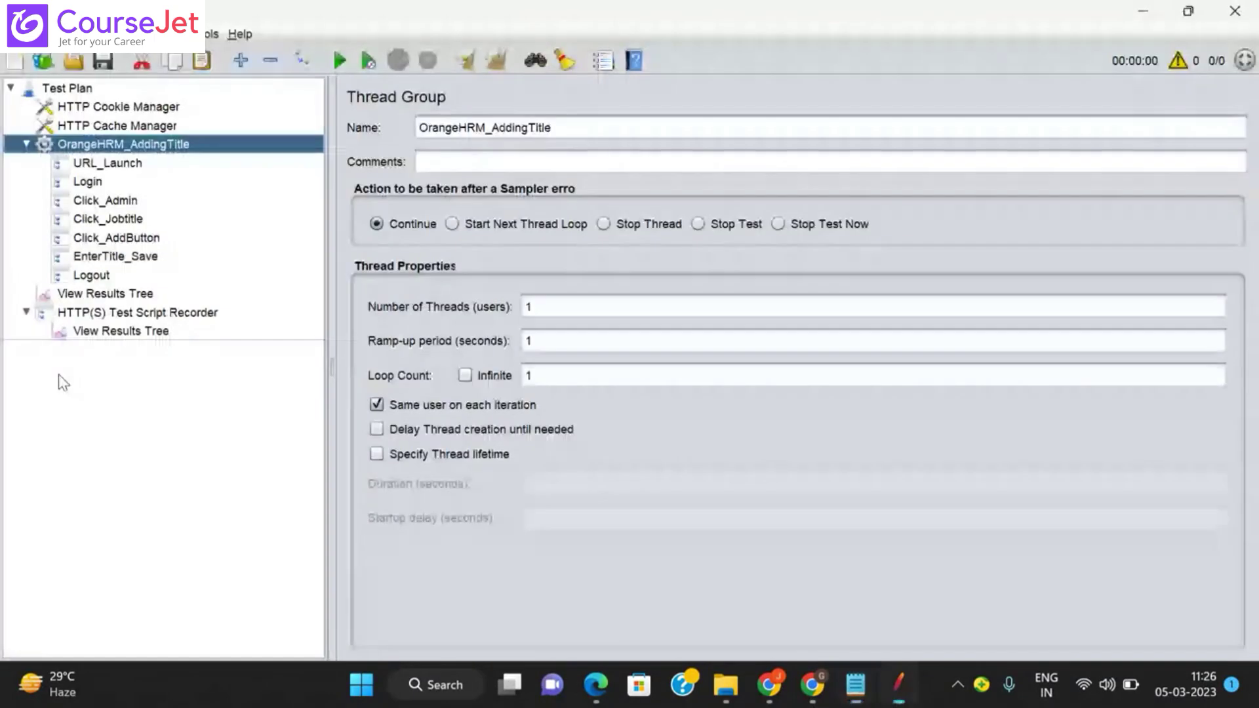
Step: Move from URL_Launch to the HTTP(S) Test Script Recorder settings listening on port 8888
{"action": "left_click", "coordinate": [97, 164]}
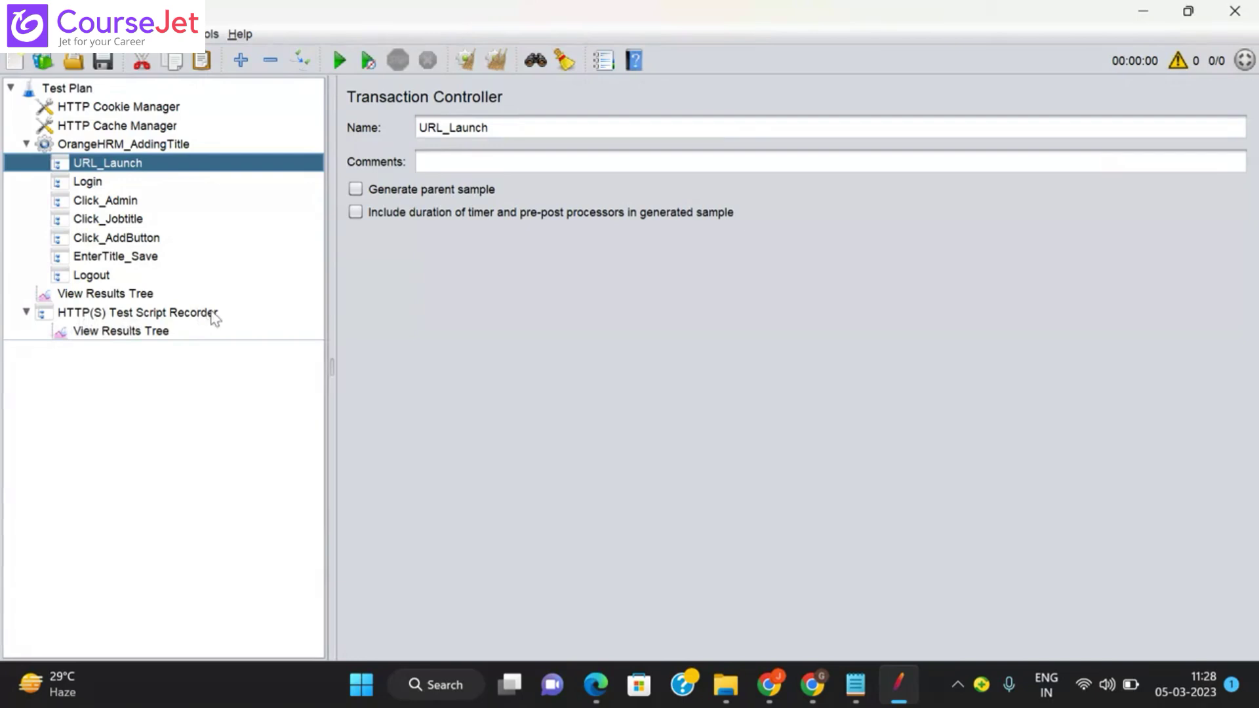
{"action": "left_click", "coordinate": [152, 315]}
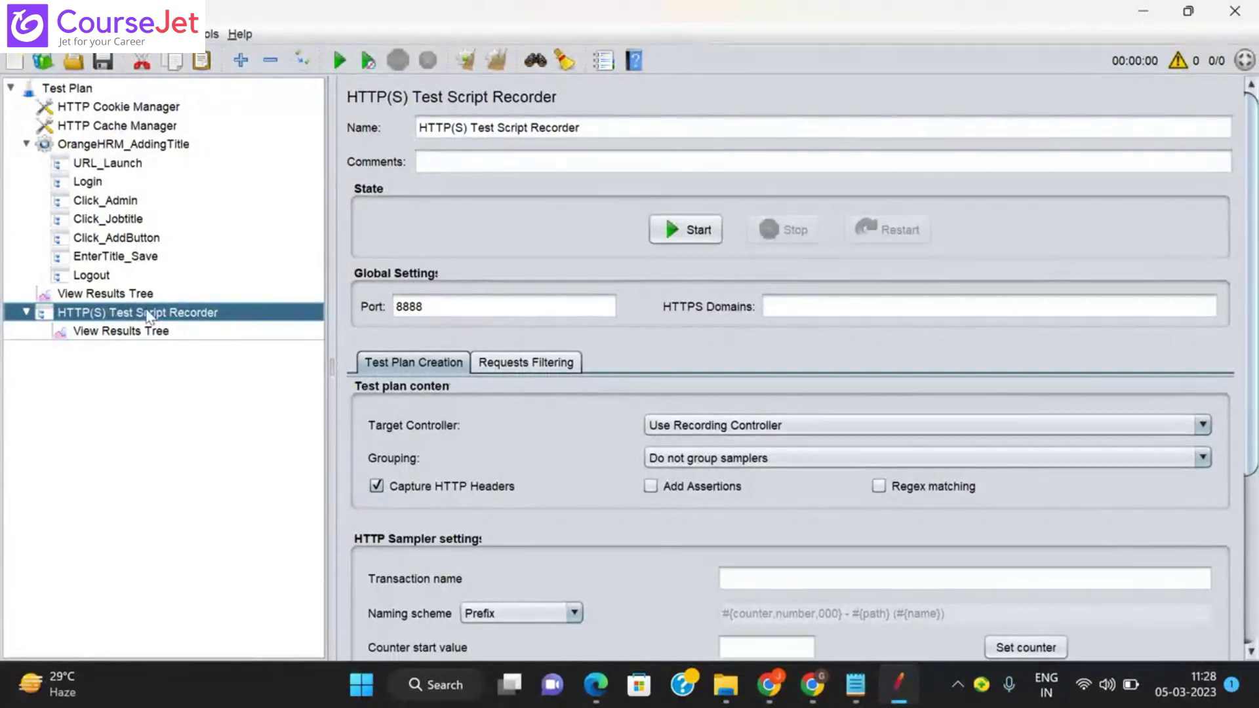
{"action": "left_click", "coordinate": [69, 89]}
{"action": "right_click", "coordinate": [69, 89]}
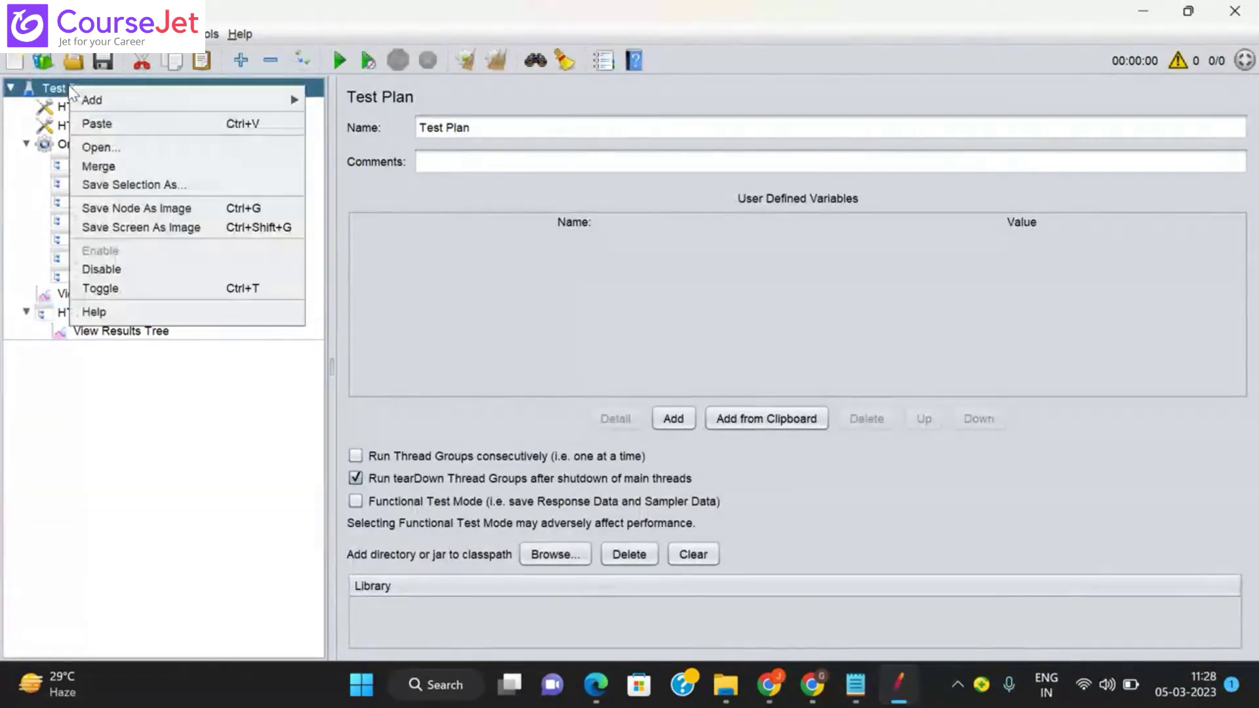
{"action": "mouse_move", "coordinate": [293, 99]}
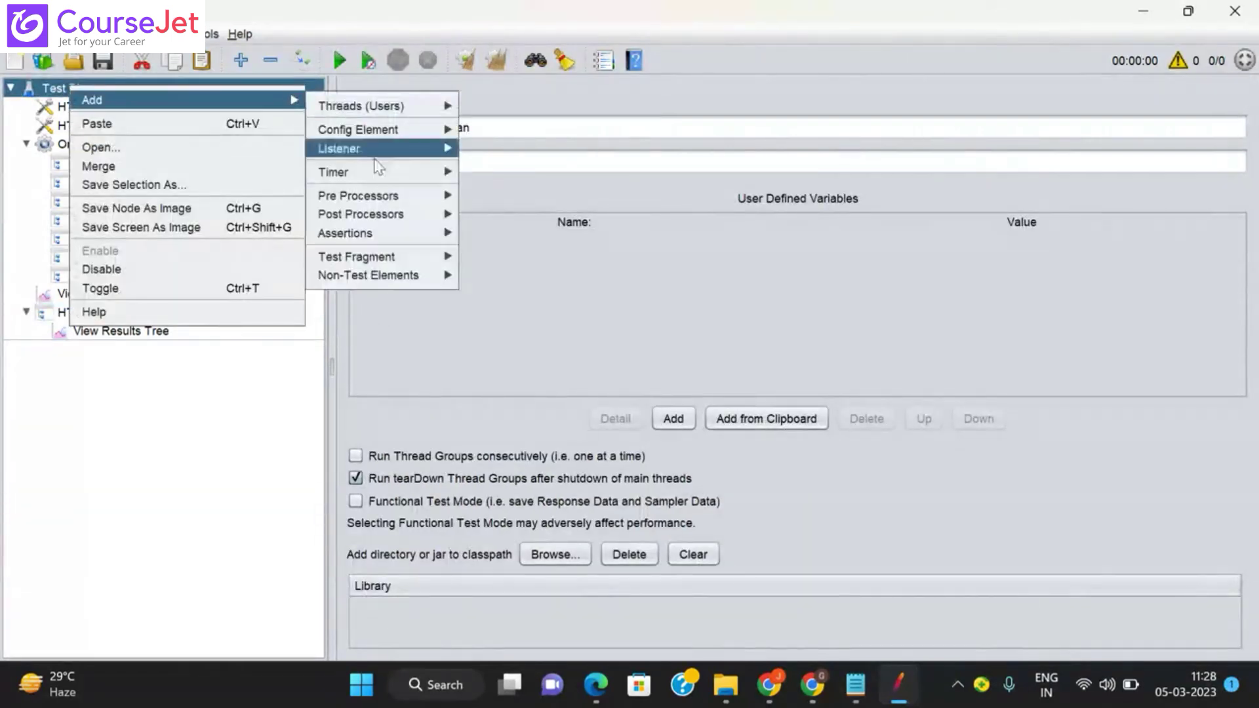
{"action": "mouse_move", "coordinate": [351, 279]}
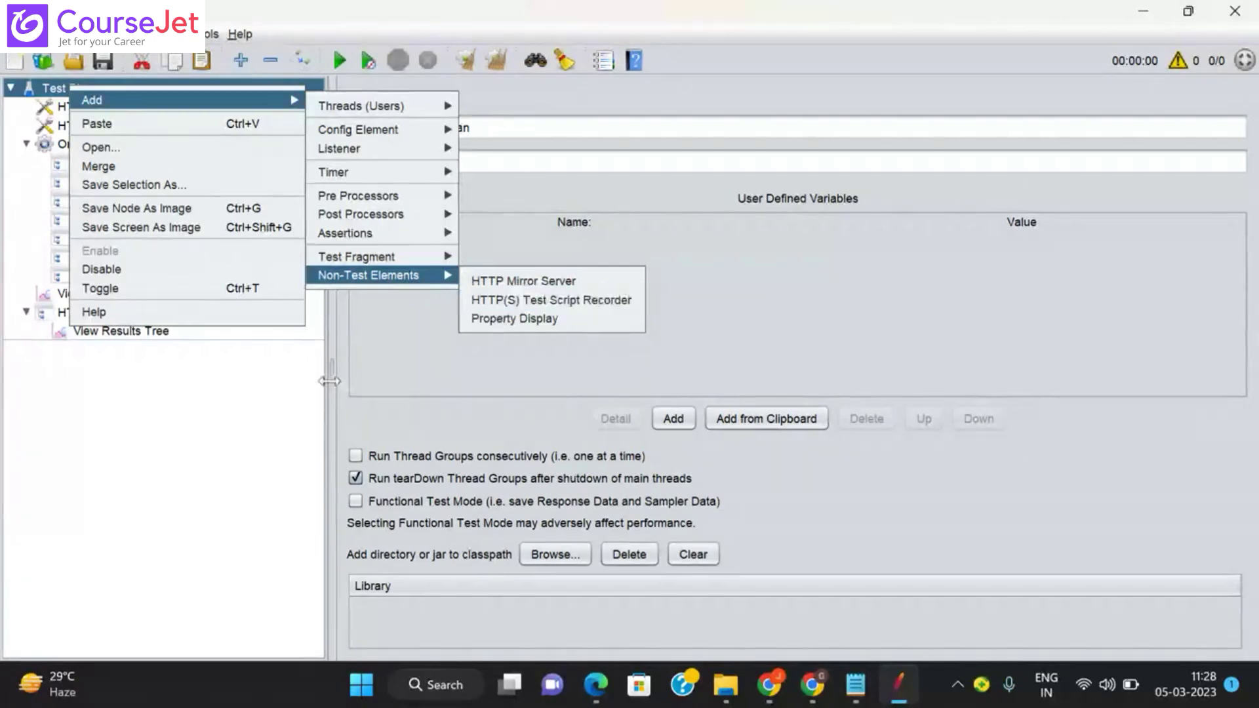
{"action": "left_click", "coordinate": [274, 404]}
{"action": "left_click", "coordinate": [152, 320]}
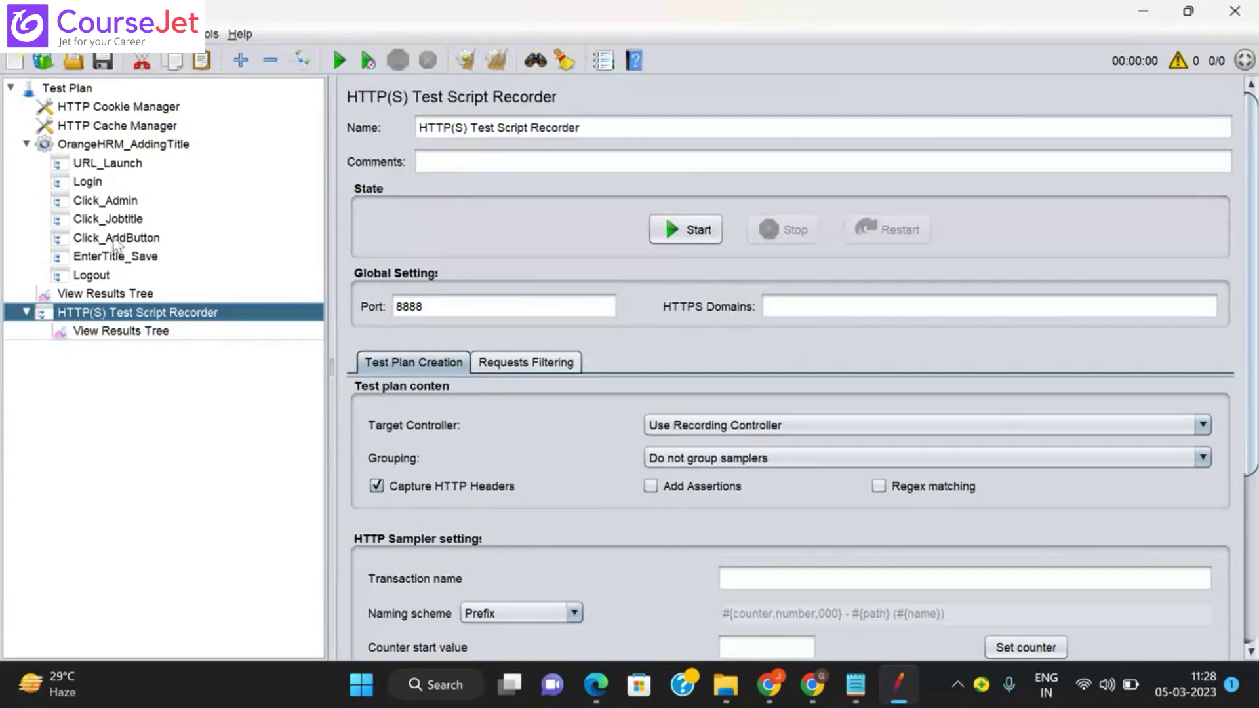
{"action": "left_click", "coordinate": [104, 221]}
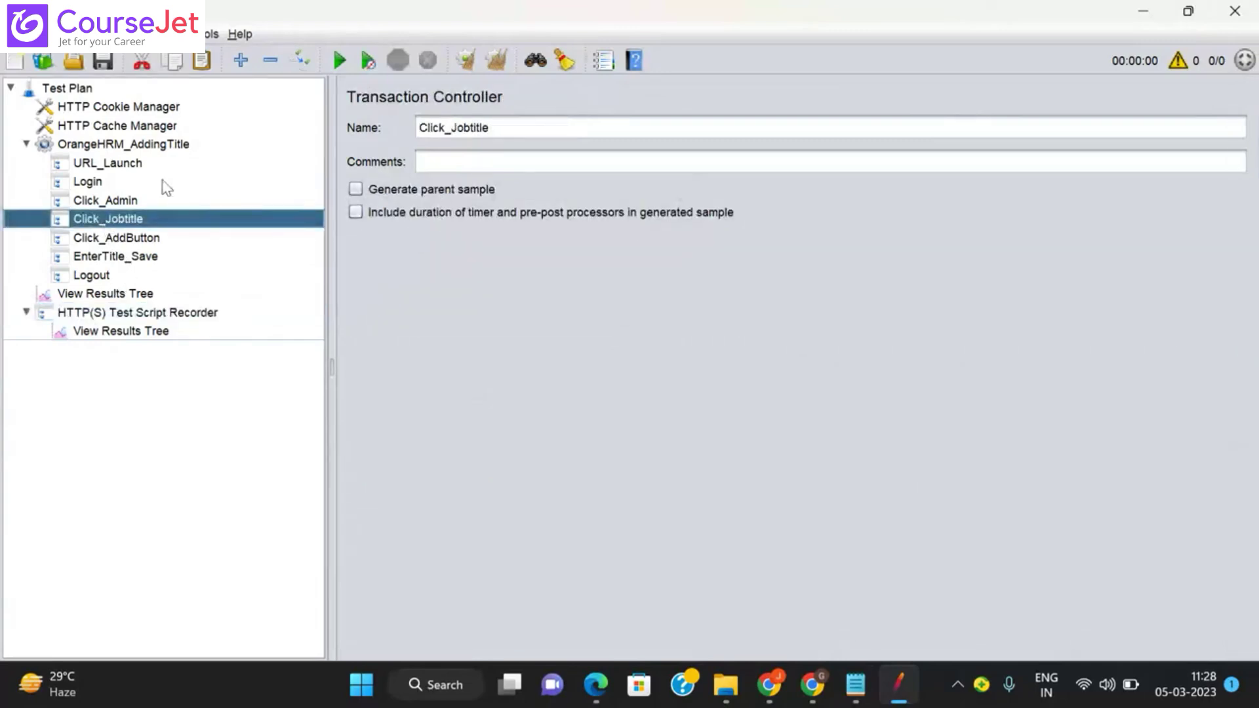
{"action": "left_click", "coordinate": [150, 150]}
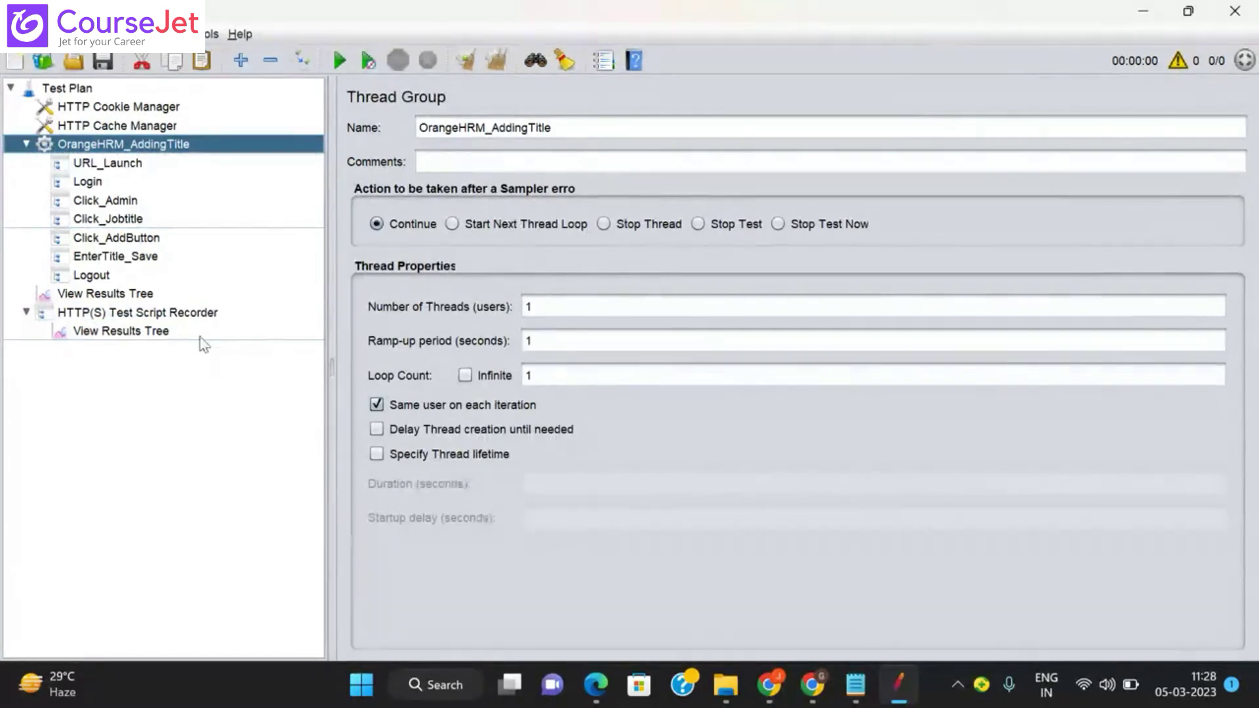
{"action": "left_click", "coordinate": [122, 320]}
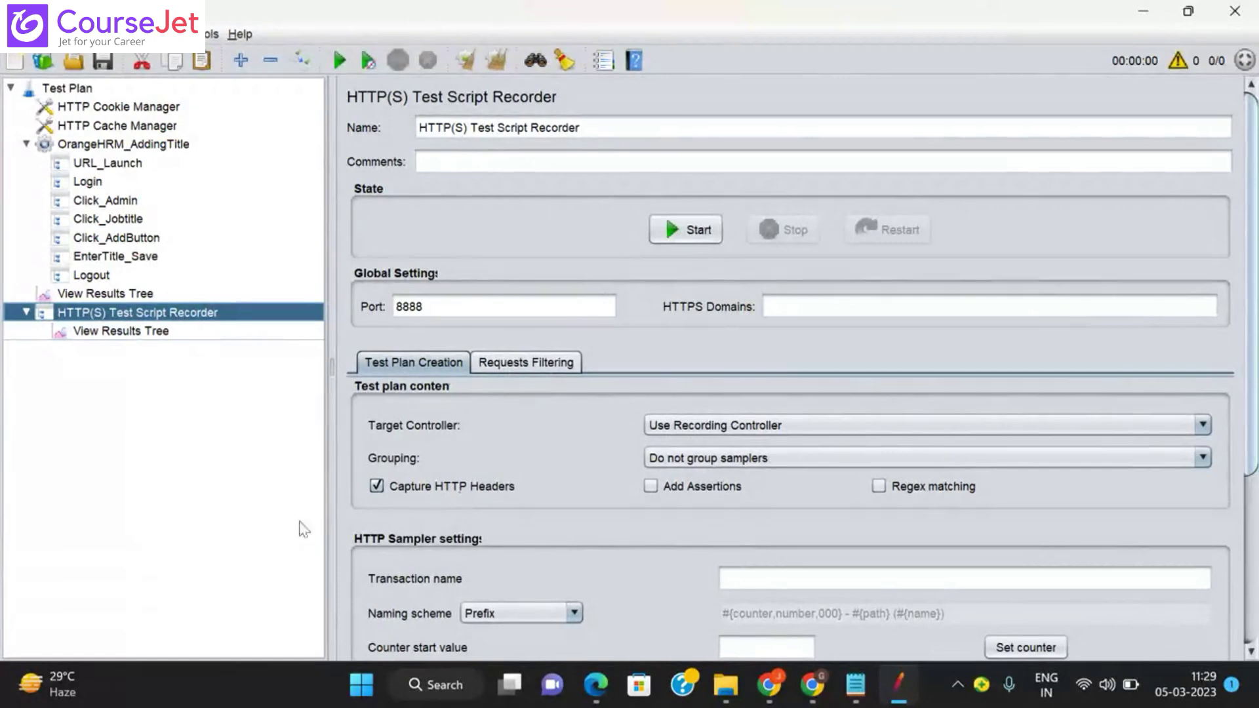
Step: Confirm the recorder's View Results Tree writes to Addtitle.jtl, then bring up the empty Vishnu folder
{"action": "left_click", "coordinate": [122, 333]}
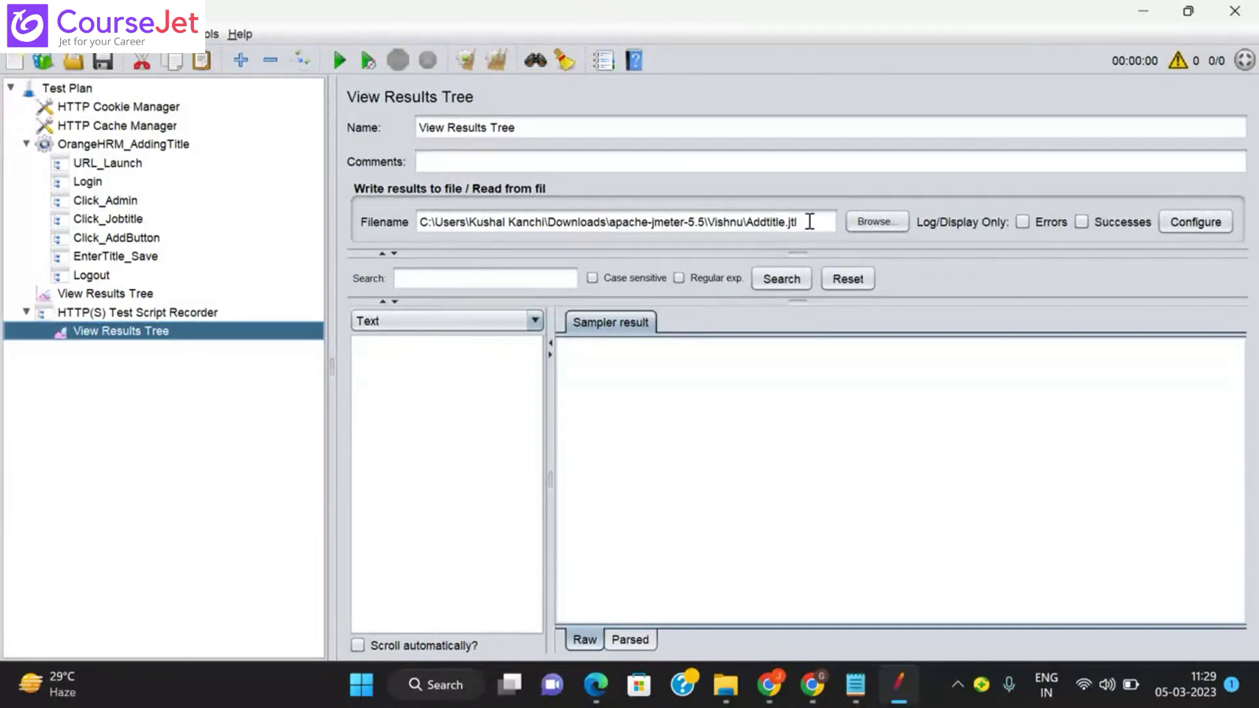
{"action": "mouse_move", "coordinate": [726, 686]}
{"action": "left_click", "coordinate": [698, 604]}
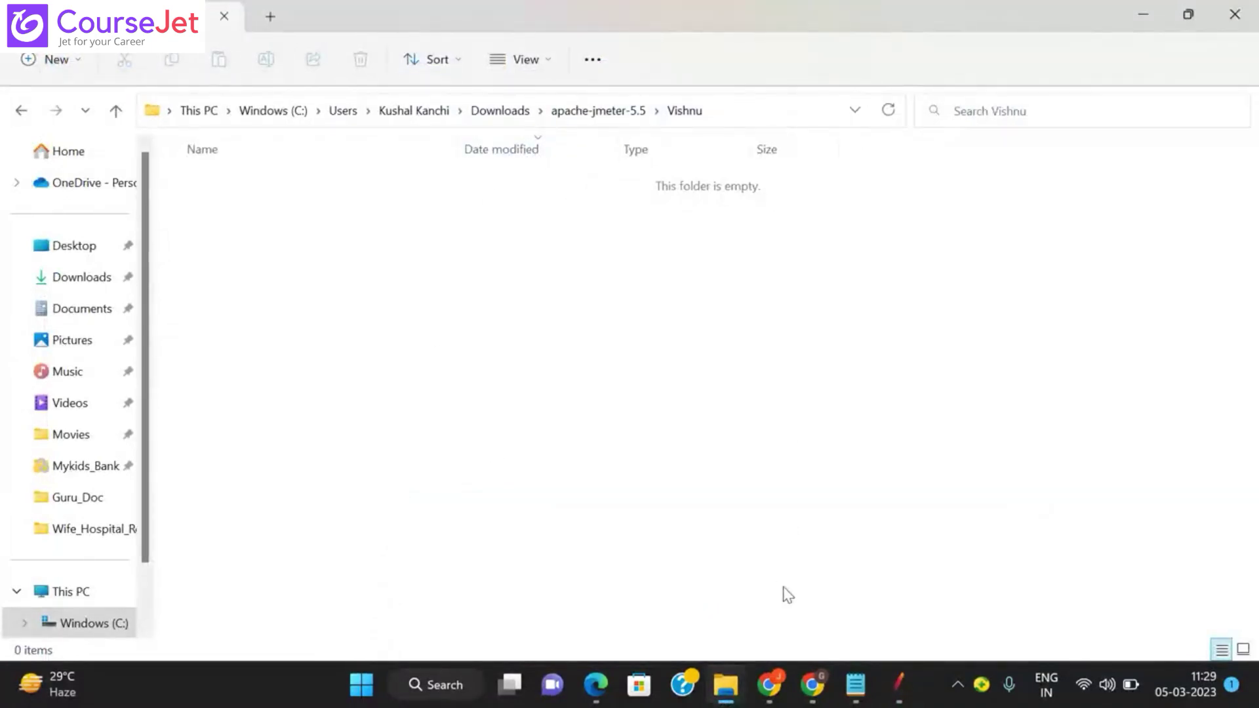
Step: Return to JMeter, where the View Results Tree still saves Addtitle.jtl into the Vishnu folder
{"action": "left_click", "coordinate": [886, 668]}
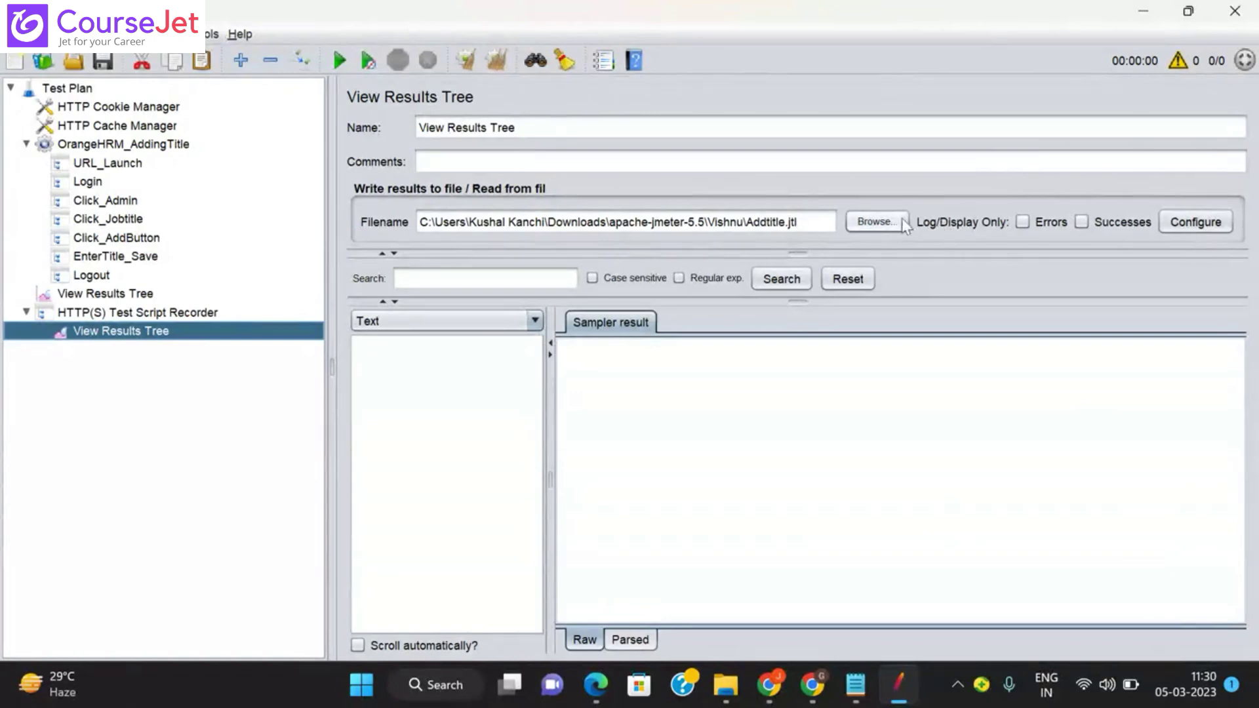
{"action": "left_click", "coordinate": [1175, 224]}
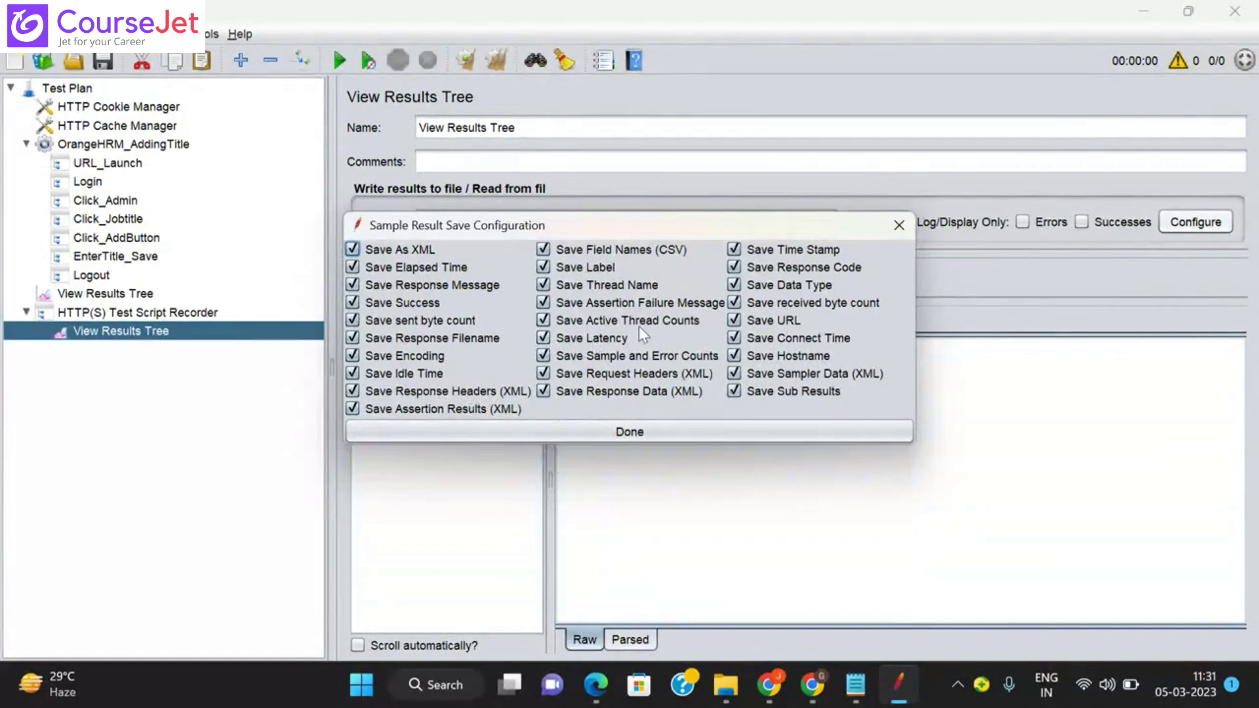
{"action": "left_click", "coordinate": [605, 434]}
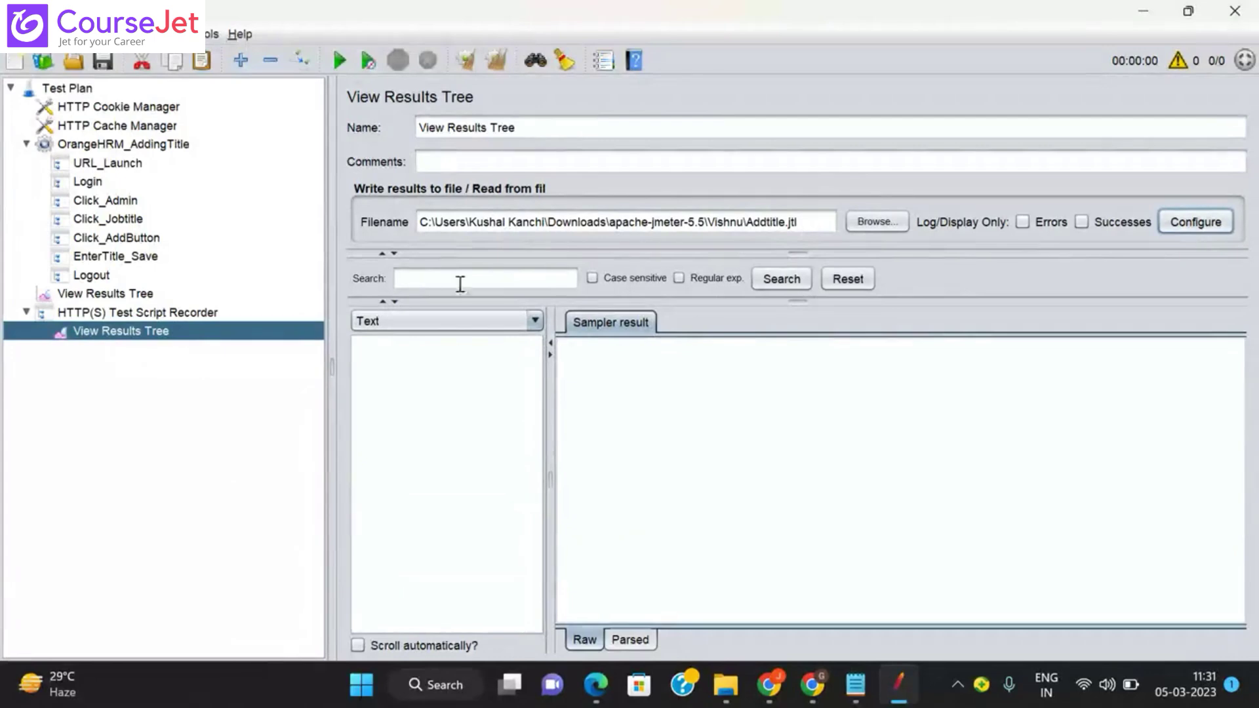
Step: Rename the recorder's results tree to 'RecrodingResponse' and switch over to the Teachmint meeting window
{"action": "left_click_drag", "start_coordinate": [542, 132], "coordinate": [387, 105]}
{"action": "type", "text": "R"}
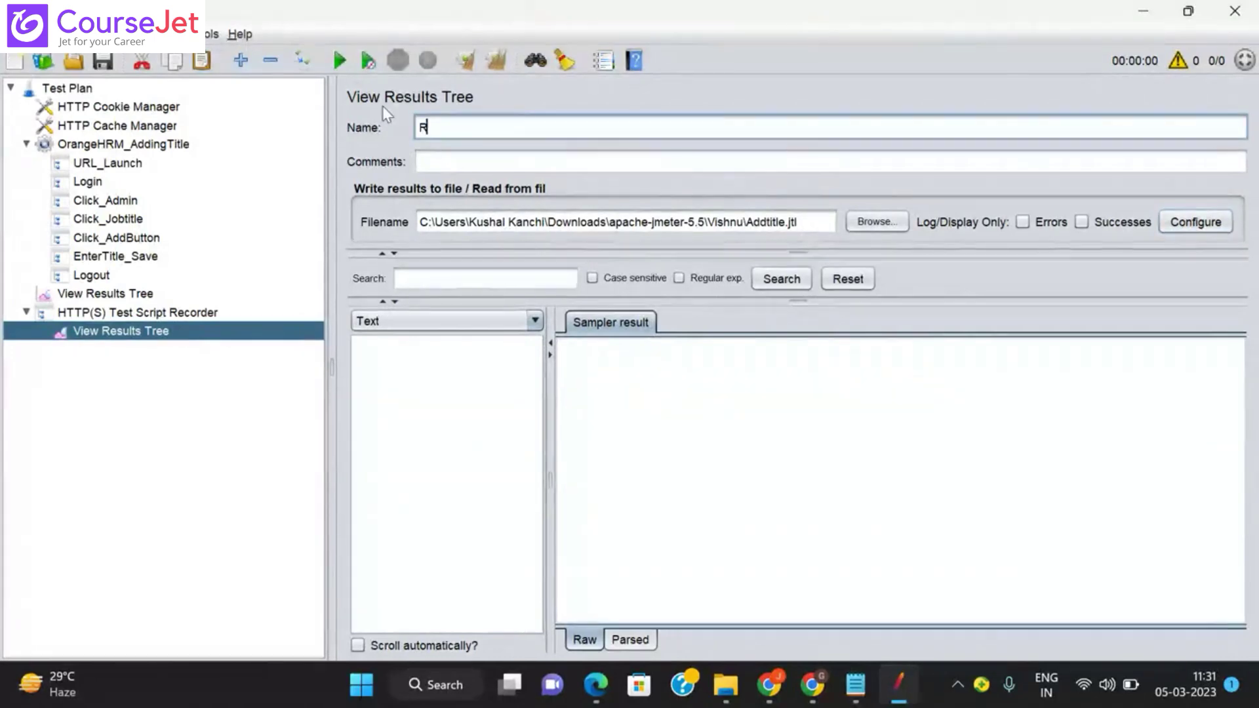
{"action": "type", "text": "ecroding"}
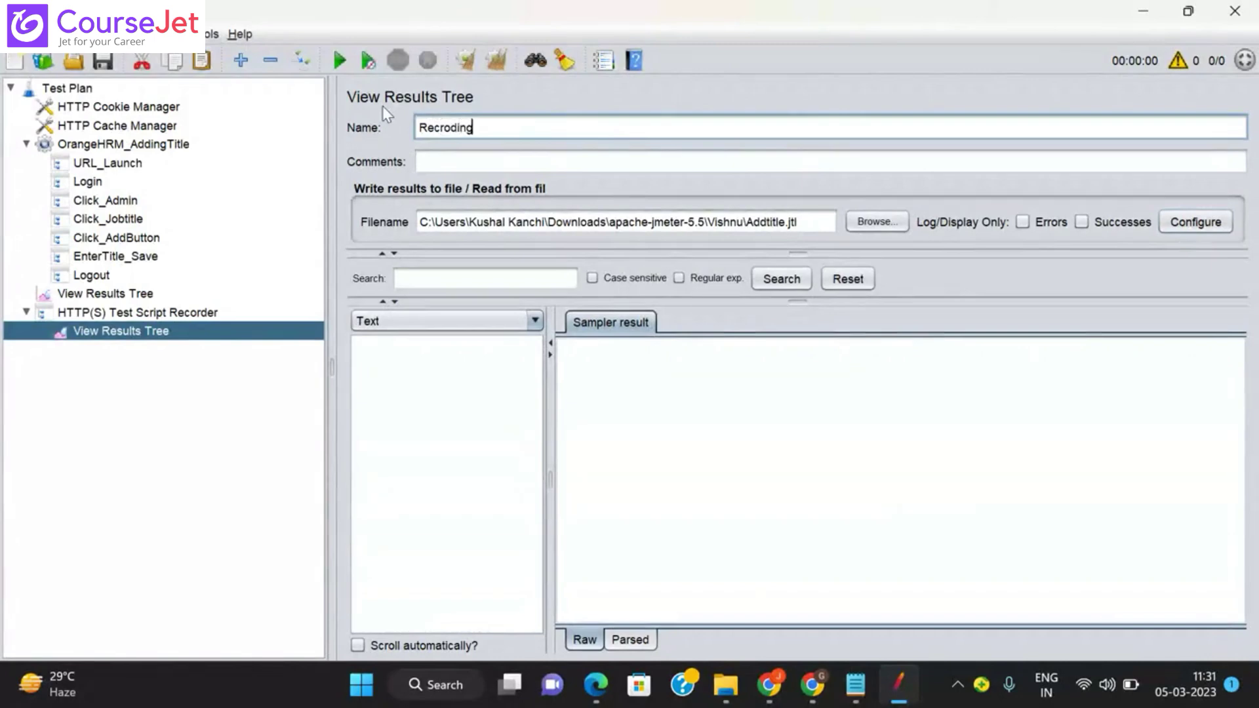
{"action": "type", "text": "Respones"}
{"action": "key", "text": "BackSpace"}
{"action": "key", "text": "BackSpace"}
{"action": "type", "text": "se"}
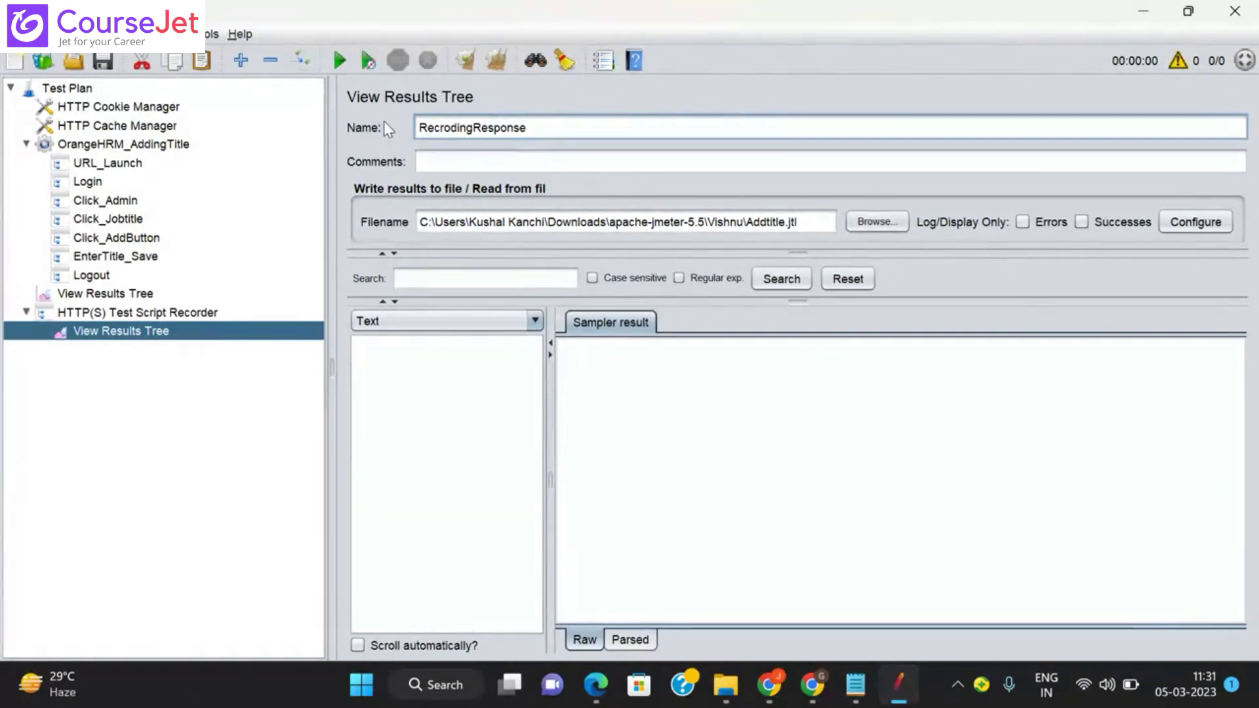
{"action": "key", "text": "alt+Tab"}
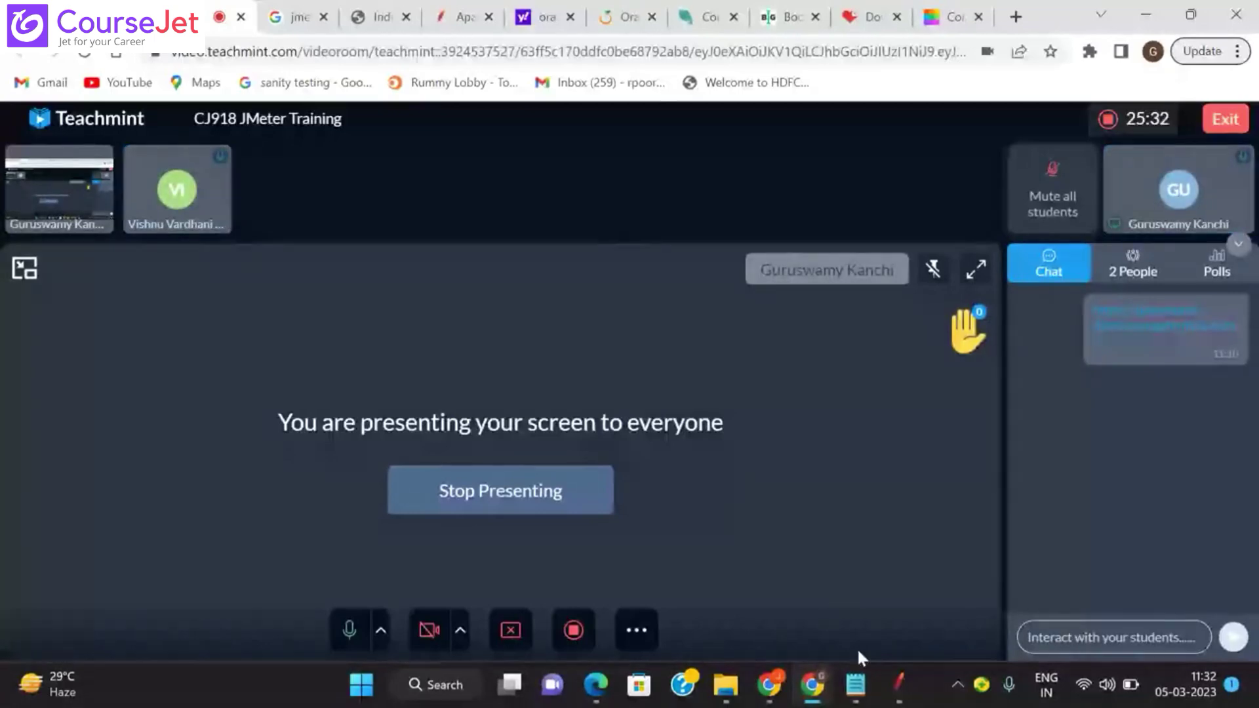
Step: Bring JMeter back to the front, showing the RecrodingResponse results tree
{"action": "left_click", "coordinate": [897, 696]}
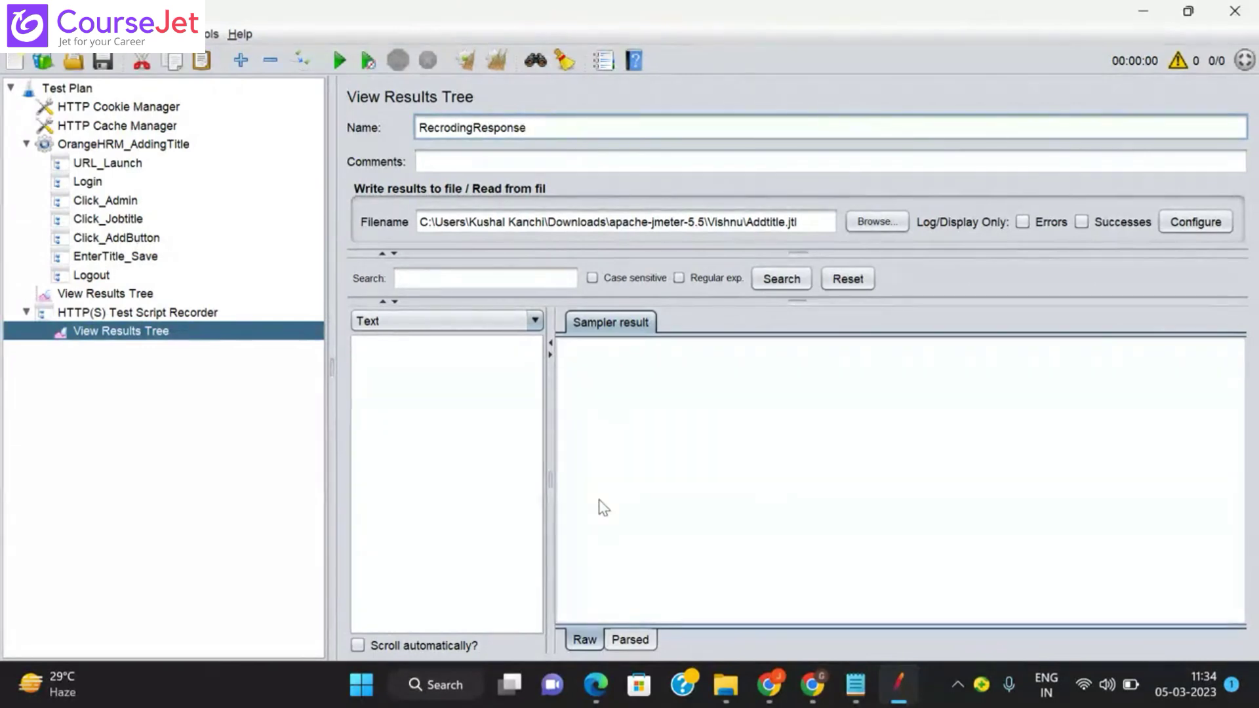
Step: Launch Firefox from the refreshed desktop and decline making it the default browser
{"action": "key", "text": "super+d"}
{"action": "right_click", "coordinate": [654, 108]}
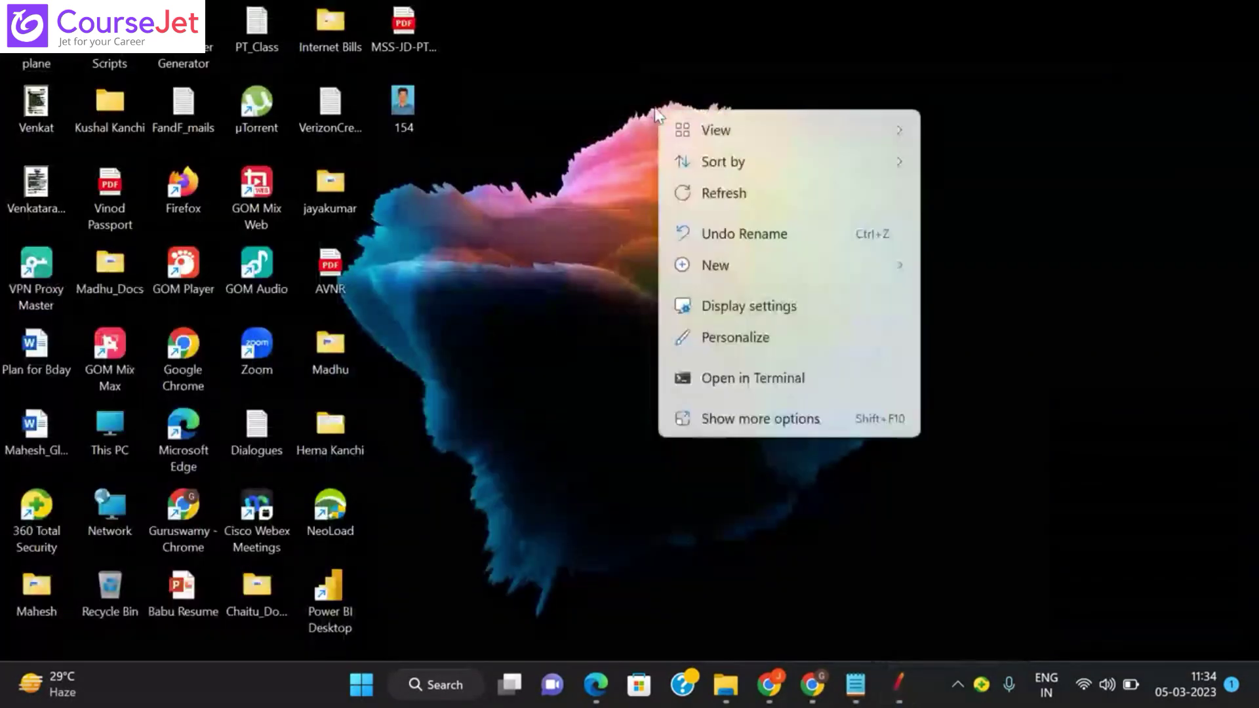
{"action": "left_click", "coordinate": [730, 197]}
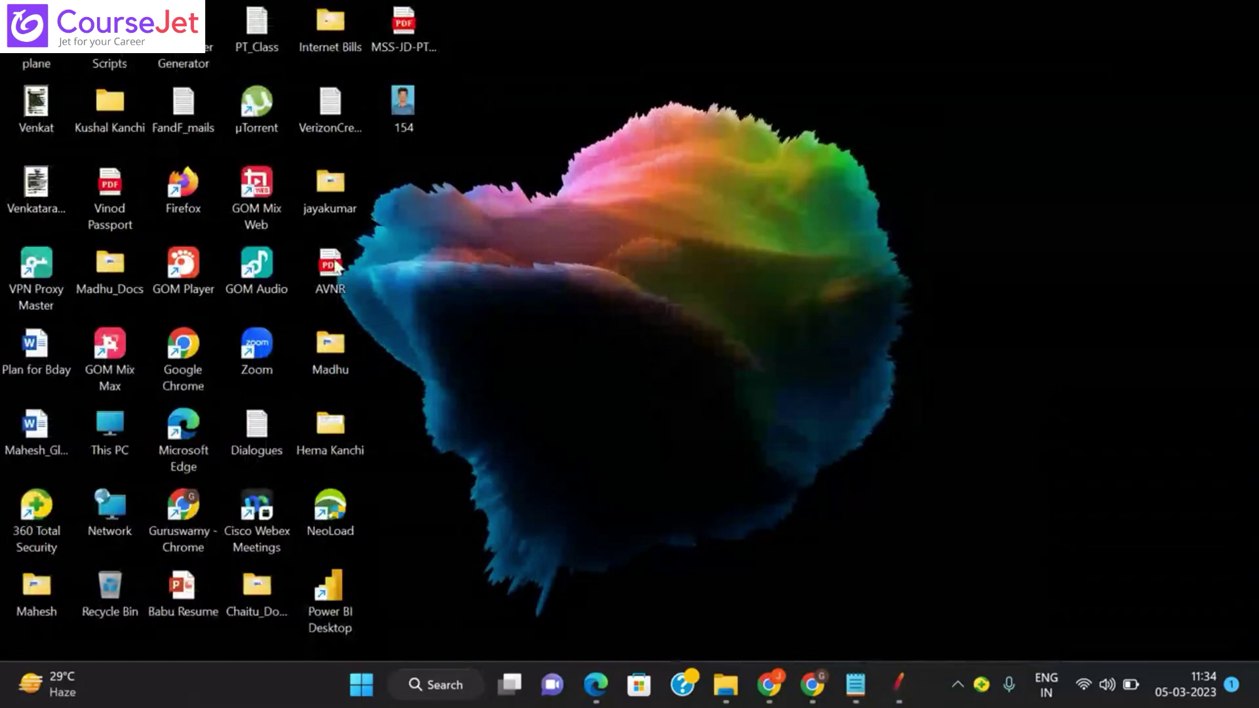
{"action": "double_click", "coordinate": [185, 177]}
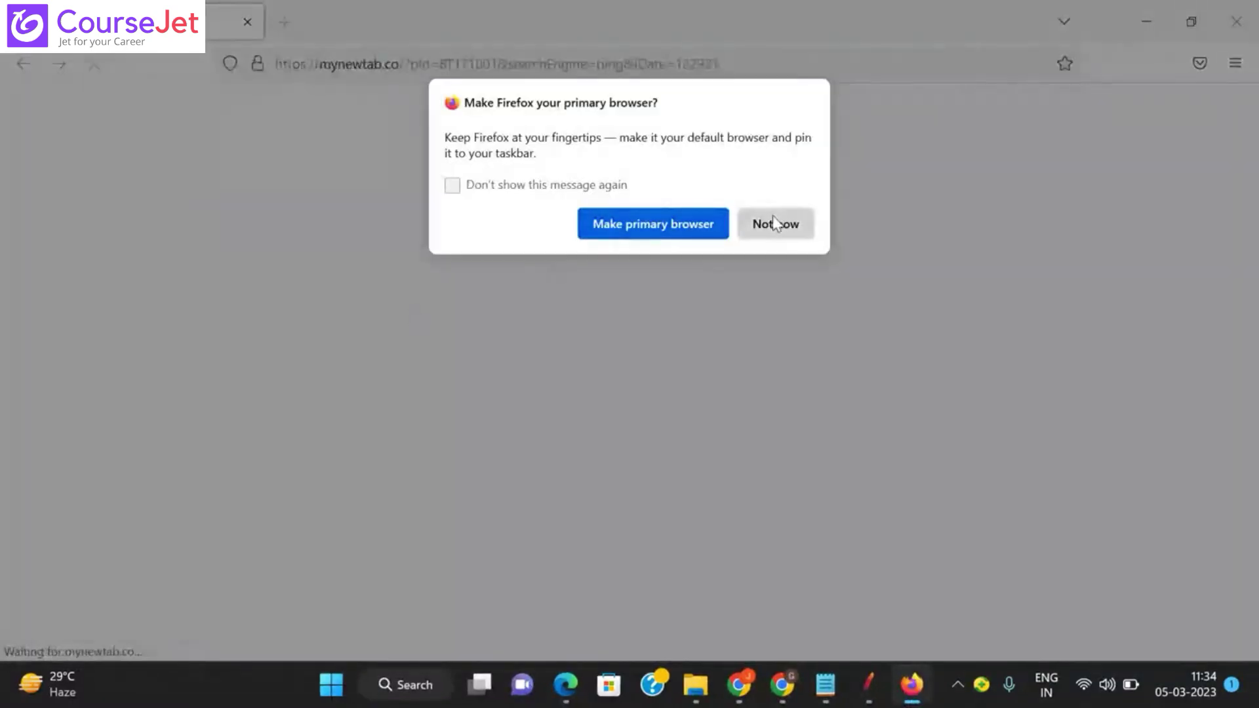
{"action": "left_click", "coordinate": [774, 222]}
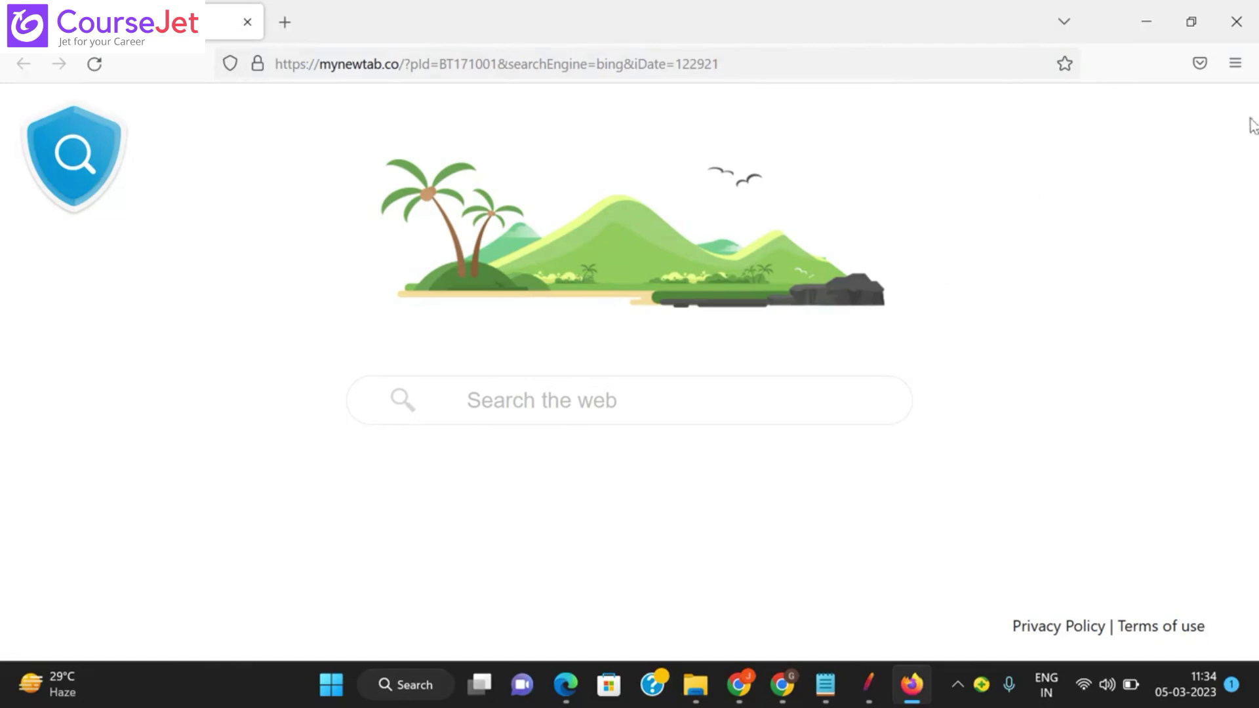
{"action": "left_click", "coordinate": [1235, 66]}
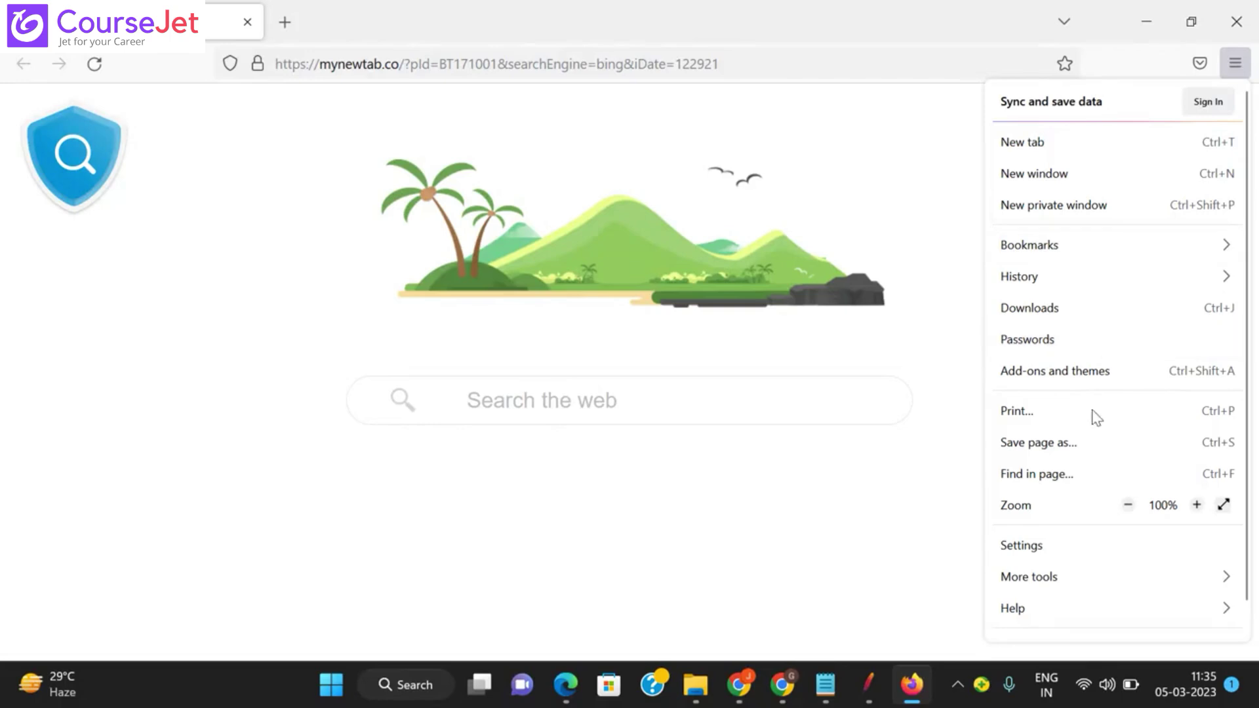
Step: Search Firefox settings for 'xy' and open the Network Settings connection dialog
{"action": "left_click", "coordinate": [1035, 547]}
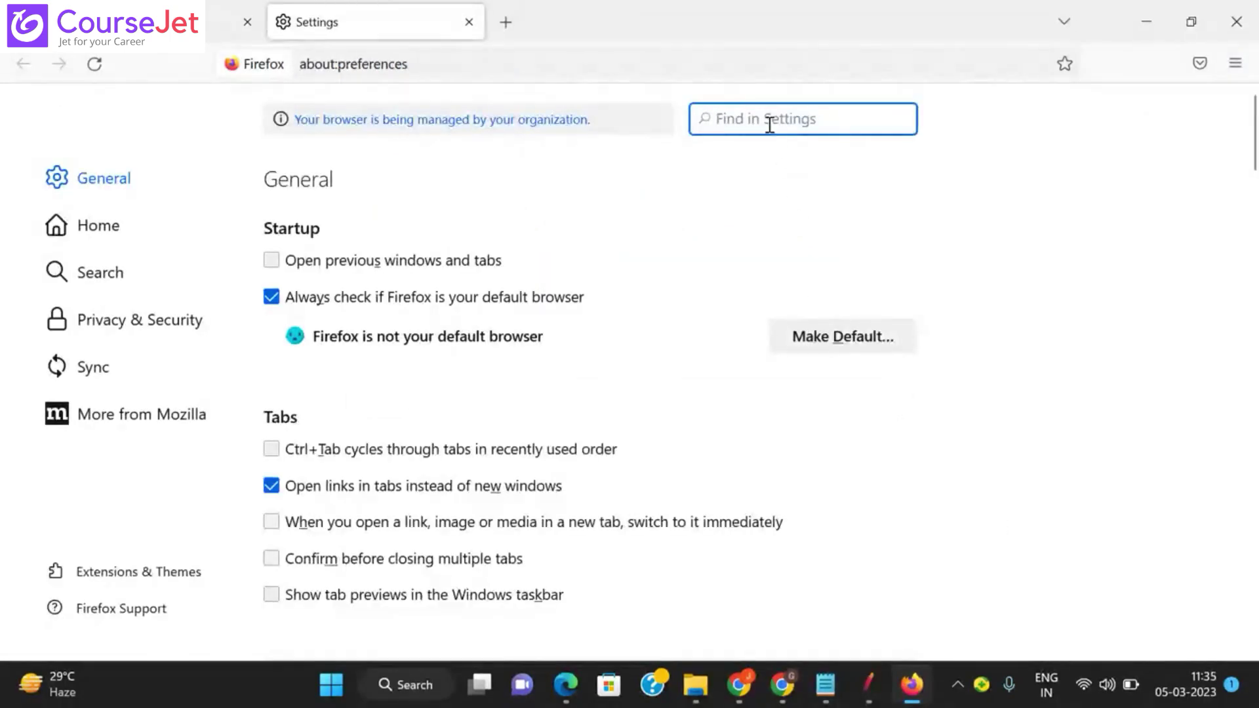
{"action": "type", "text": "xy"}
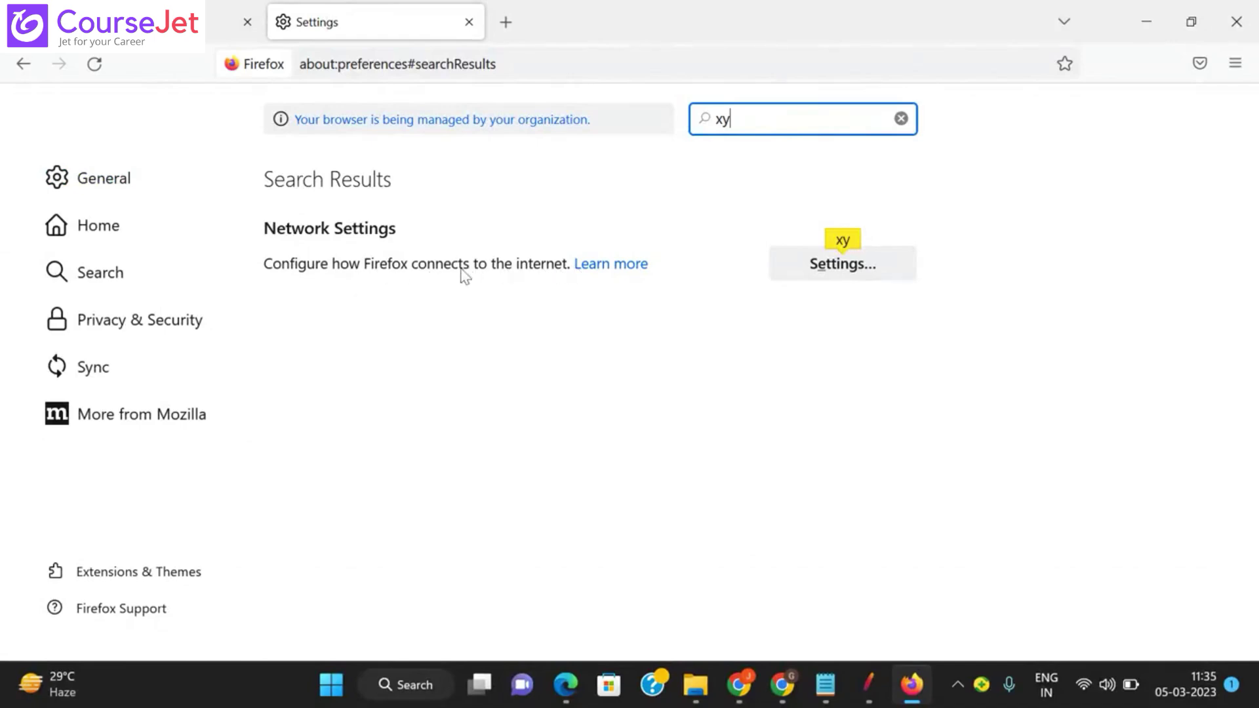
{"action": "left_click", "coordinate": [820, 266]}
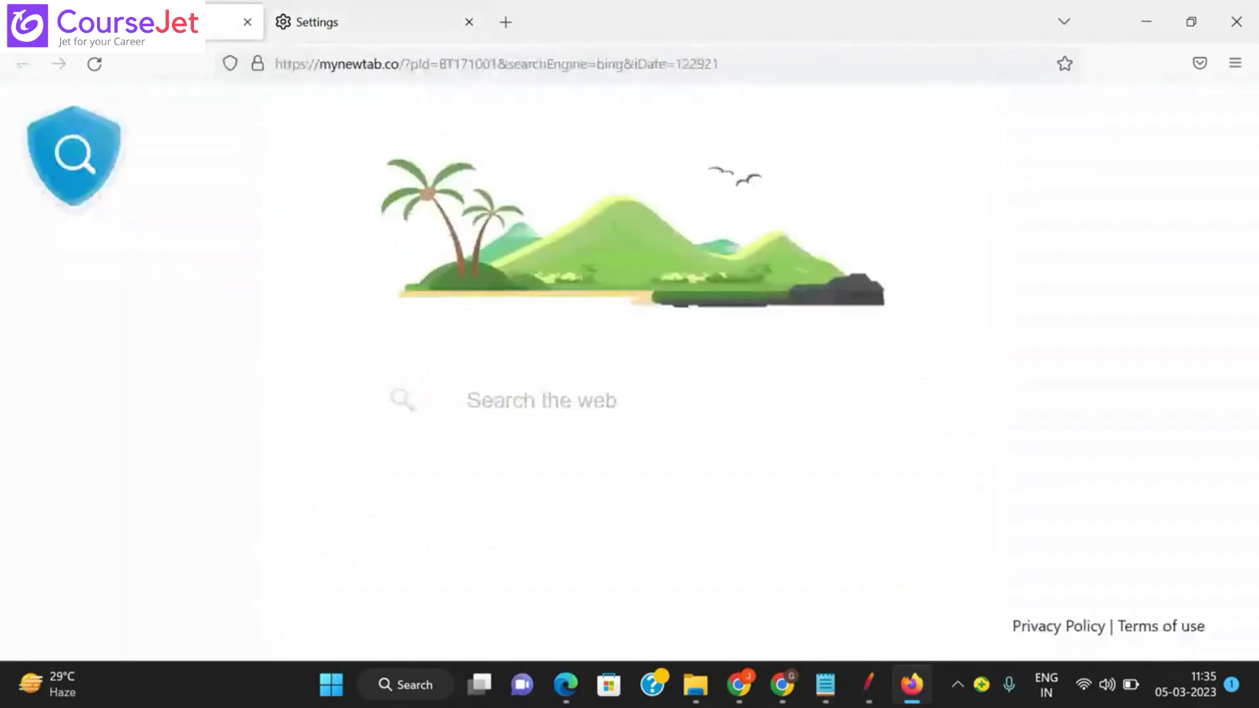
{"action": "left_click", "coordinate": [374, 63]}
{"action": "type", "text": "h"}
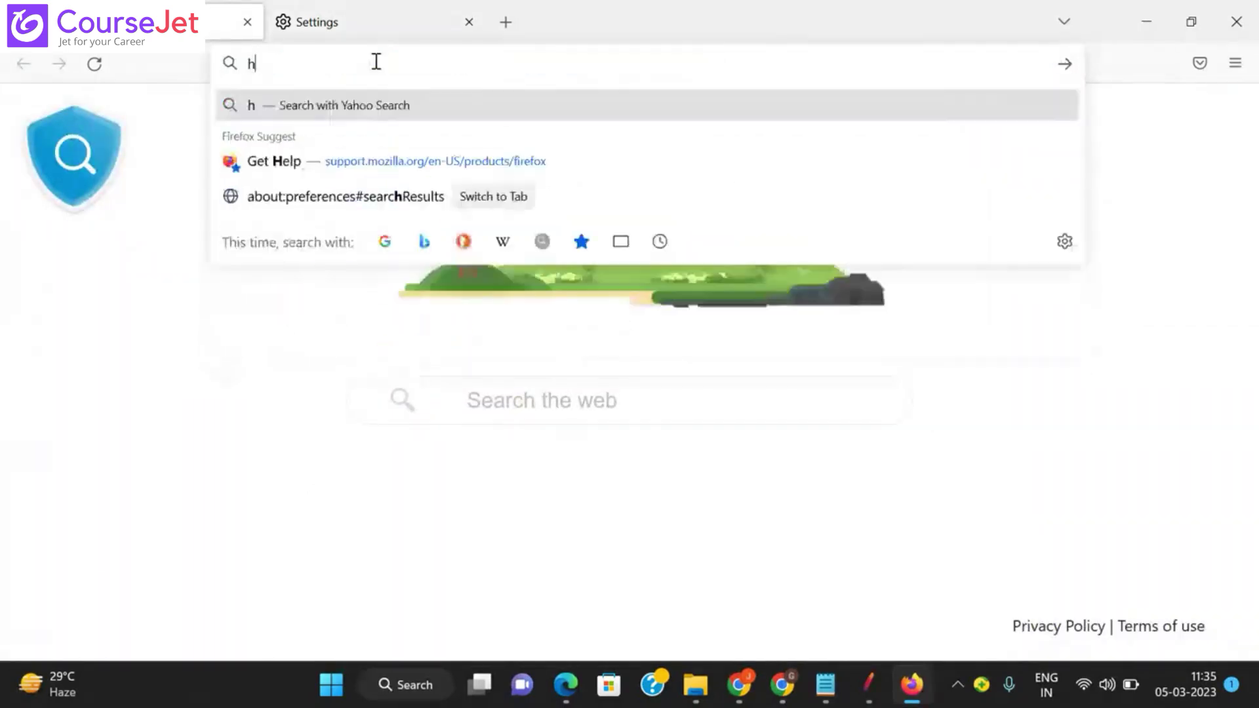
{"action": "type", "text": "ttos"}
{"action": "key", "text": "BackSpace"}
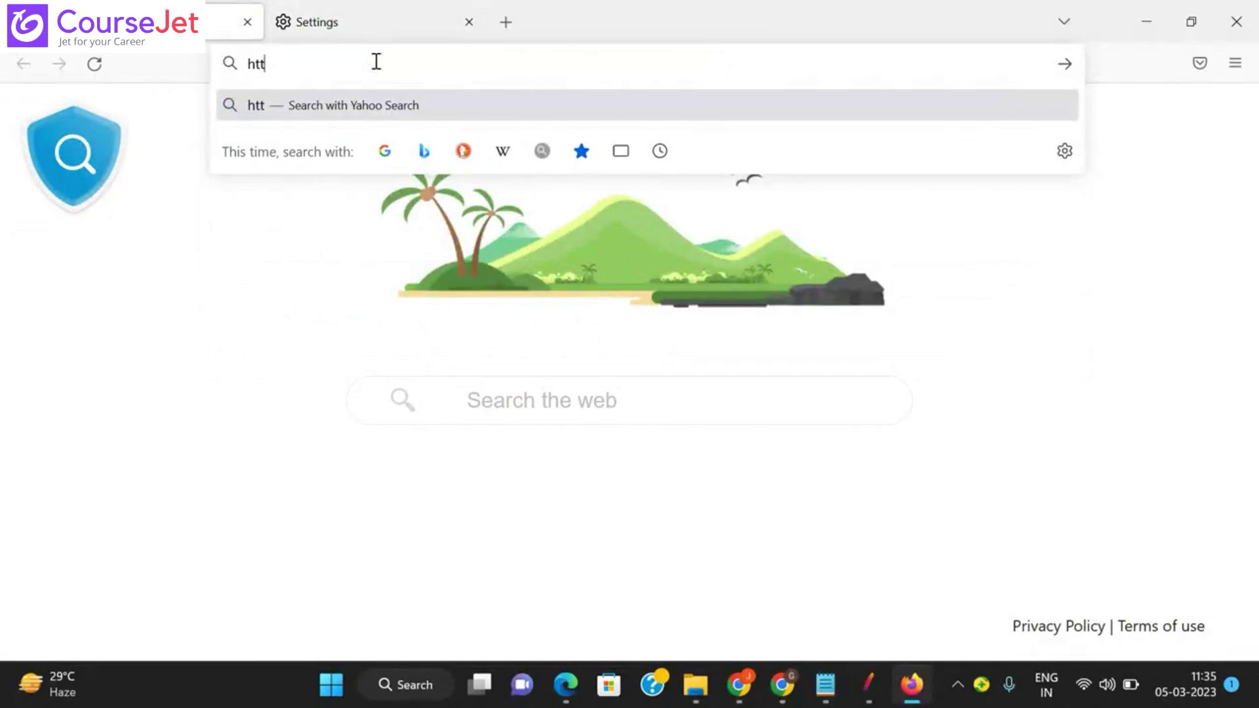
{"action": "type", "text": "ps:"}
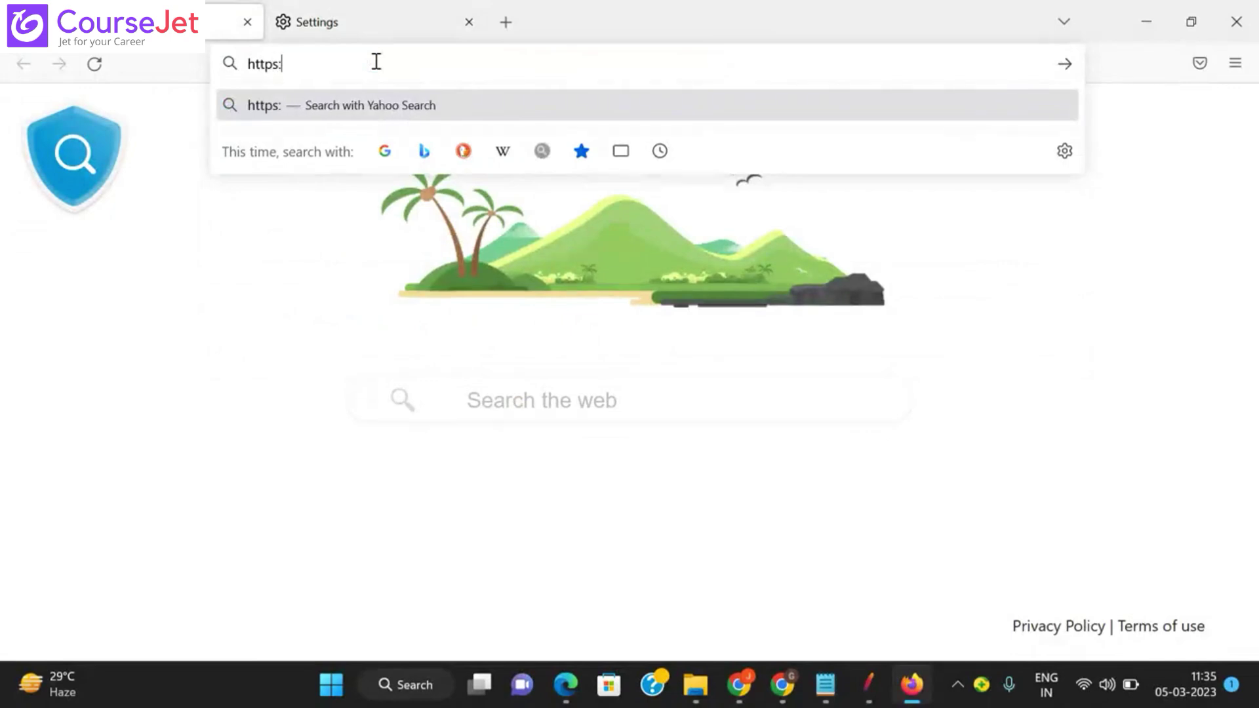
{"action": "type", "text": "//www"}
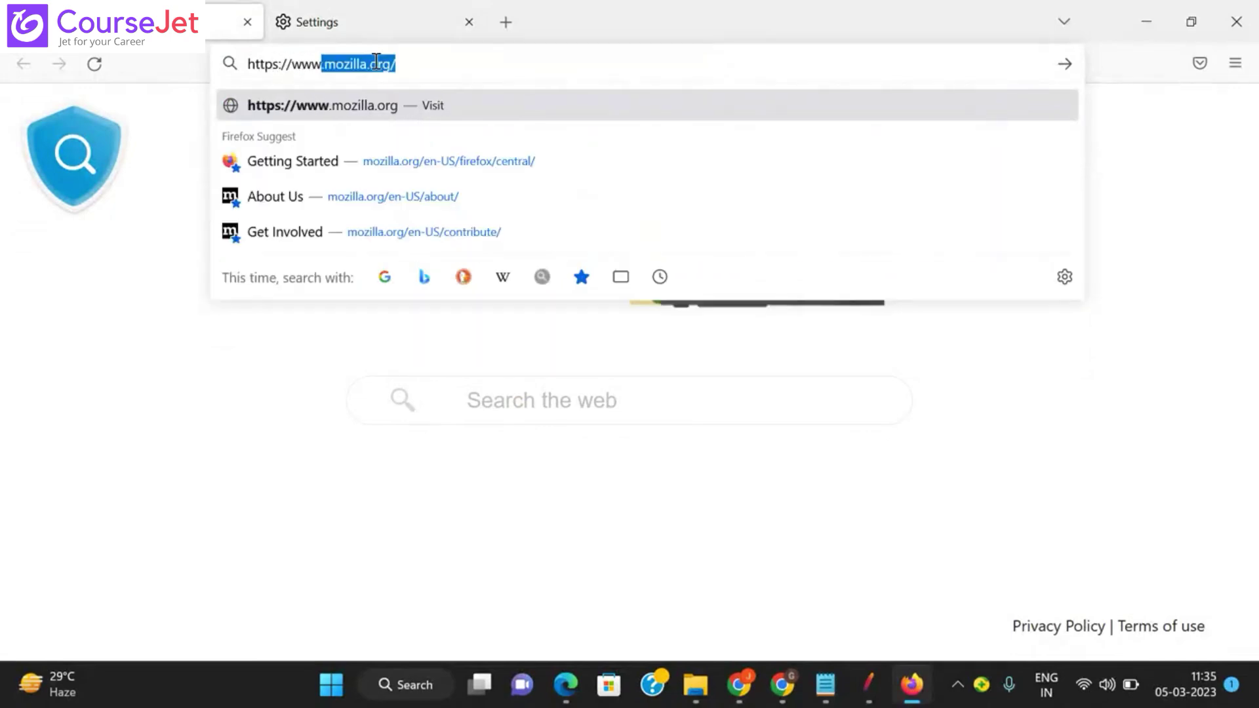
{"action": "type", "text": ".google"}
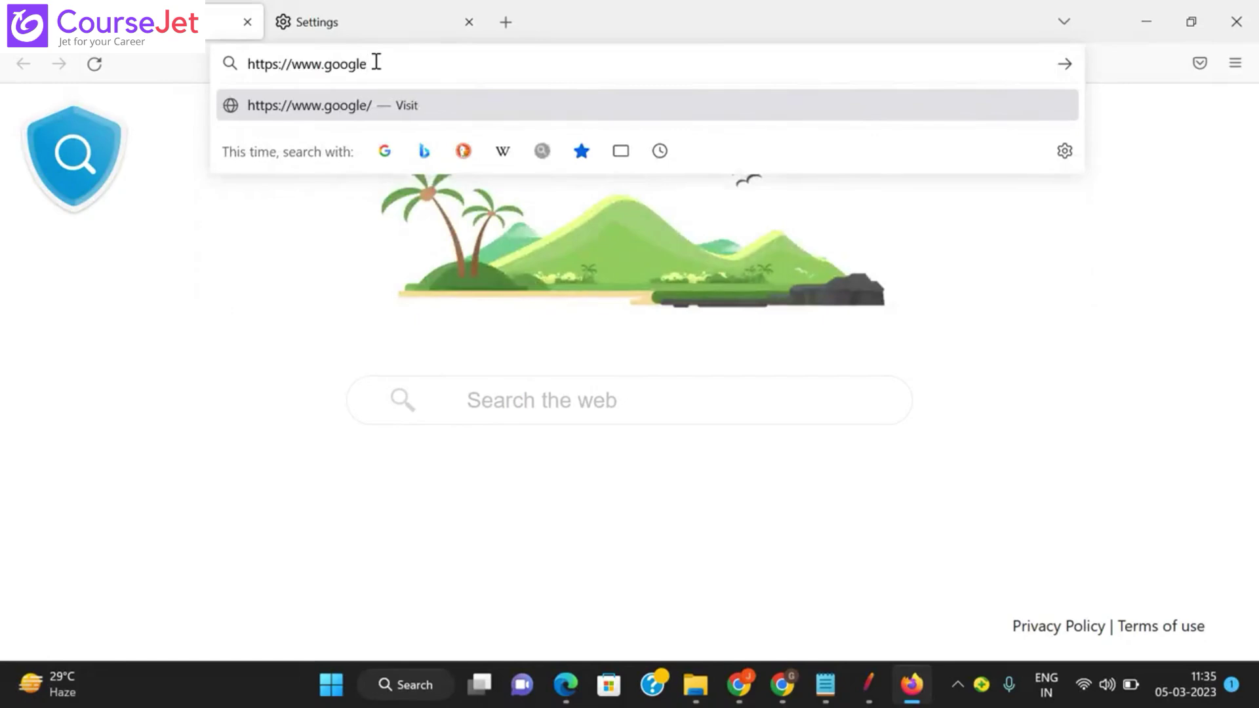
{"action": "type", "text": ".com"}
{"action": "key", "text": "Return"}
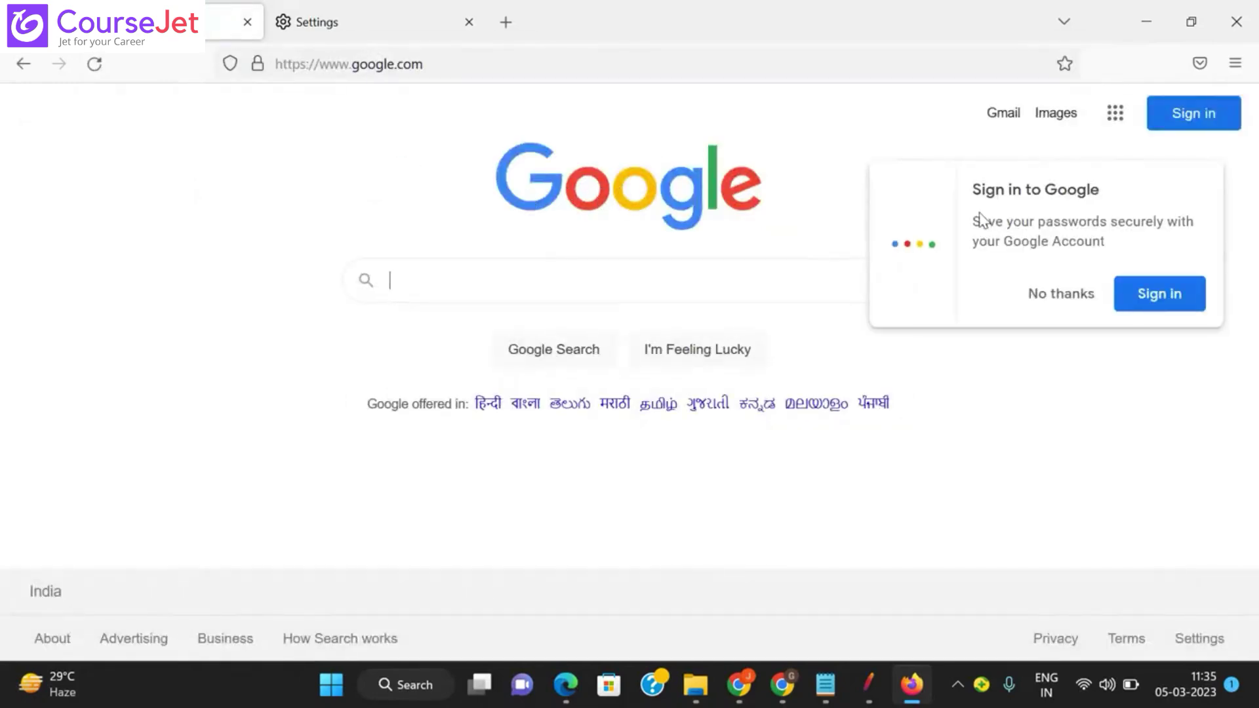
{"action": "left_click", "coordinate": [1064, 303]}
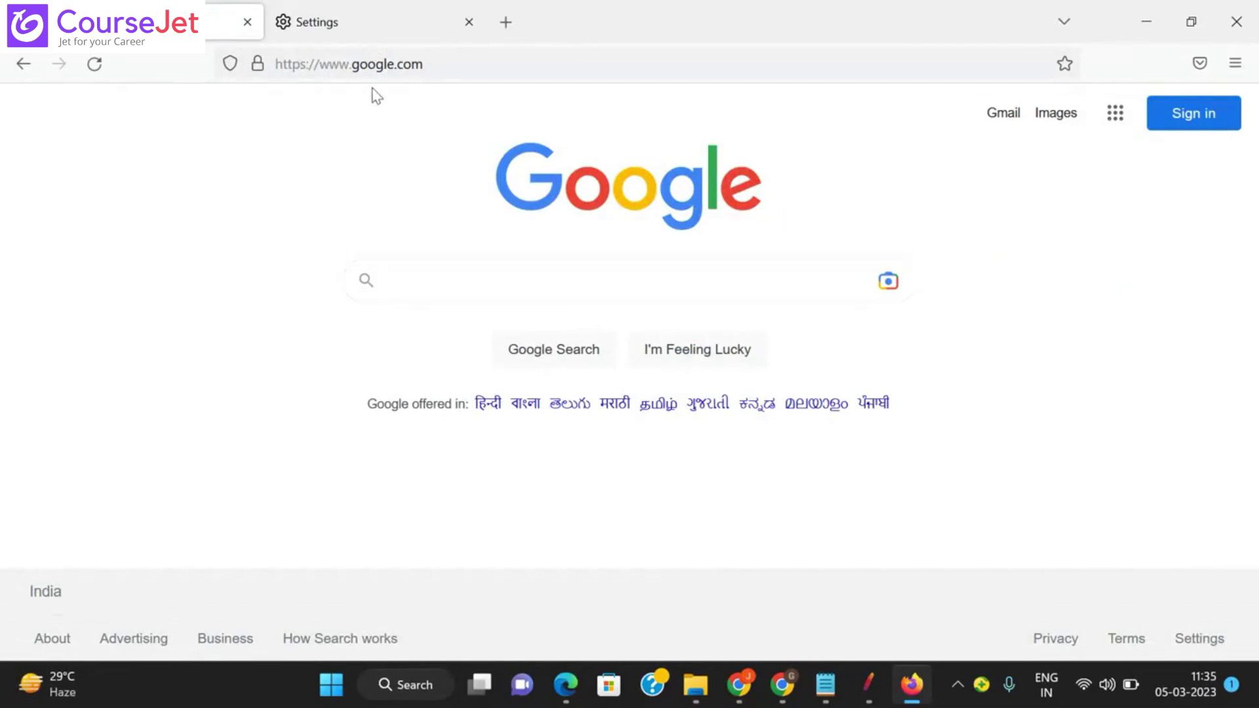
Step: Set Firefox to a manual proxy at localhost port 8888 for HTTP and HTTPS, then return to JMeter
{"action": "left_click", "coordinate": [345, 24]}
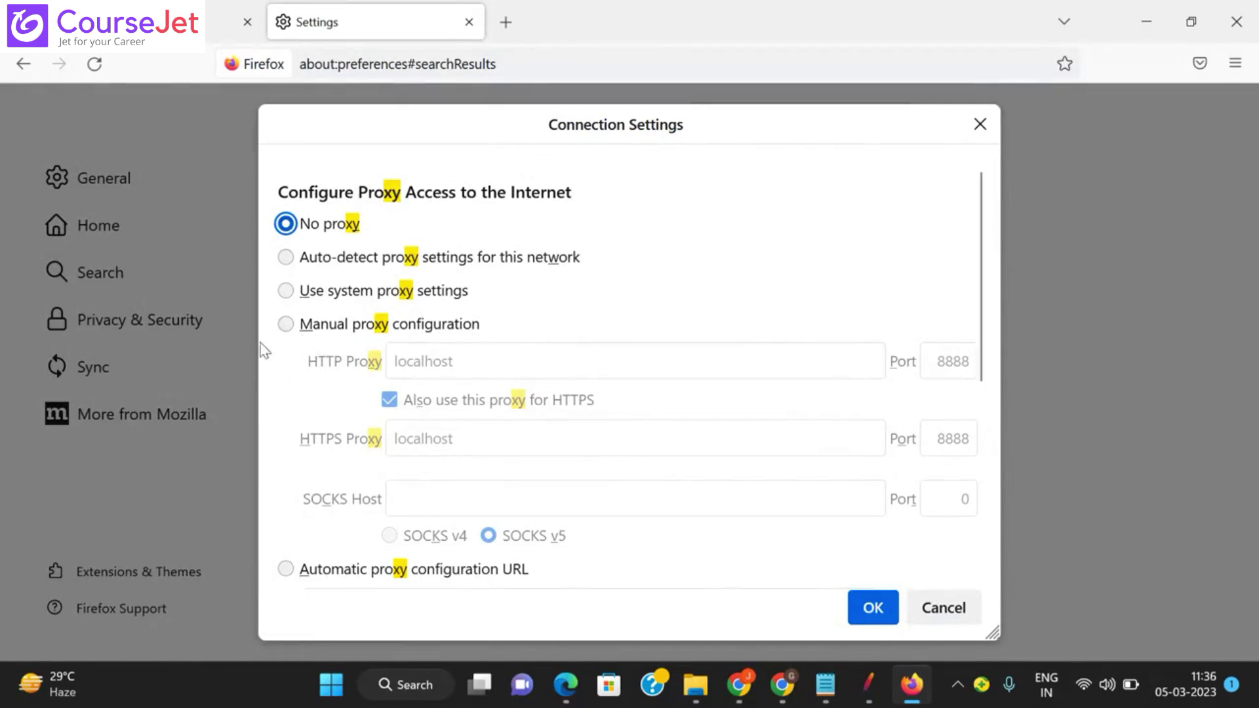
{"action": "left_click", "coordinate": [287, 326]}
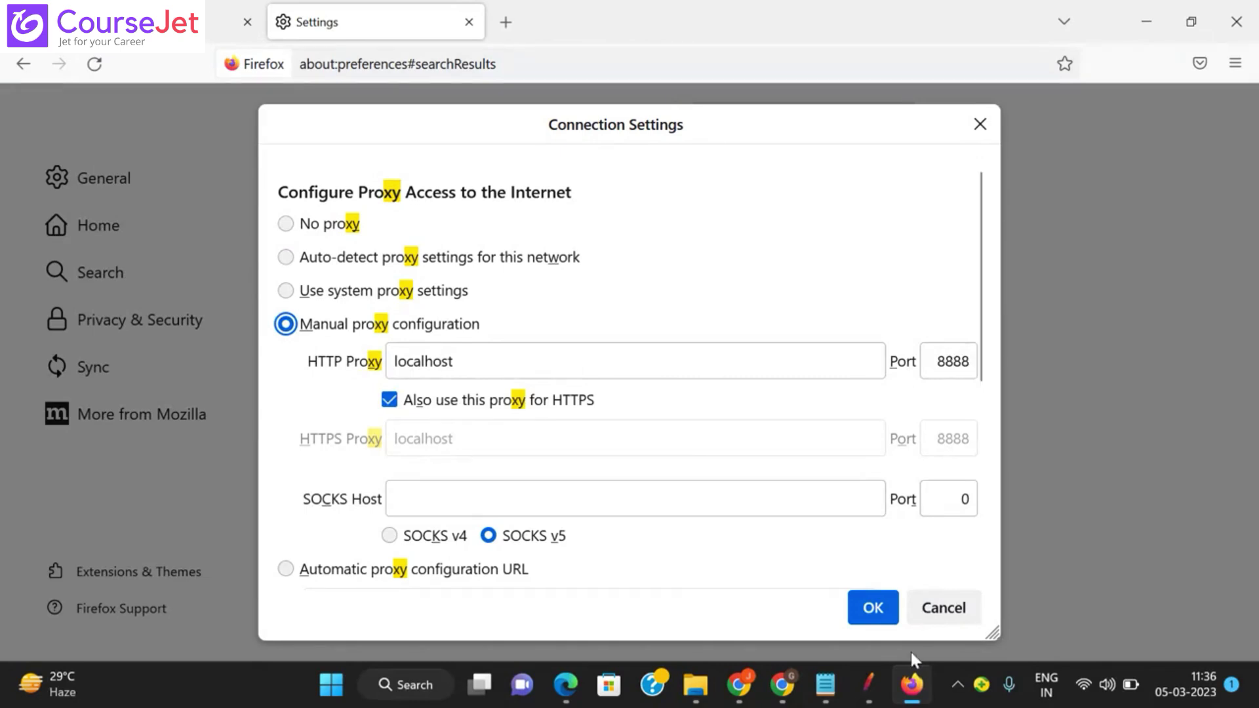
{"action": "left_click", "coordinate": [872, 680]}
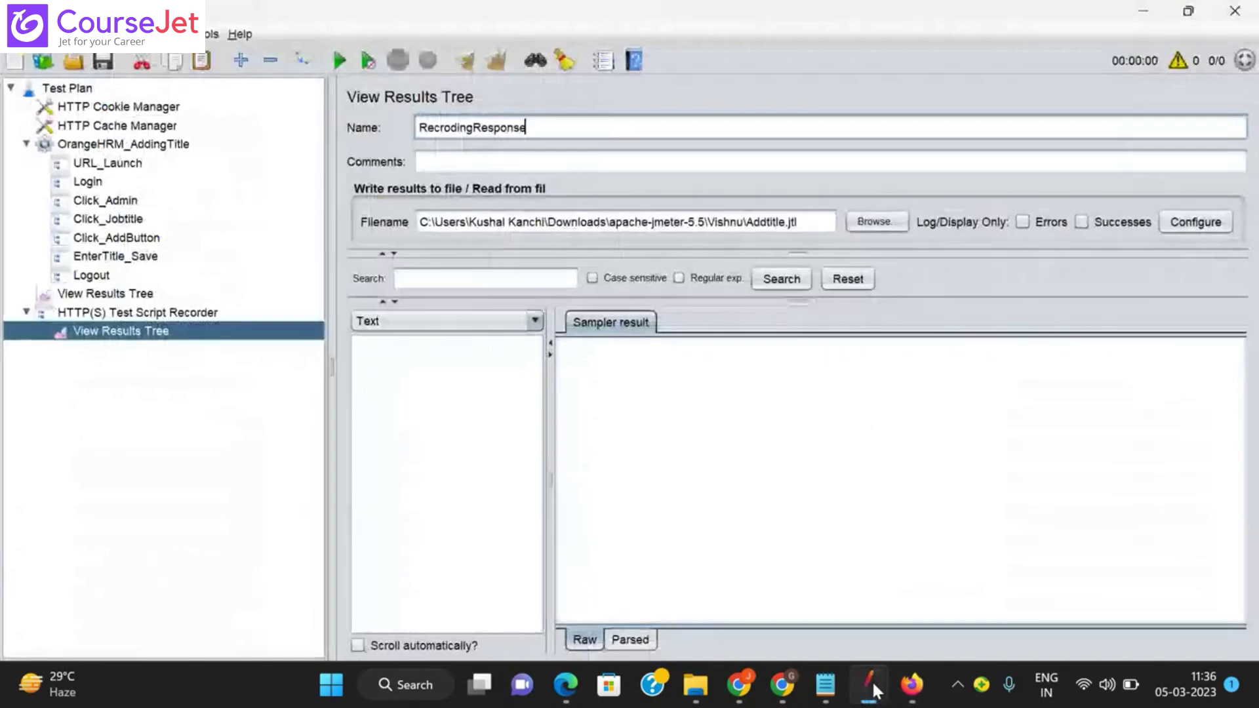
Step: Confirm the HTTP(S) Test Script Recorder uses port 8888, then return to Firefox's Connection Settings
{"action": "left_click", "coordinate": [137, 313]}
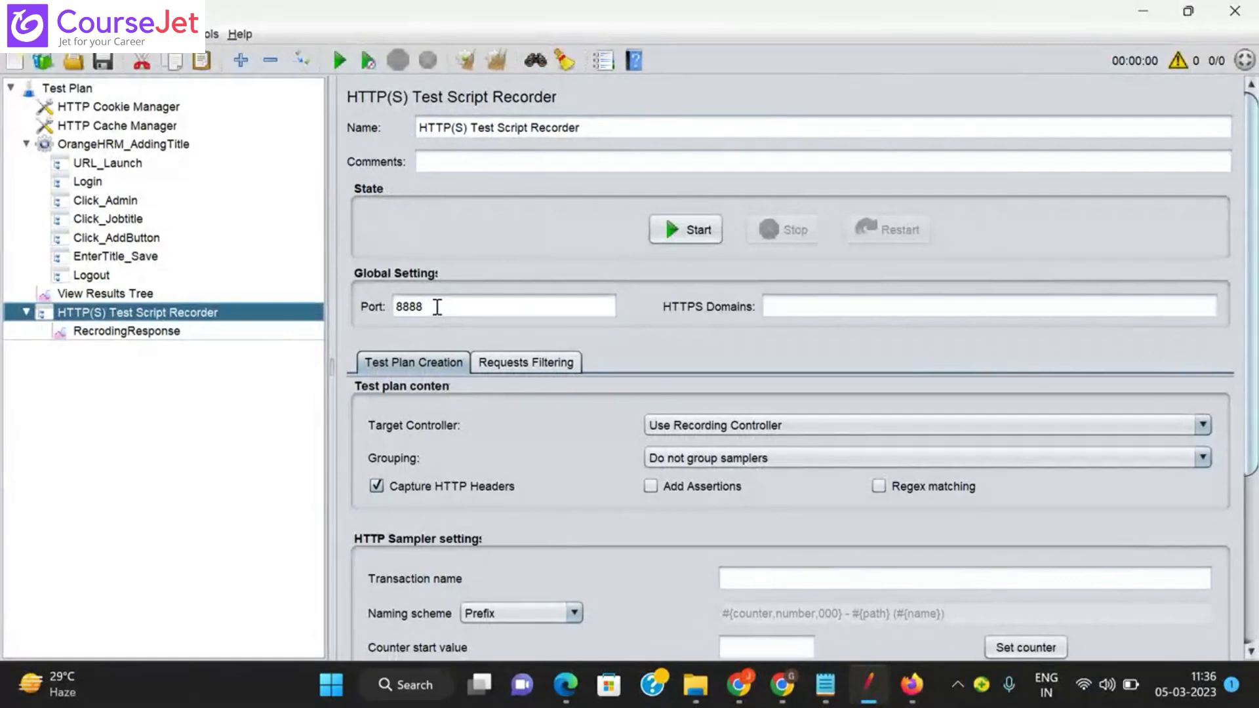
{"action": "left_click", "coordinate": [912, 685]}
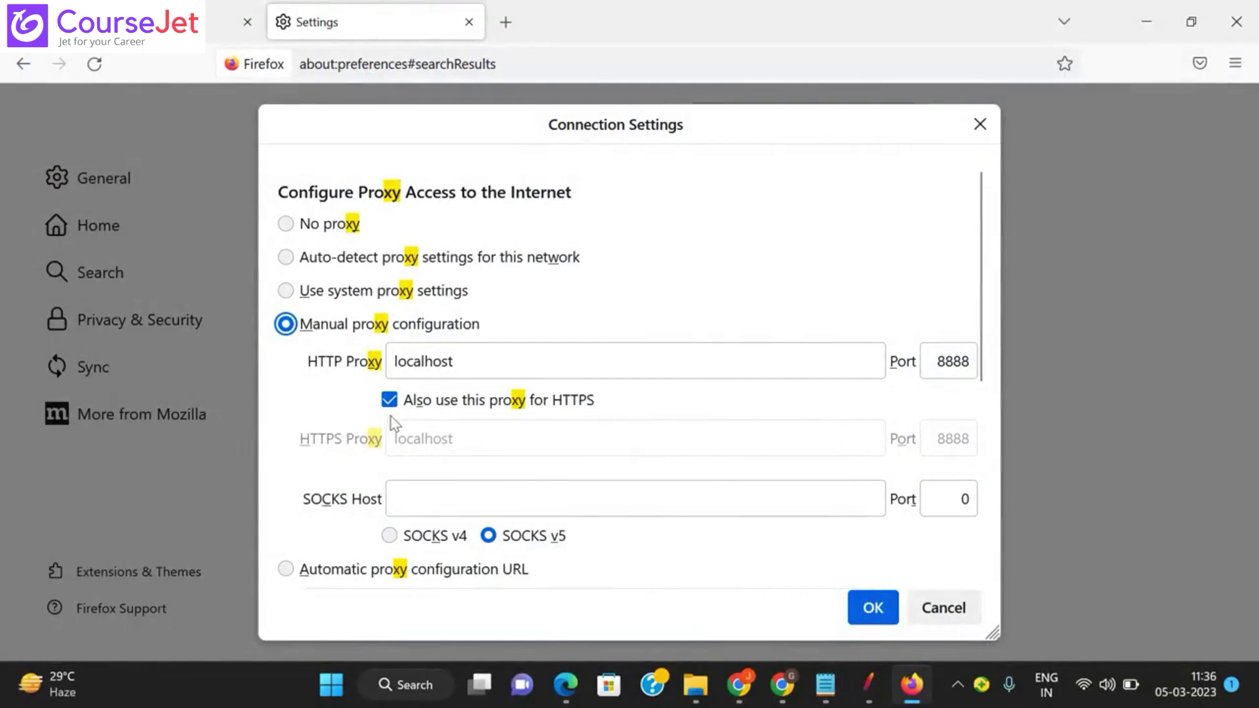
Step: Save the manual localhost 8888 proxy, recheck the connection settings, and return to Firefox Settings
{"action": "left_click", "coordinate": [886, 612]}
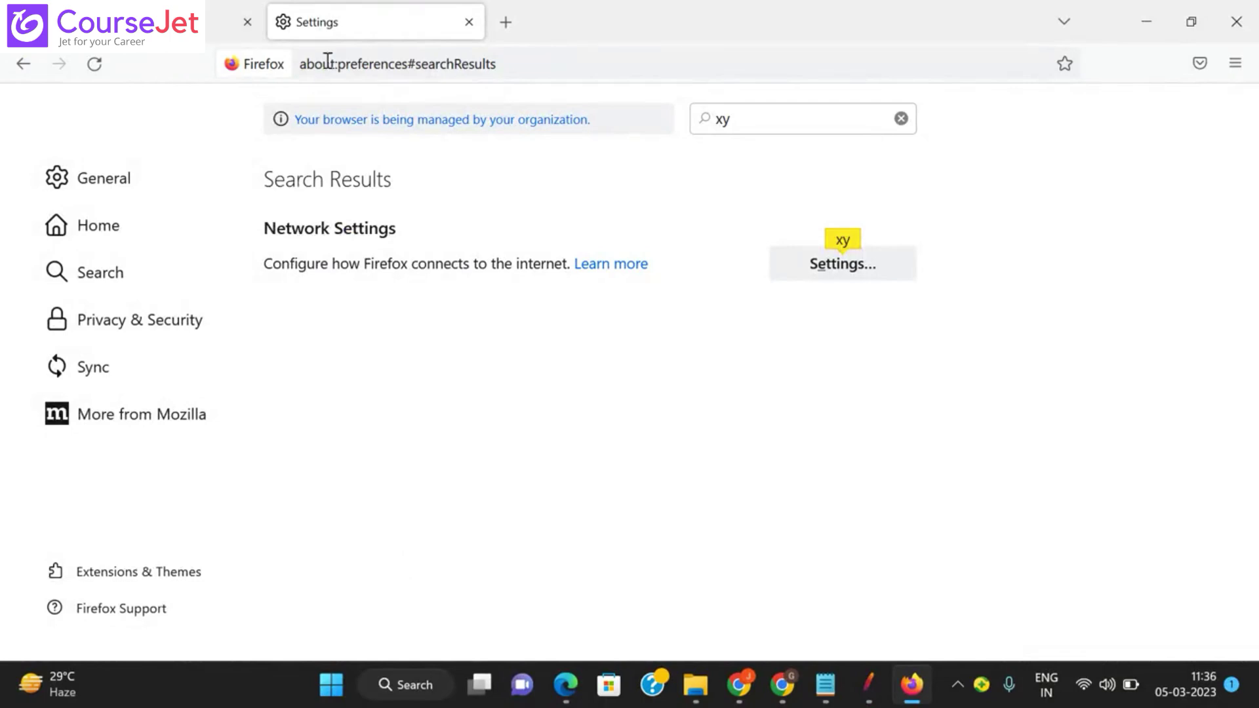
{"action": "left_click", "coordinate": [811, 272]}
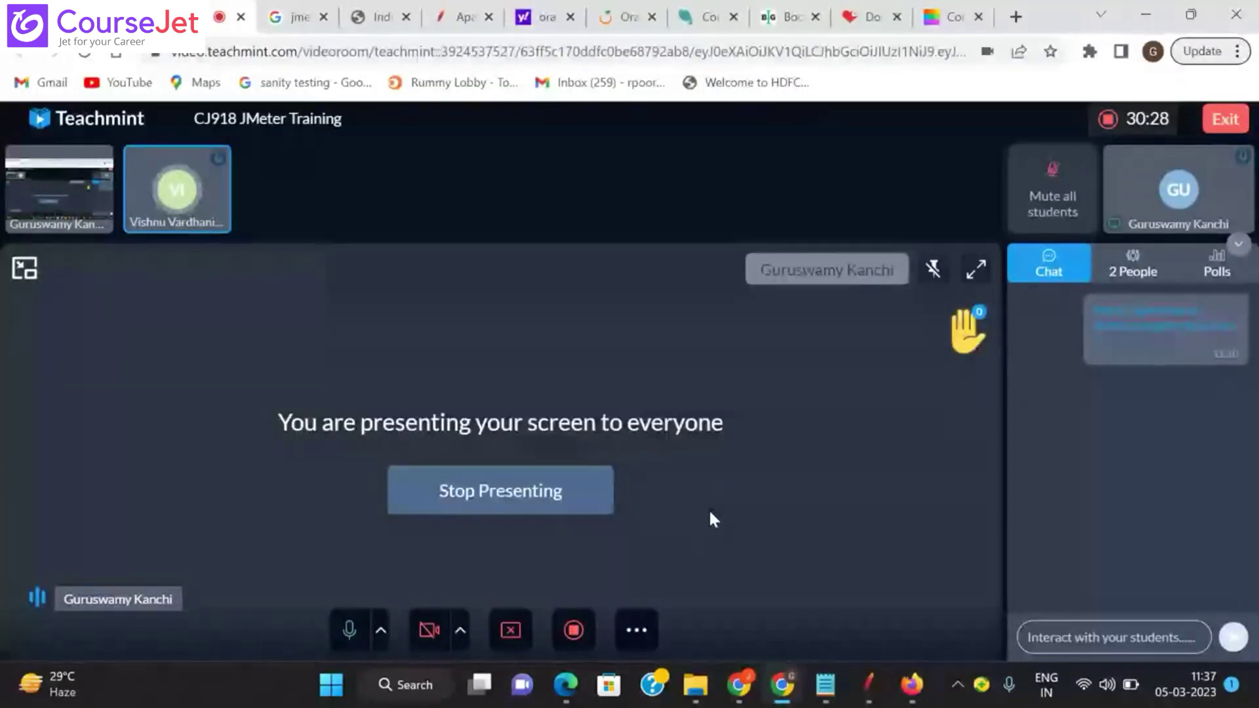
{"action": "mouse_move", "coordinate": [851, 699]}
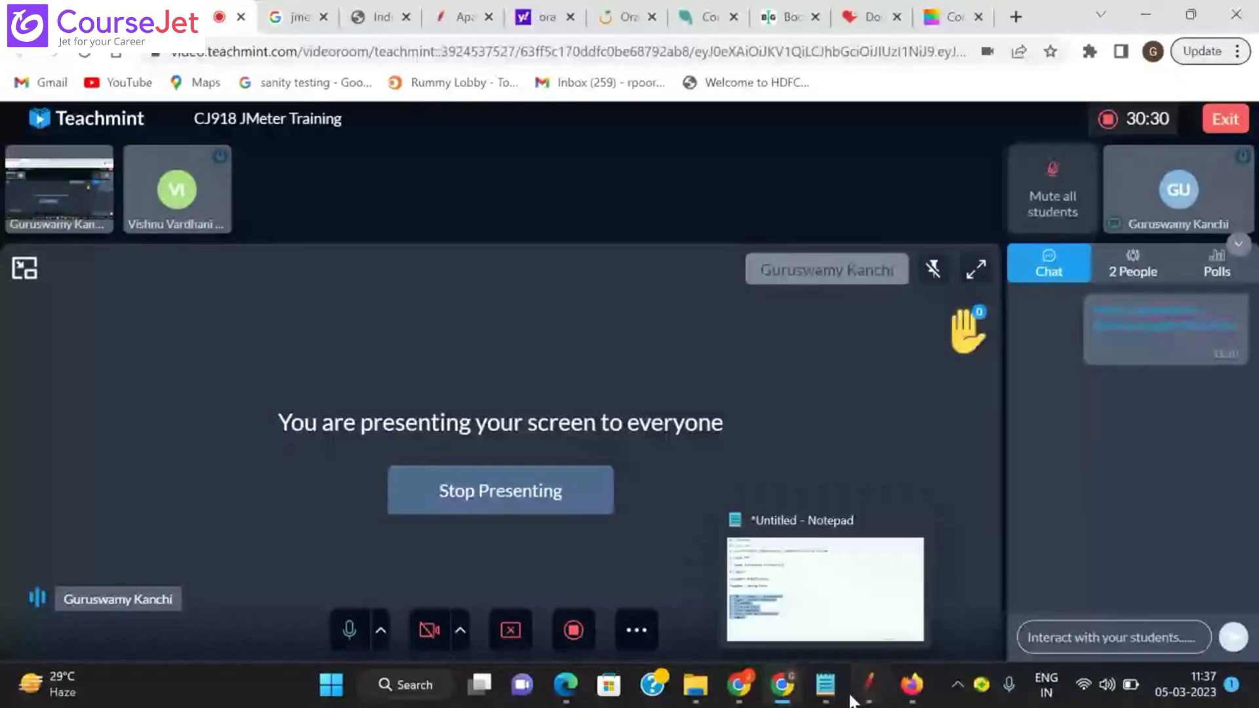
{"action": "left_click", "coordinate": [912, 685]}
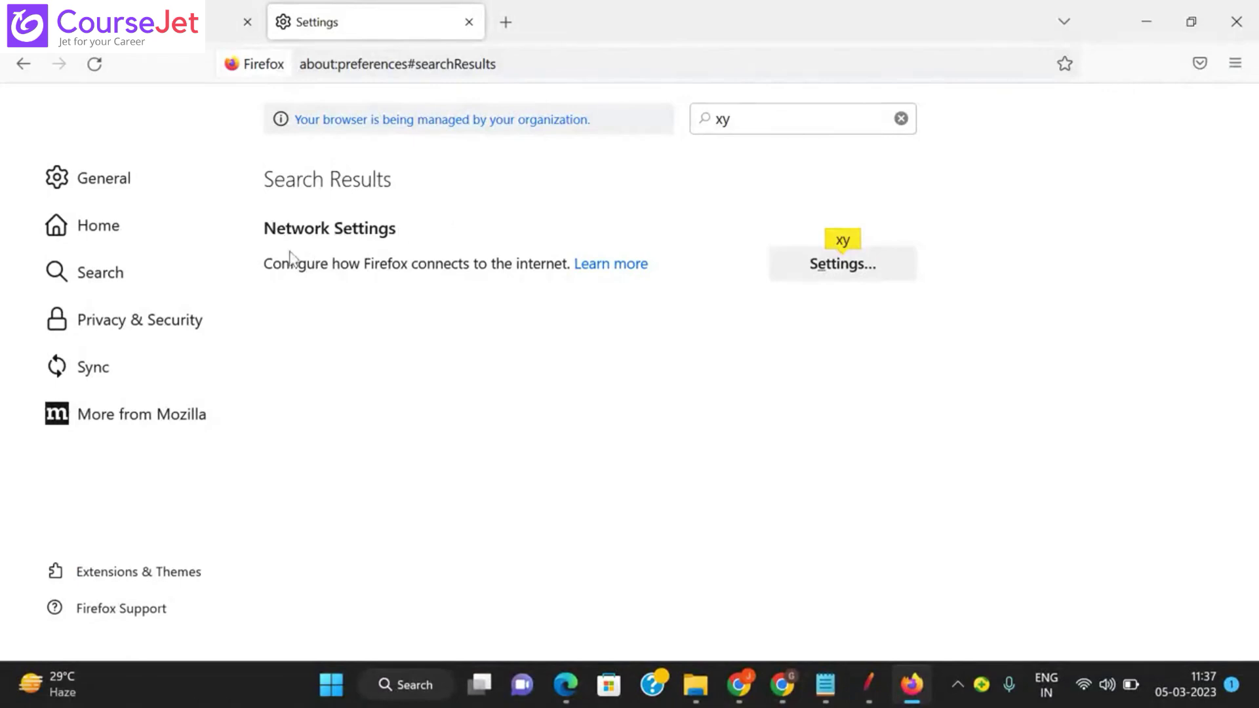
Step: Reload the Google tab, which now shows the proxy server refusing connections
{"action": "key", "text": "ctrl+Tab"}
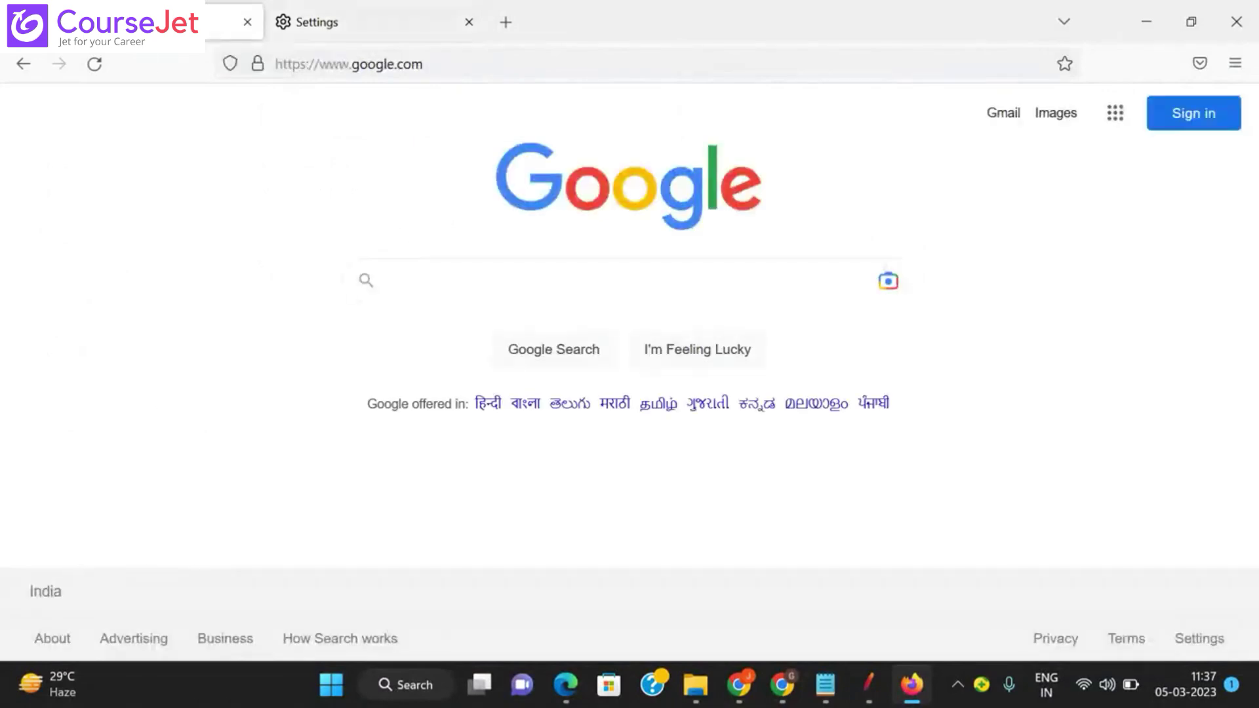
{"action": "left_click", "coordinate": [95, 64]}
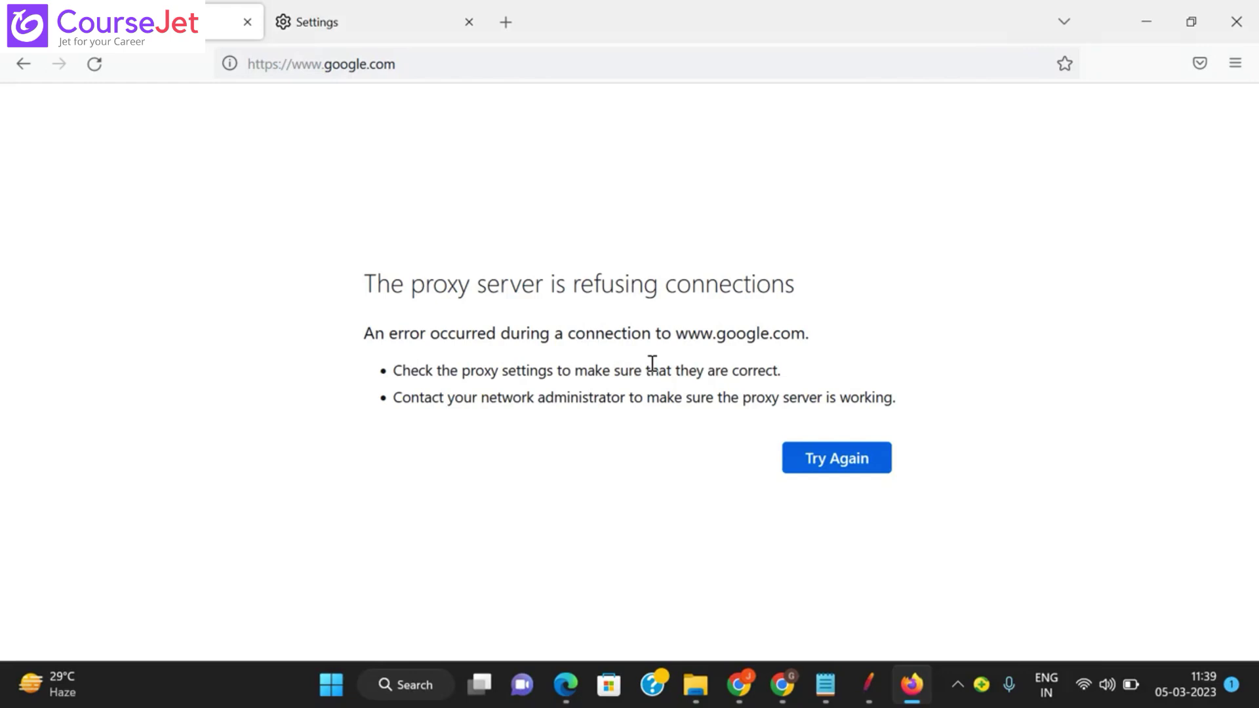
{"action": "mouse_move", "coordinate": [869, 696]}
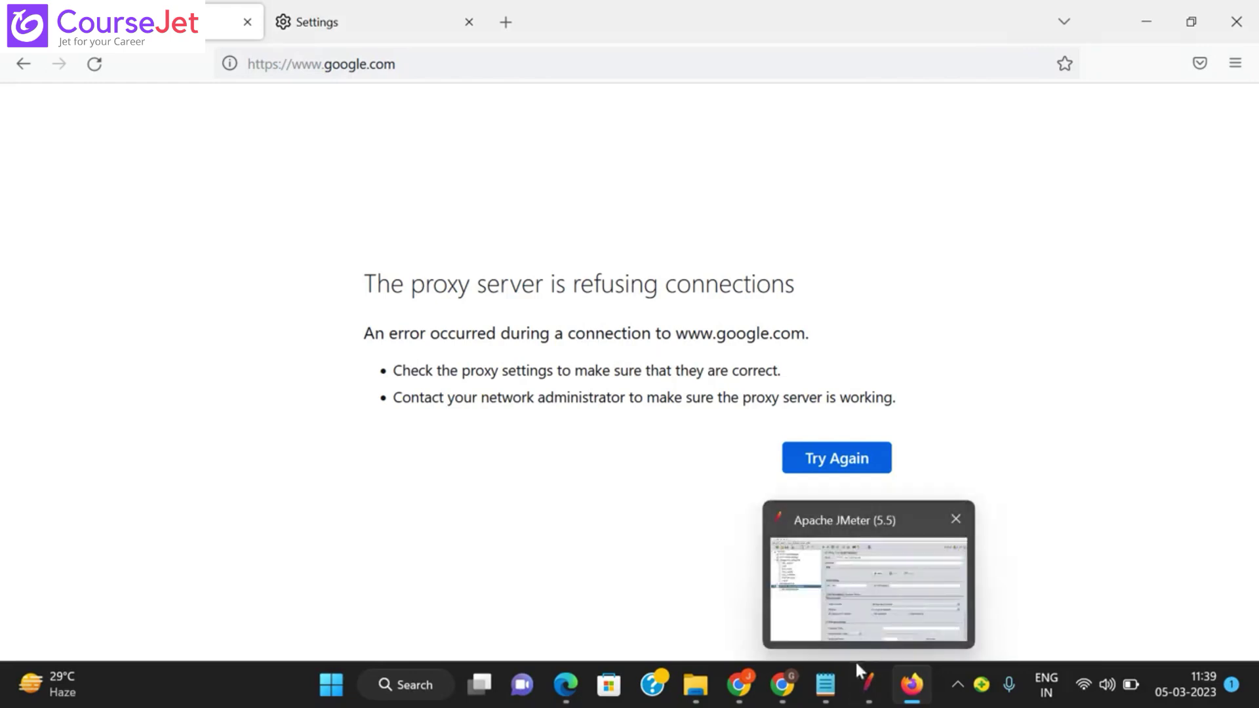
Step: Bring JMeter forward, showing the recorder settings on port 8888
{"action": "left_click", "coordinate": [869, 697]}
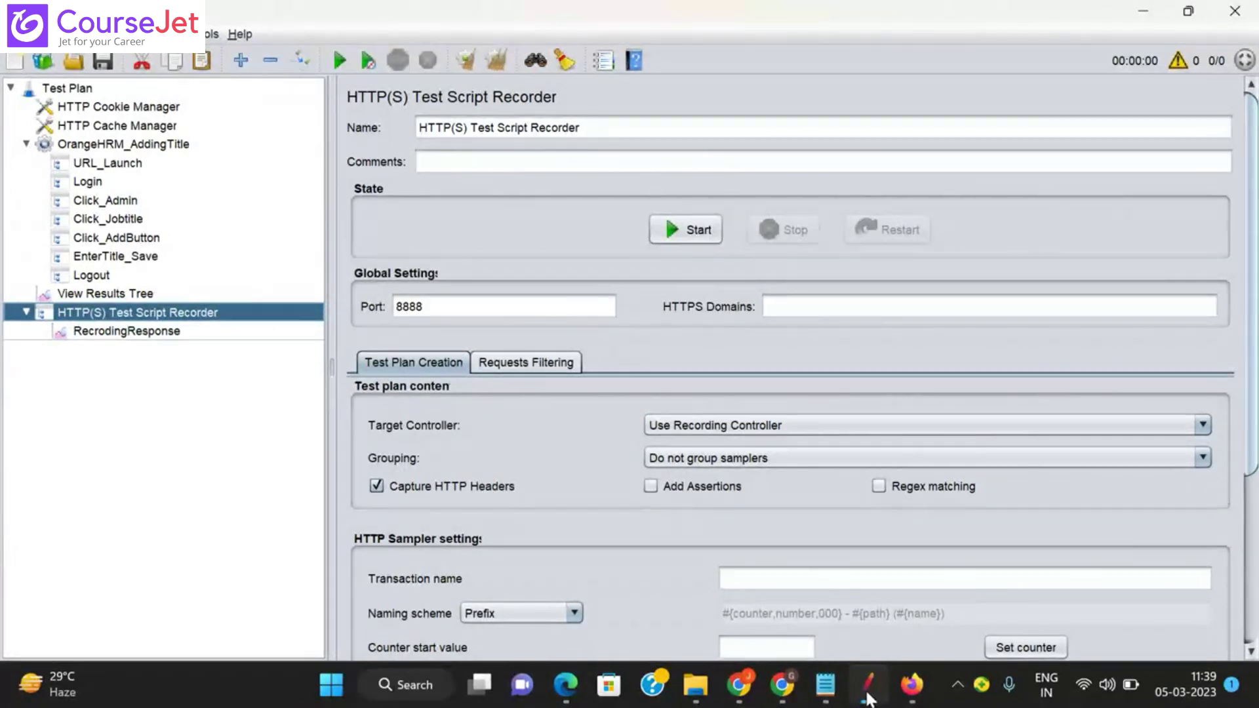
{"action": "mouse_move", "coordinate": [782, 685]}
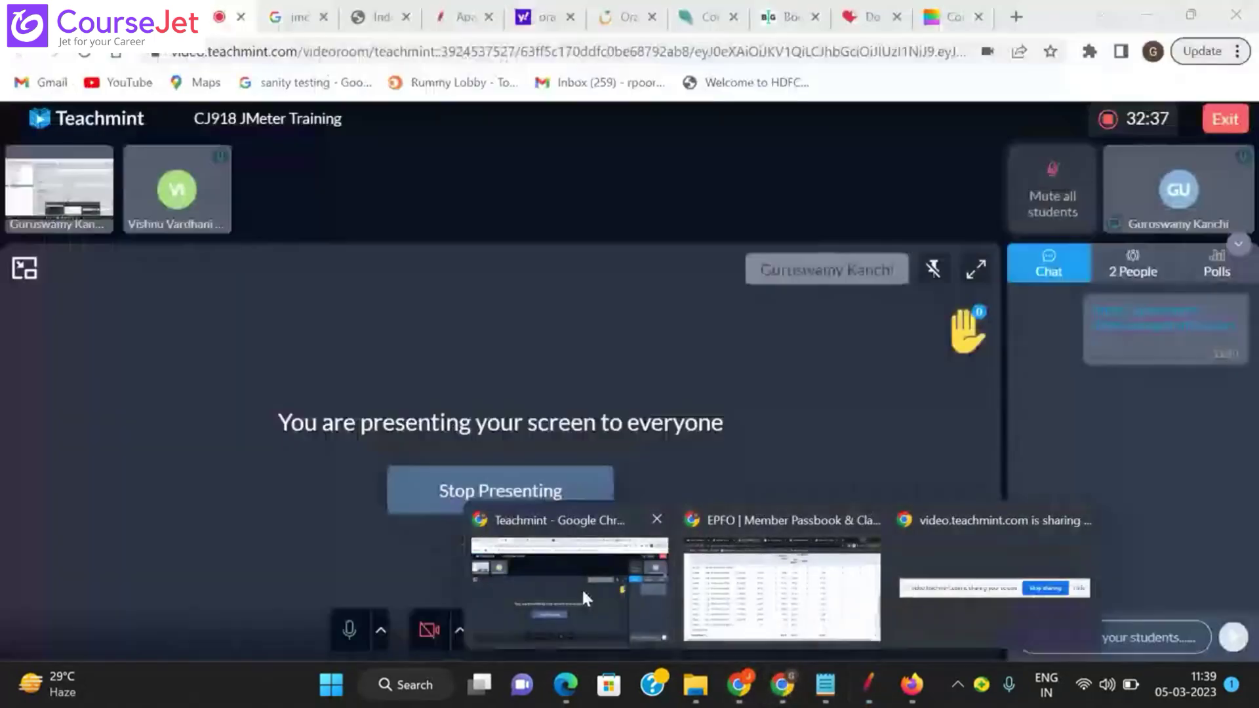
{"action": "left_click", "coordinate": [581, 588]}
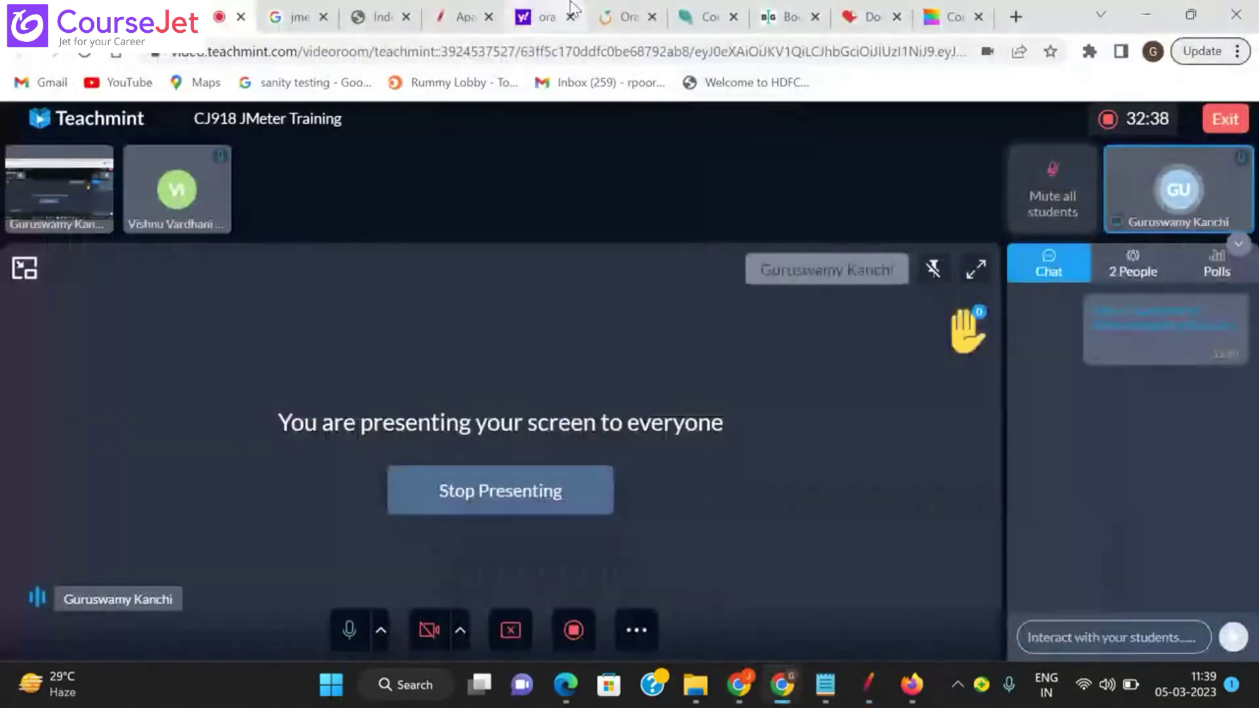
{"action": "left_click", "coordinate": [630, 6]}
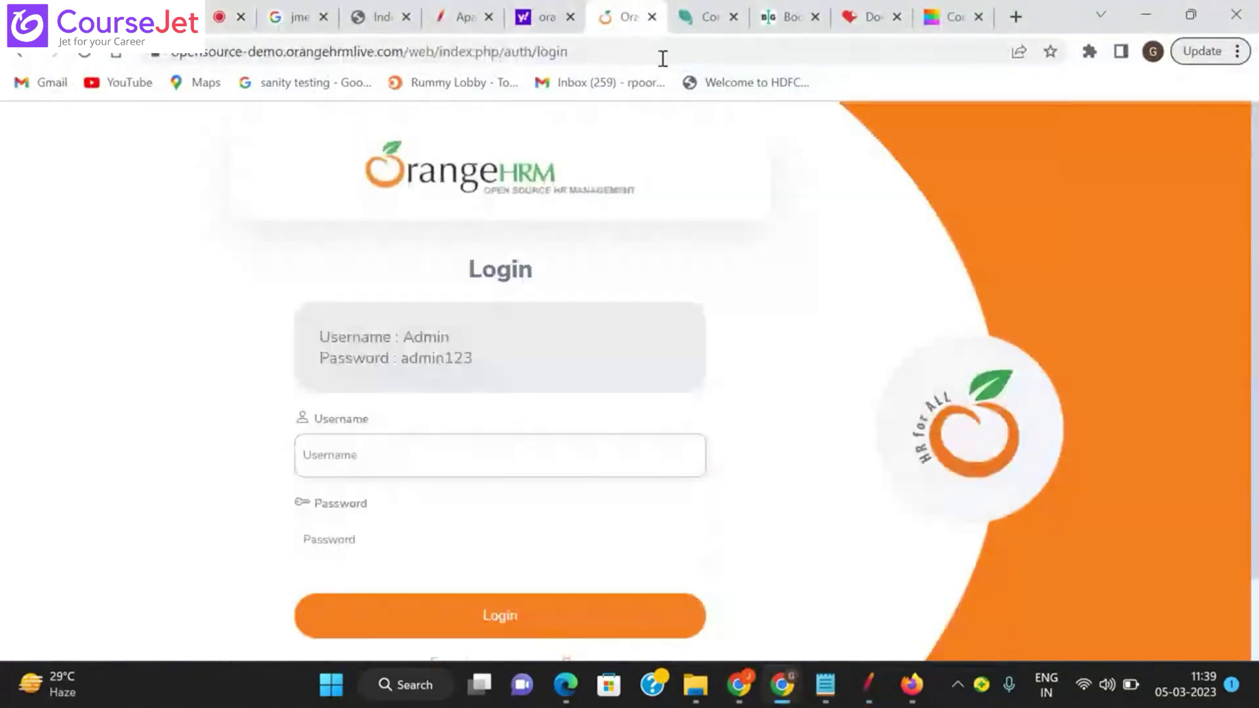
{"action": "double_click", "coordinate": [589, 53]}
{"action": "left_click", "coordinate": [643, 45]}
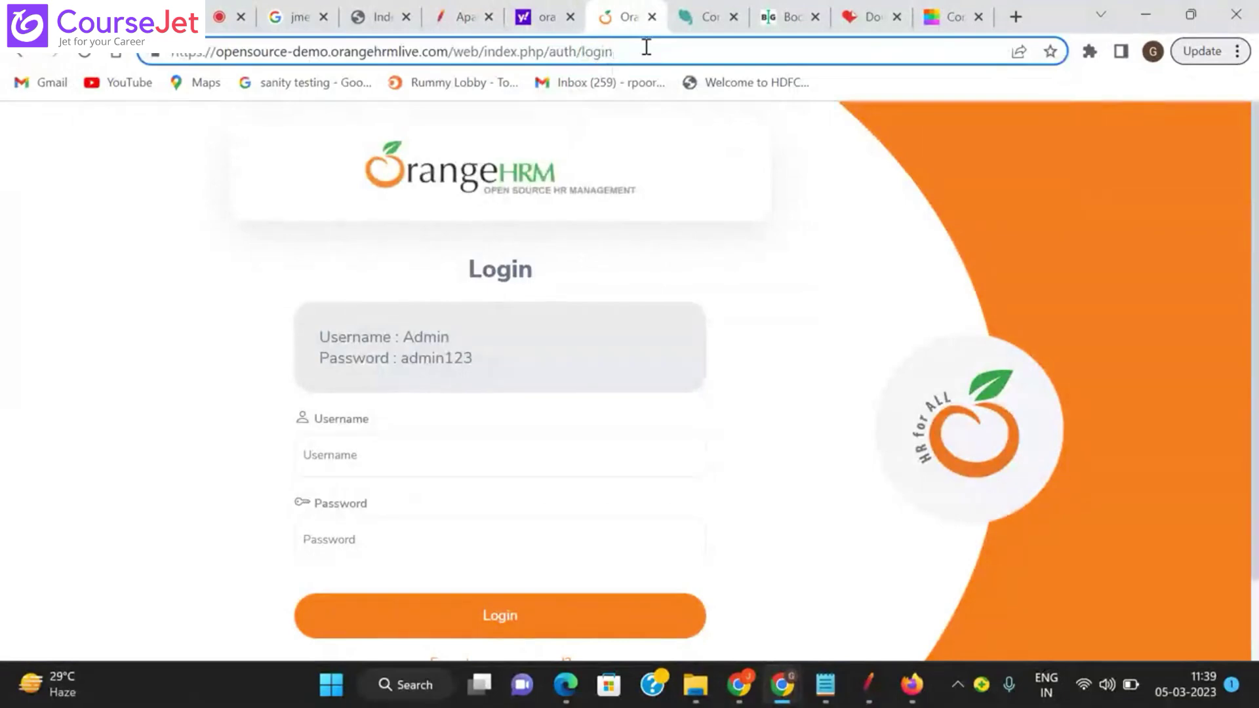
{"action": "key", "text": "BackSpace"}
{"action": "key", "text": "BackSpace"}
{"action": "key", "text": "BackSpace"}
{"action": "key", "text": "BackSpace"}
{"action": "key", "text": "BackSpace"}
{"action": "key", "text": "BackSpace"}
{"action": "key", "text": "BackSpace"}
{"action": "key", "text": "BackSpace"}
{"action": "key", "text": "BackSpace"}
{"action": "key", "text": "BackSpace"}
{"action": "key", "text": "BackSpace"}
{"action": "key", "text": "BackSpace"}
{"action": "key", "text": "BackSpace"}
{"action": "key", "text": "BackSpace"}
{"action": "key", "text": "BackSpace"}
{"action": "key", "text": "BackSpace"}
{"action": "key", "text": "BackSpace"}
{"action": "key", "text": "BackSpace"}
{"action": "key", "text": "BackSpace"}
{"action": "key", "text": "BackSpace"}
{"action": "key", "text": "BackSpace"}
{"action": "key", "text": "BackSpace"}
{"action": "key", "text": "BackSpace"}
{"action": "key", "text": "BackSpace"}
{"action": "key", "text": "BackSpace"}
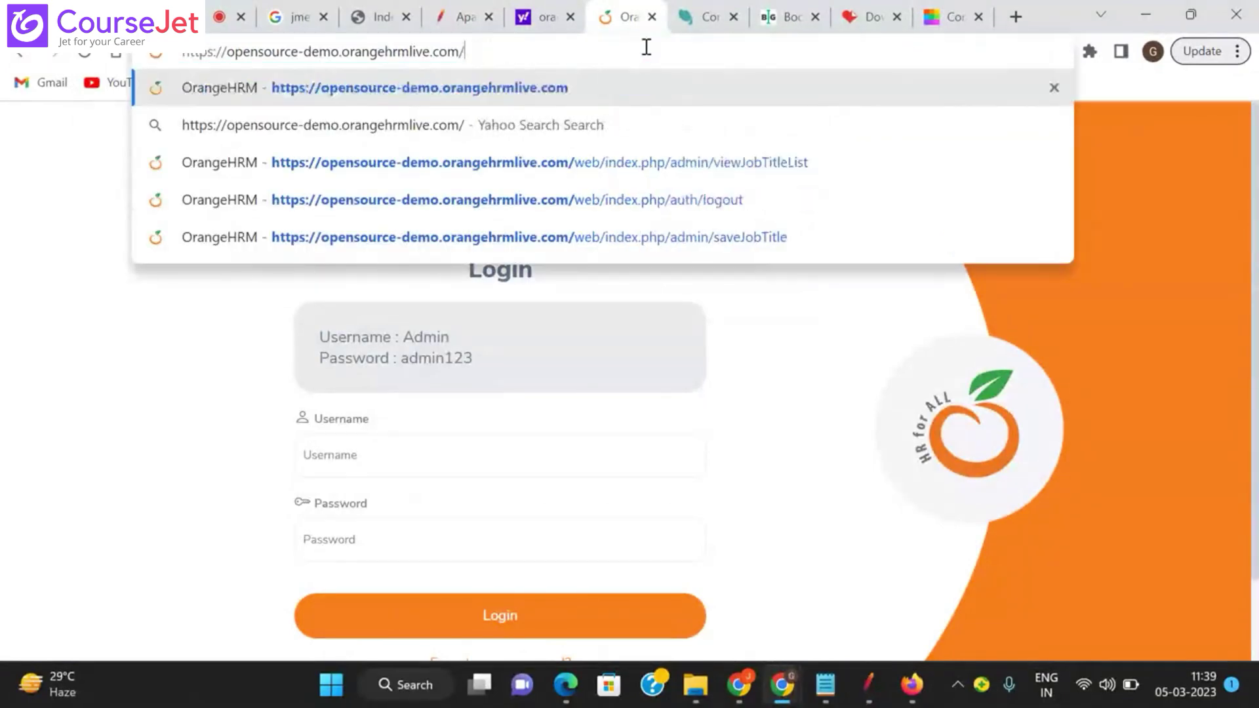
{"action": "key", "text": "Return"}
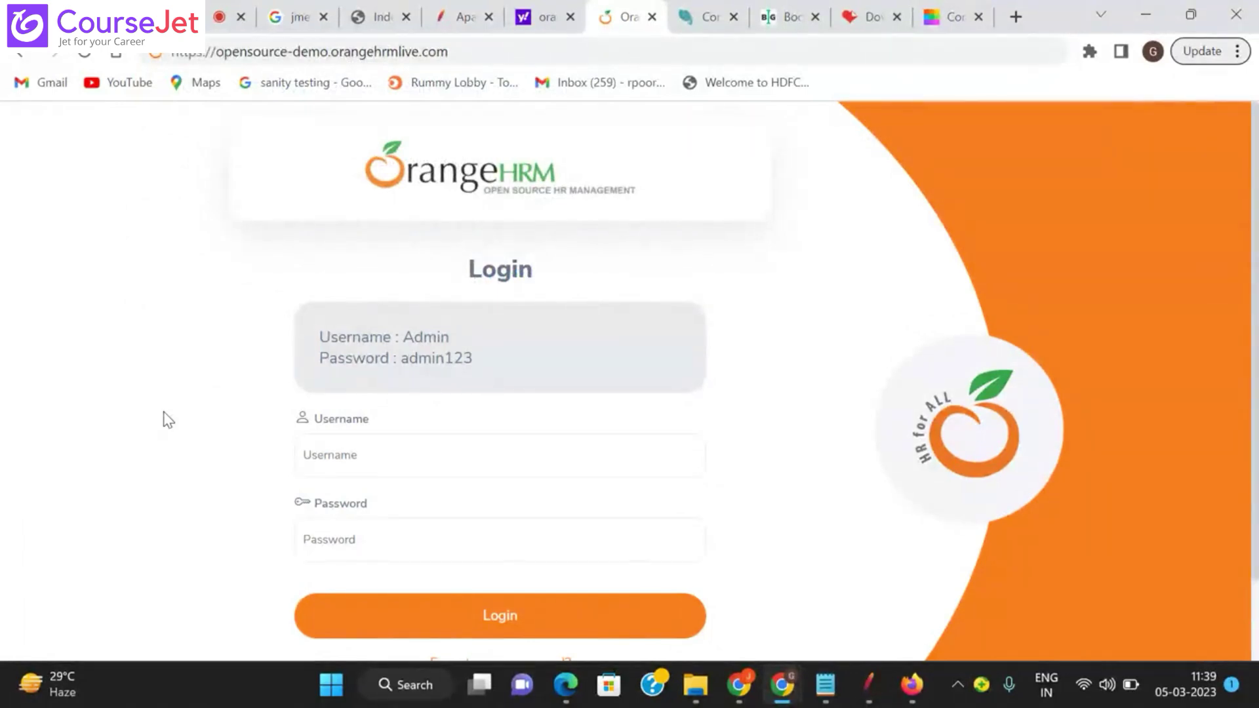
Step: Select the full OrangeHRM base URL, undoing an accidental edit to the address
{"action": "double_click", "coordinate": [367, 52]}
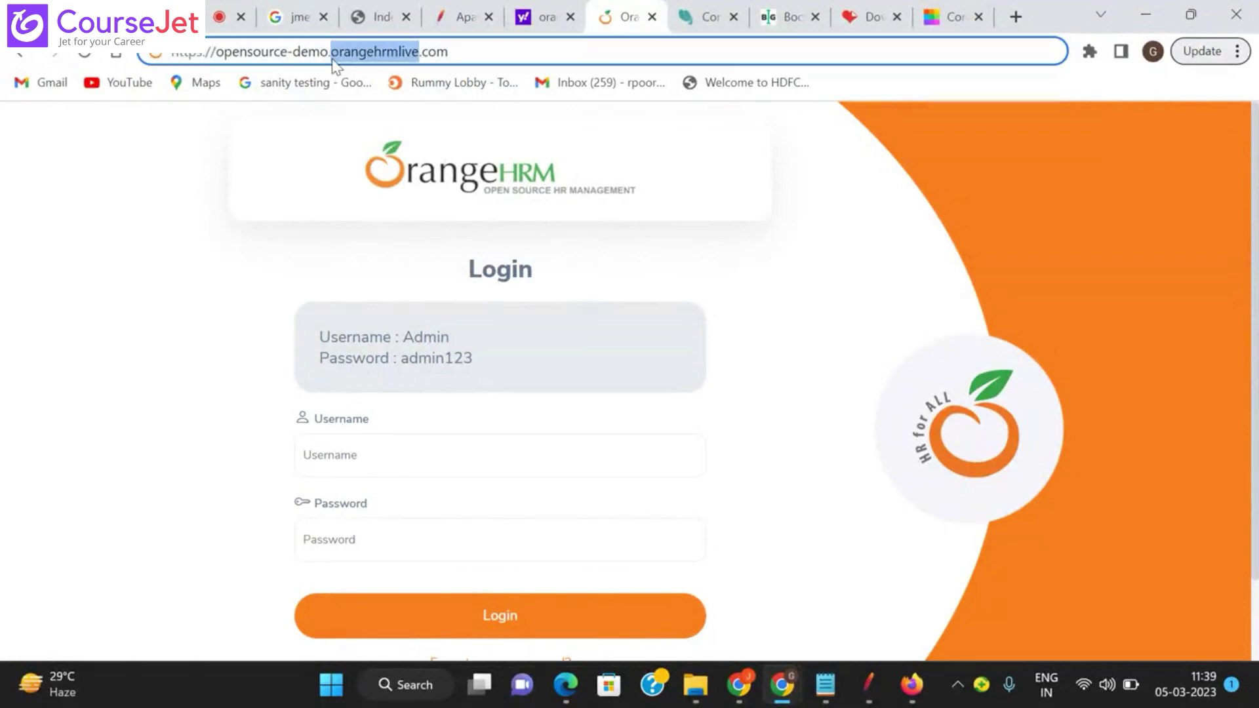
{"action": "triple_click", "coordinate": [333, 58]}
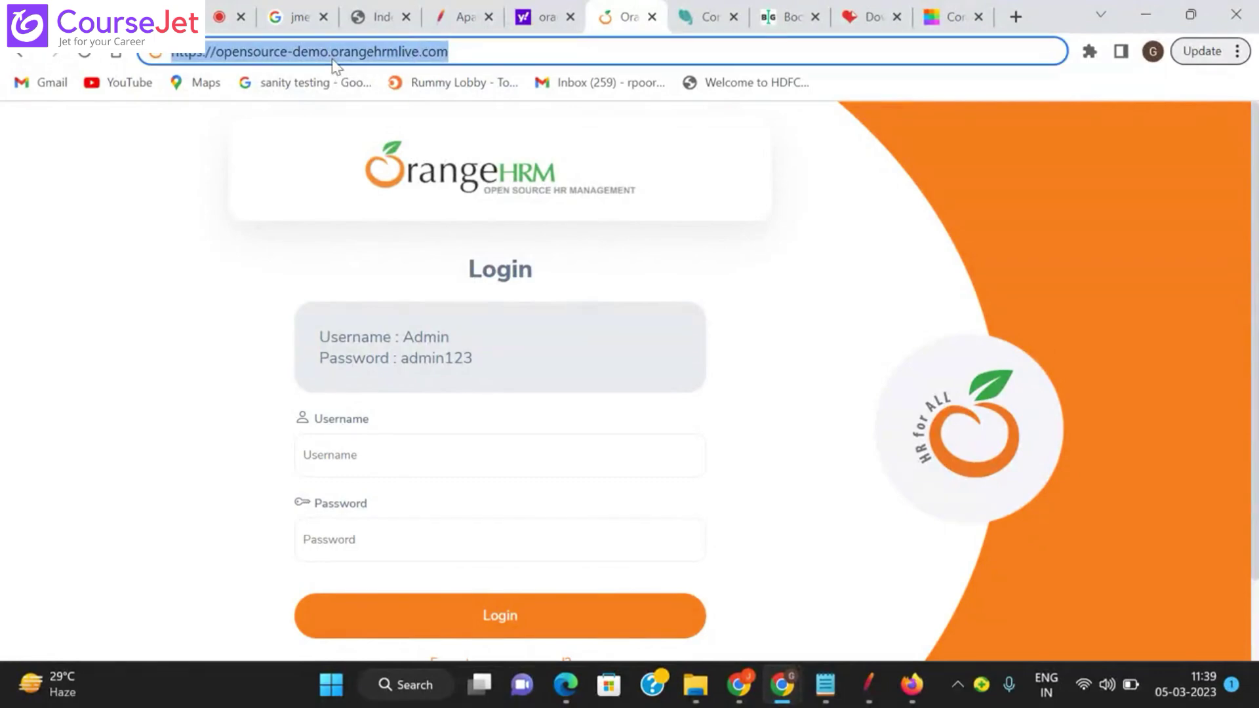
{"action": "type", "text": "ccc"}
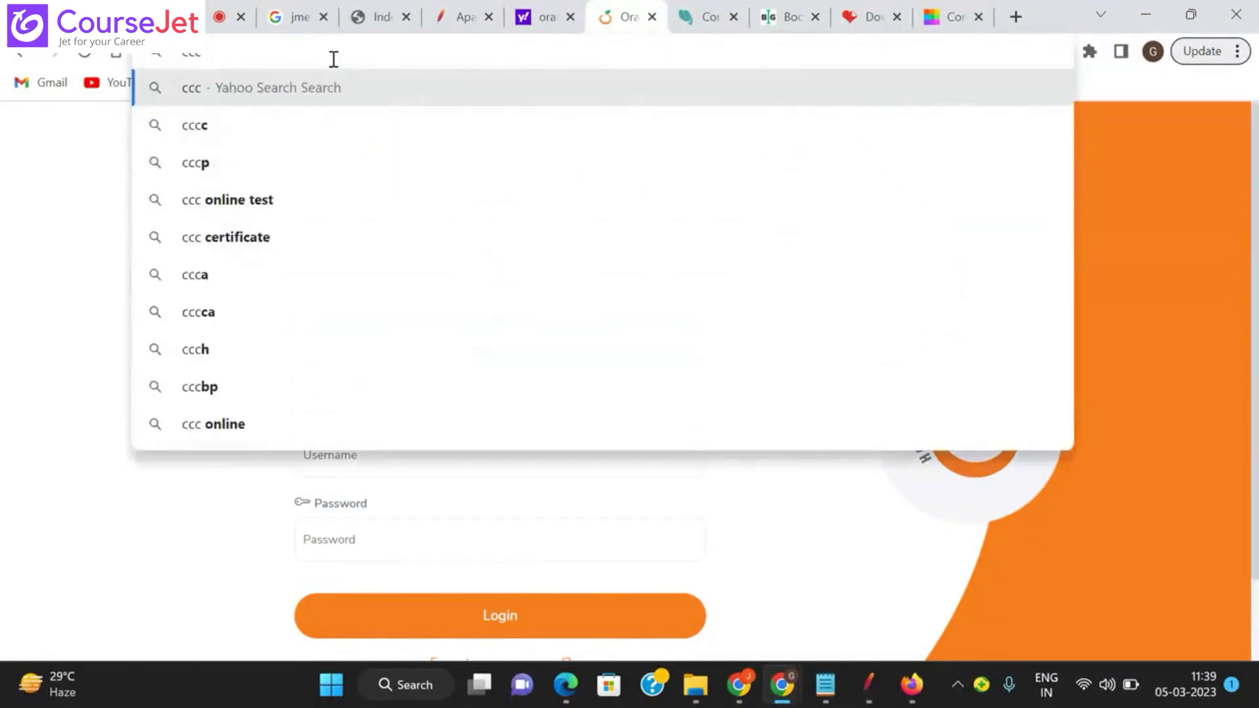
{"action": "key", "text": "ctrl+z"}
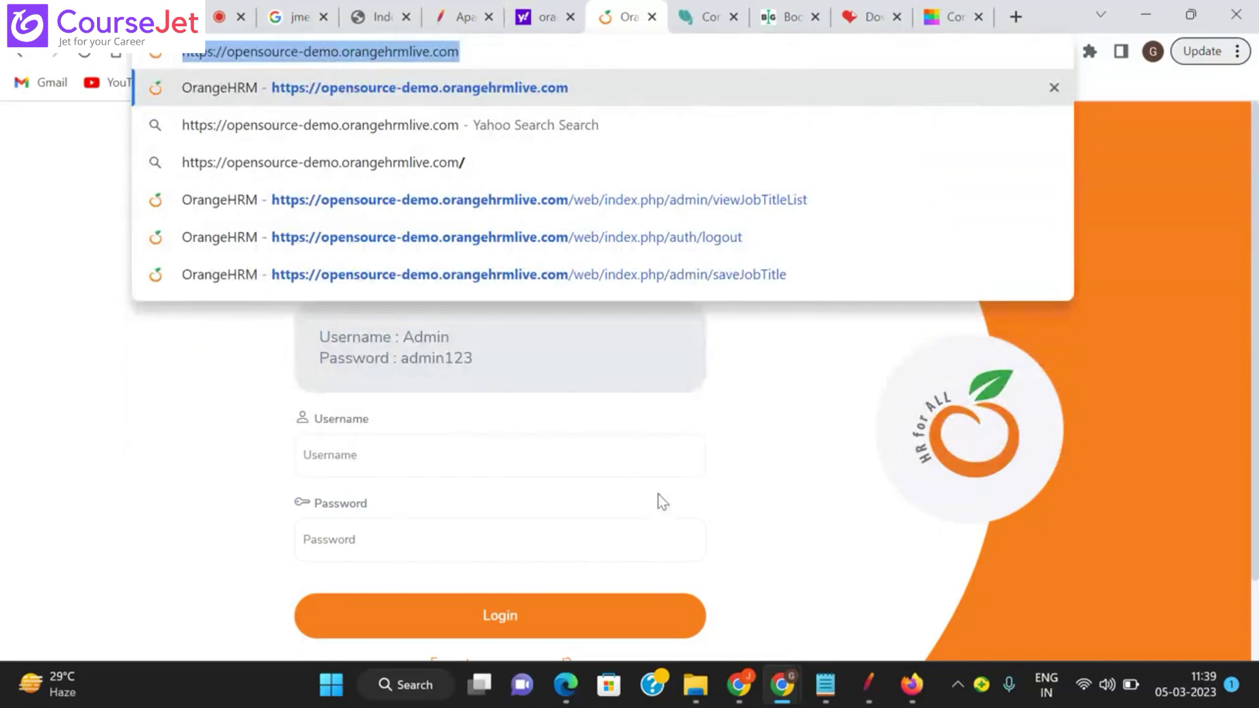
Step: Set the recorder's Target Controller to Test Plan > OrangeHRM_AddingTitle > URL_Launch
{"action": "left_click", "coordinate": [871, 682]}
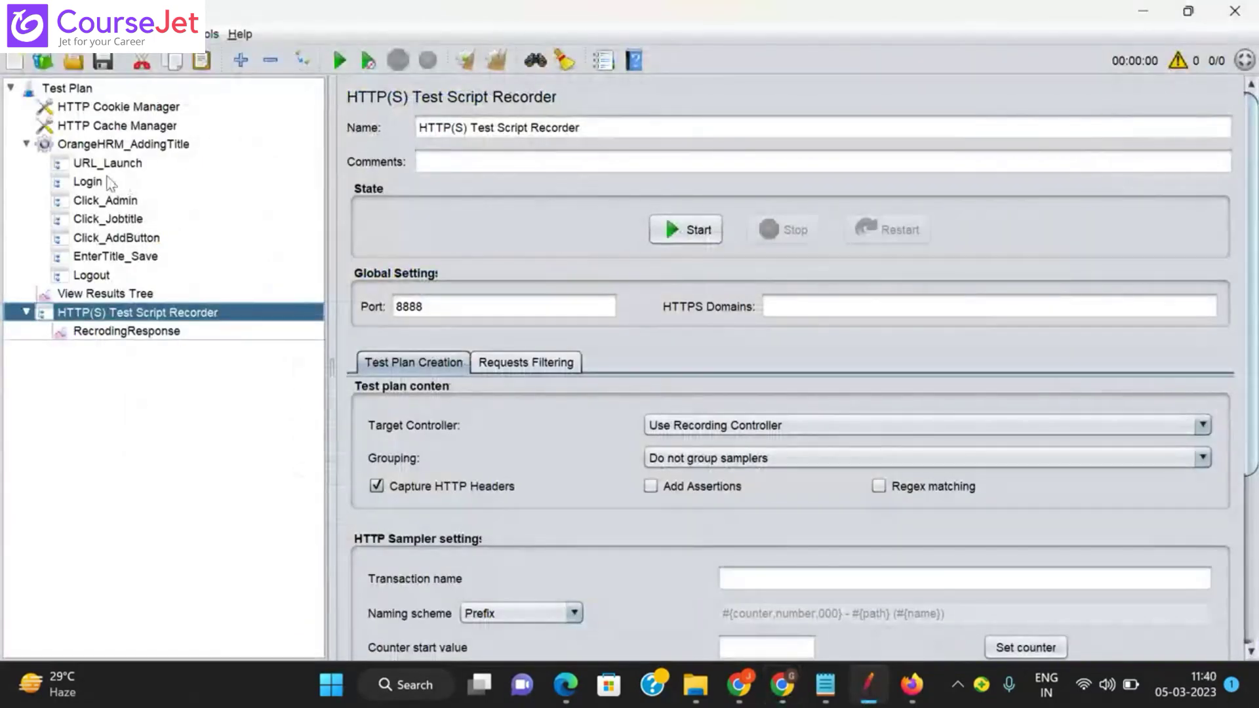
{"action": "mouse_move", "coordinate": [59, 683]}
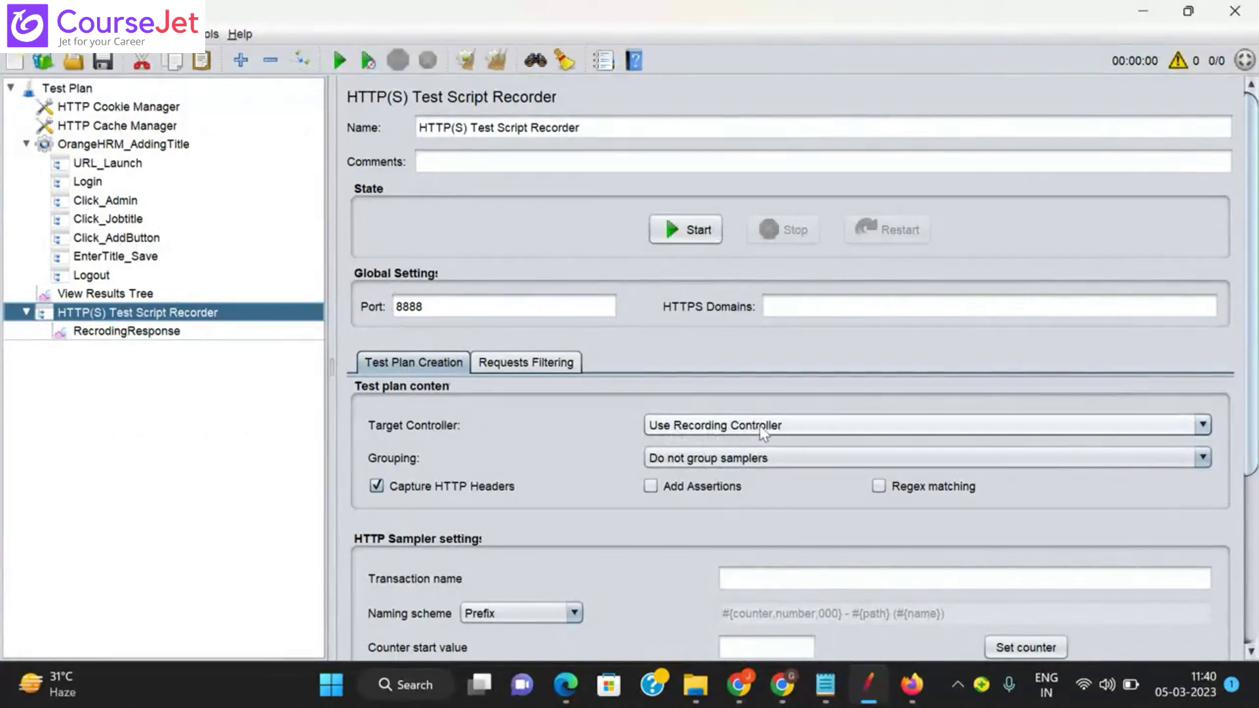
{"action": "left_click", "coordinate": [1204, 425]}
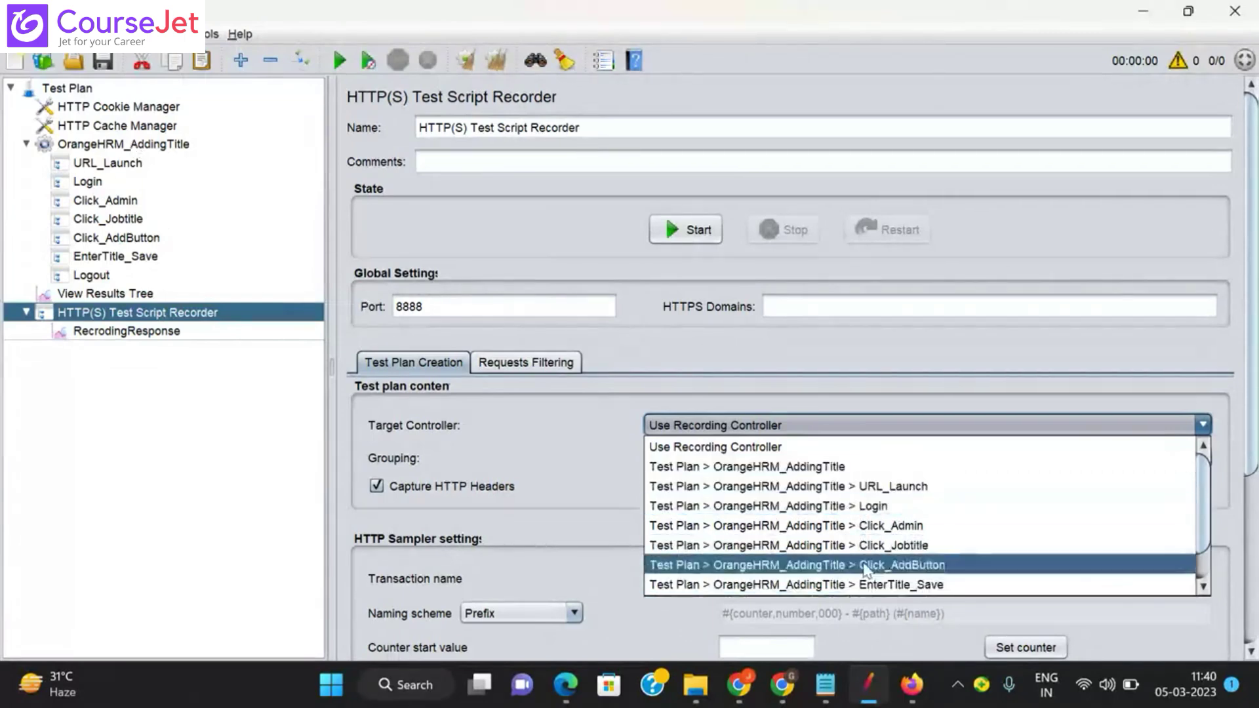
{"action": "scroll", "coordinate": [1203, 563], "scroll_direction": "down", "scroll_amount": 1}
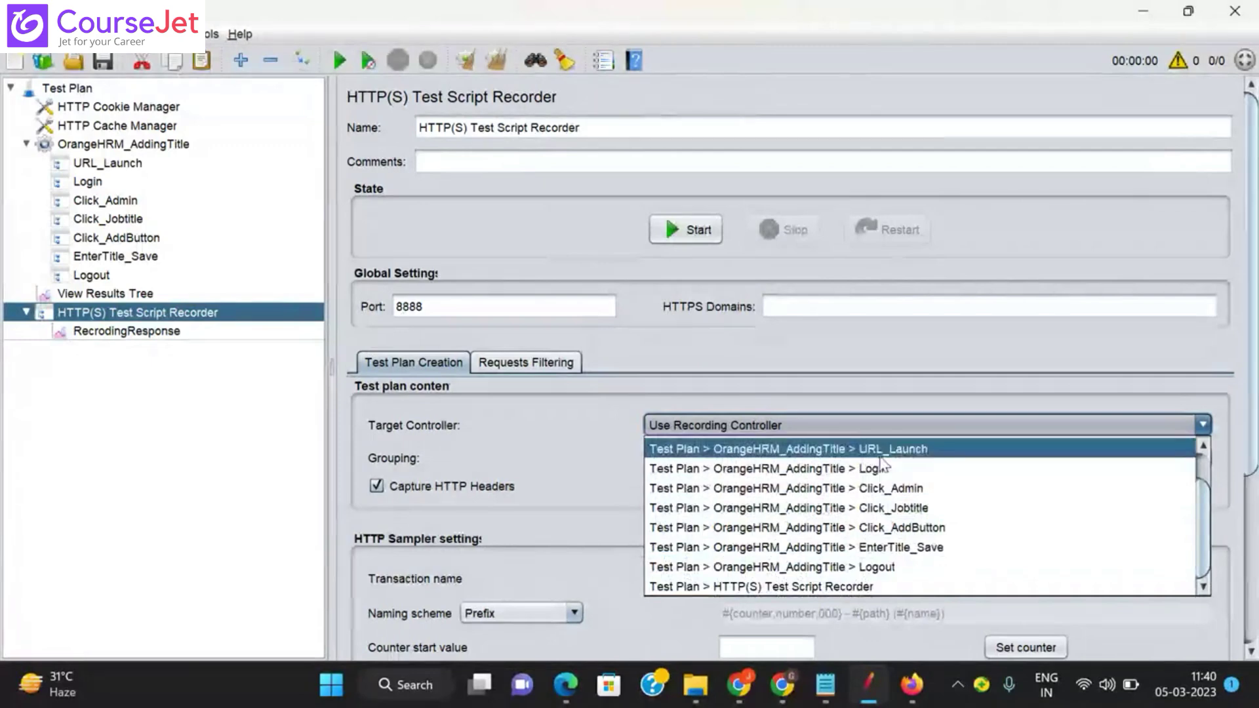
{"action": "left_click_drag", "start_coordinate": [1203, 530], "coordinate": [1203, 474]}
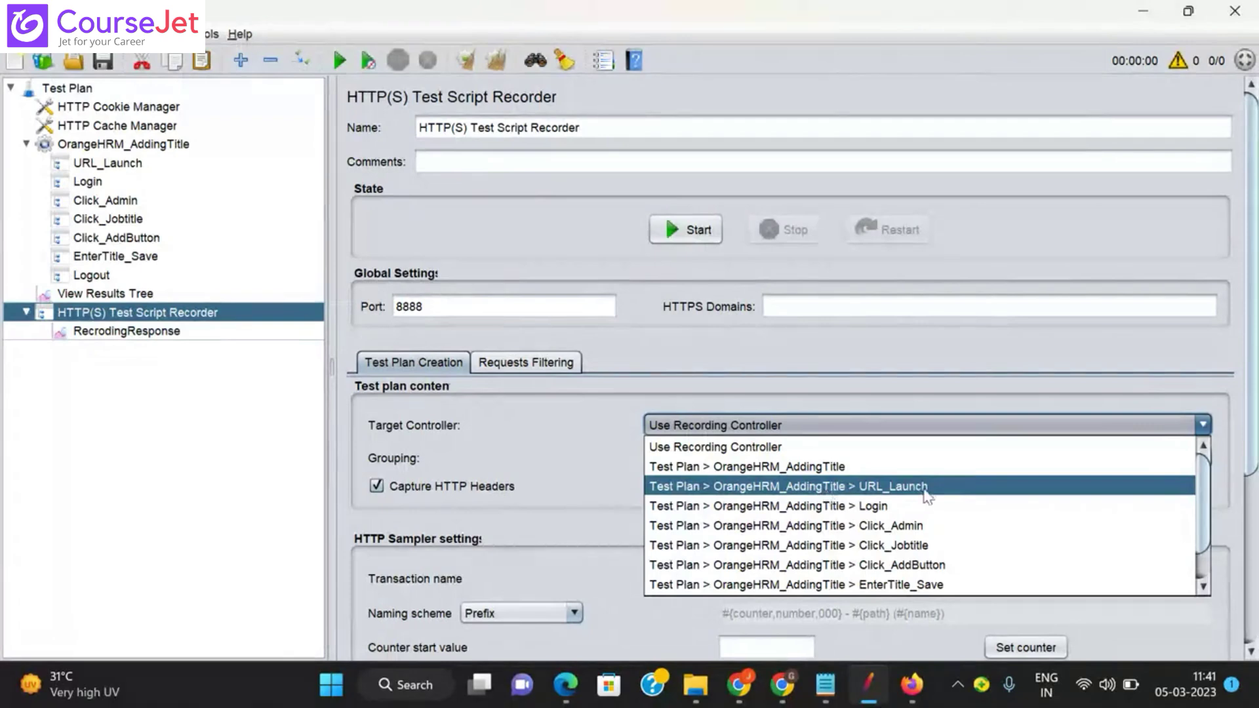
{"action": "left_click", "coordinate": [917, 489]}
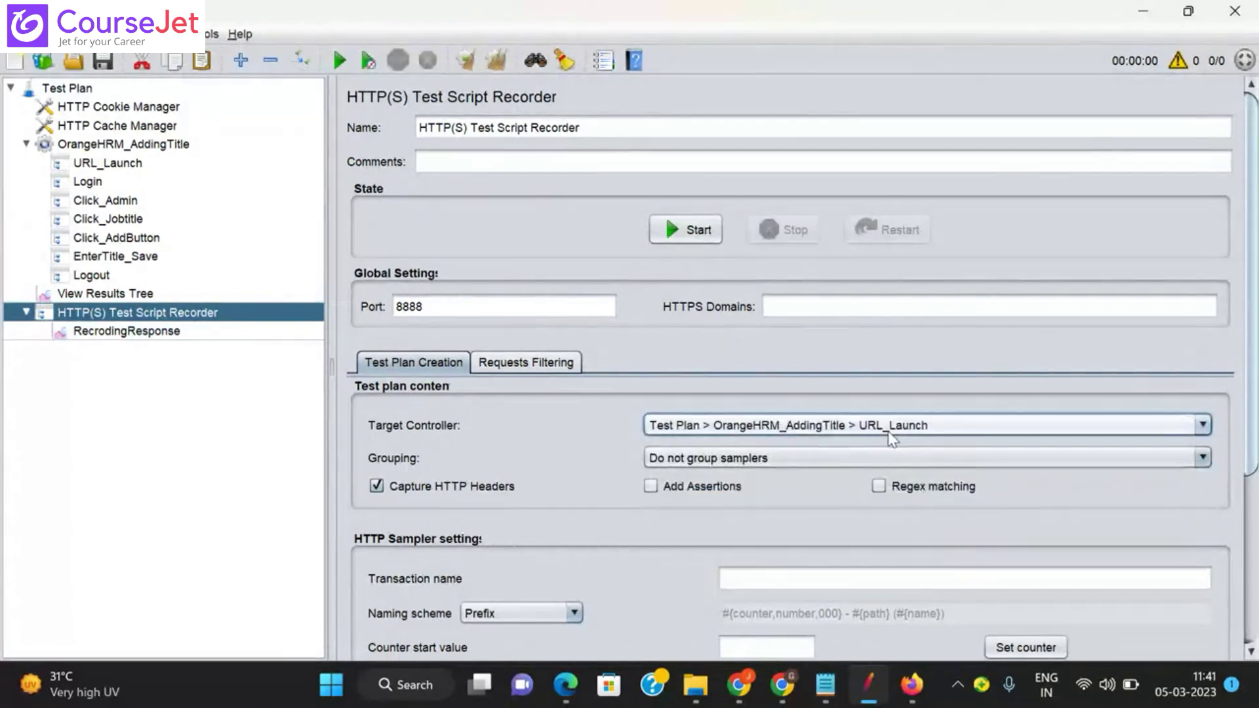
Step: Start the recorder, acknowledge the root CA certificate notice, and move Transactions Control aside
{"action": "left_click", "coordinate": [682, 231]}
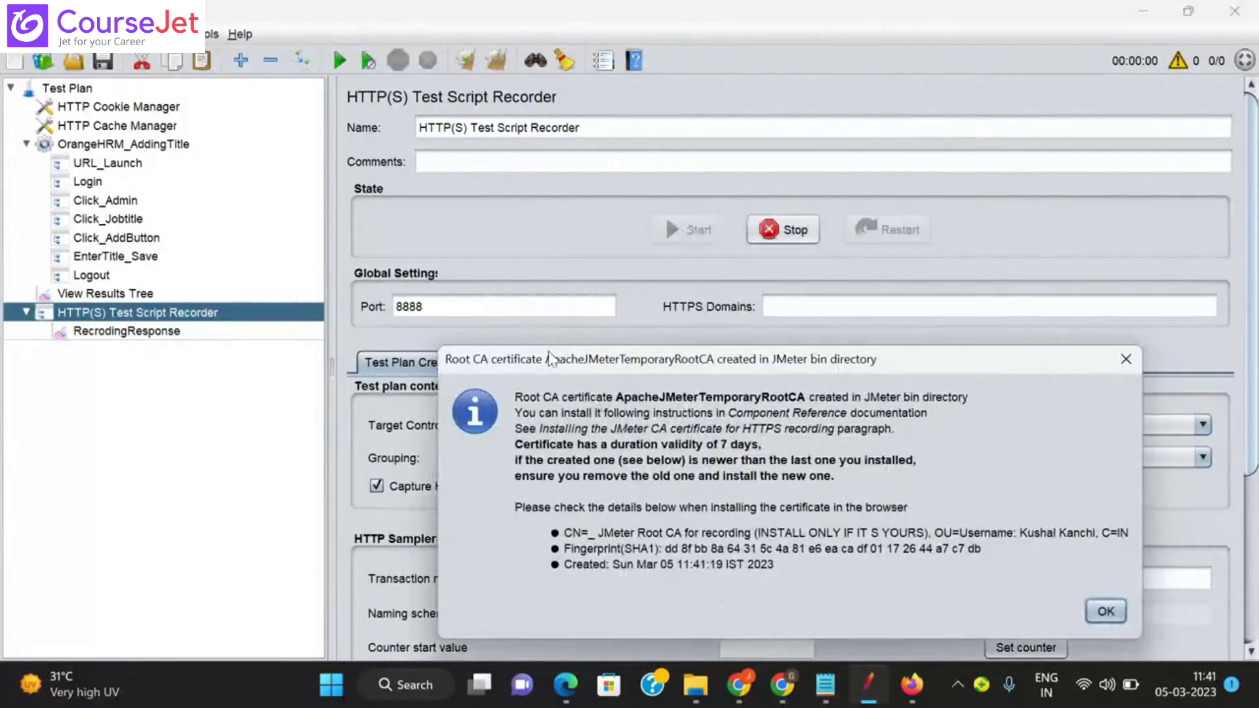
{"action": "left_click", "coordinate": [1105, 612]}
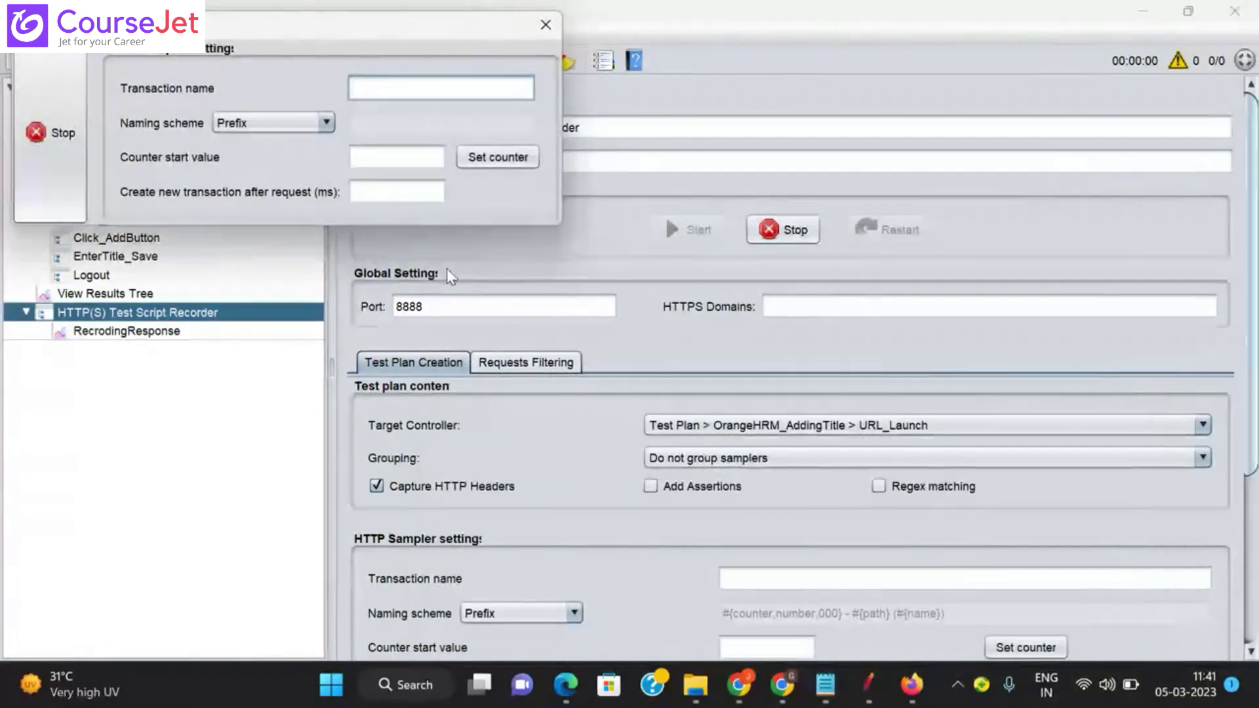
{"action": "left_click_drag", "start_coordinate": [295, 23], "coordinate": [718, 102]}
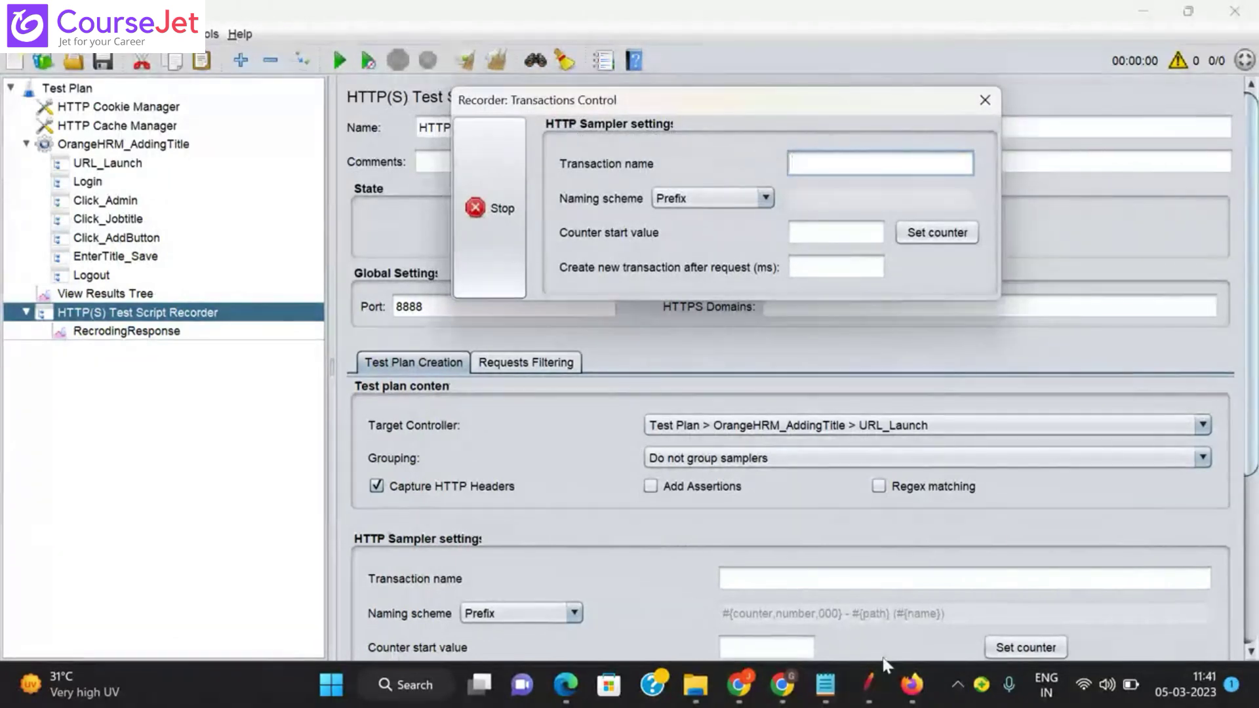
Step: In Firefox, paste the OrangeHRM site URL and load it through the recording proxy
{"action": "left_click", "coordinate": [910, 687]}
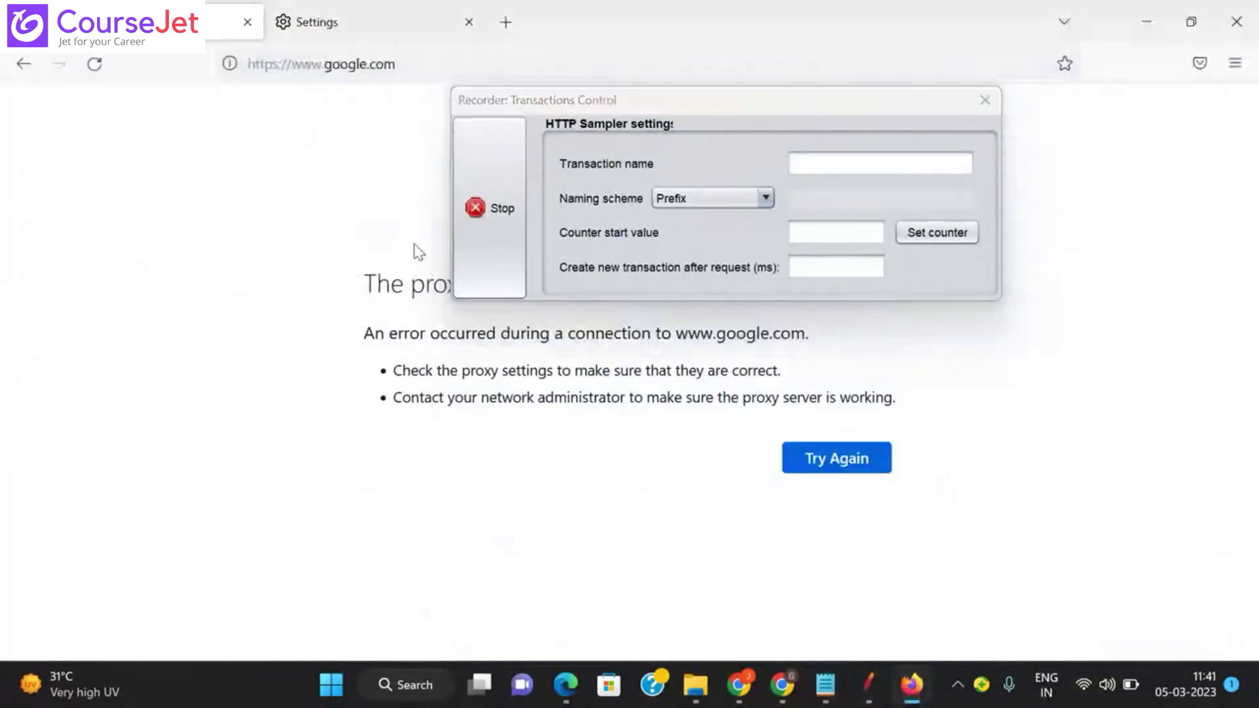
{"action": "left_click", "coordinate": [371, 64]}
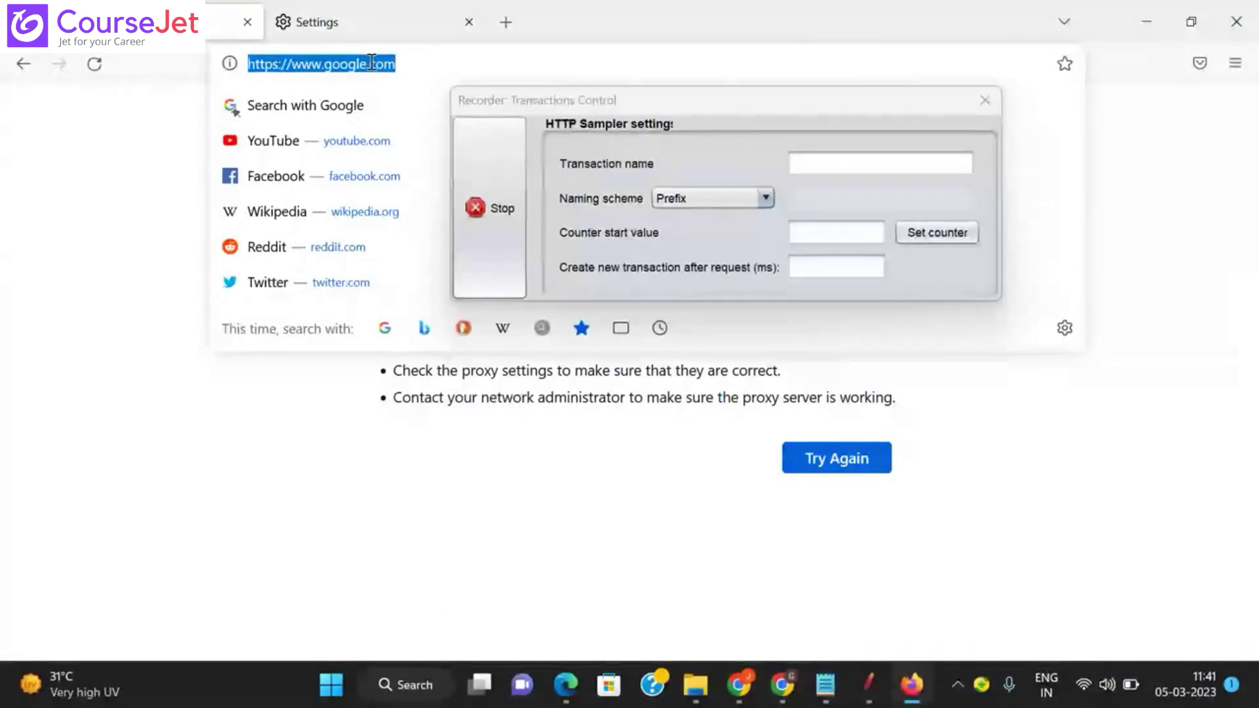
{"action": "type", "text": "https://opensource-demo.orangehrmlive.com/"}
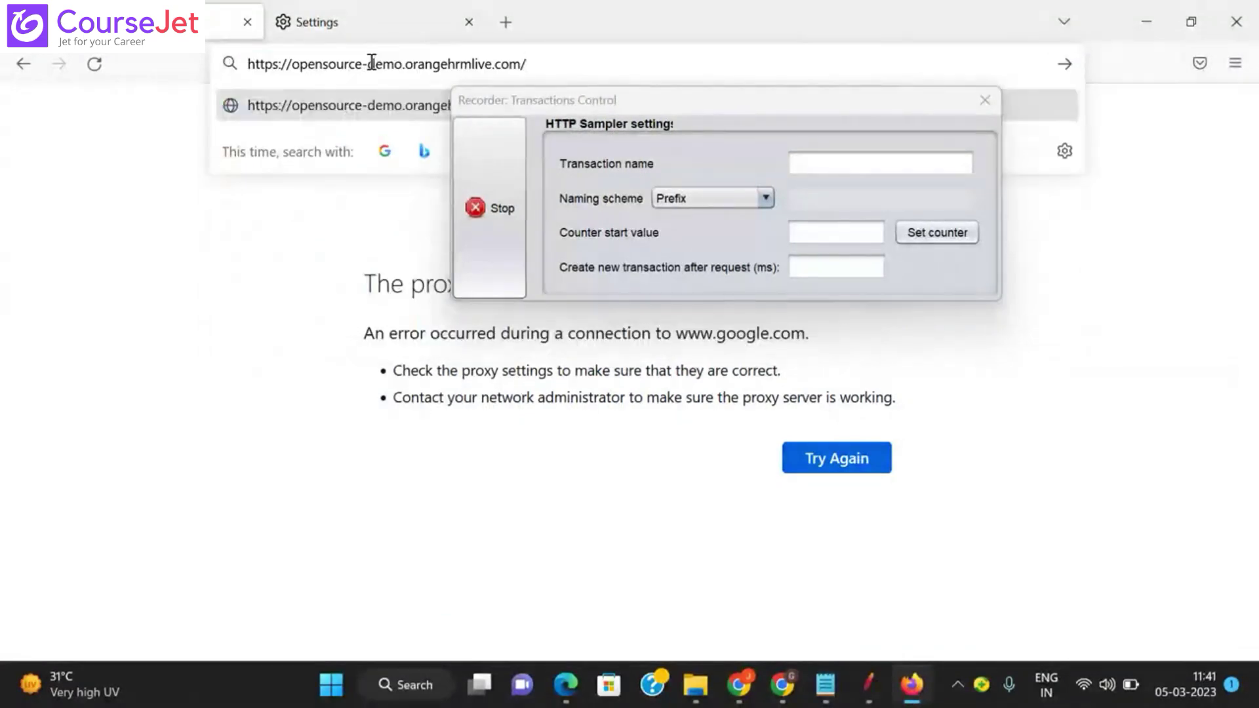
{"action": "key", "text": "Return"}
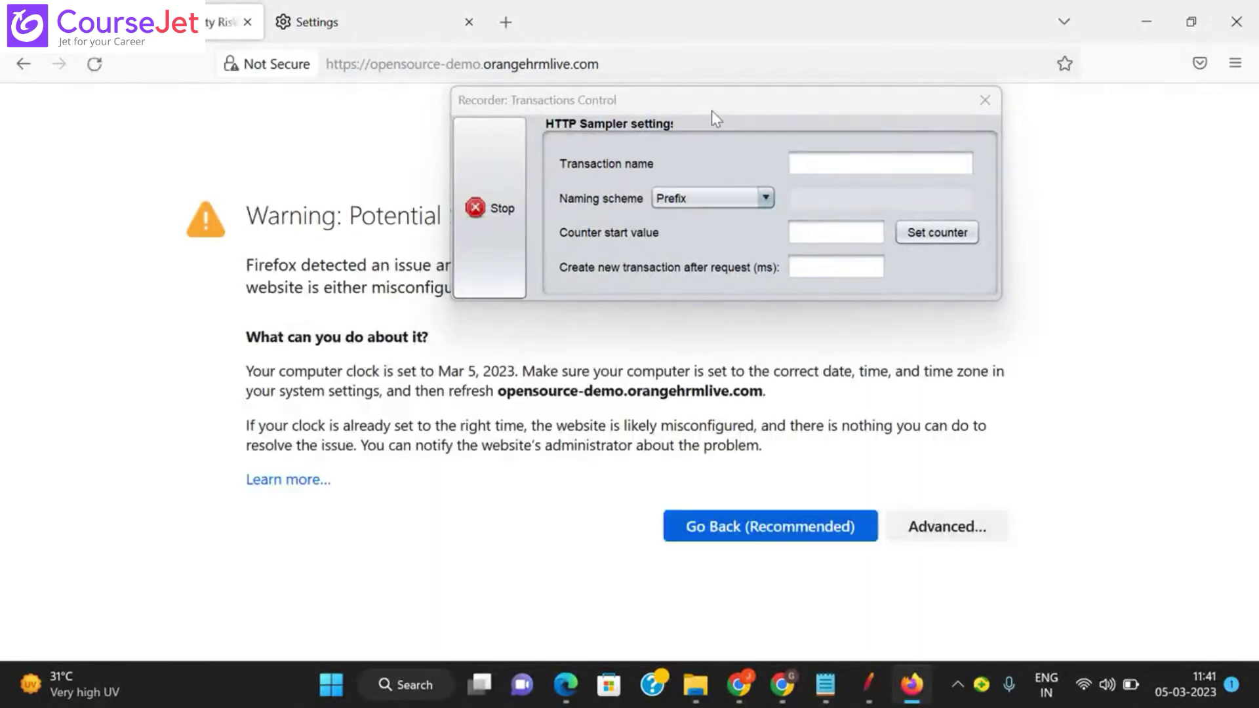
{"action": "left_click_drag", "start_coordinate": [711, 110], "coordinate": [763, 40]}
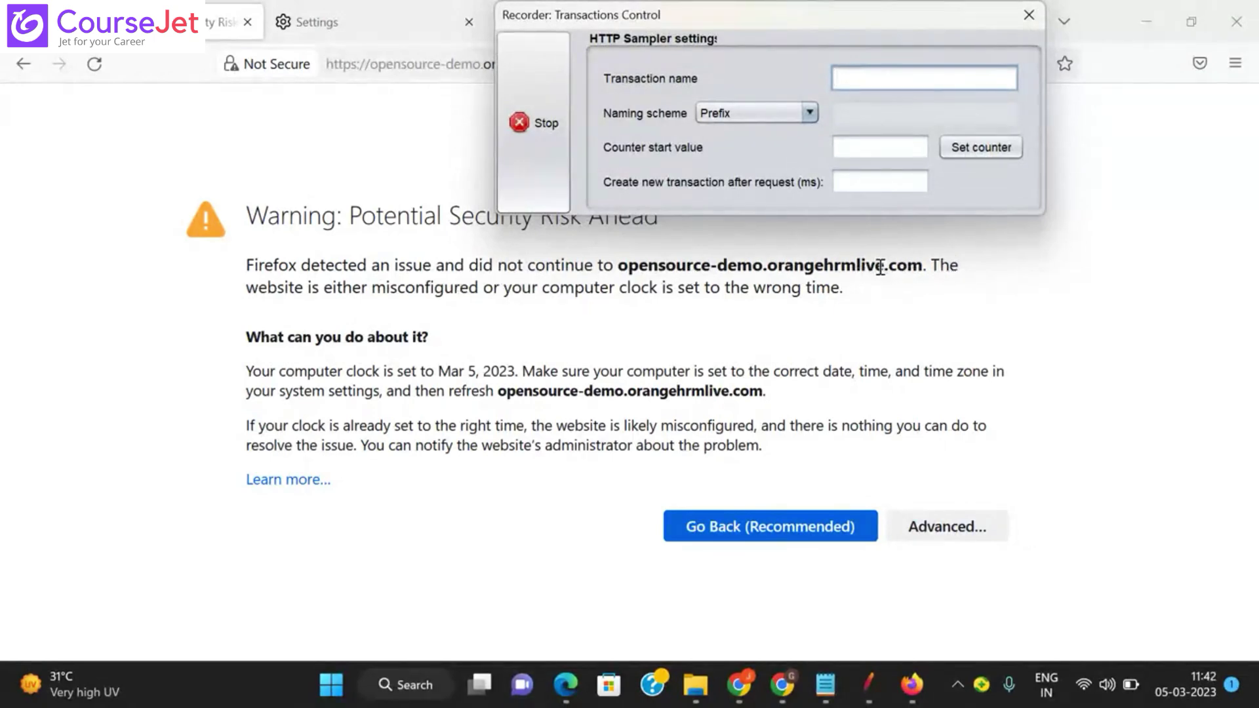
Step: Accept the expired-certificate risk to reach the OrangeHRM login page, moving the recorder window aside
{"action": "left_click", "coordinate": [957, 532]}
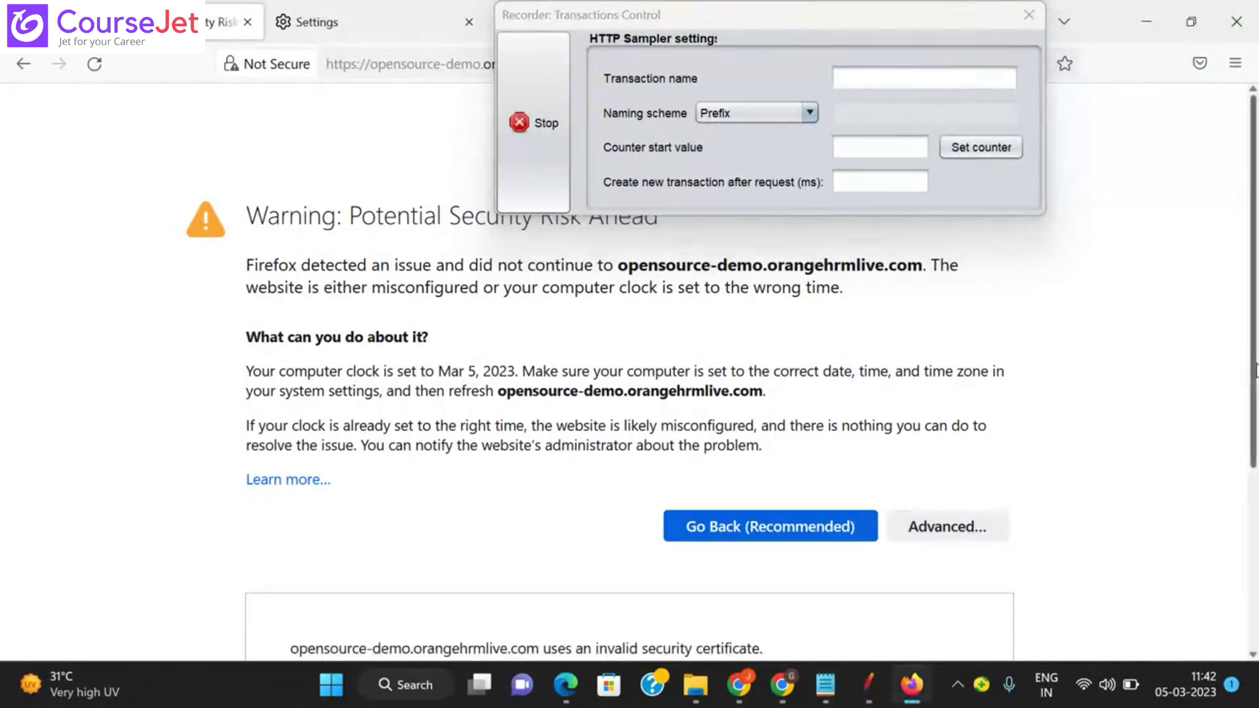
{"action": "left_click_drag", "start_coordinate": [1257, 374], "coordinate": [1248, 571]}
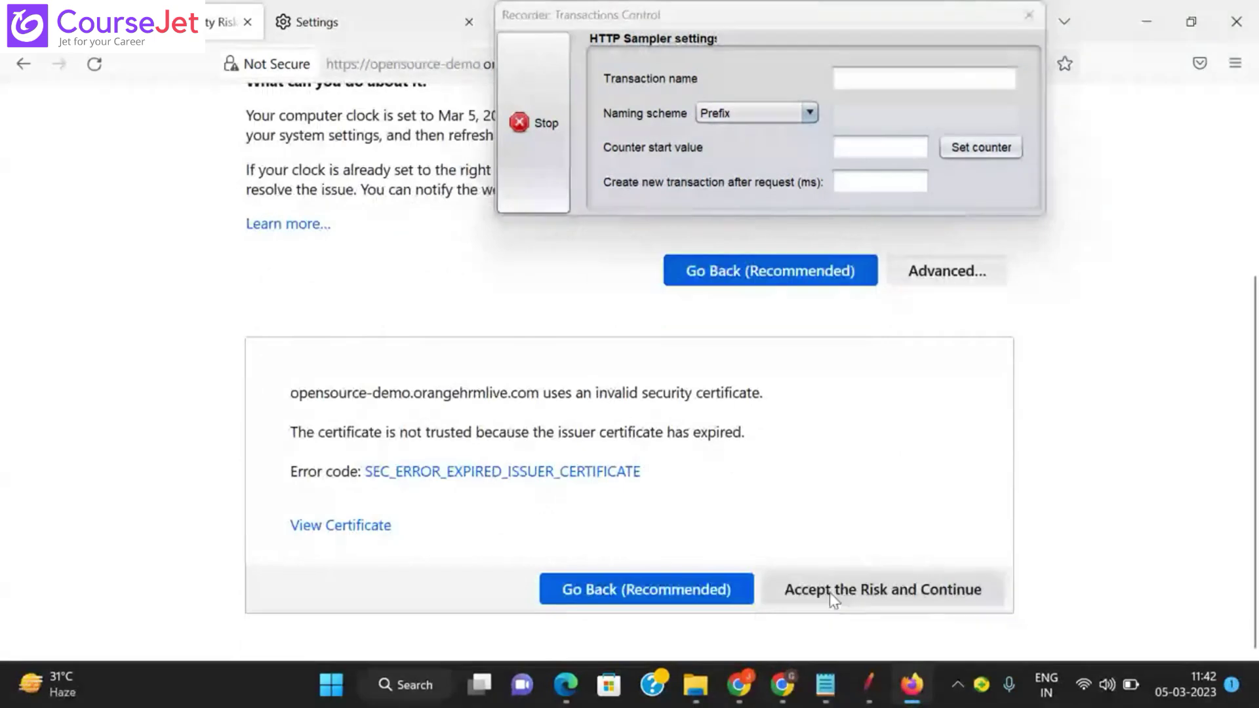
{"action": "left_click", "coordinate": [922, 589]}
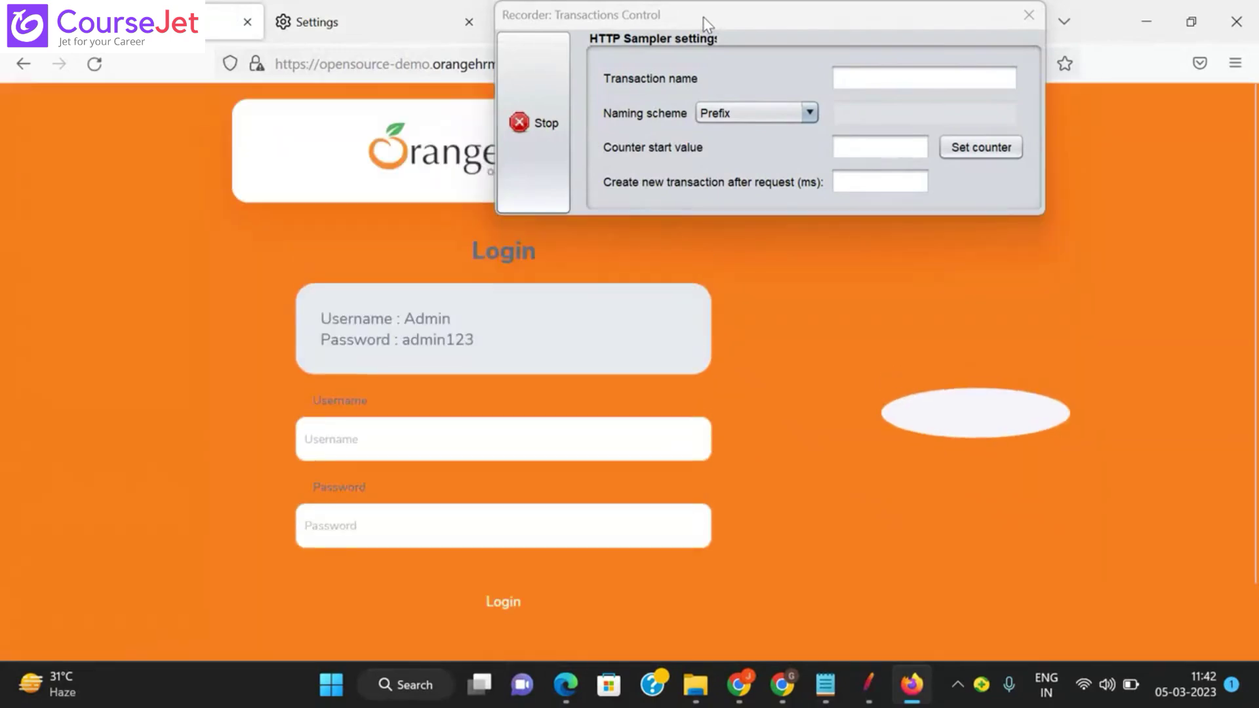
{"action": "left_click_drag", "start_coordinate": [703, 17], "coordinate": [734, 52]}
{"action": "key", "text": "alt+Tab"}
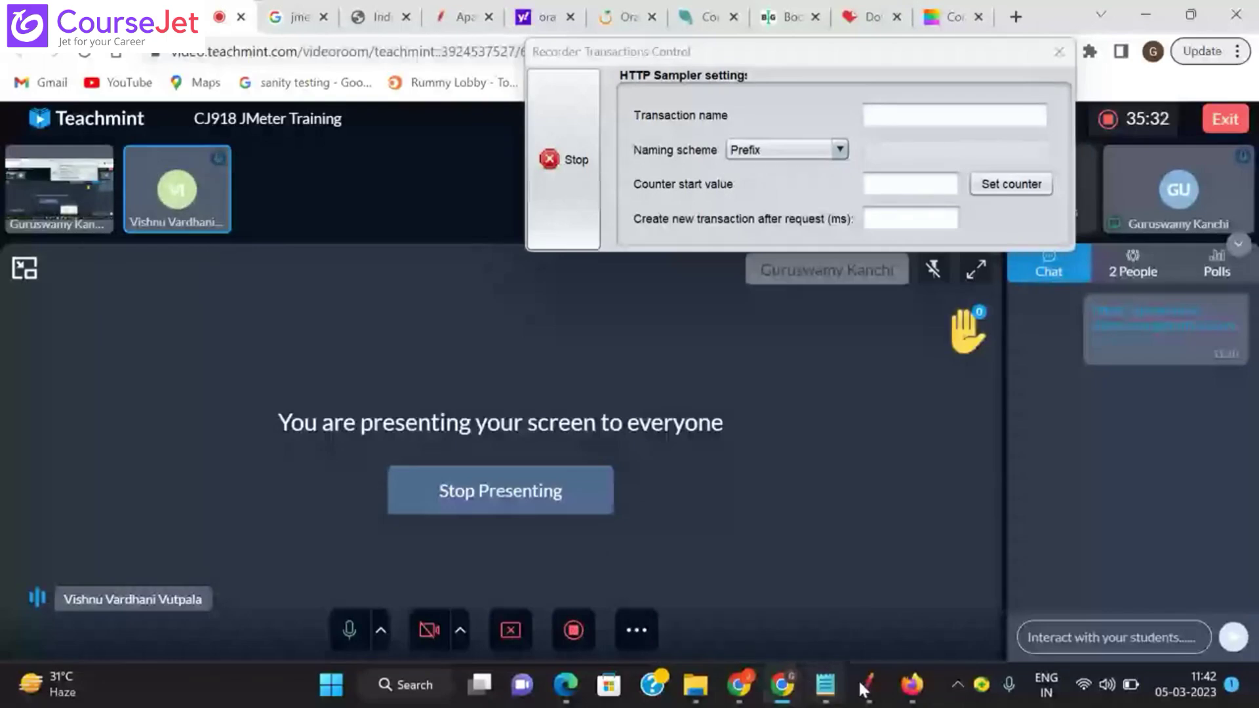
Step: Bring the Firefox window with the OrangeHRM login page back to the front
{"action": "left_click", "coordinate": [915, 686]}
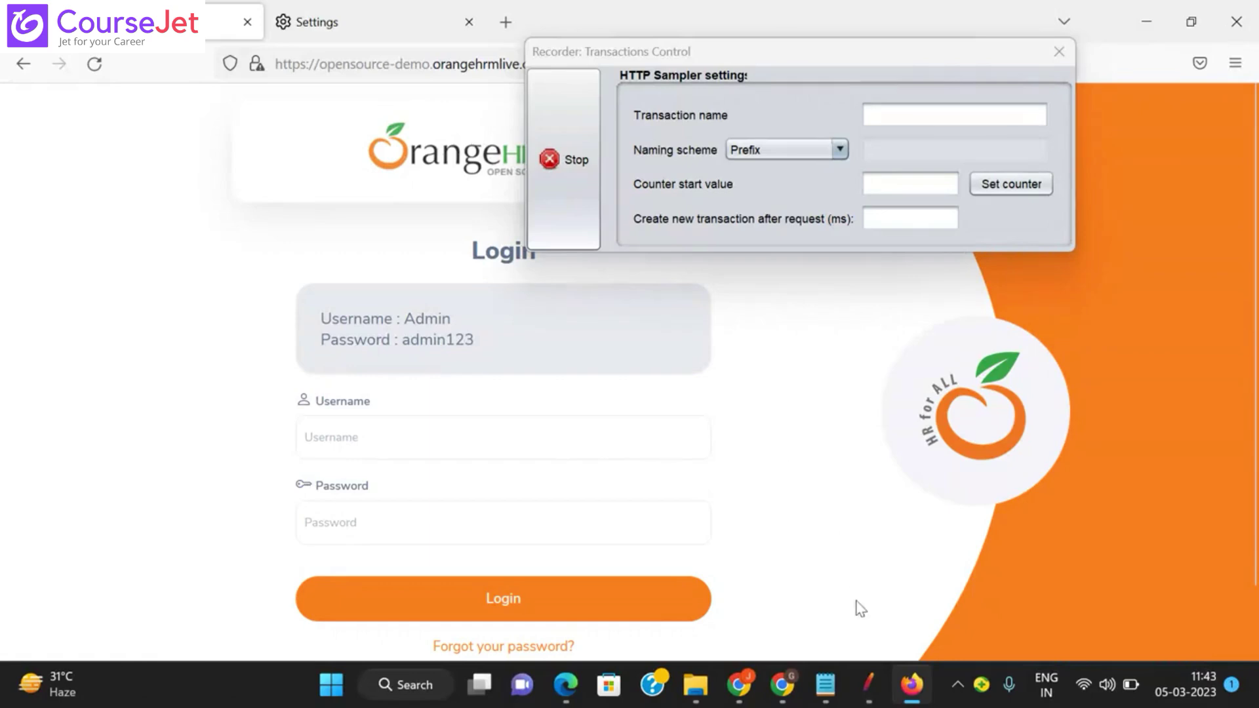
{"action": "mouse_move", "coordinate": [873, 680]}
Step: Inspect the captured /canonical.html-1 request under URL_Launch, then reselect HTTP(S) Test Script Recorder
{"action": "left_click", "coordinate": [865, 678]}
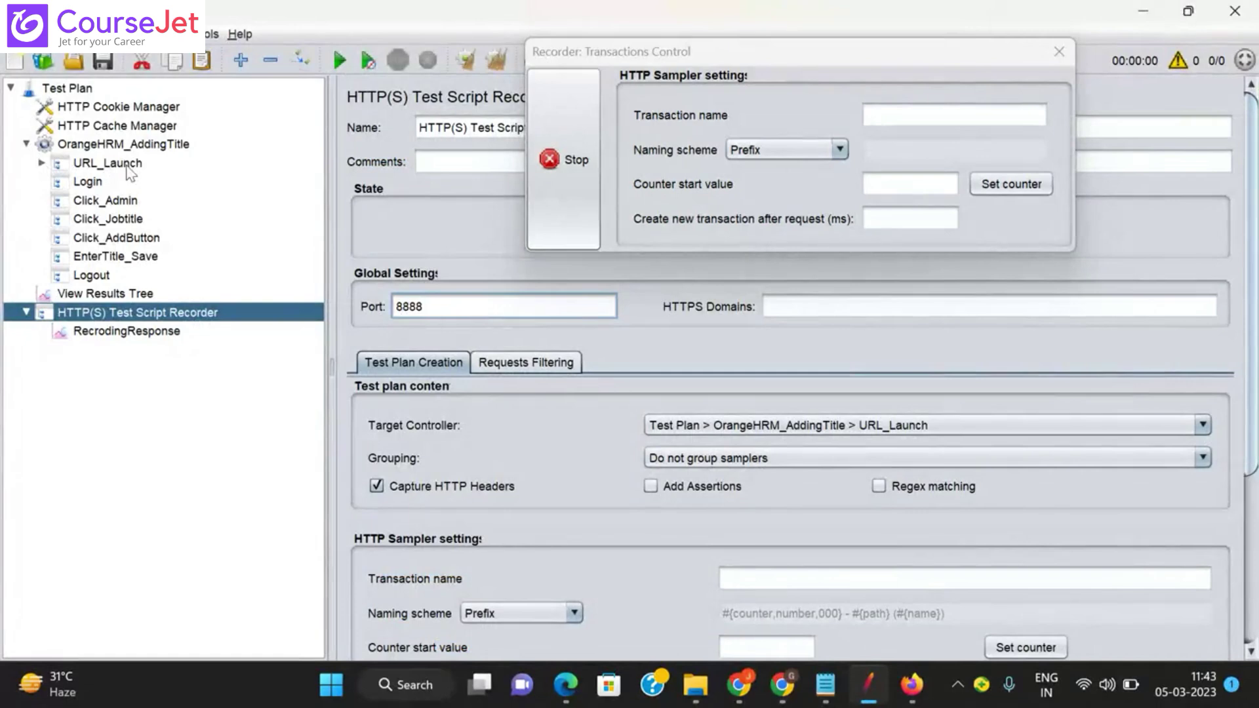
{"action": "left_click", "coordinate": [42, 164]}
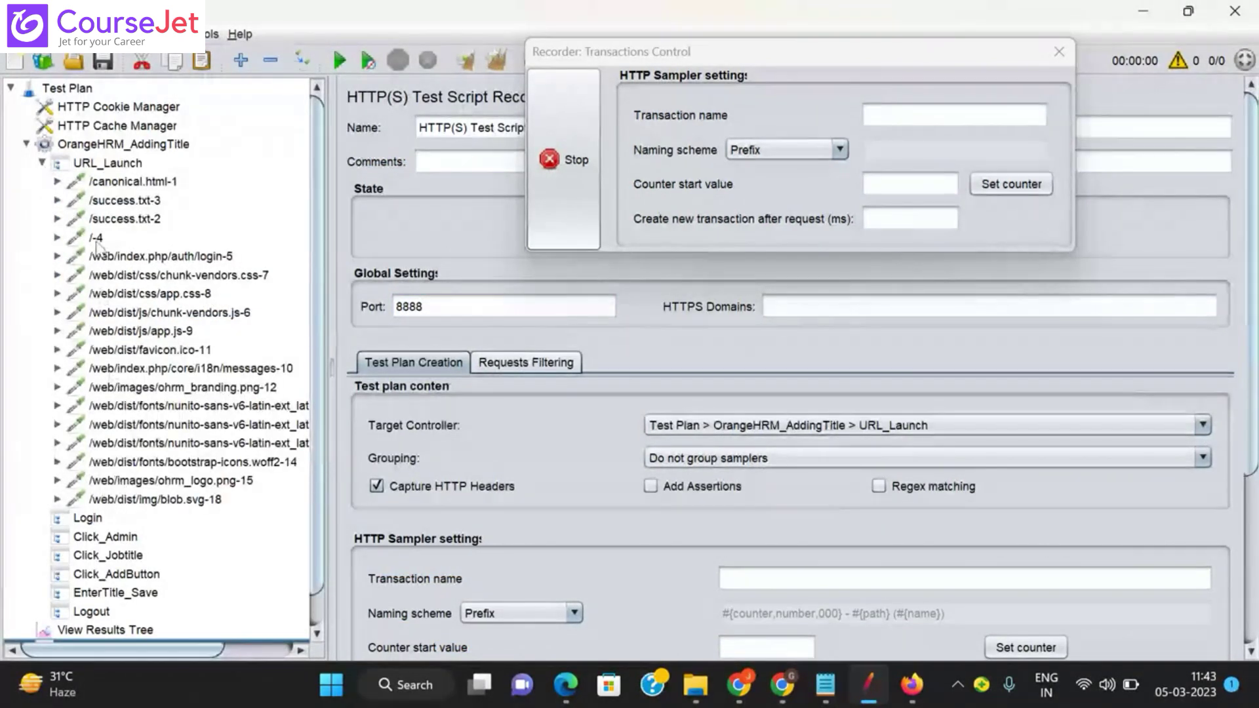
{"action": "left_click", "coordinate": [126, 184]}
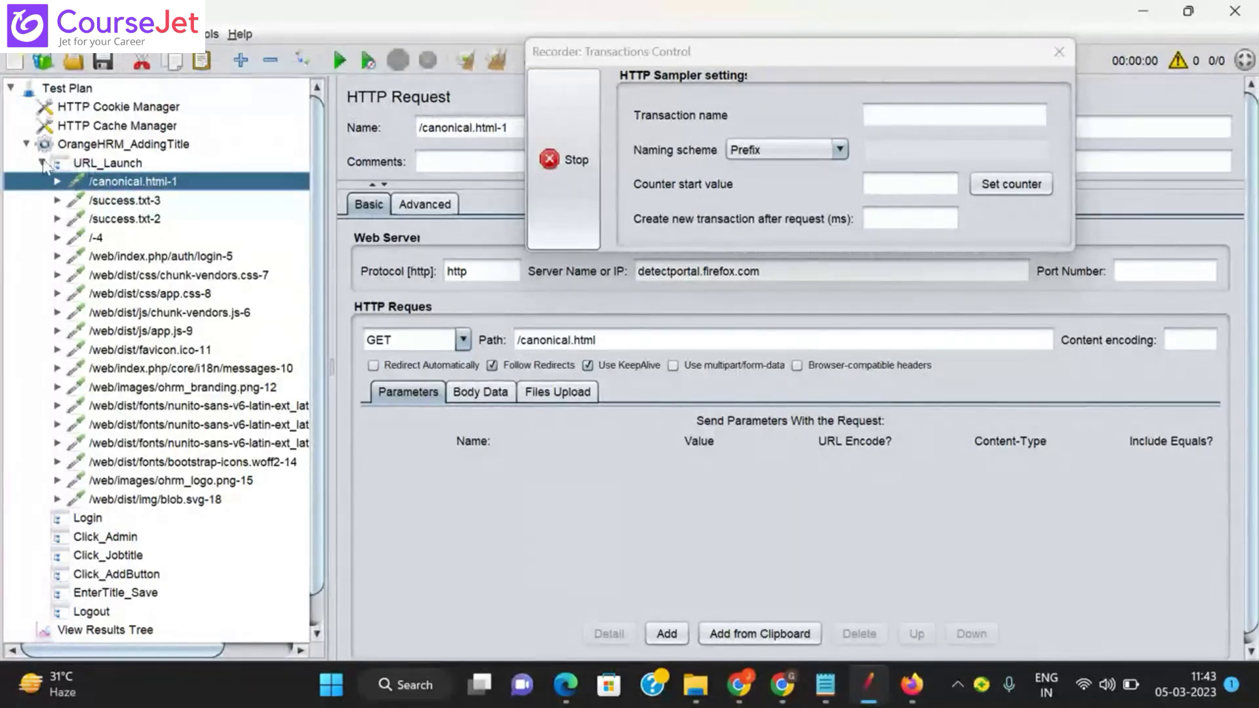
{"action": "left_click", "coordinate": [41, 163]}
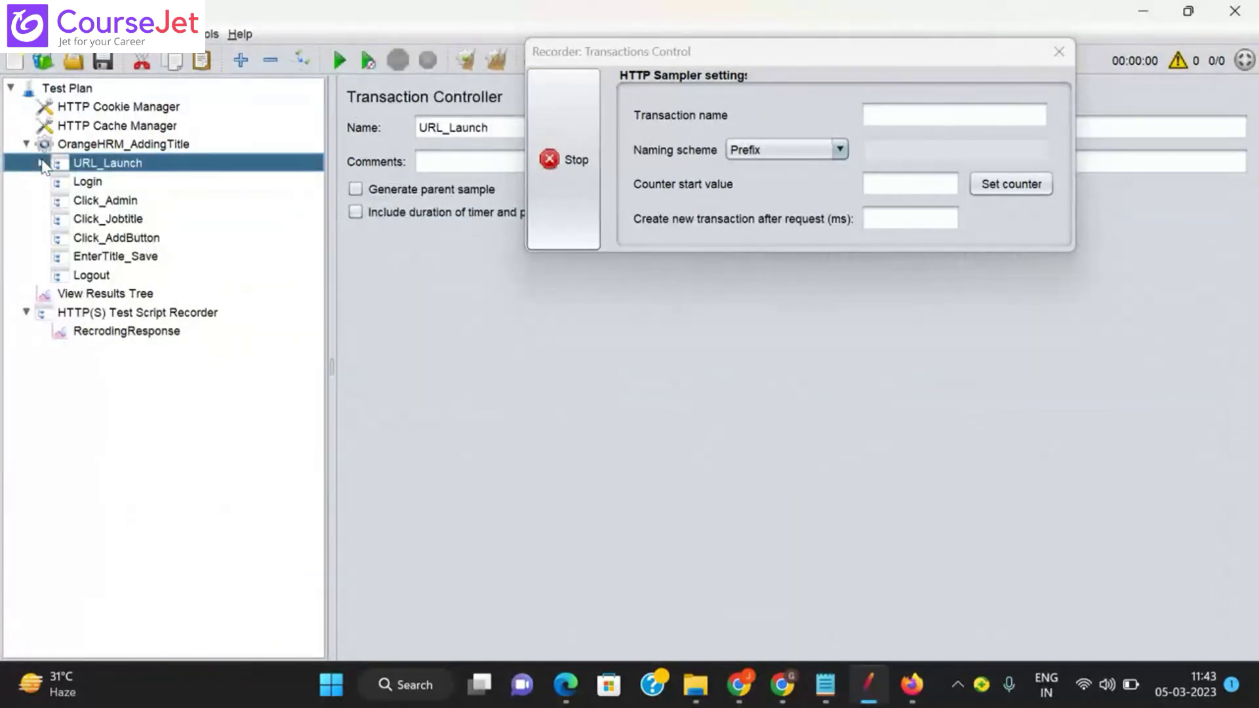
{"action": "left_click", "coordinate": [162, 311]}
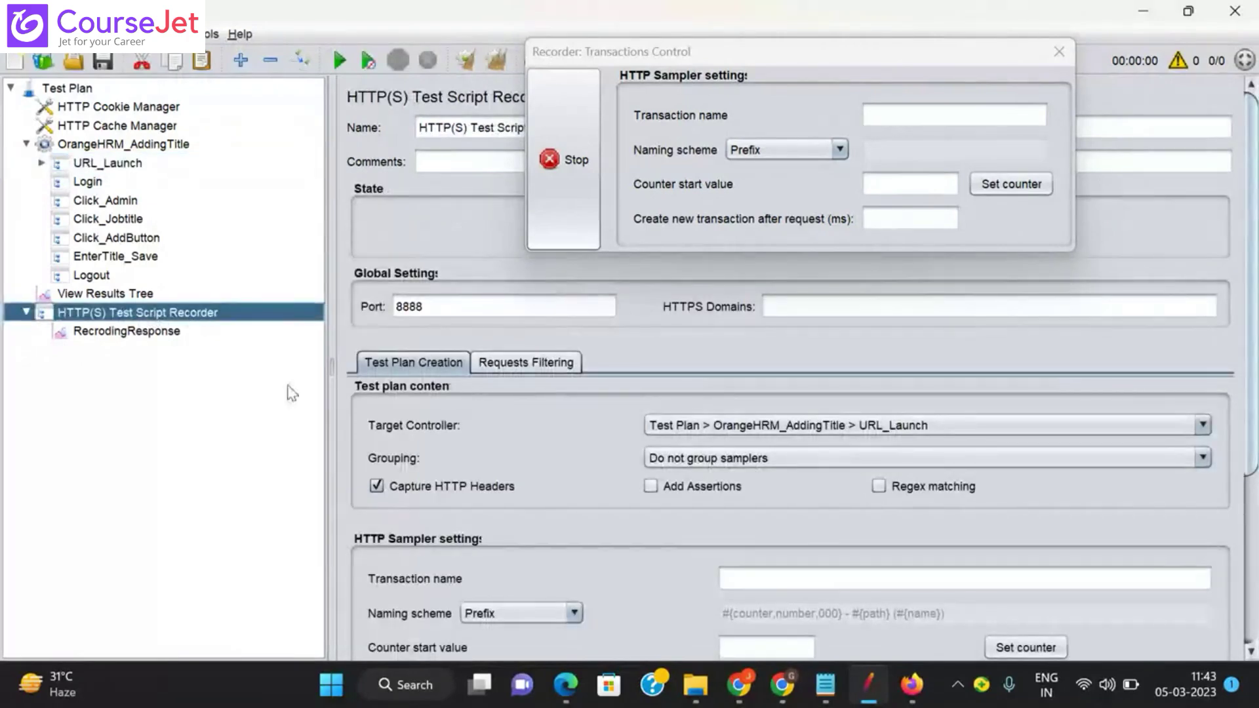
Step: Point the recorder's target controller at Test Plan > OrangeHRM_AddingTitle > Login
{"action": "left_click", "coordinate": [929, 430]}
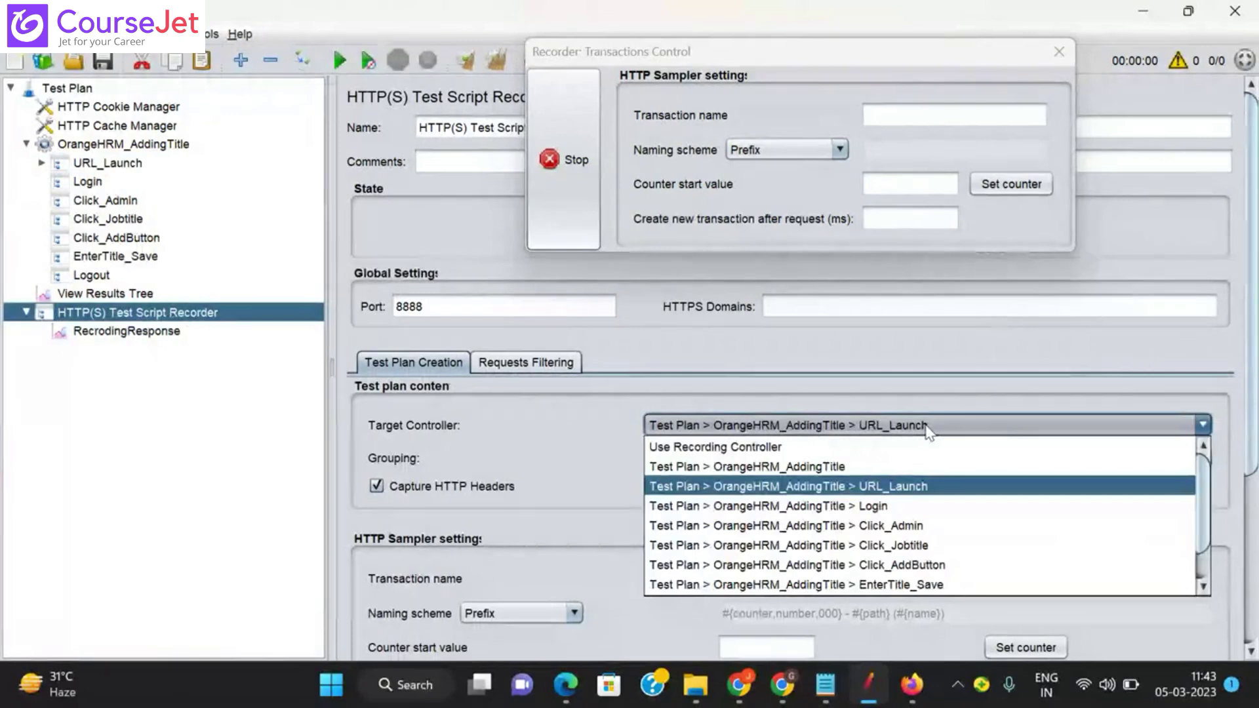
{"action": "left_click", "coordinate": [870, 507]}
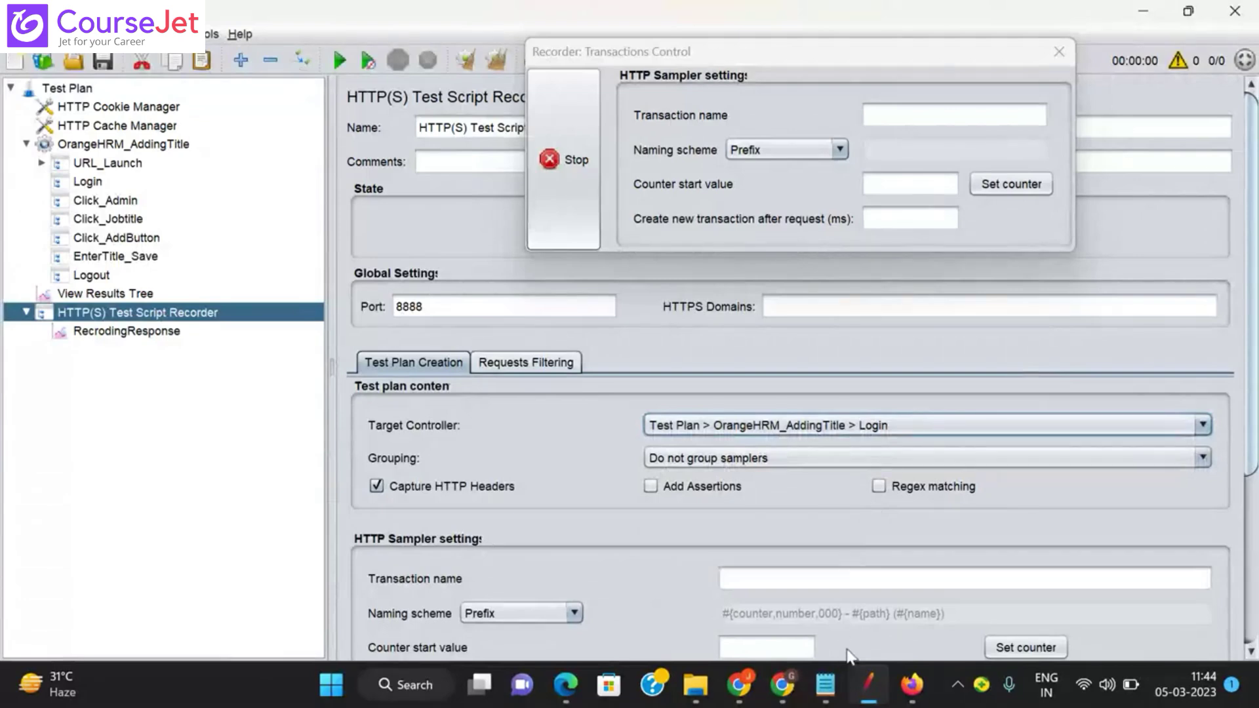
{"action": "left_click", "coordinate": [911, 685]}
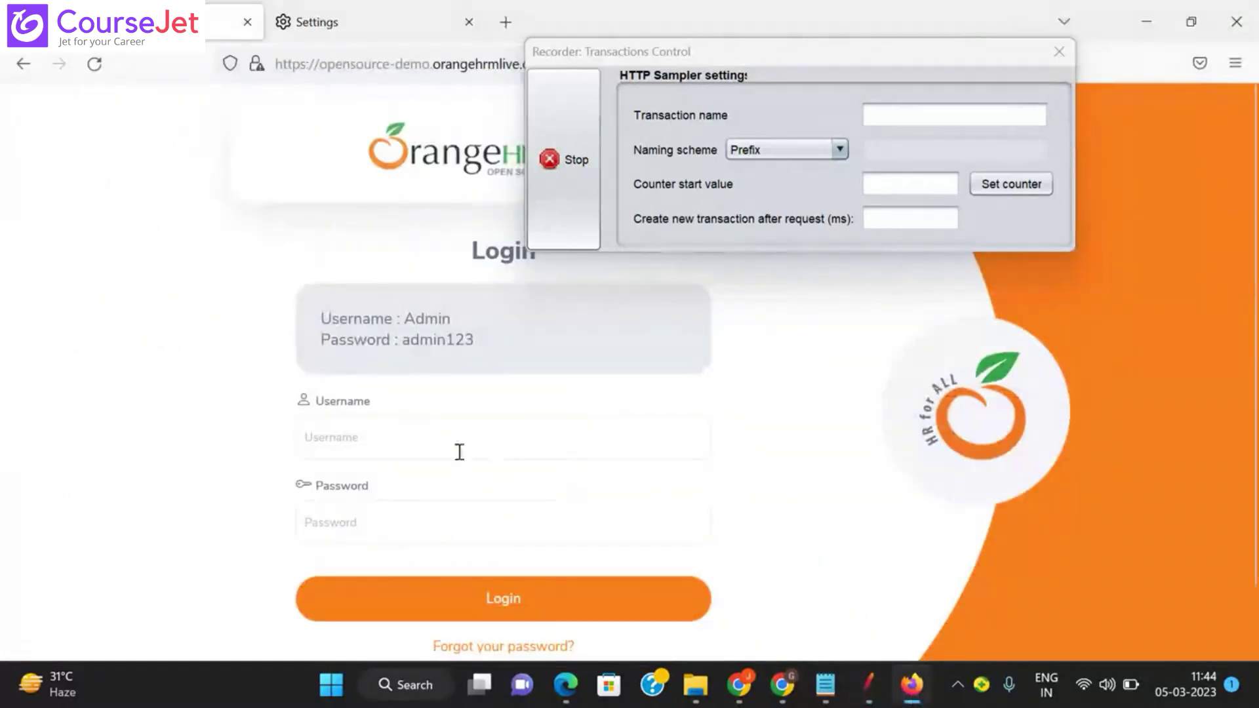
Step: Log in to OrangeHRM with the demo admin username and password, declining the save-login offer
{"action": "left_click", "coordinate": [424, 439]}
{"action": "type", "text": "A"}
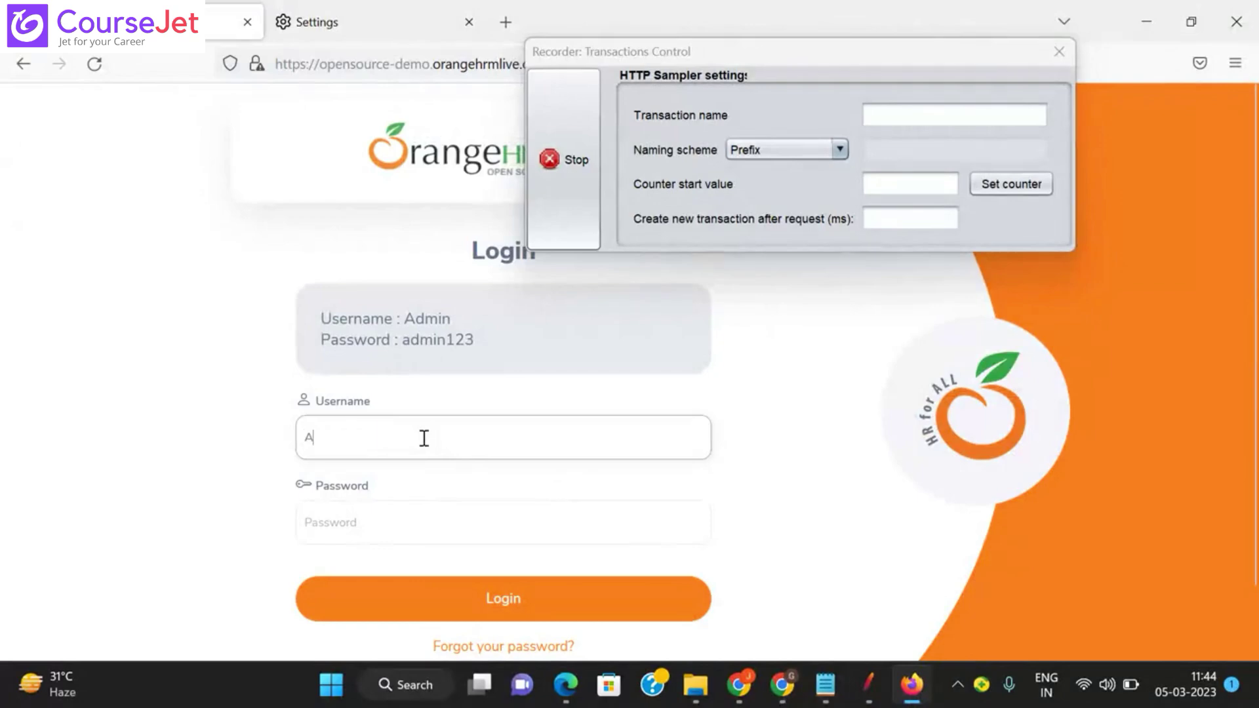
{"action": "type", "text": "dmin"}
{"action": "left_click", "coordinate": [366, 515]}
{"action": "type", "text": "ad"}
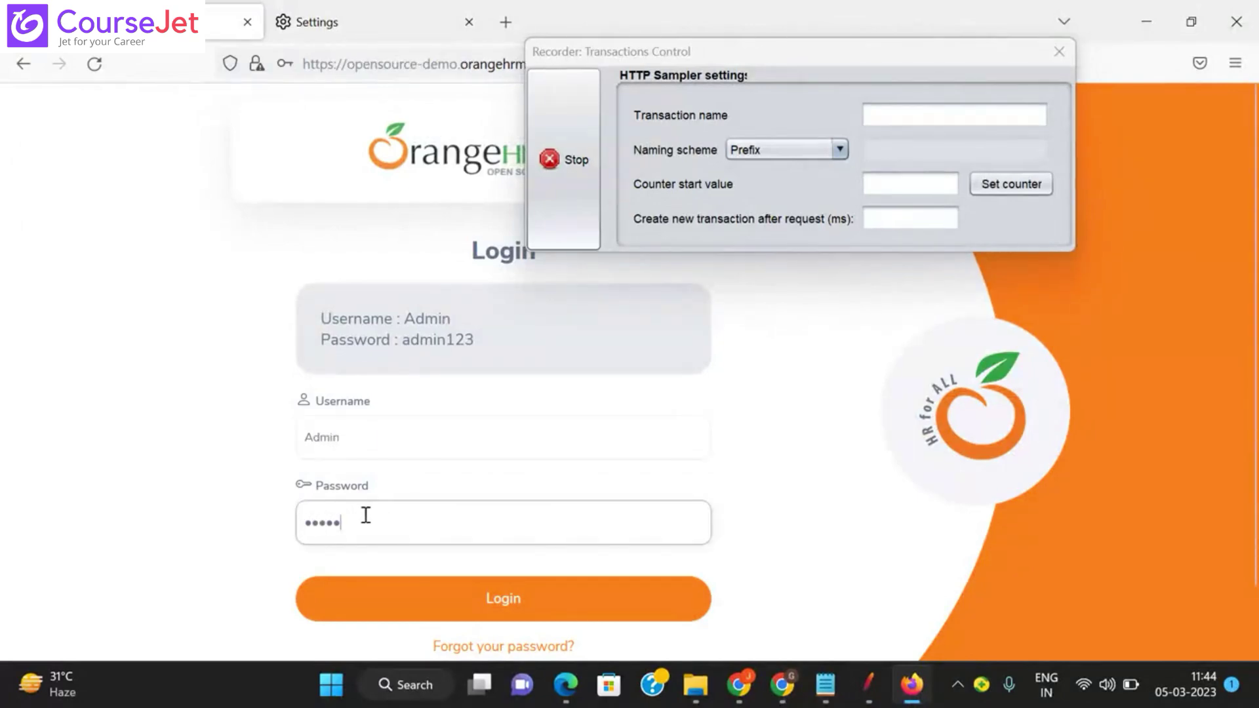
{"action": "type", "text": "min123"}
{"action": "left_click", "coordinate": [505, 603]}
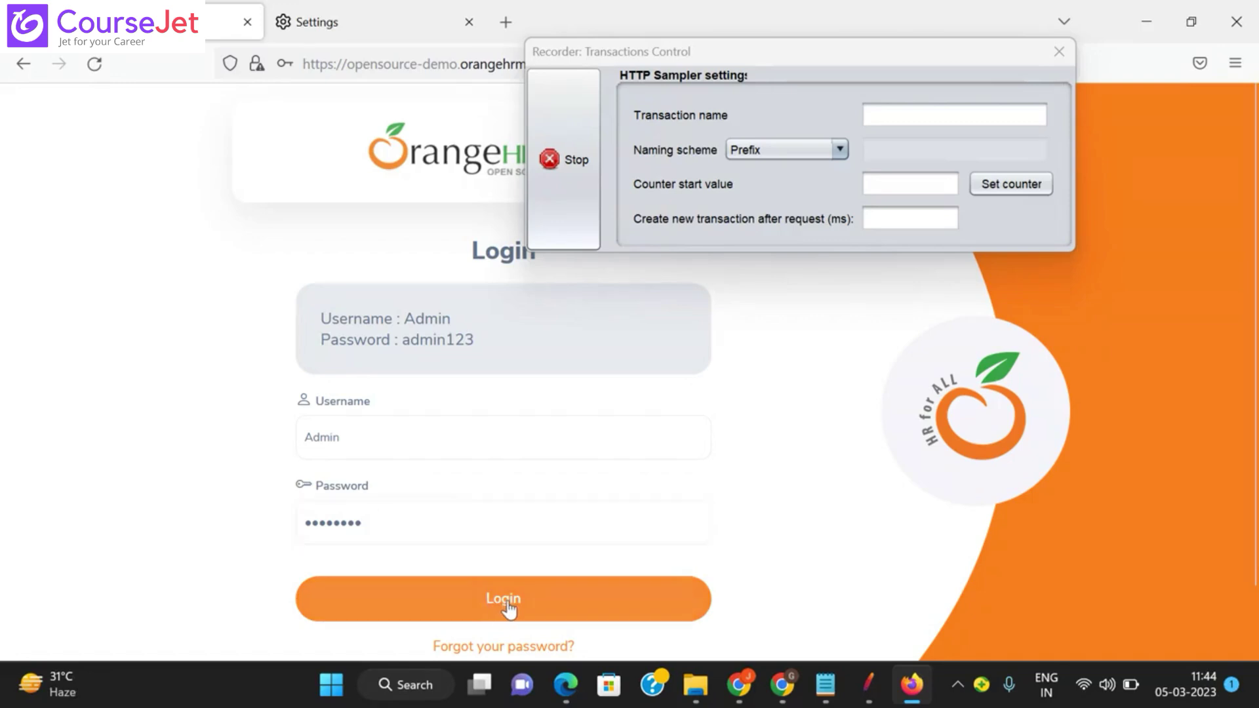
{"action": "left_click", "coordinate": [558, 316]}
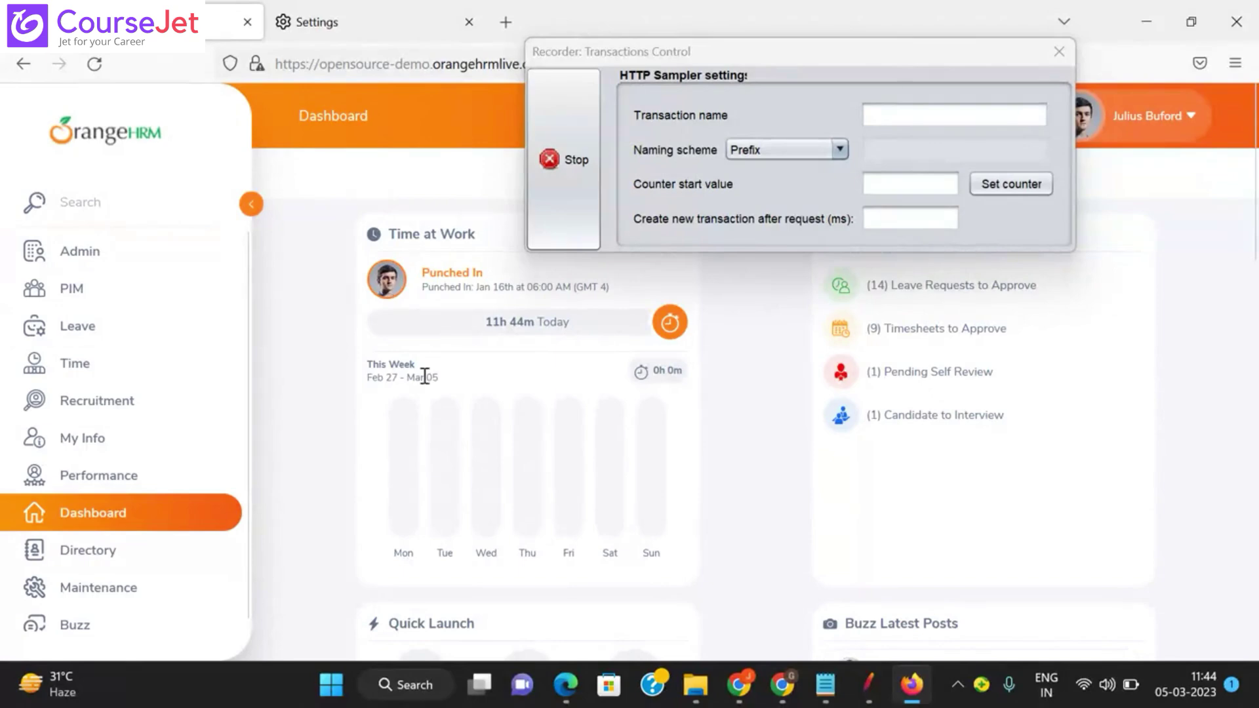
{"action": "left_click", "coordinate": [871, 683]}
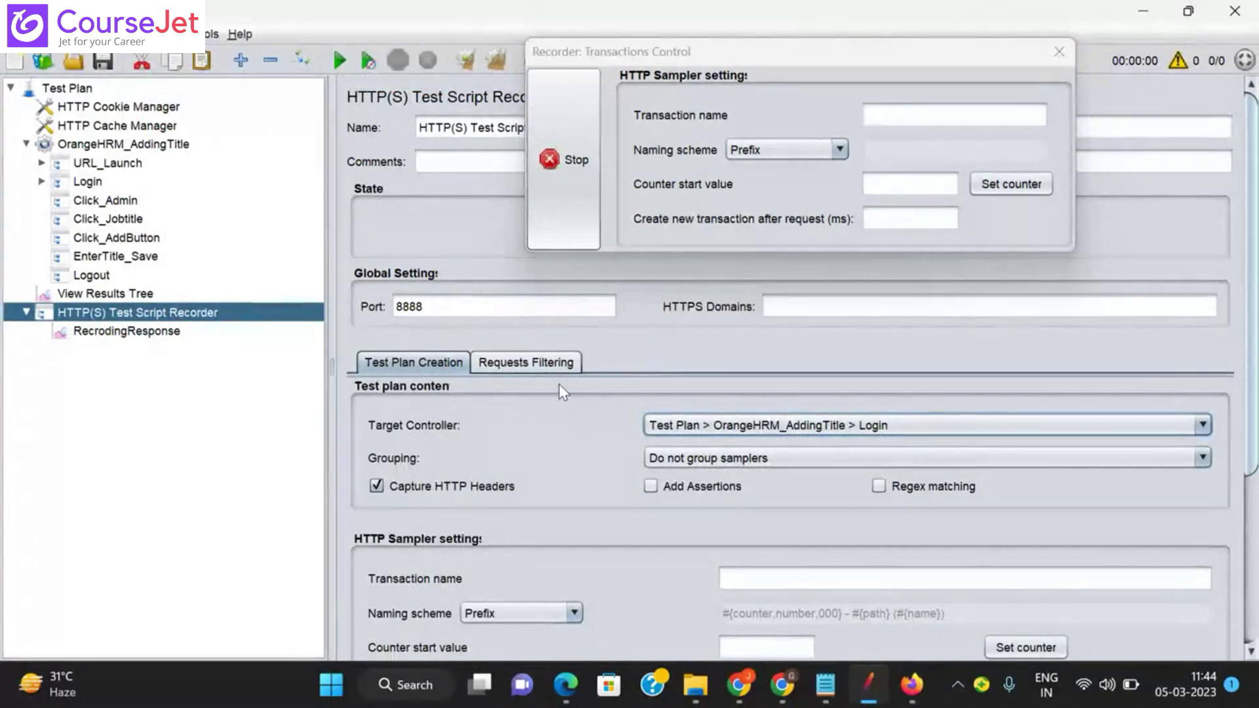
Step: Set the recorder's target controller to Click_Admin and record opening OrangeHRM's Admin page
{"action": "left_click", "coordinate": [952, 431]}
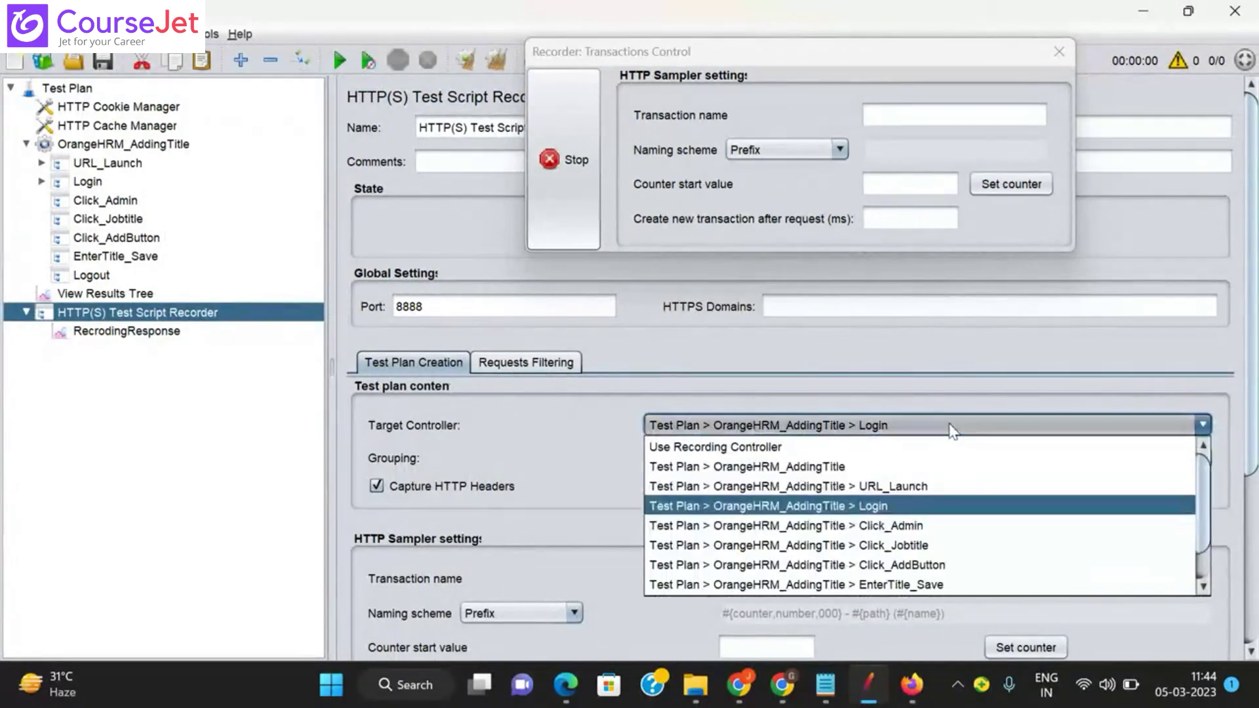
{"action": "left_click", "coordinate": [888, 525]}
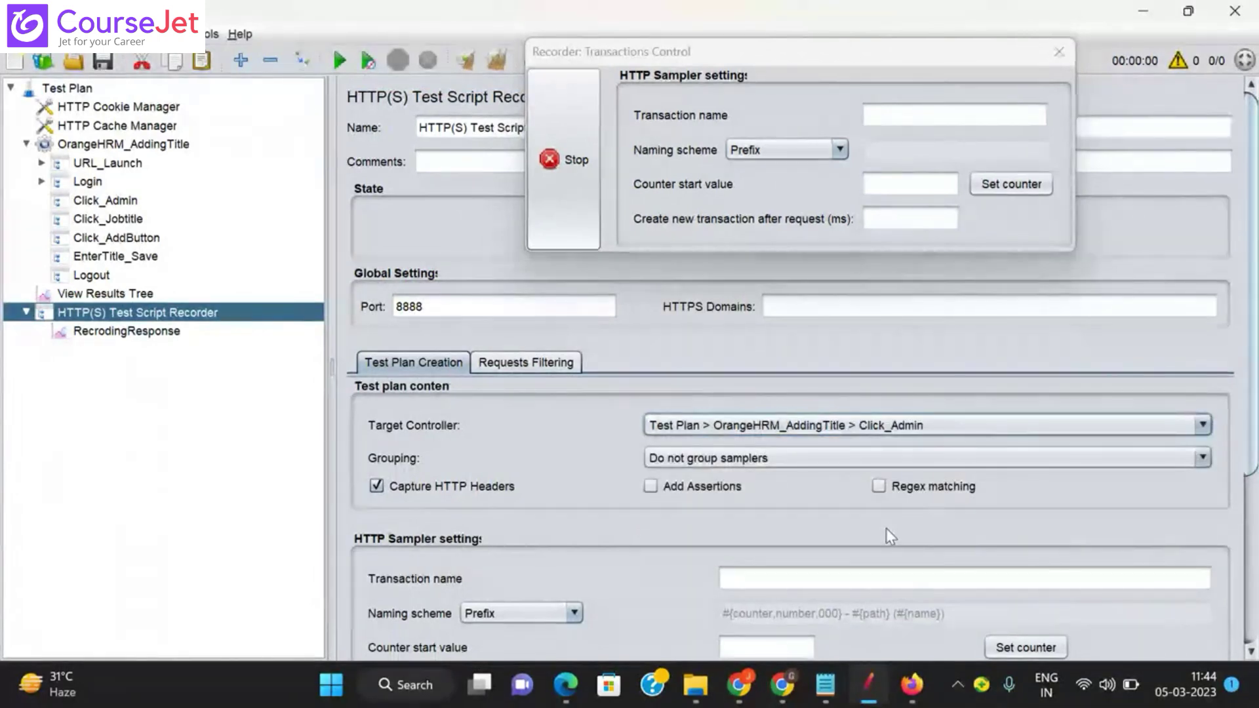
{"action": "left_click", "coordinate": [915, 700]}
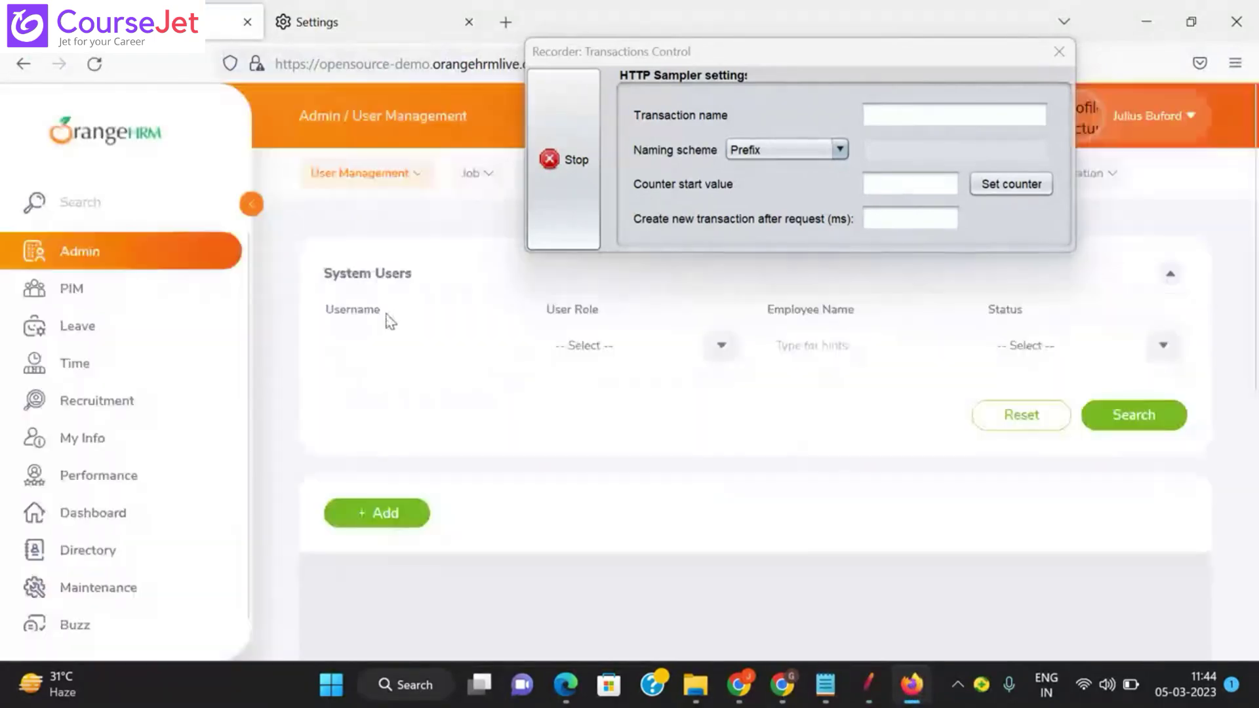
Step: Move the recorder control window aside and reopen JMeter's target controller list
{"action": "left_click_drag", "start_coordinate": [725, 61], "coordinate": [876, 95]}
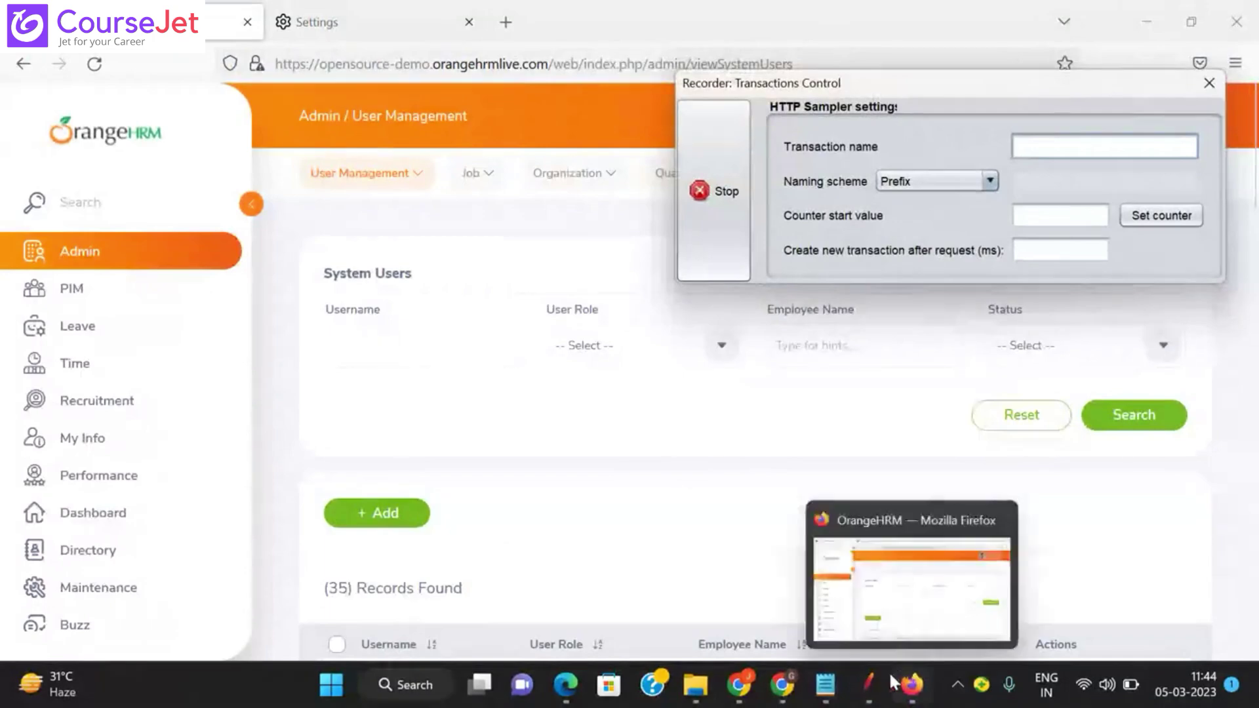
{"action": "left_click", "coordinate": [868, 685]}
{"action": "left_click", "coordinate": [873, 425]}
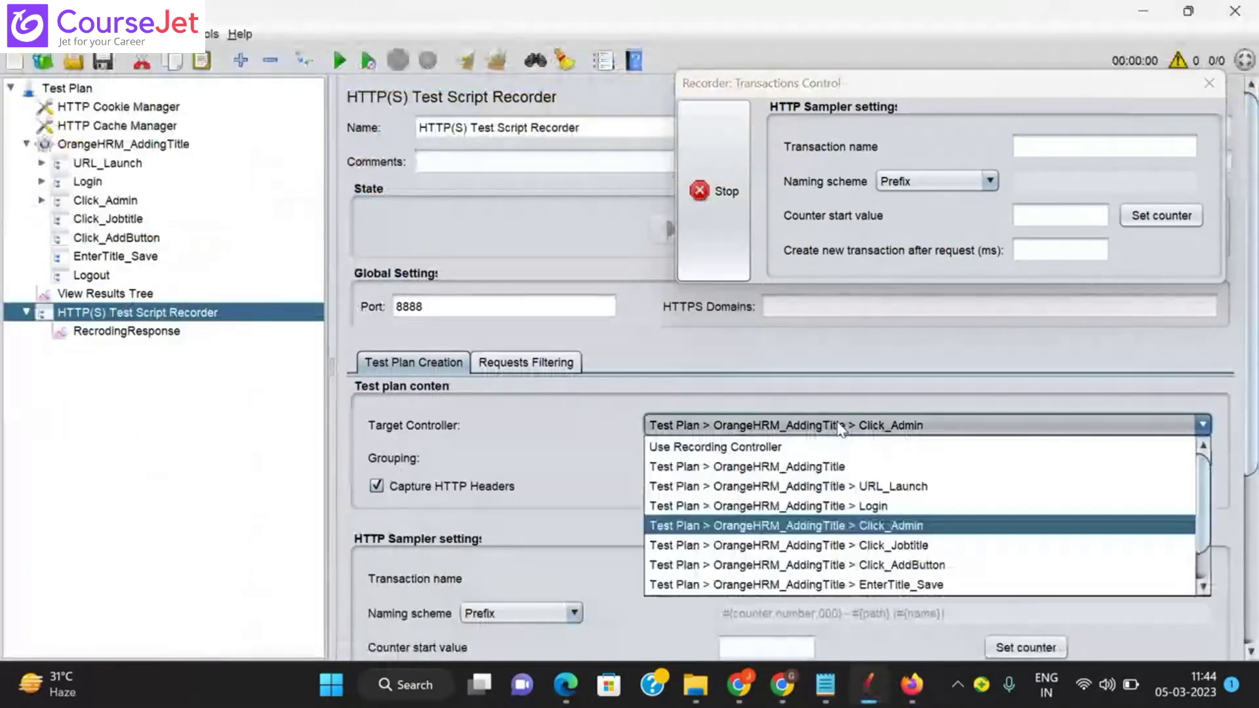
Step: Record navigating to Job > Job Titles into the Click_Jobtitle controller
{"action": "left_click", "coordinate": [882, 545]}
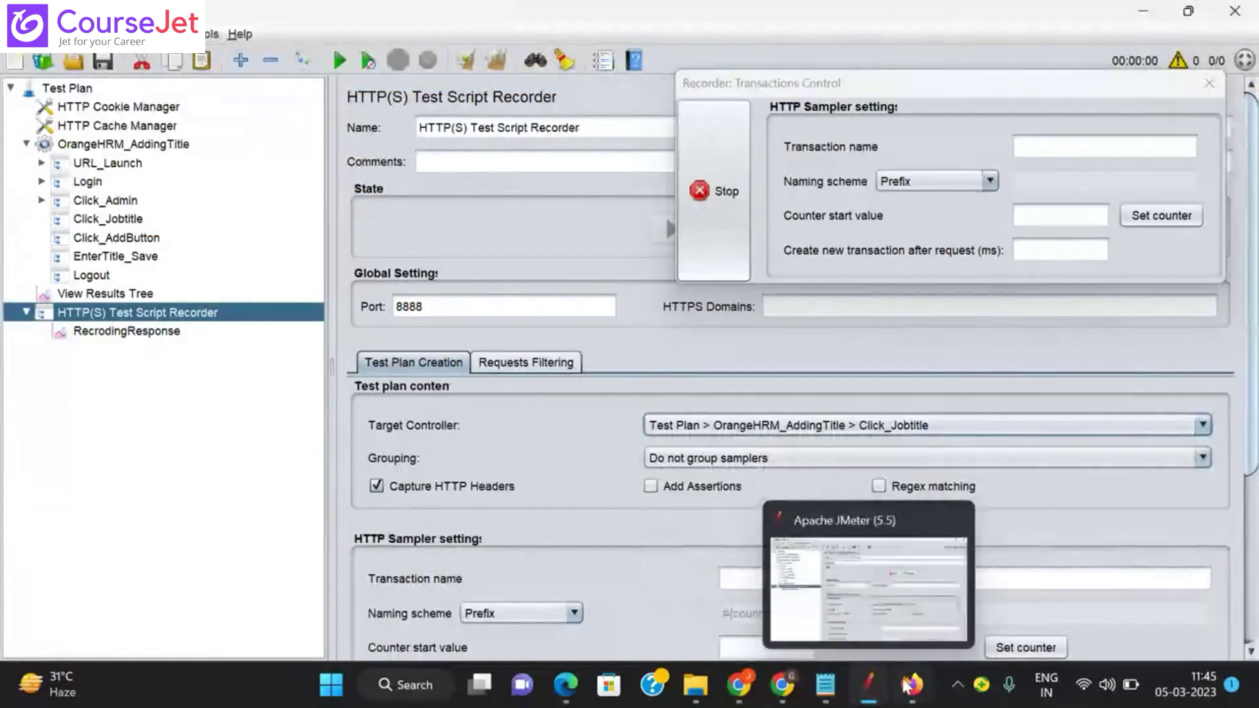
{"action": "left_click", "coordinate": [911, 685]}
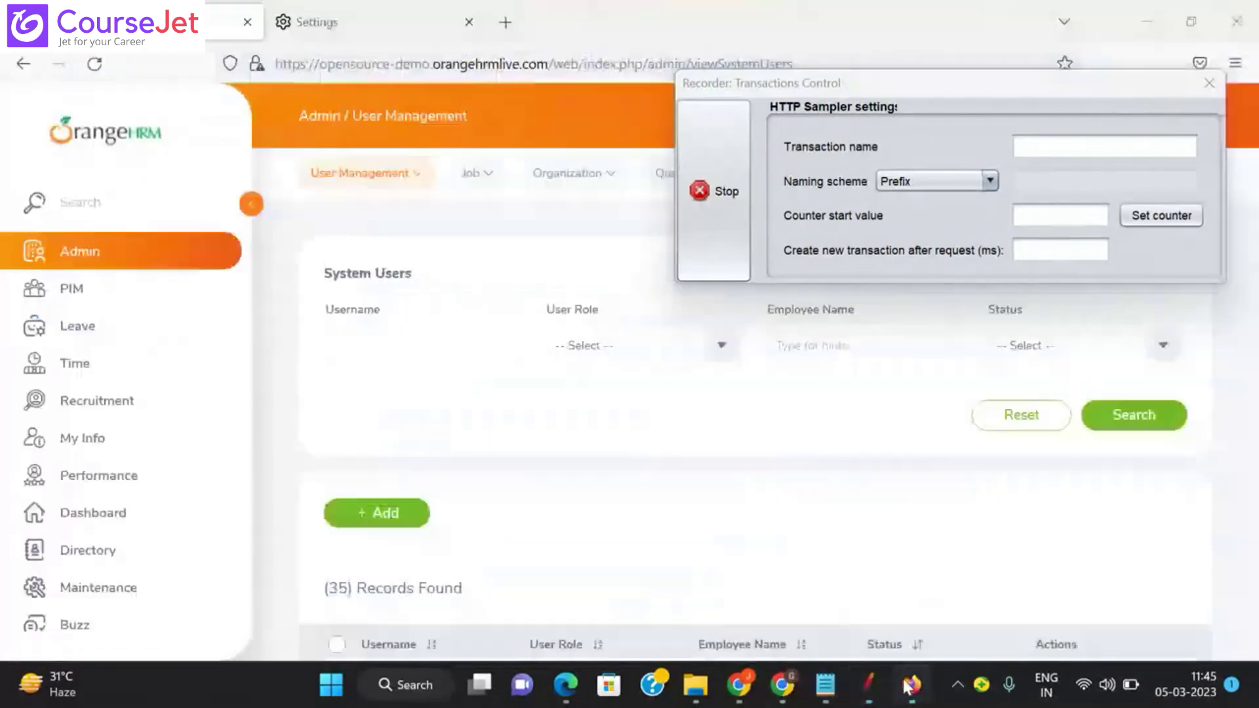
{"action": "left_click", "coordinate": [486, 183]}
{"action": "left_click", "coordinate": [495, 233]}
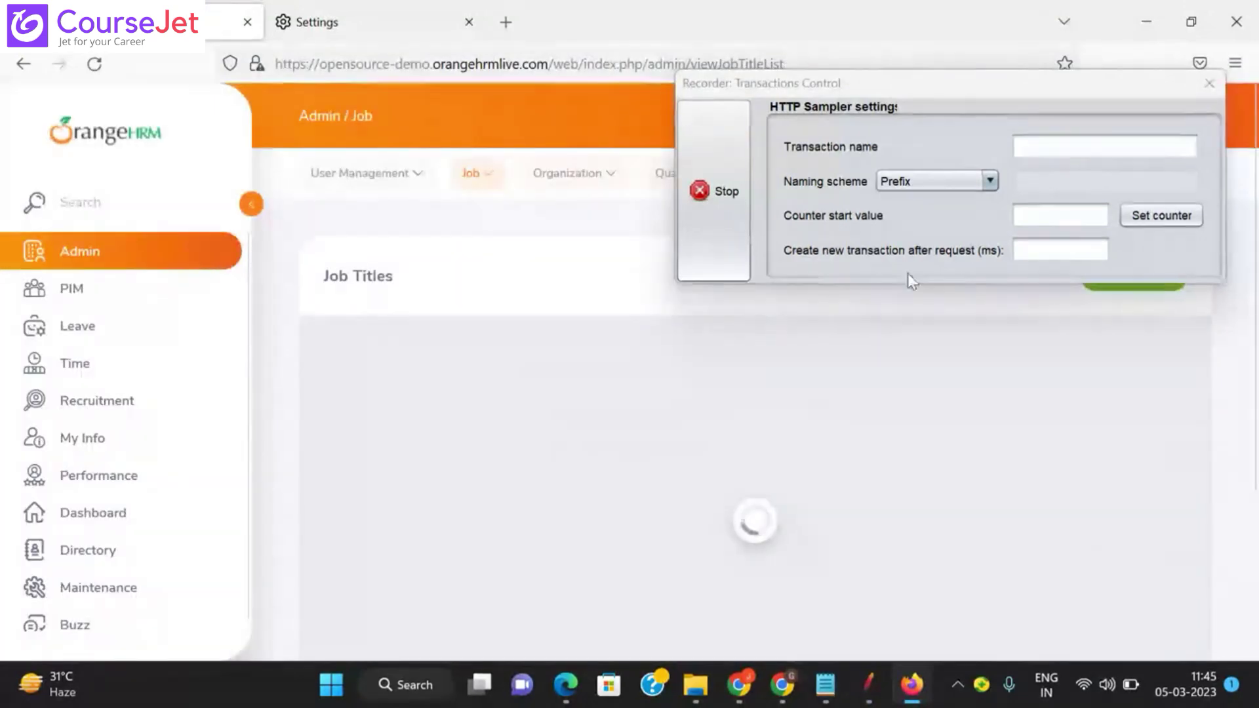
{"action": "left_click_drag", "start_coordinate": [964, 104], "coordinate": [729, 175]}
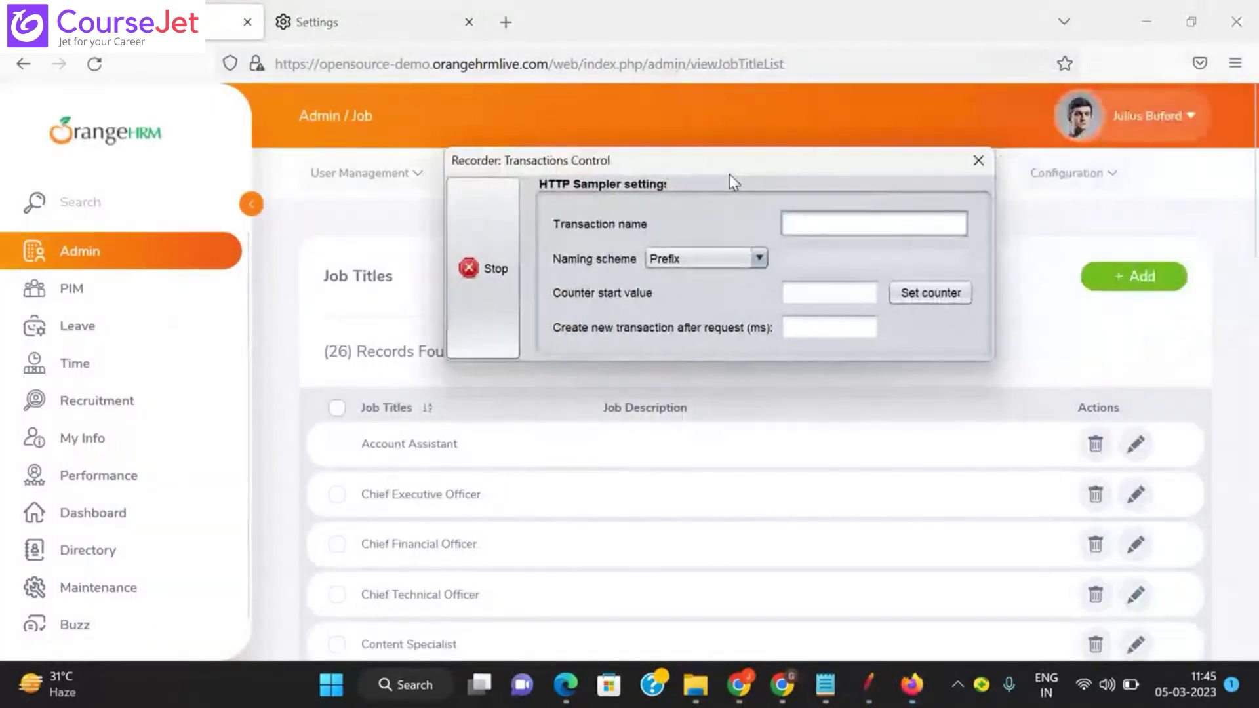
Step: Switch the target to Click_AddButton and record clicking + Add on Job Titles
{"action": "left_click", "coordinate": [863, 681]}
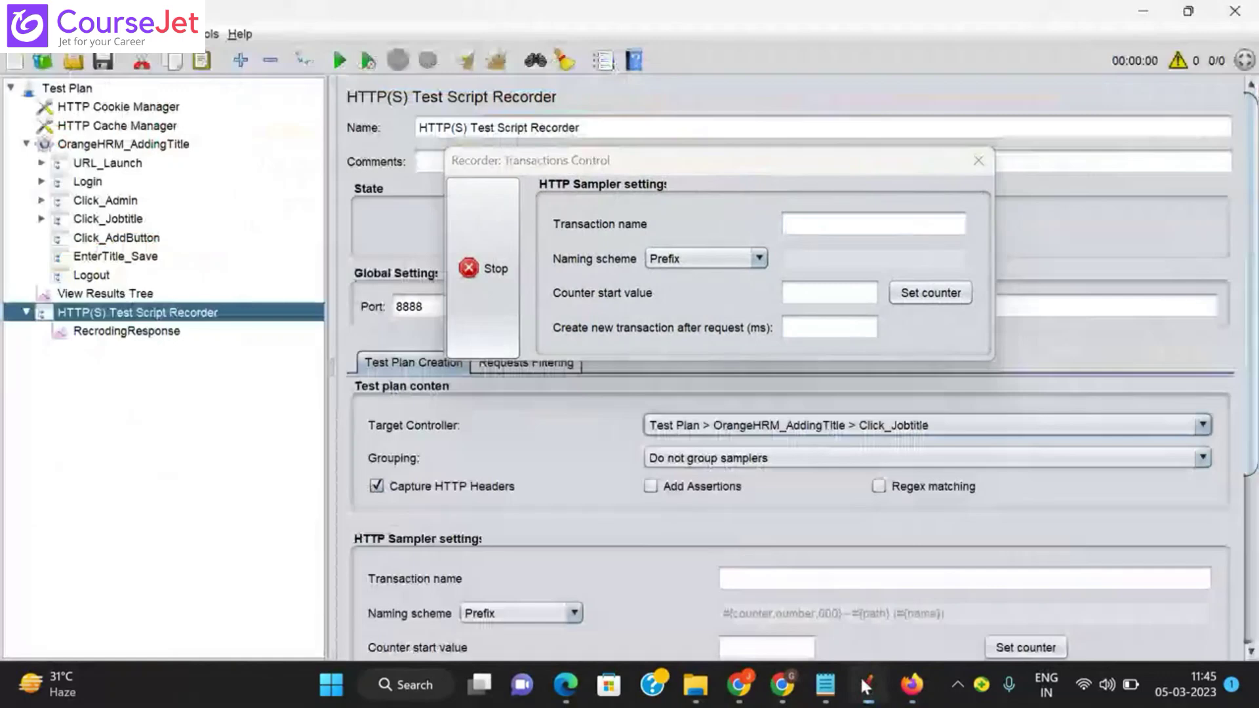
{"action": "left_click", "coordinate": [818, 425]}
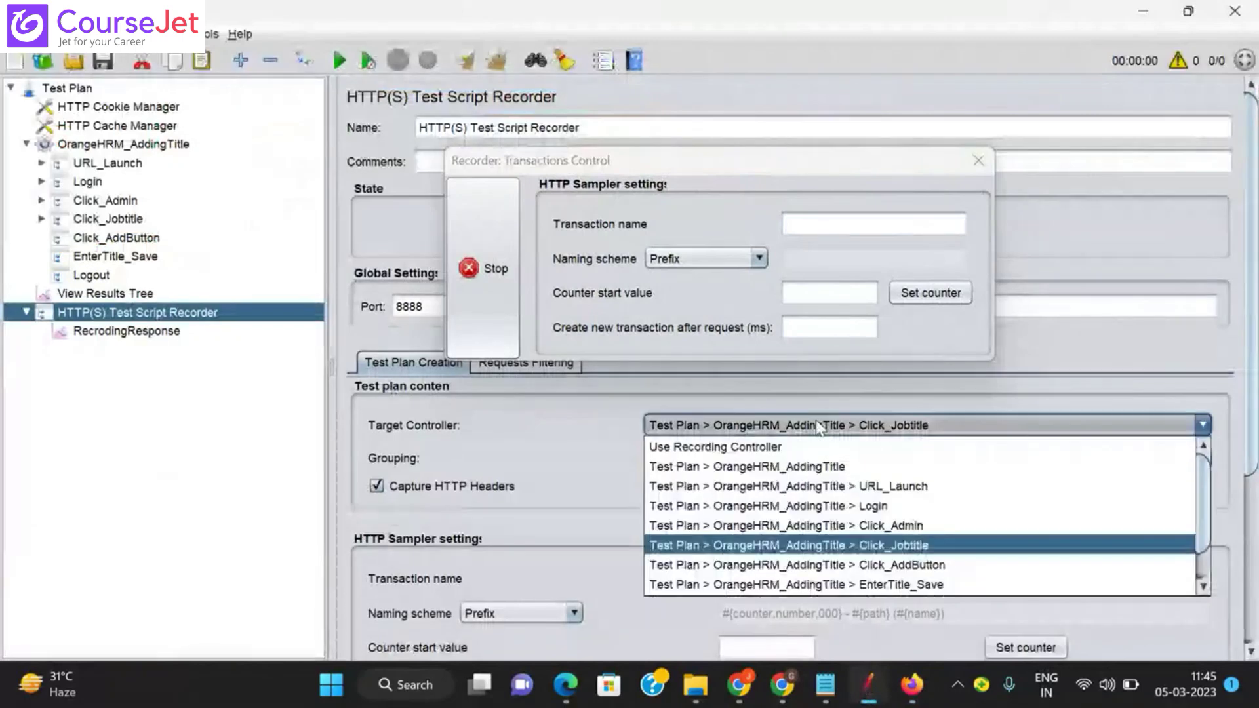
{"action": "left_click", "coordinate": [888, 565]}
{"action": "left_click", "coordinate": [912, 685]}
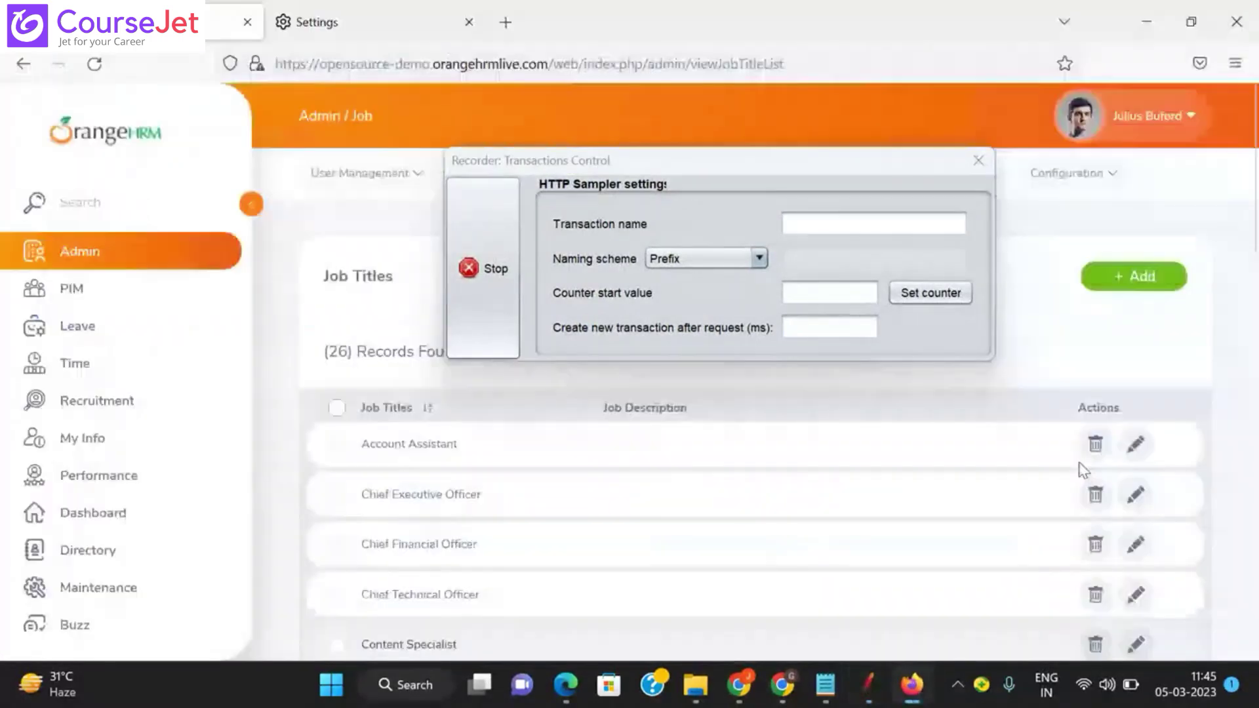
{"action": "left_click", "coordinate": [1141, 290]}
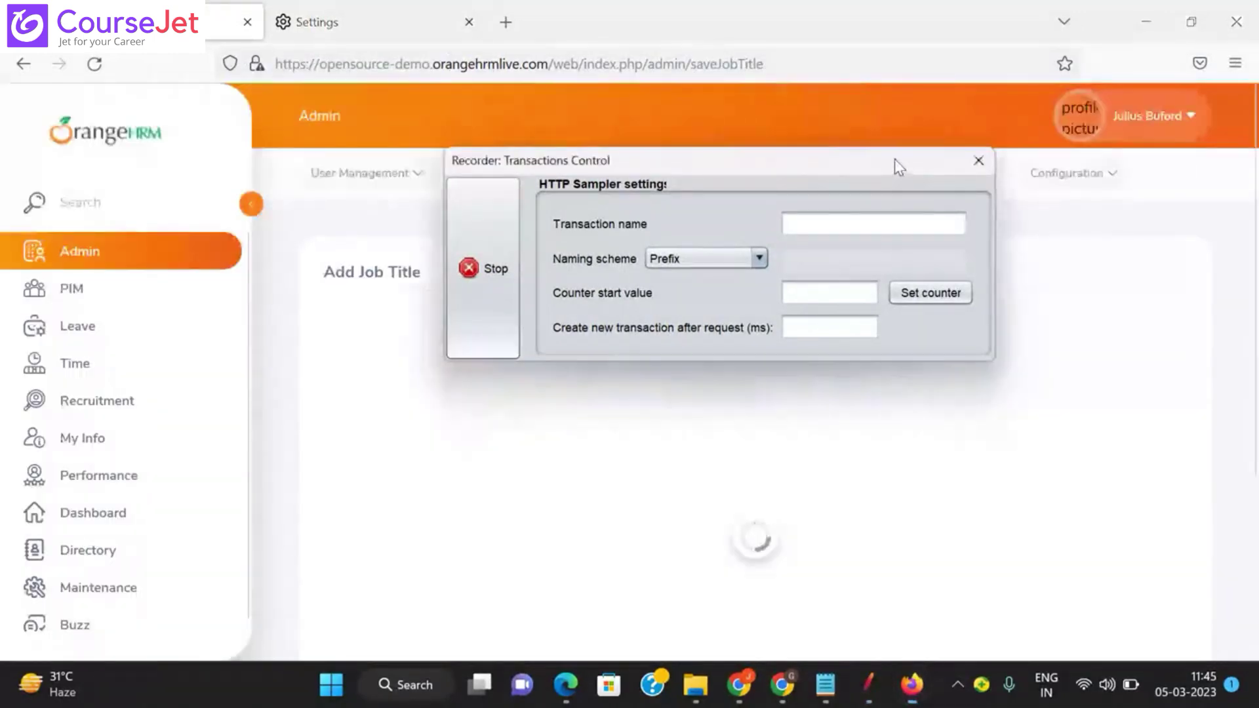
{"action": "left_click_drag", "start_coordinate": [895, 159], "coordinate": [964, 32]}
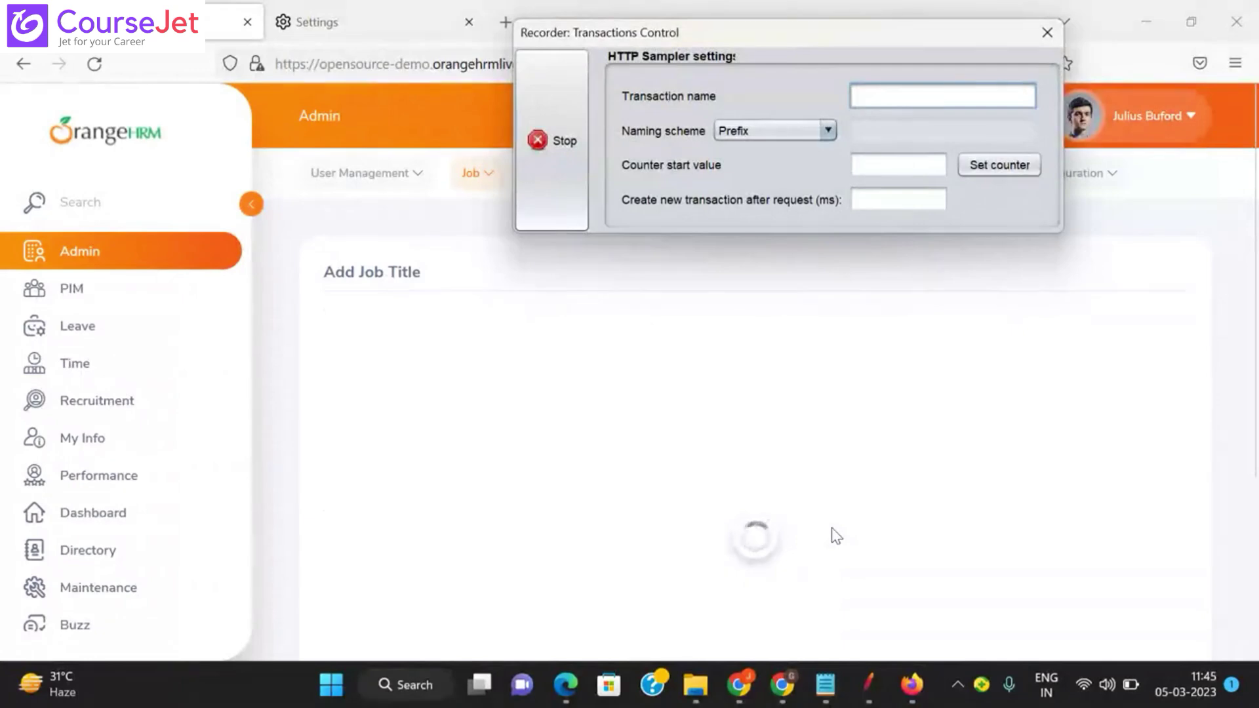
Step: Route recorded requests into the EnterTitle_Save controller
{"action": "left_click", "coordinate": [864, 683]}
{"action": "left_click", "coordinate": [955, 428]}
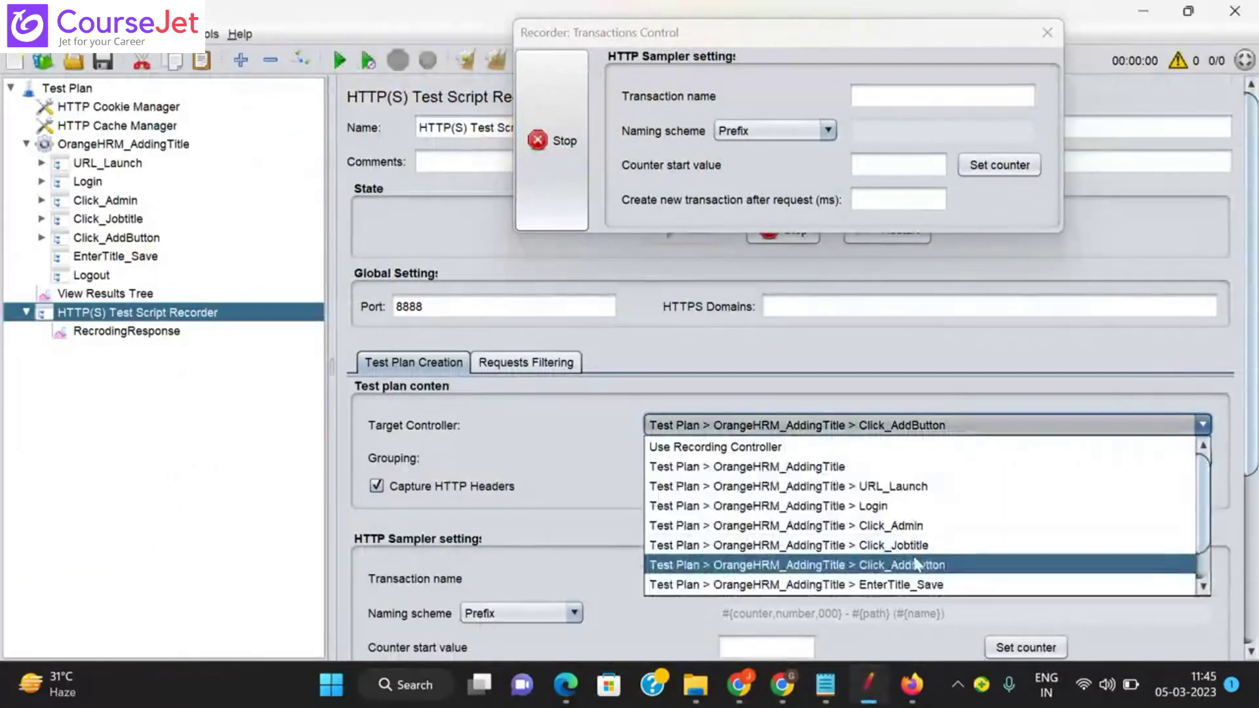
{"action": "left_click", "coordinate": [905, 585]}
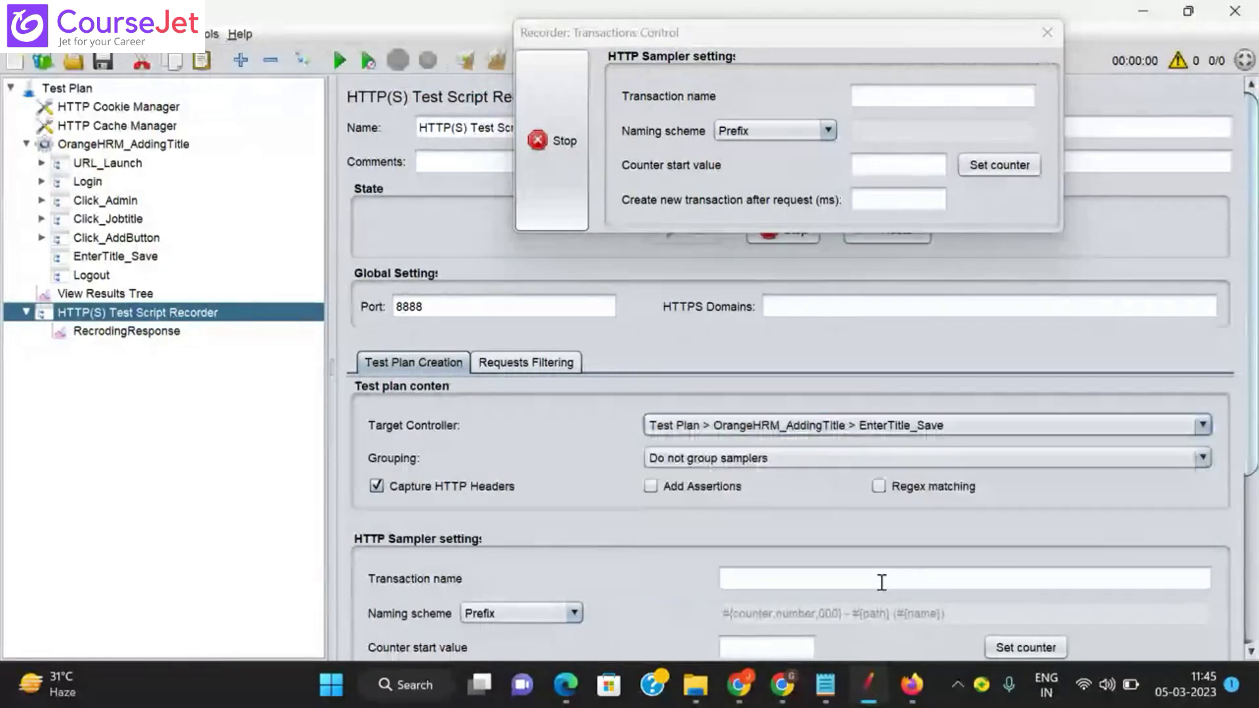
{"action": "left_click", "coordinate": [913, 685]}
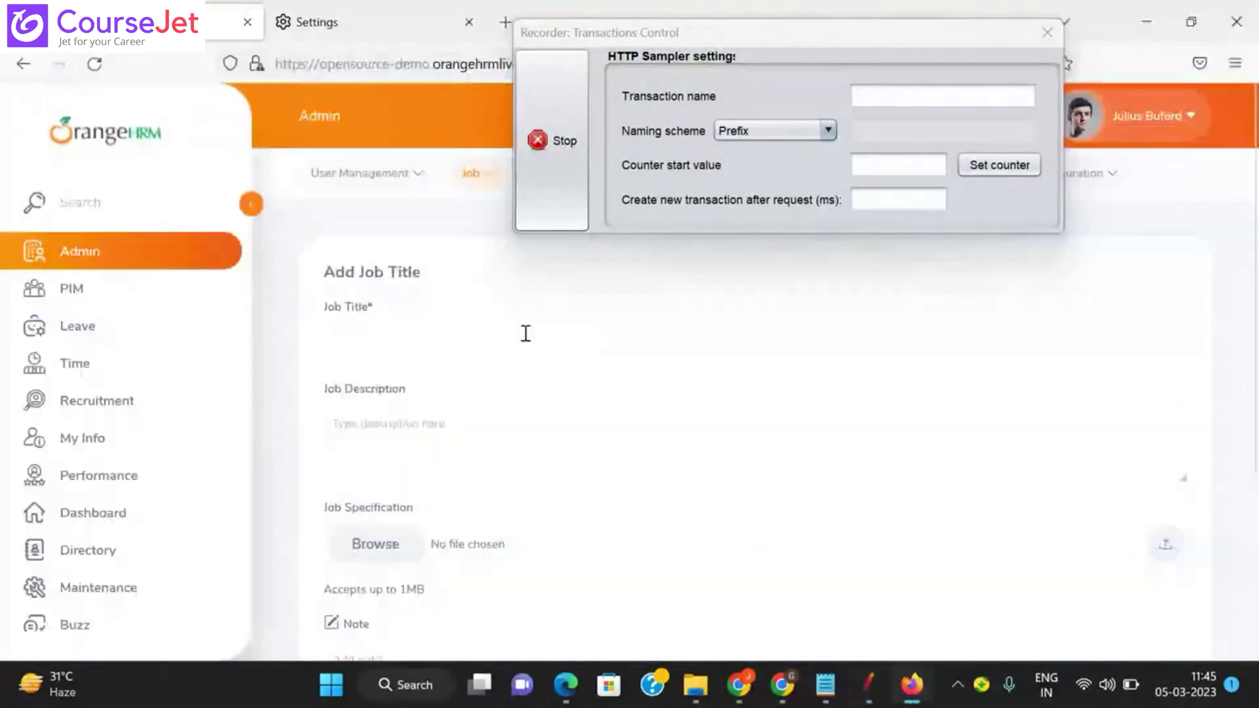
Step: Enter 'Performance' as the new job title and save it
{"action": "left_click", "coordinate": [504, 337]}
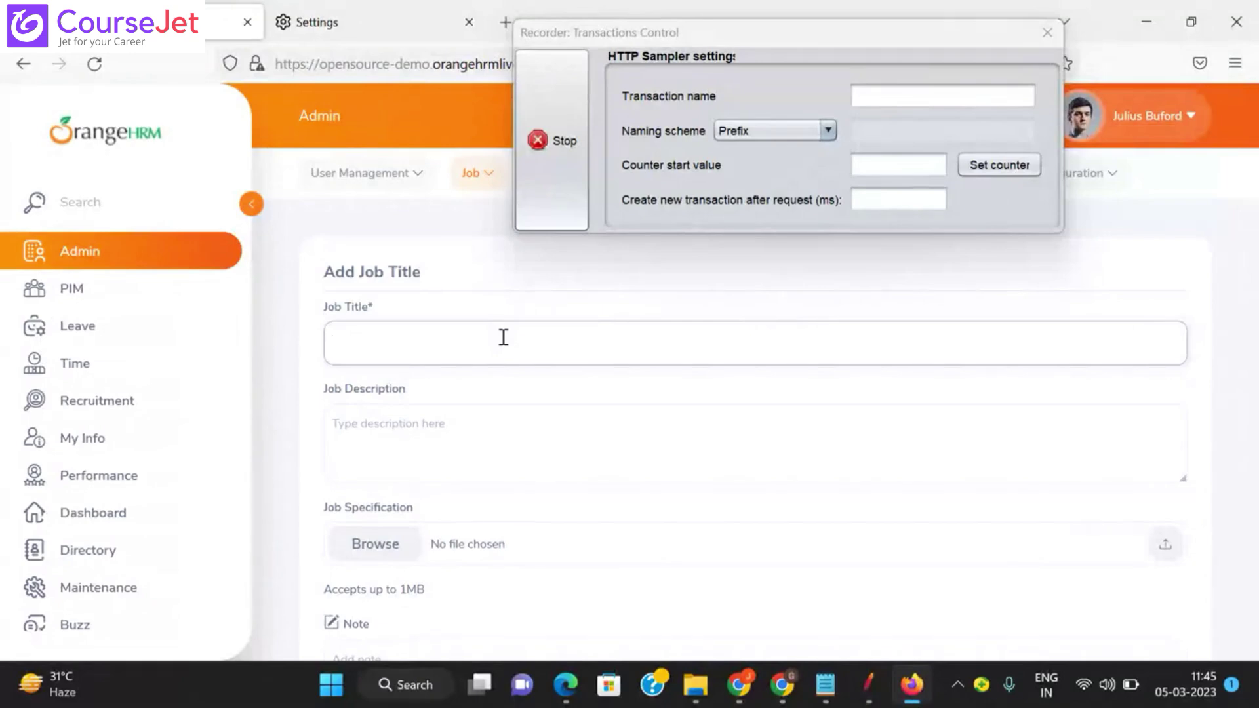
{"action": "type", "text": "Performance"}
{"action": "scroll", "coordinate": [1256, 473], "scroll_direction": "down", "scroll_amount": 2}
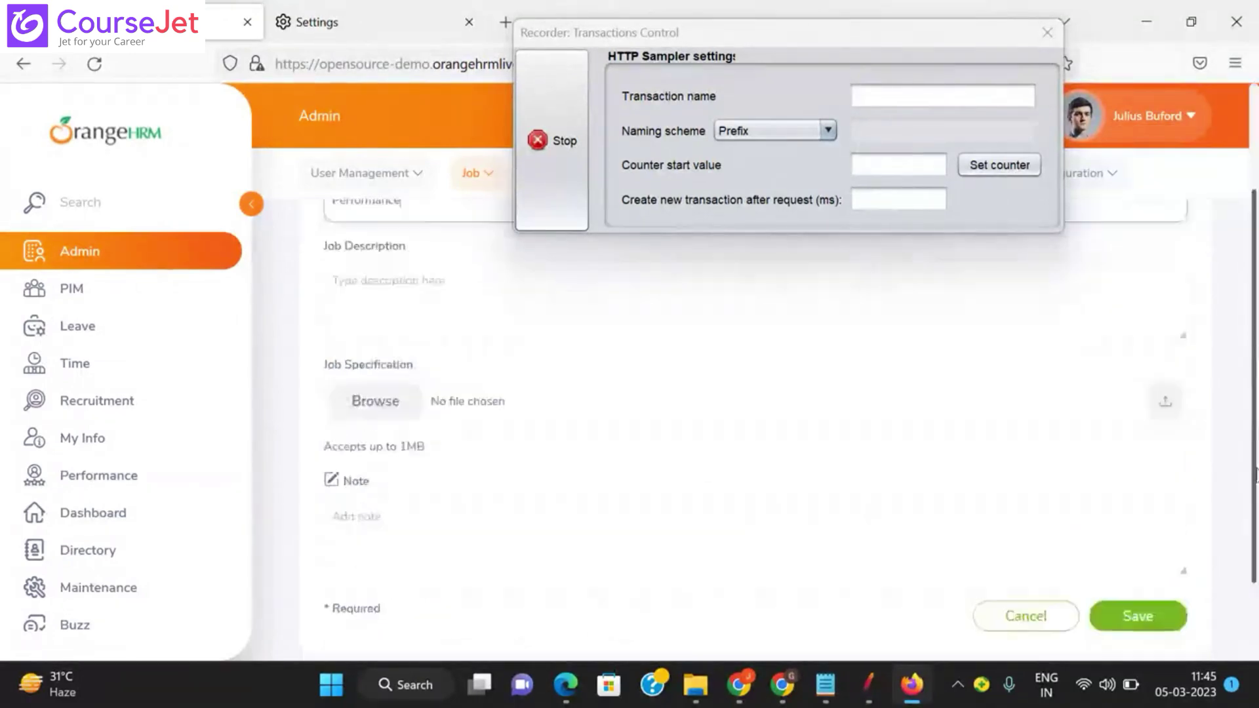
{"action": "scroll", "coordinate": [1256, 473], "scroll_direction": "down", "scroll_amount": 2}
{"action": "left_click", "coordinate": [1145, 514]}
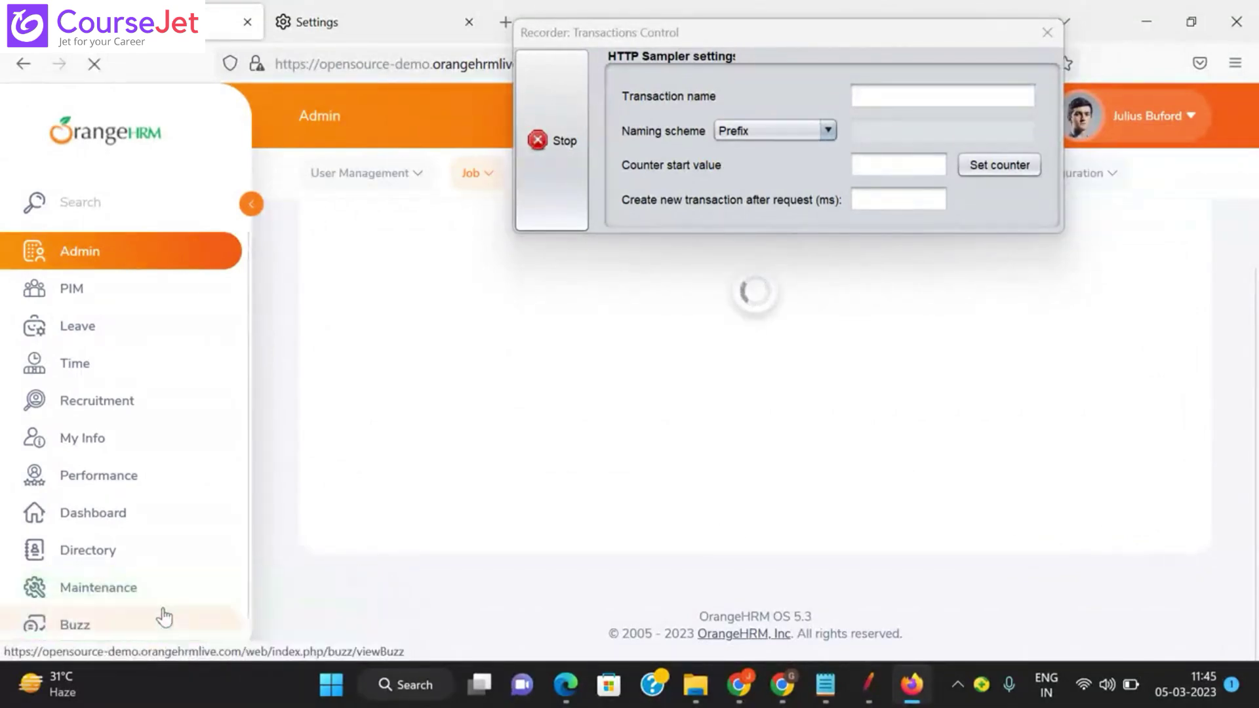
Step: Scroll the Job Titles list down to check the new entry
{"action": "left_click", "coordinate": [164, 617]}
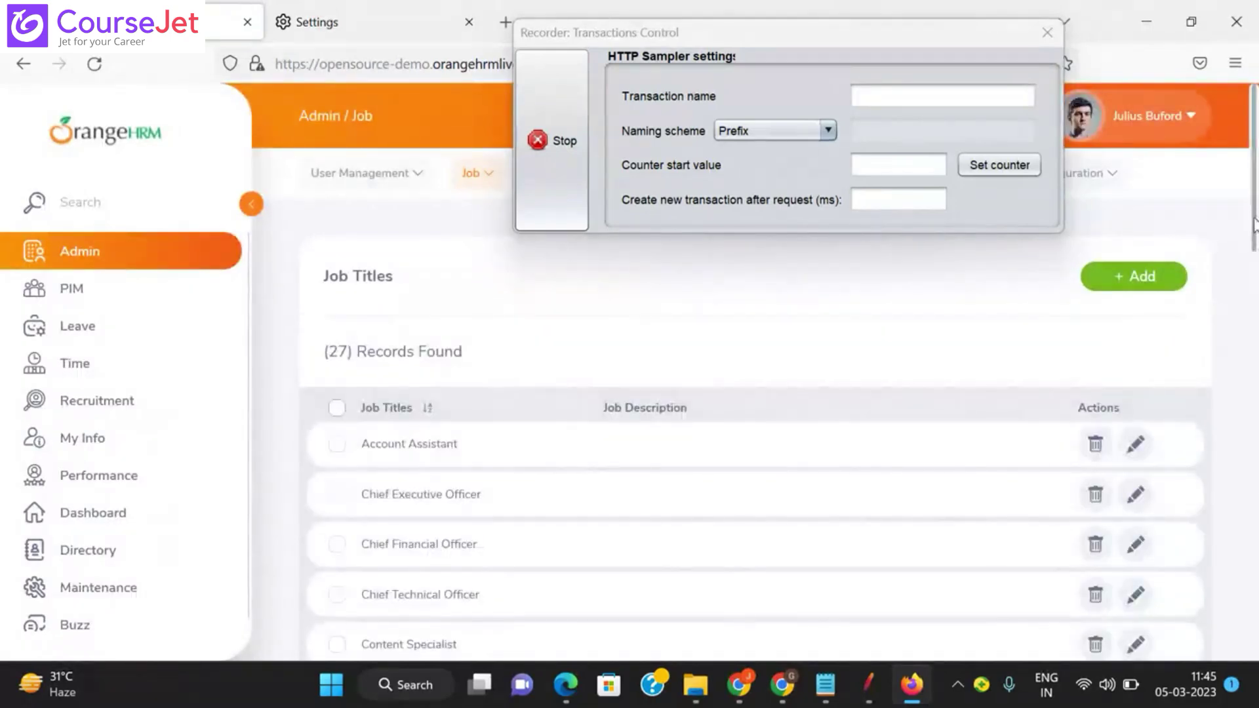
{"action": "left_click_drag", "start_coordinate": [1255, 226], "coordinate": [1237, 472]}
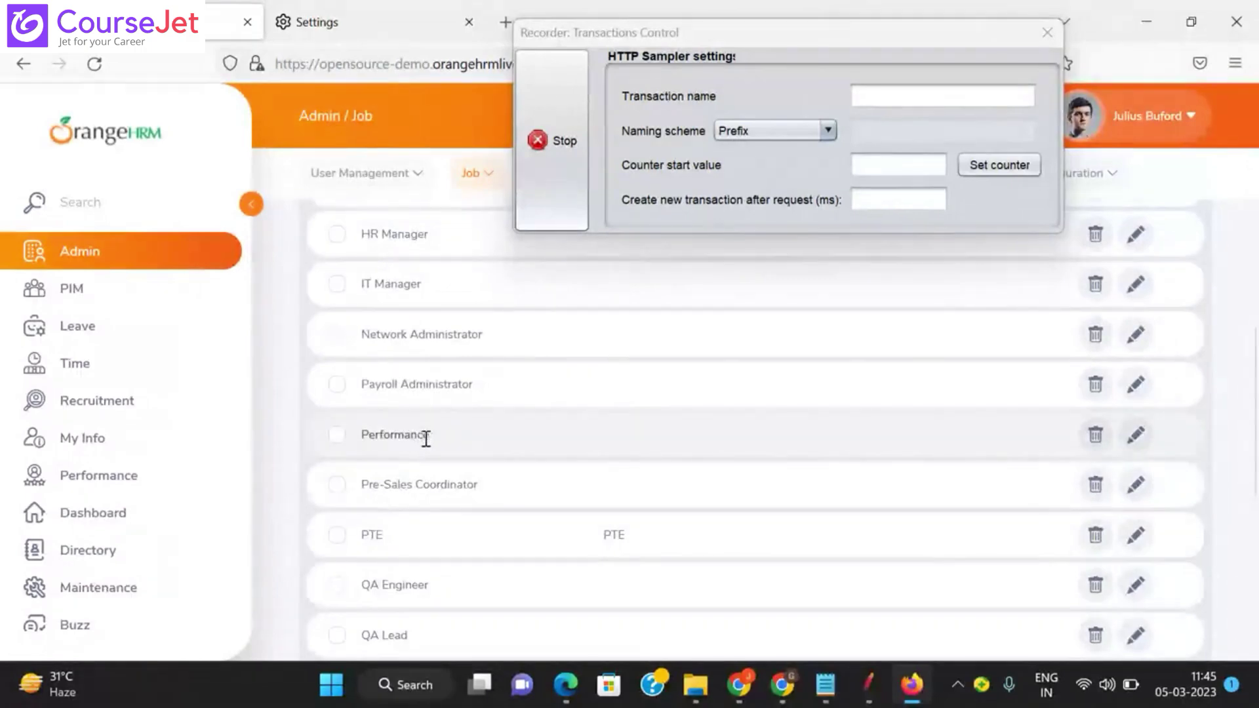
{"action": "left_click_drag", "start_coordinate": [1254, 429], "coordinate": [1233, 566]}
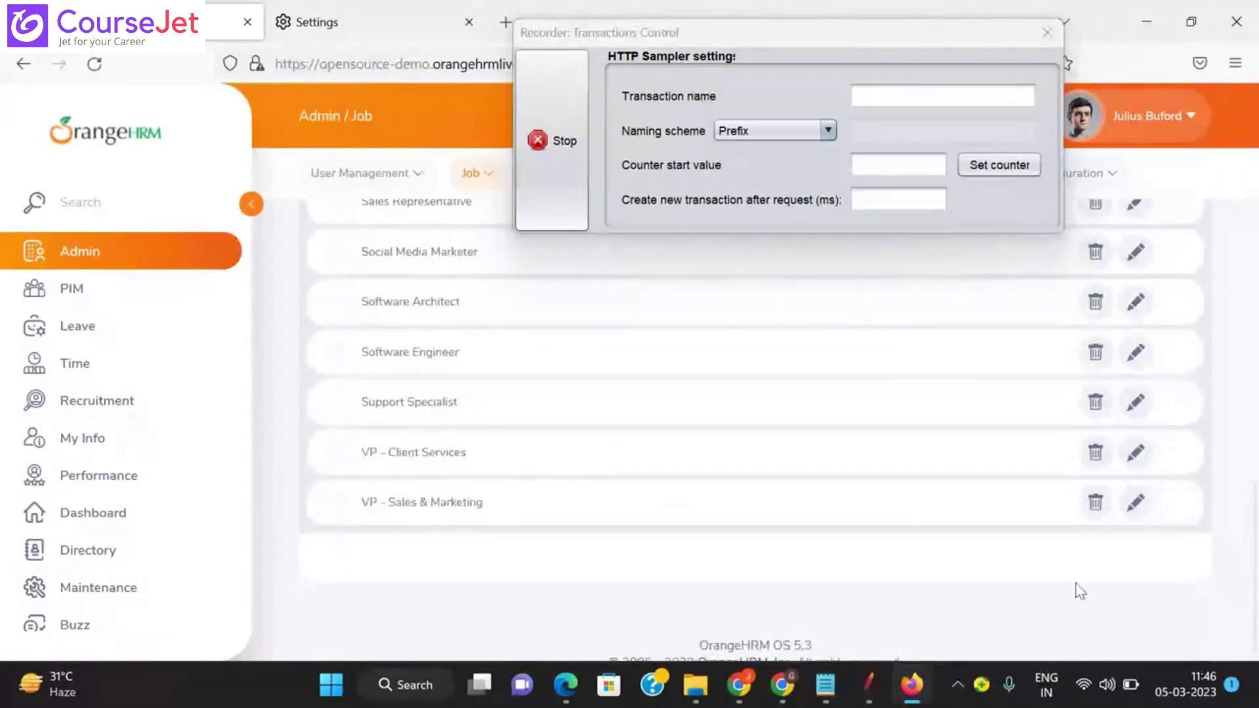
{"action": "mouse_move", "coordinate": [867, 679]}
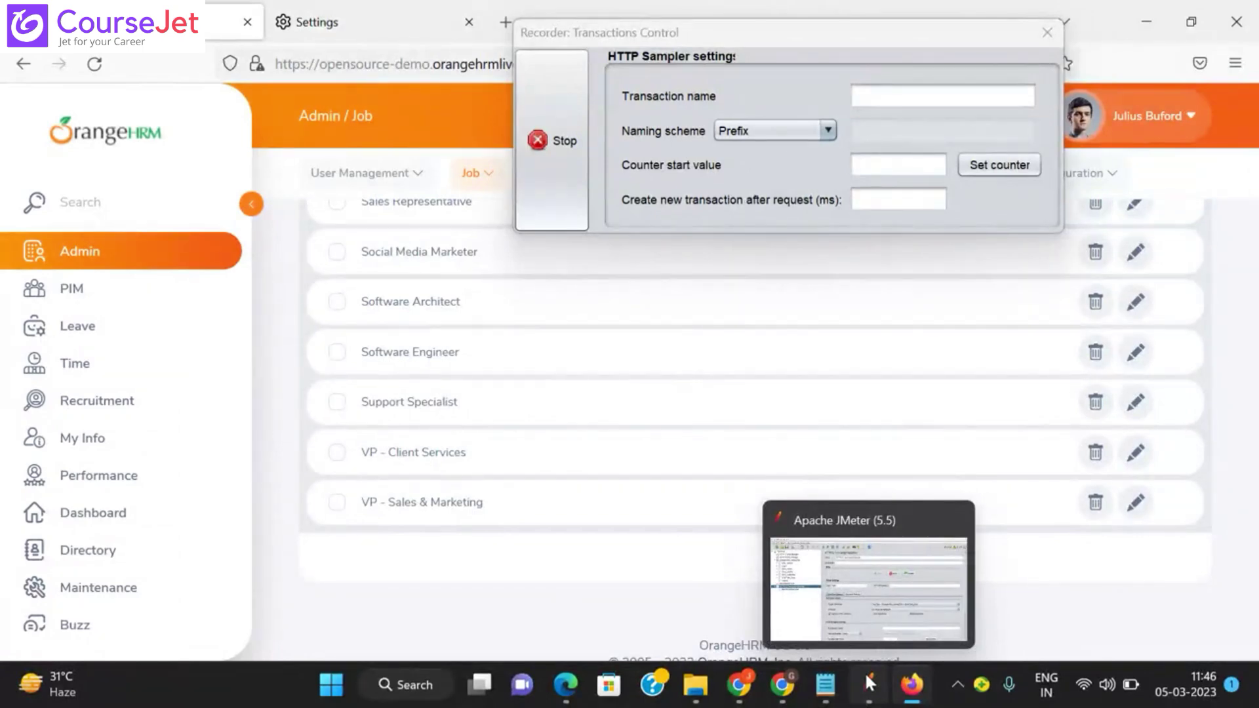
Step: Set the recorder's target controller to Logout
{"action": "left_click", "coordinate": [868, 680]}
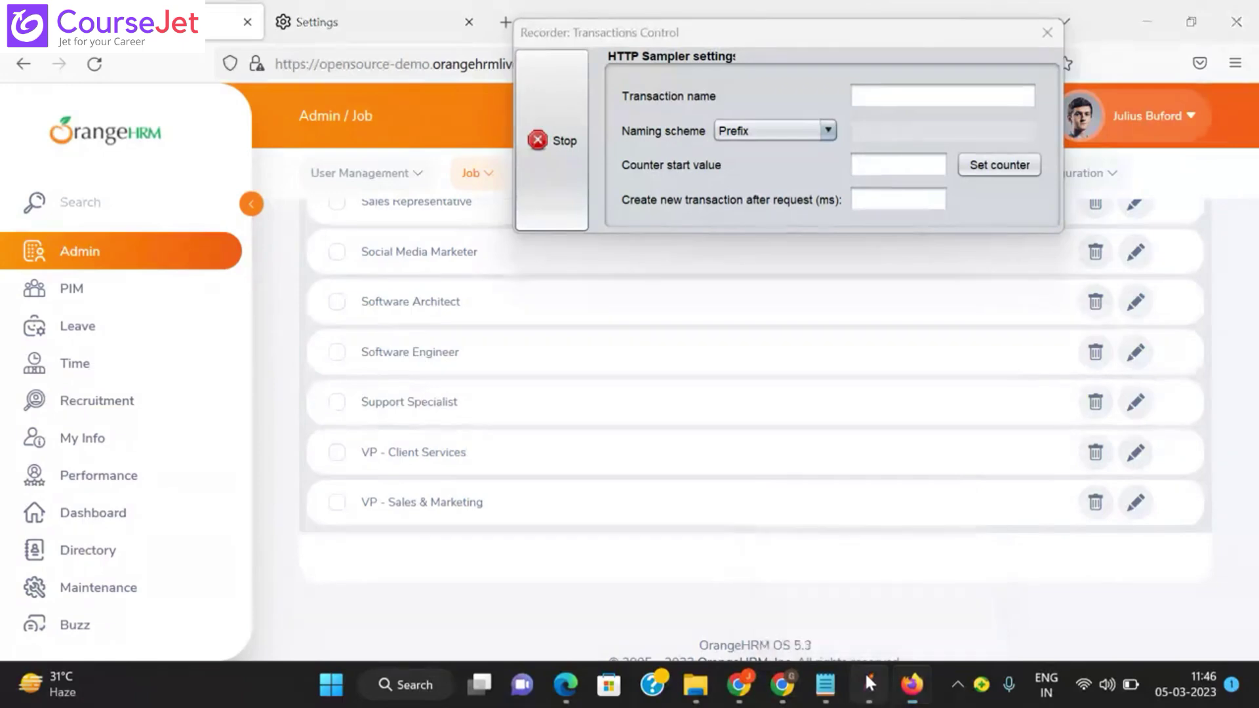
{"action": "left_click", "coordinate": [876, 428]}
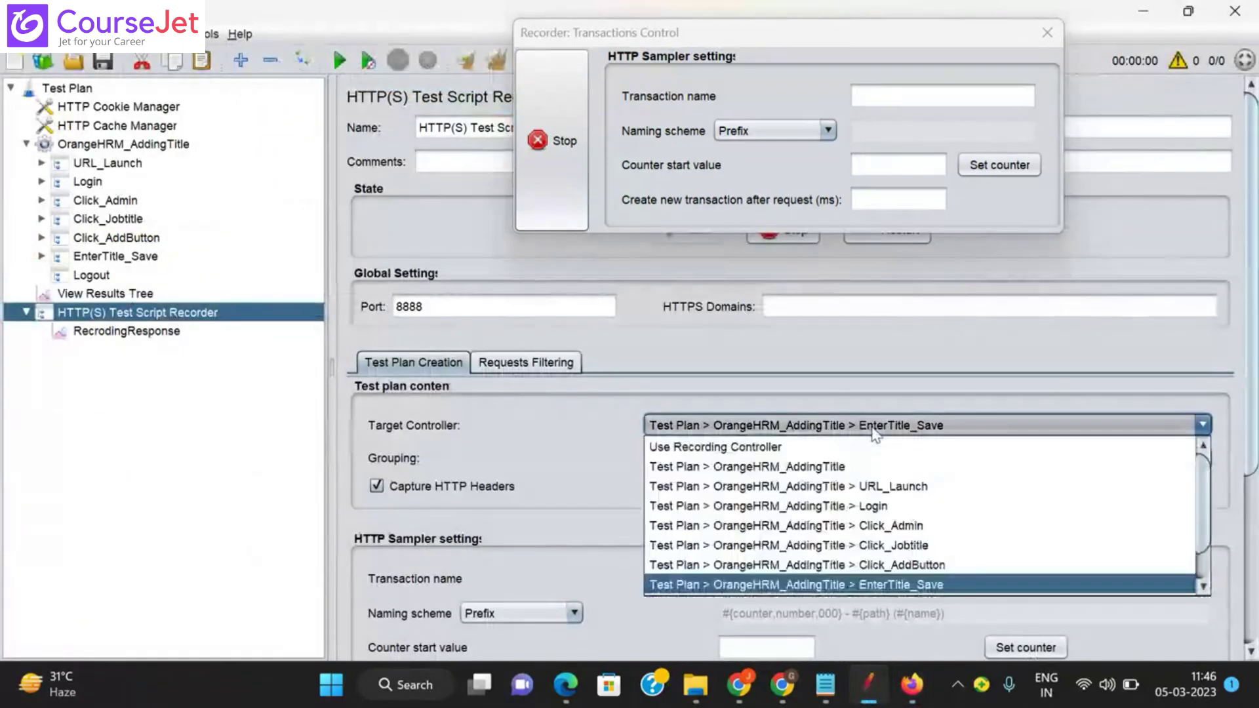
{"action": "left_click", "coordinate": [1205, 588]}
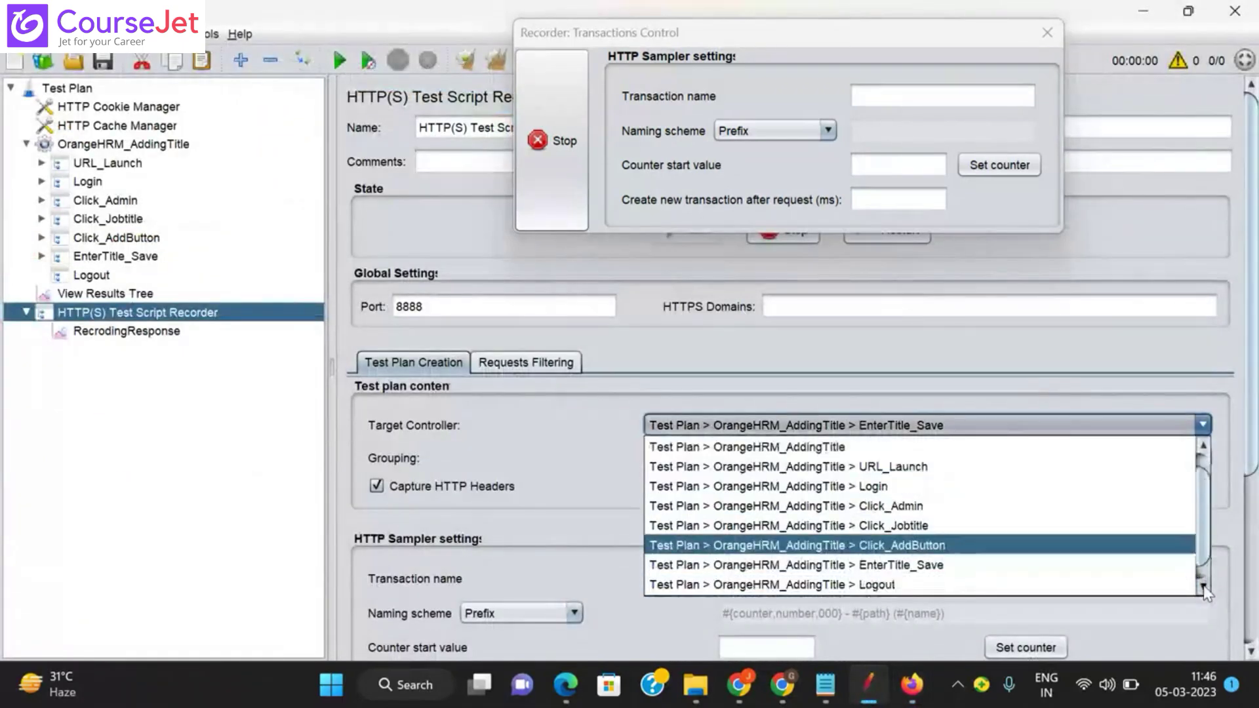
{"action": "left_click", "coordinate": [1204, 587]}
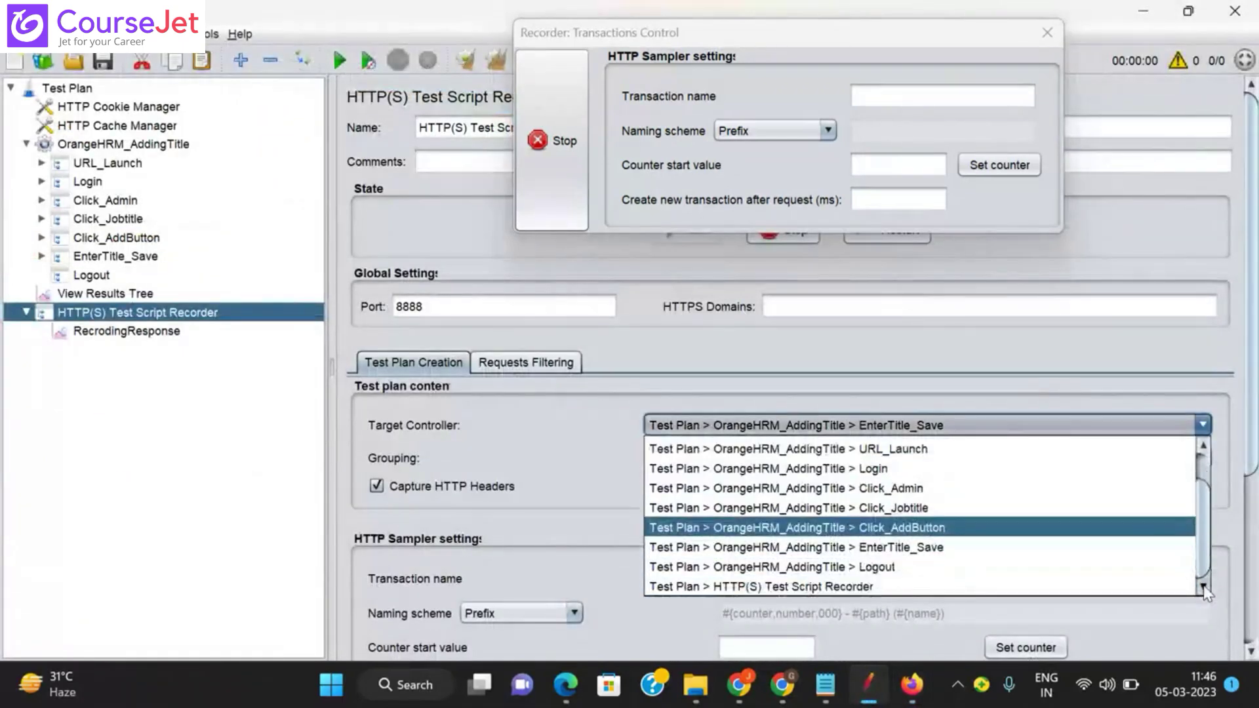
{"action": "left_click", "coordinate": [908, 568]}
{"action": "mouse_move", "coordinate": [911, 685]}
{"action": "left_click", "coordinate": [918, 577]}
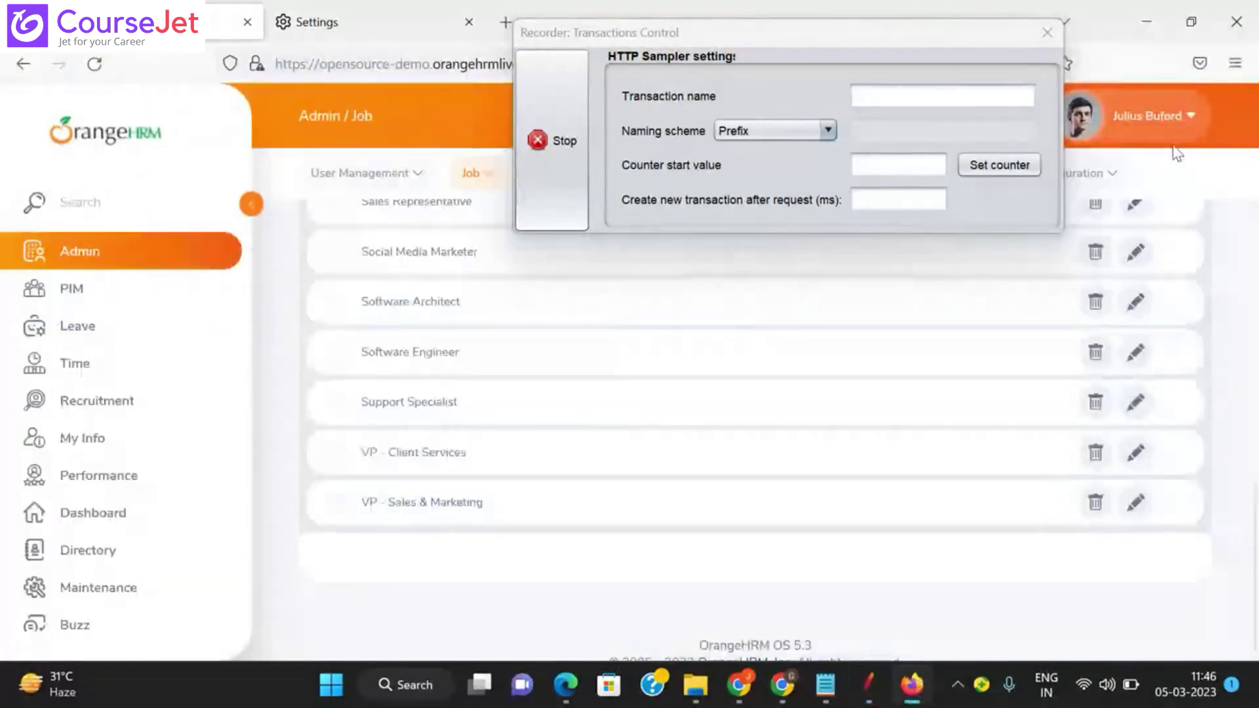
Step: Log out of OrangeHRM from the user menu and stop the recording
{"action": "left_click", "coordinate": [1174, 117]}
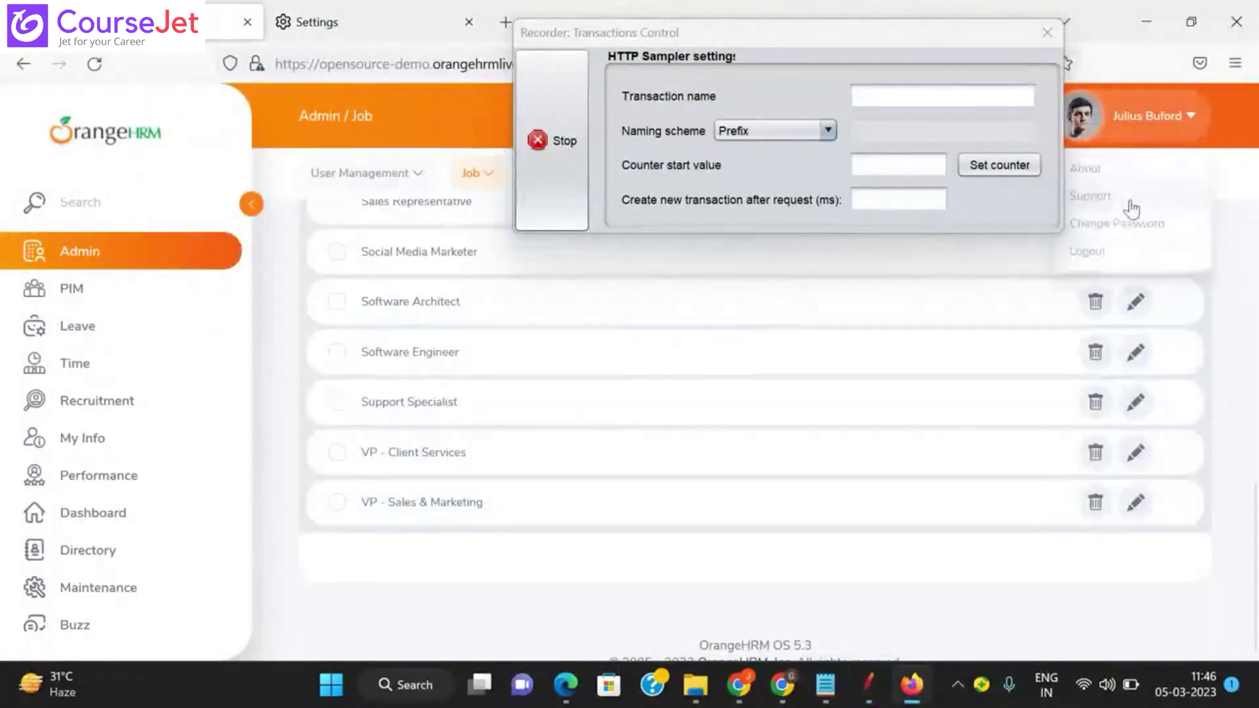
{"action": "left_click", "coordinate": [1089, 253]}
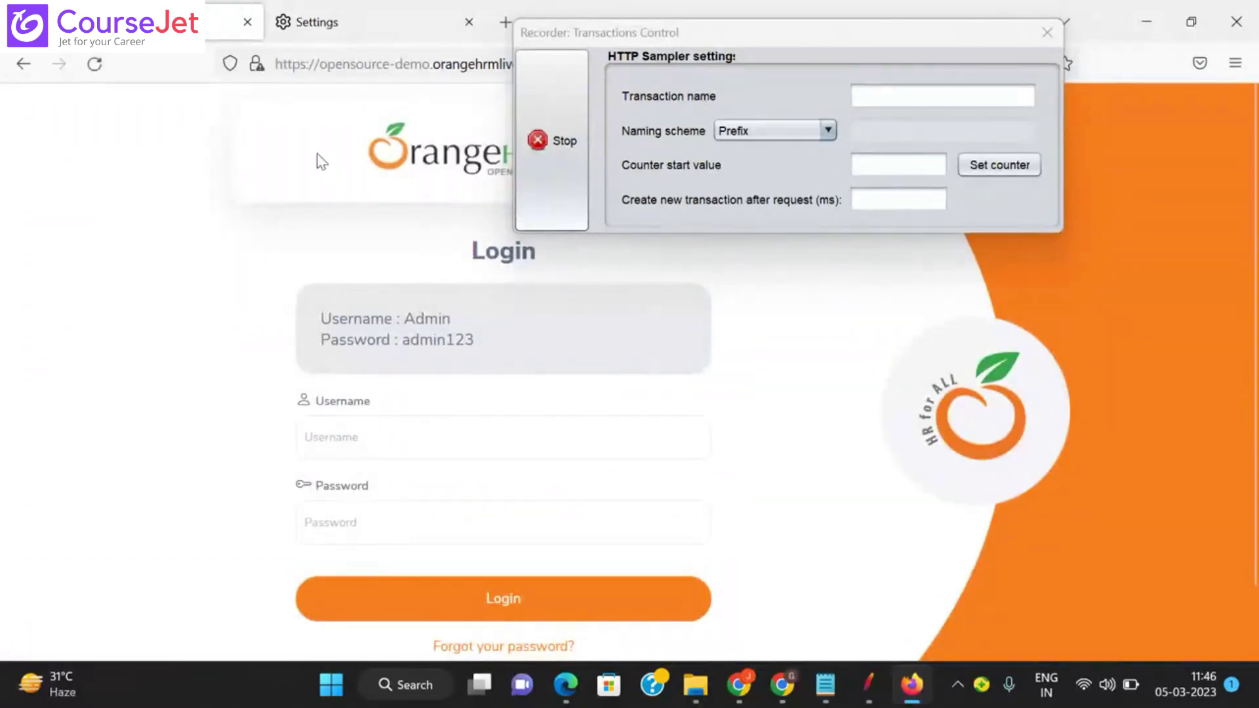
{"action": "left_click", "coordinate": [564, 105]}
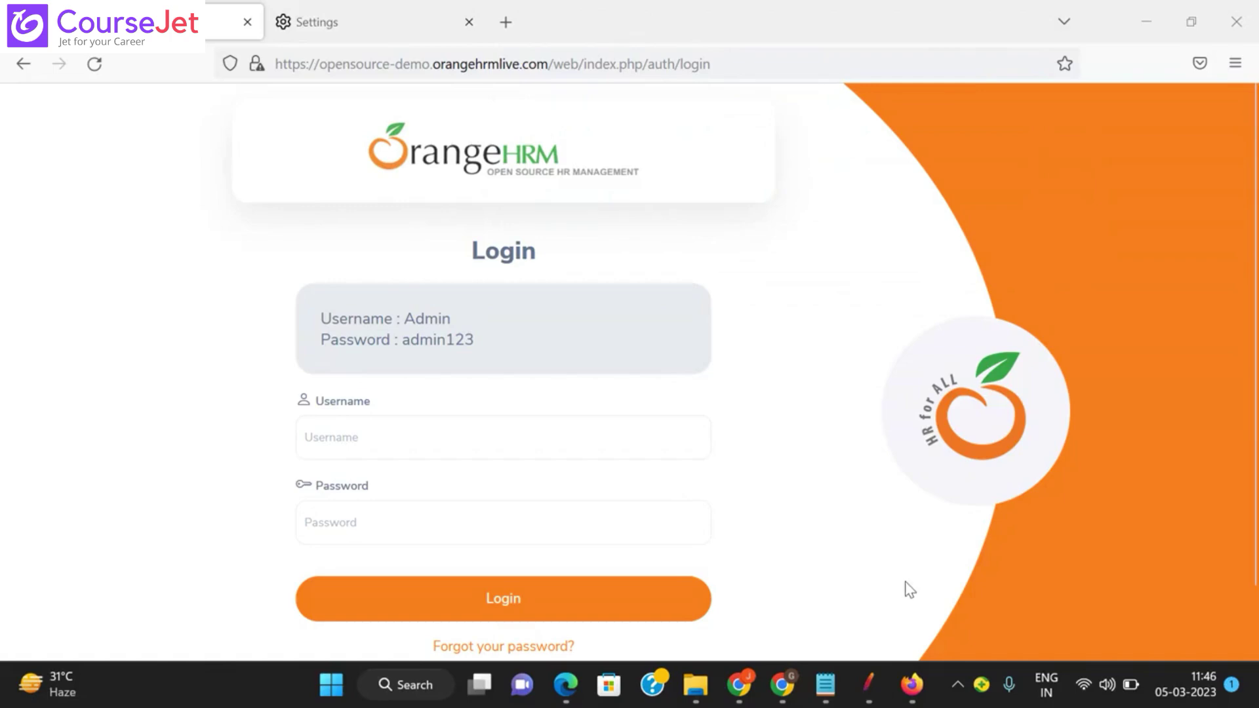
{"action": "left_click", "coordinate": [867, 685]}
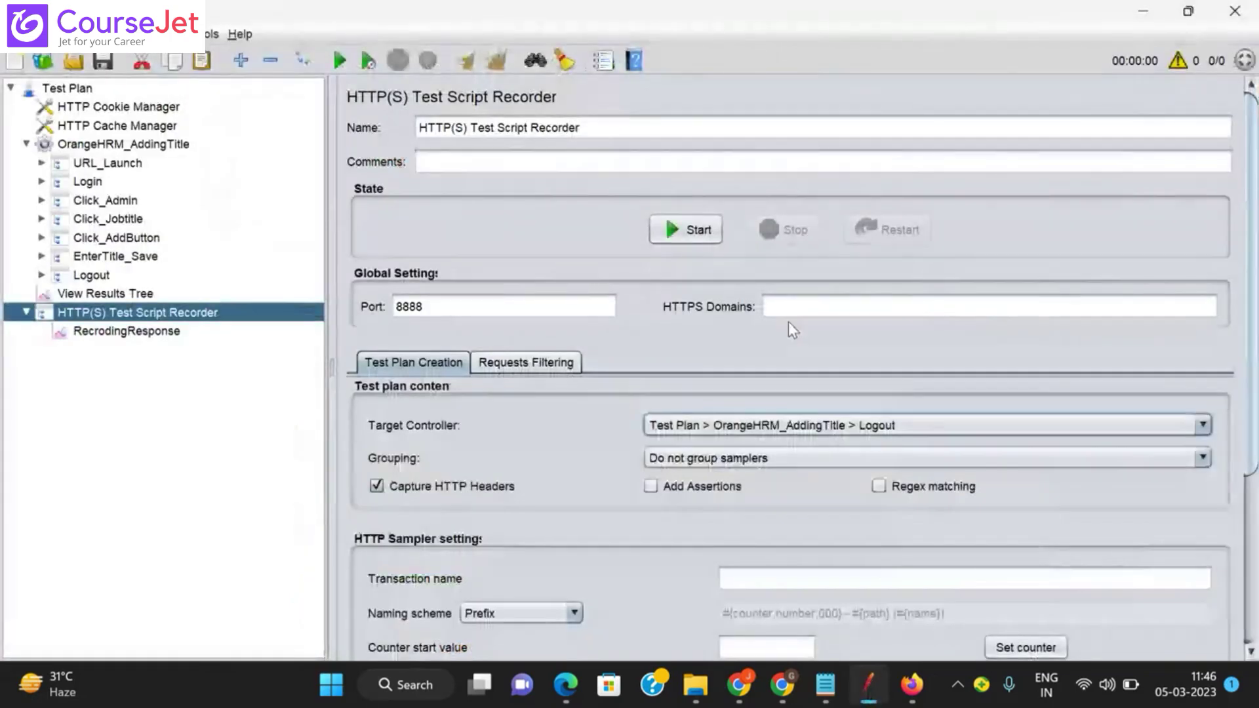
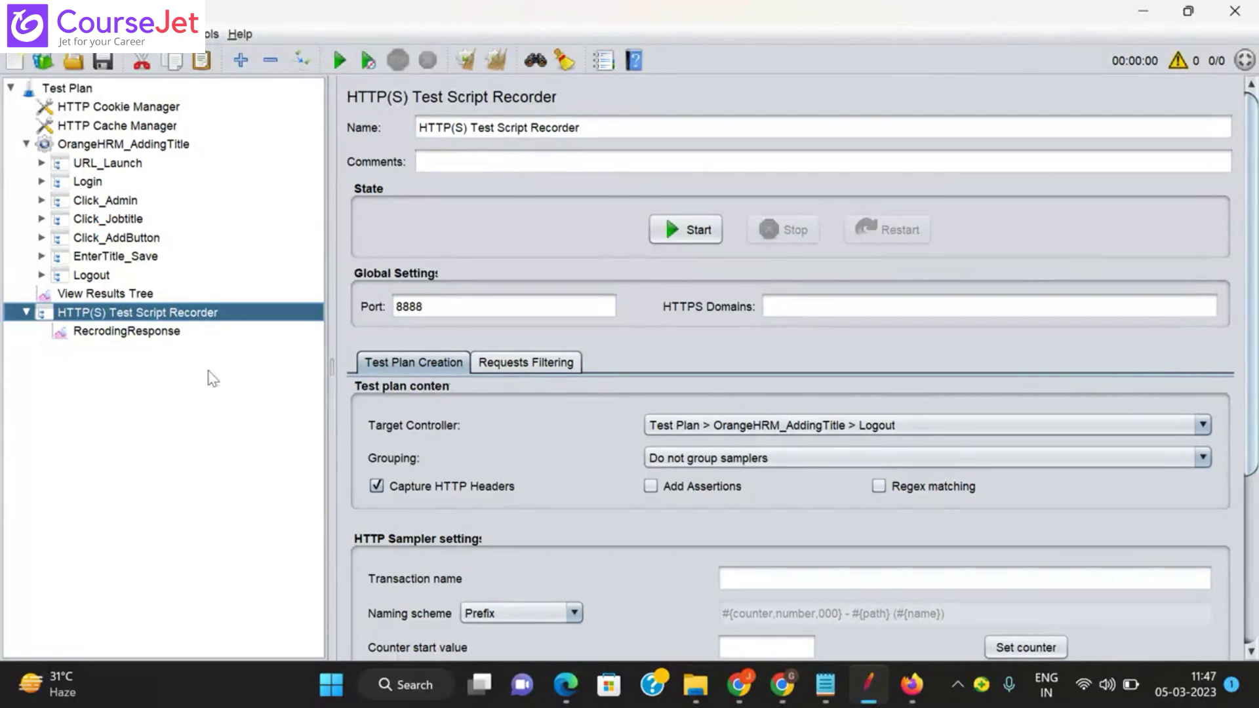
Step: Show the RecrodingResponse results, expand URL_Launch and select the /web/dist/css/app.css-8 sample
{"action": "left_click", "coordinate": [150, 337]}
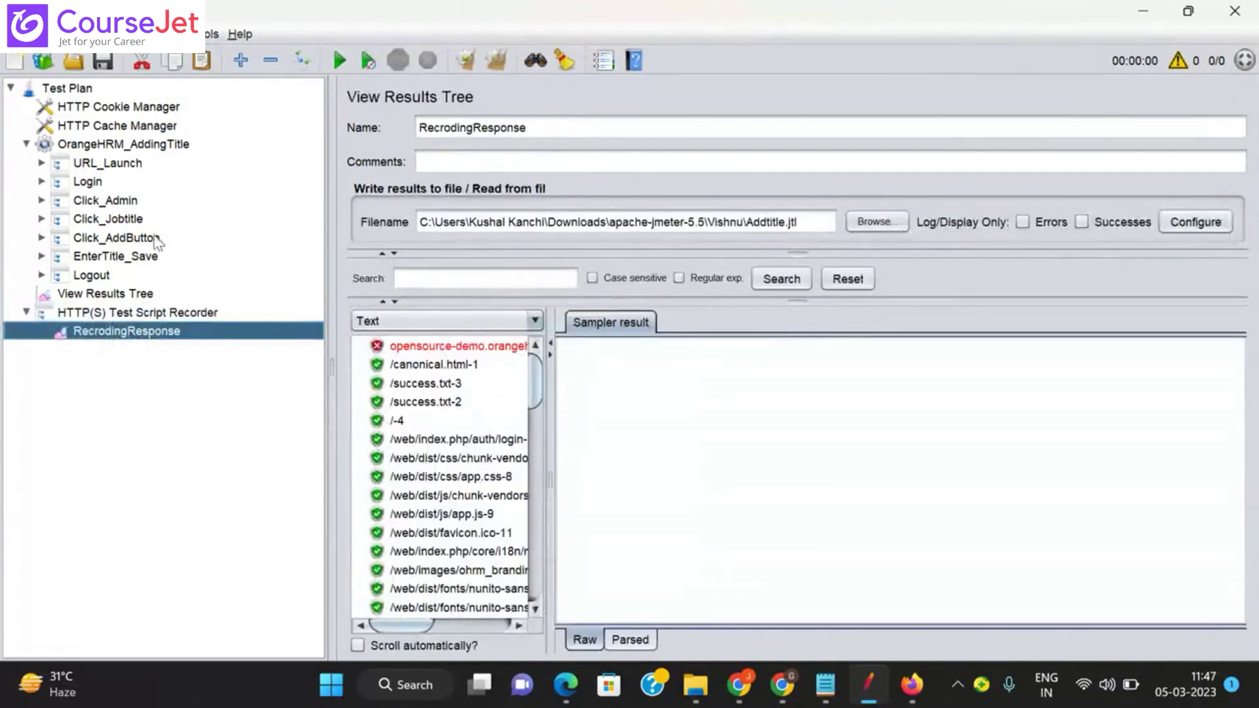
{"action": "left_click", "coordinate": [42, 164]}
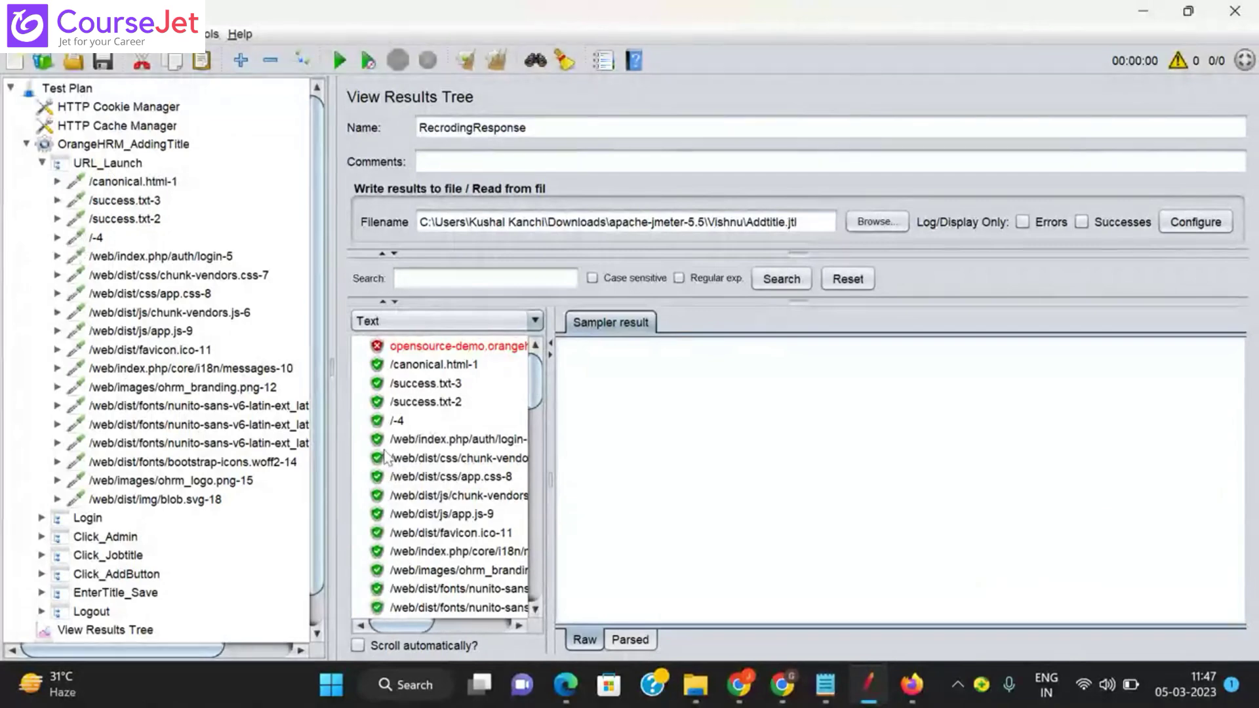
{"action": "left_click", "coordinate": [437, 477]}
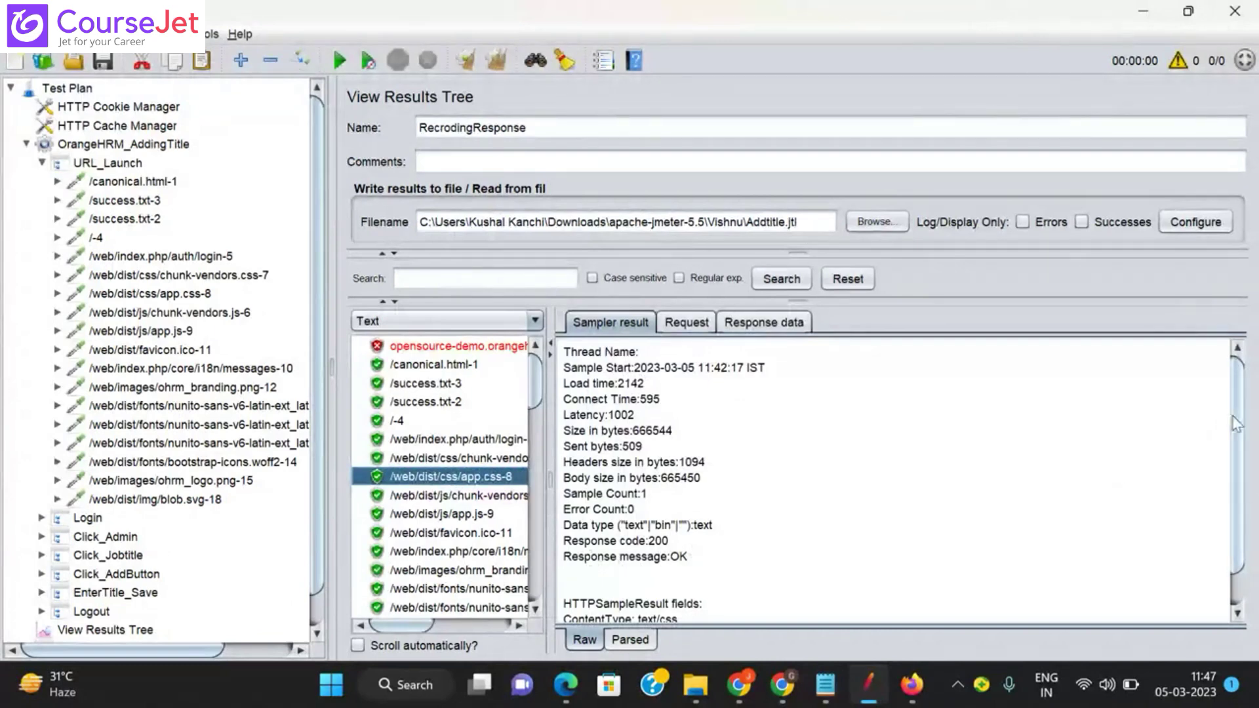
Step: Review the app.css-8 request body and request headers
{"action": "scroll", "coordinate": [879, 434], "scroll_direction": "down", "scroll_amount": 1}
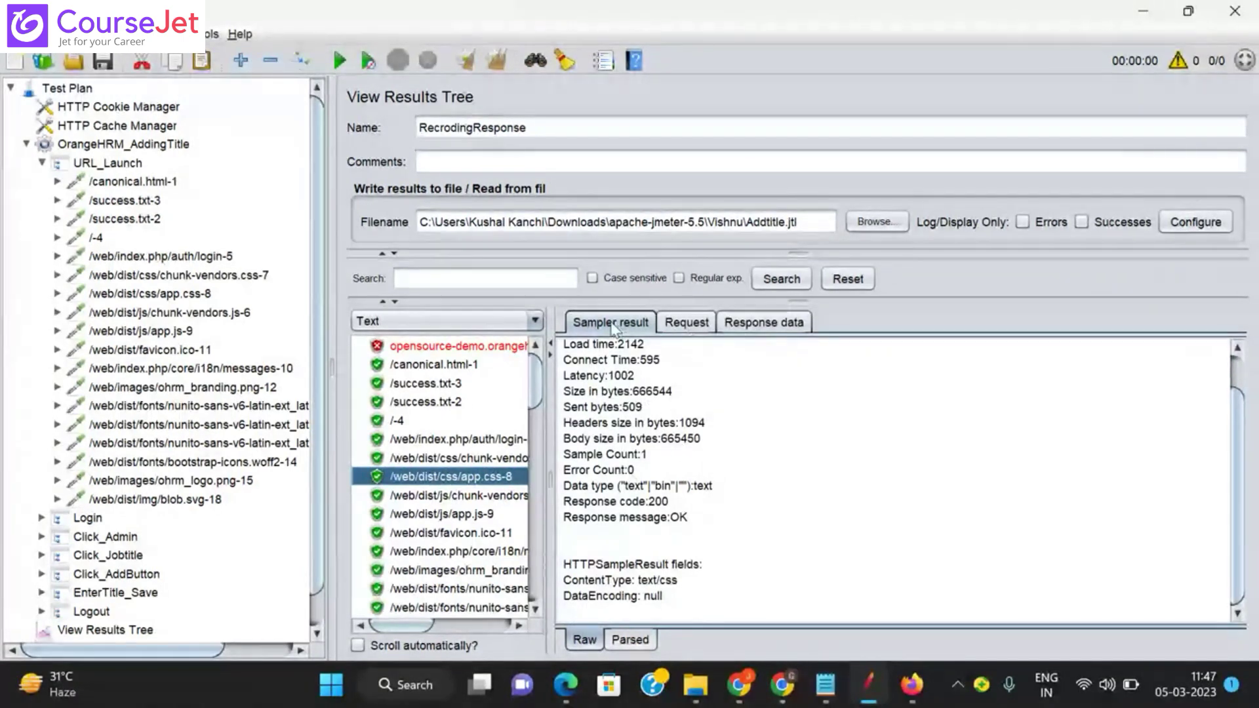
{"action": "left_click", "coordinate": [694, 328]}
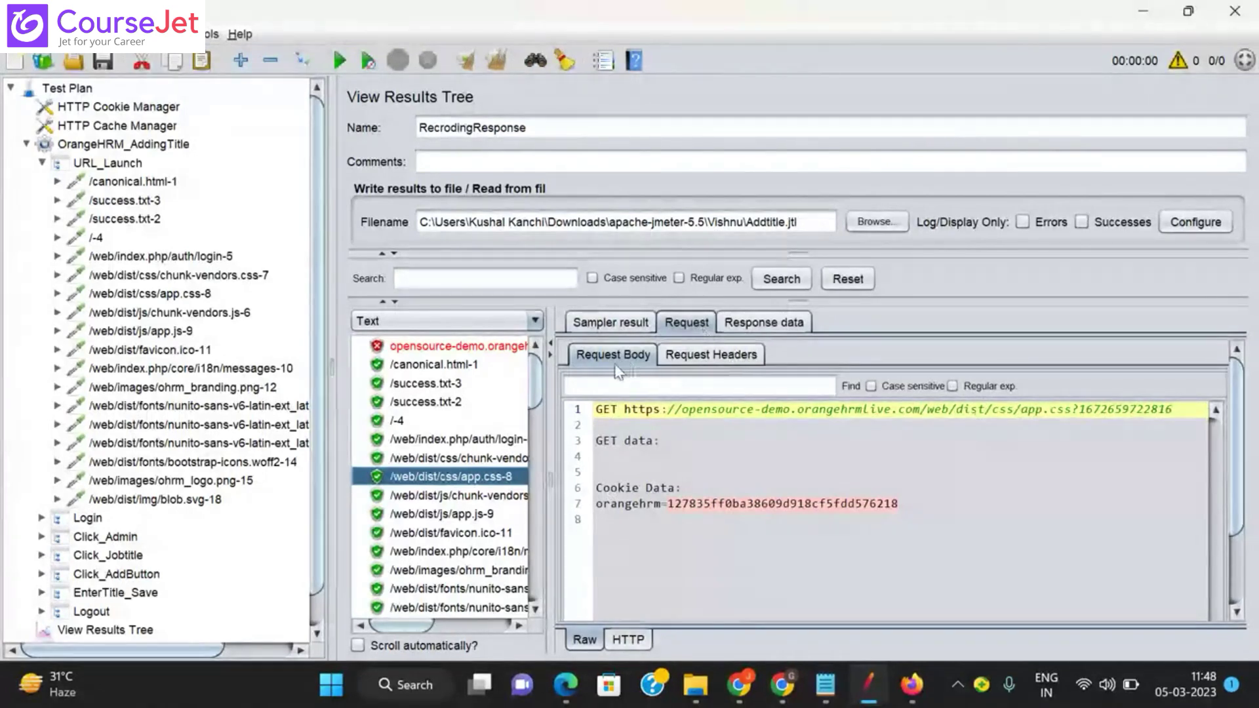
{"action": "left_click", "coordinate": [711, 359]}
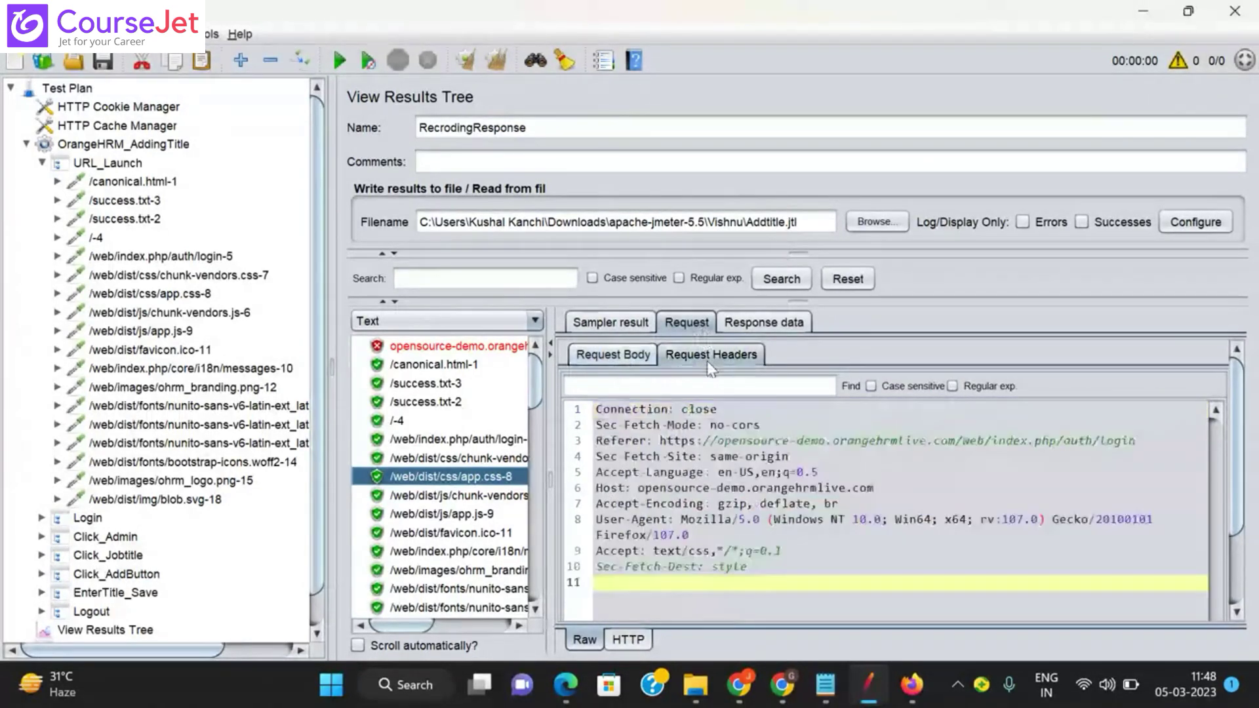
{"action": "left_click", "coordinate": [684, 322]}
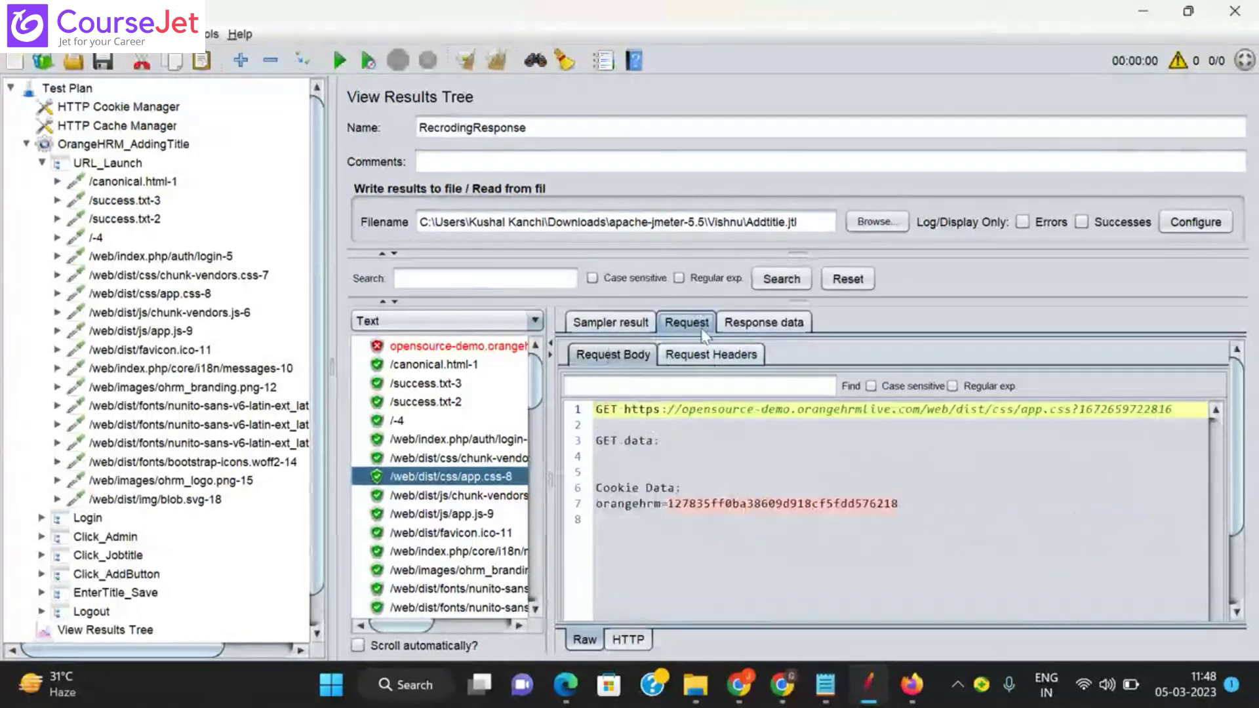
{"action": "left_click", "coordinate": [726, 359]}
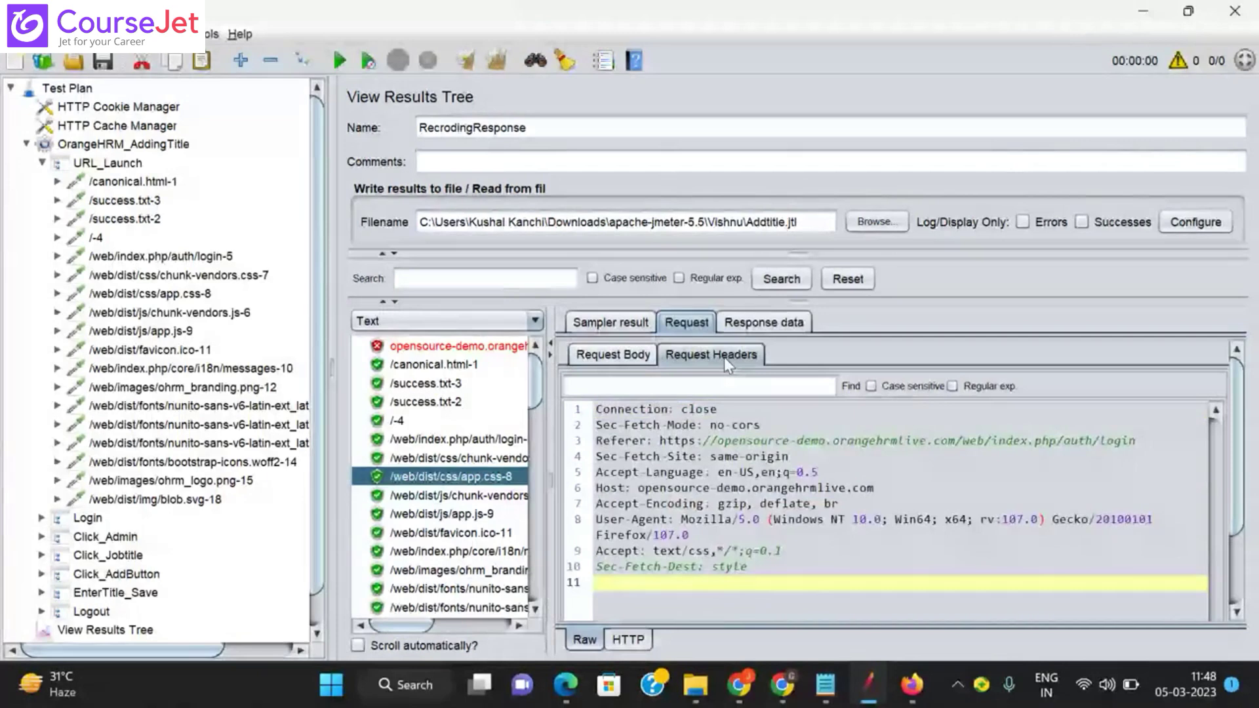
Step: View the app.css response body with the CSS content, then collapse URL_Launch
{"action": "left_click", "coordinate": [764, 322]}
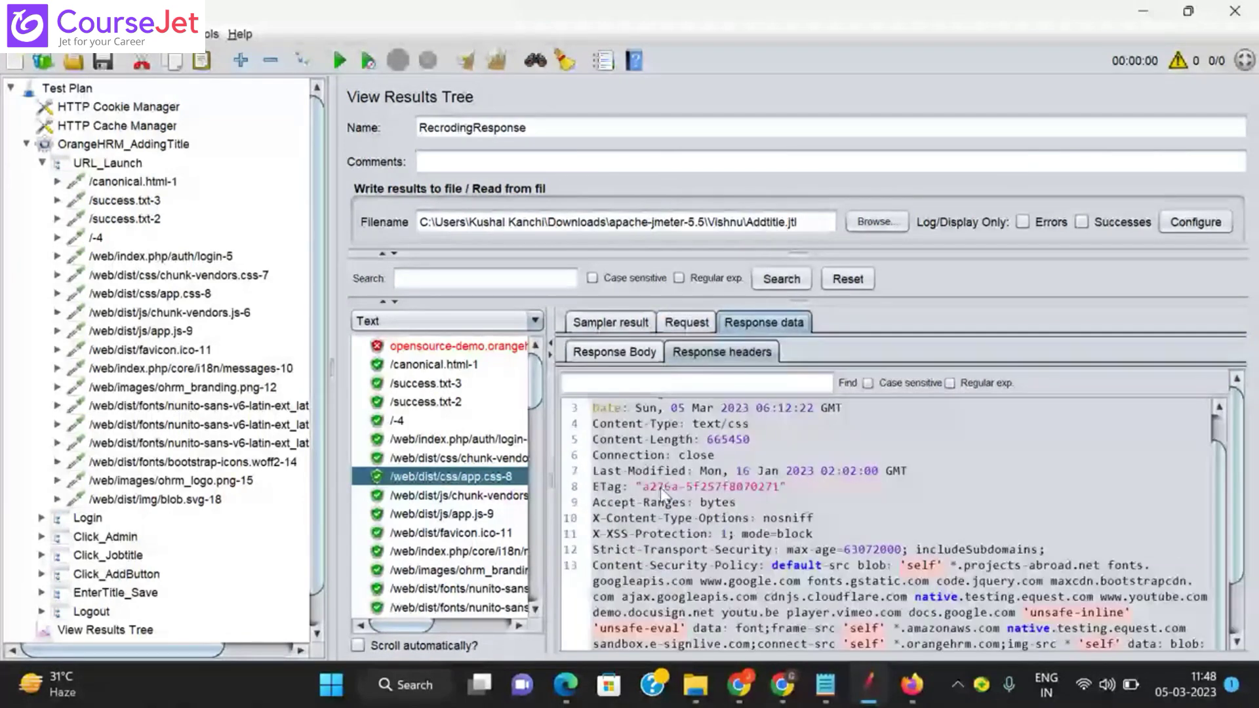
{"action": "left_click", "coordinate": [633, 350]}
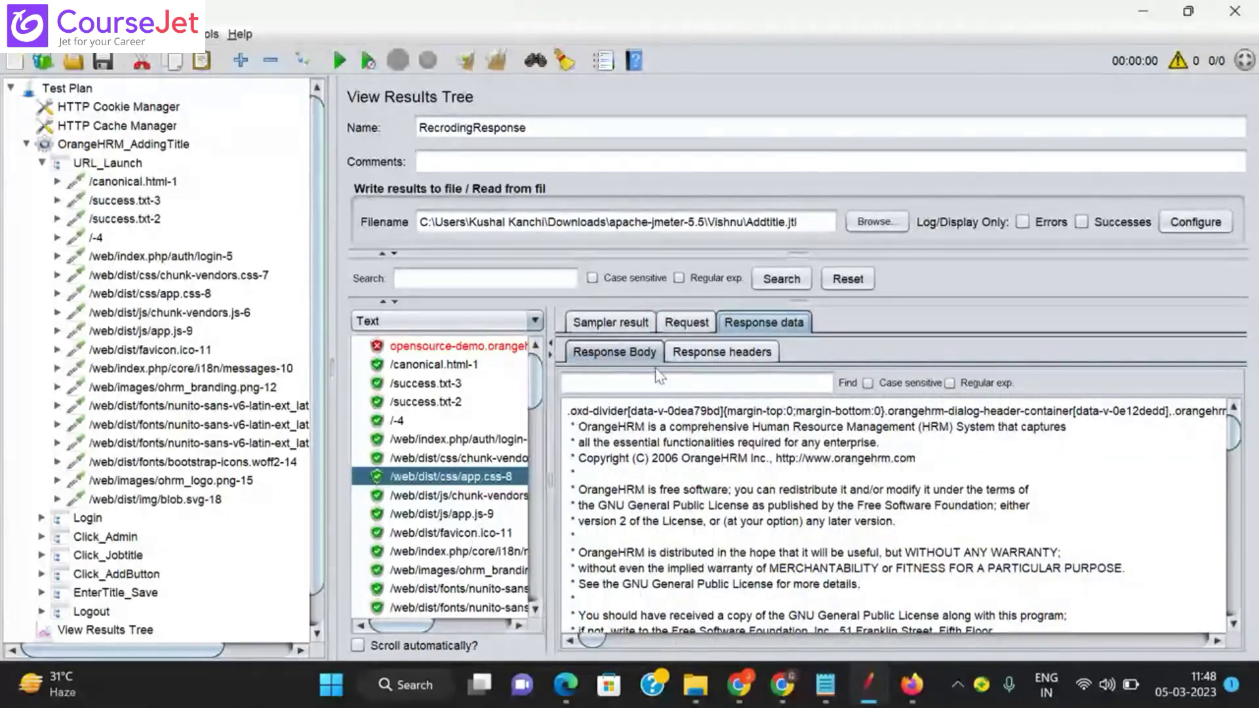
{"action": "left_click", "coordinate": [42, 163]}
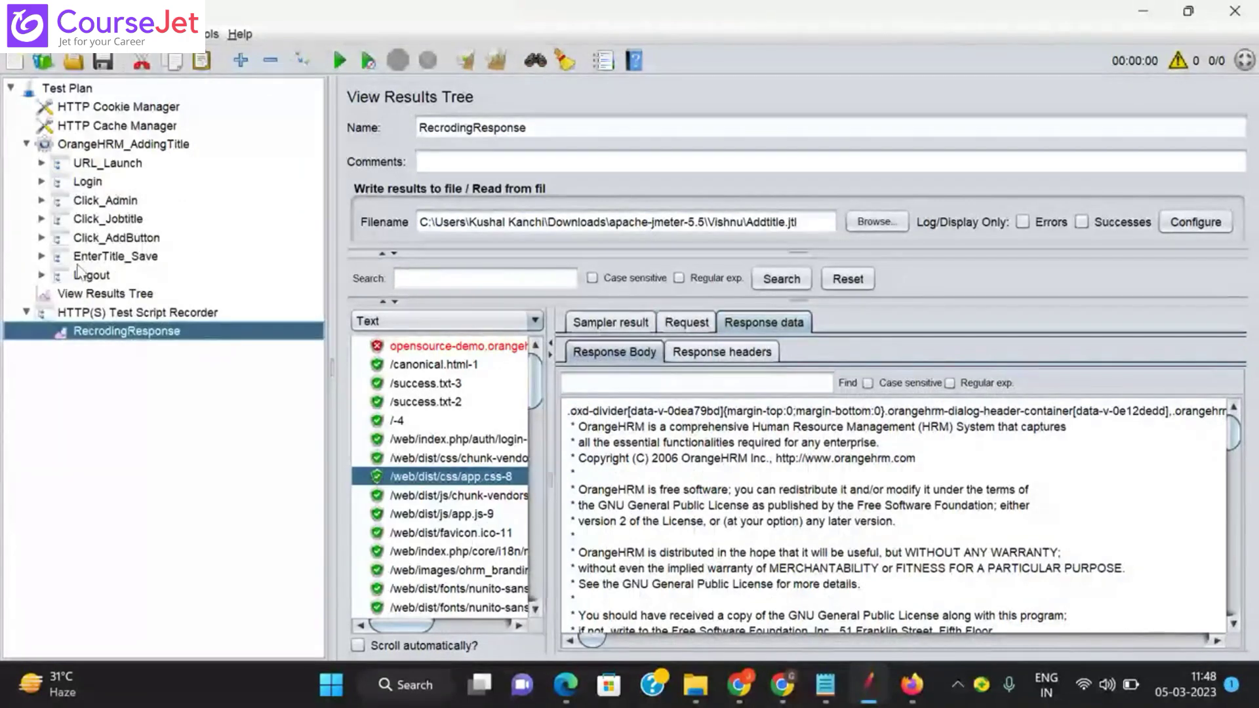
Step: Select the Test Plan root and bring up the File menu
{"action": "left_click_drag", "start_coordinate": [534, 368], "coordinate": [534, 322]}
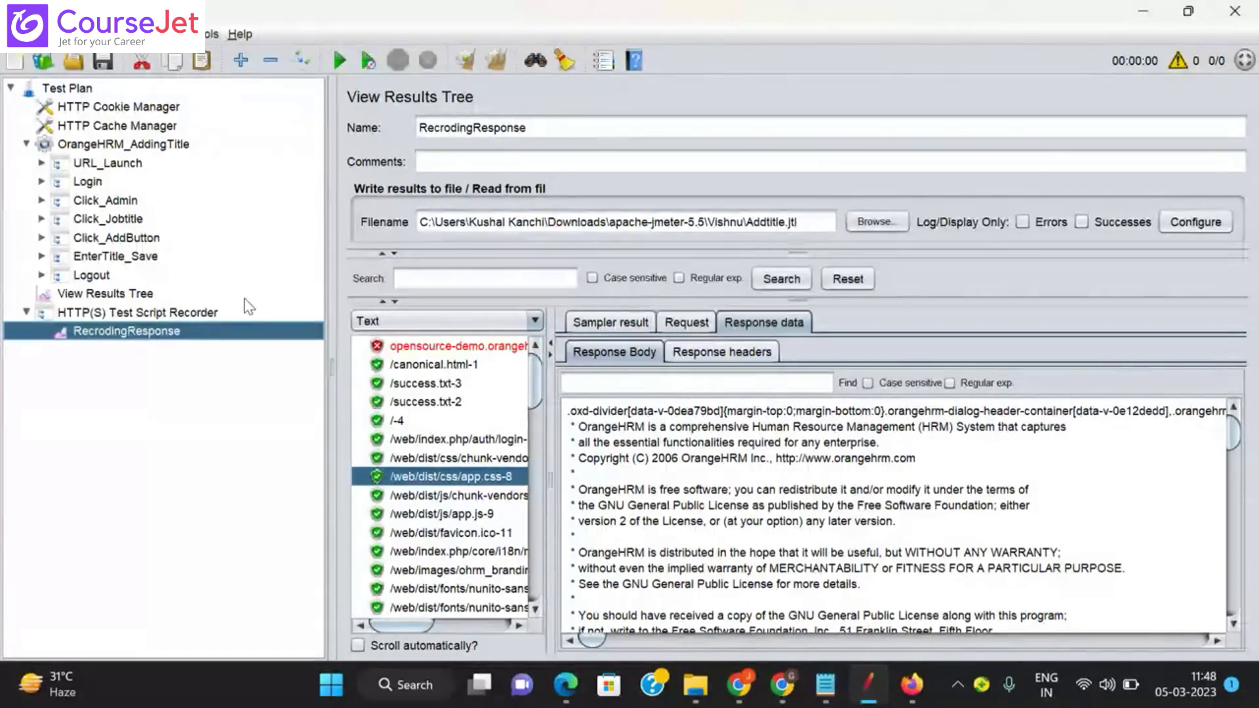
{"action": "left_click", "coordinate": [62, 91]}
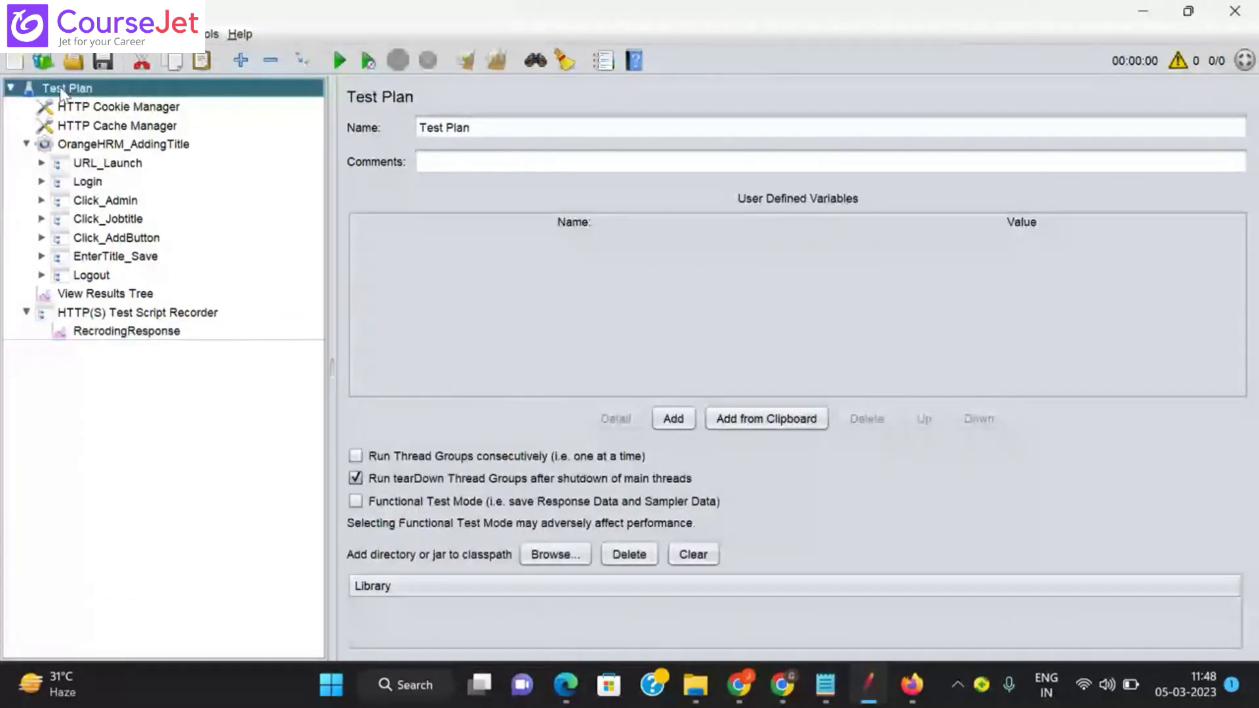
{"action": "left_click", "coordinate": [17, 34]}
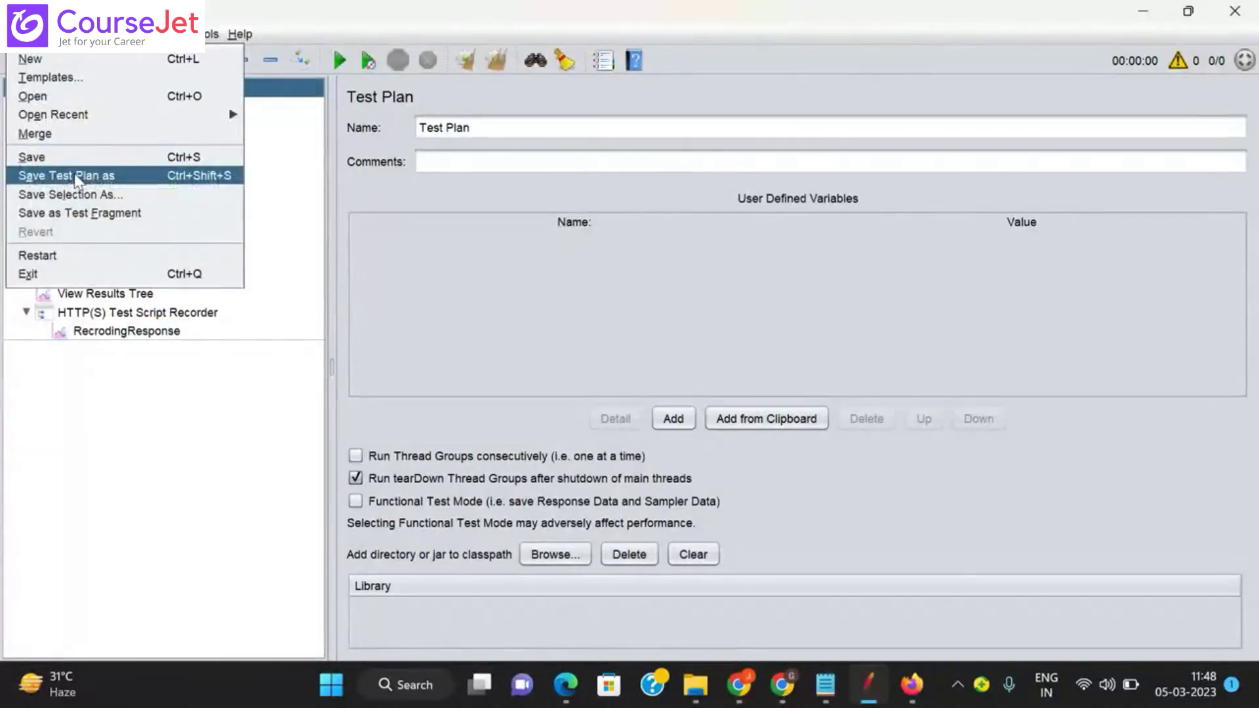
Step: Start Save Test Plan As and browse up two levels into the project folder
{"action": "left_click", "coordinate": [78, 177]}
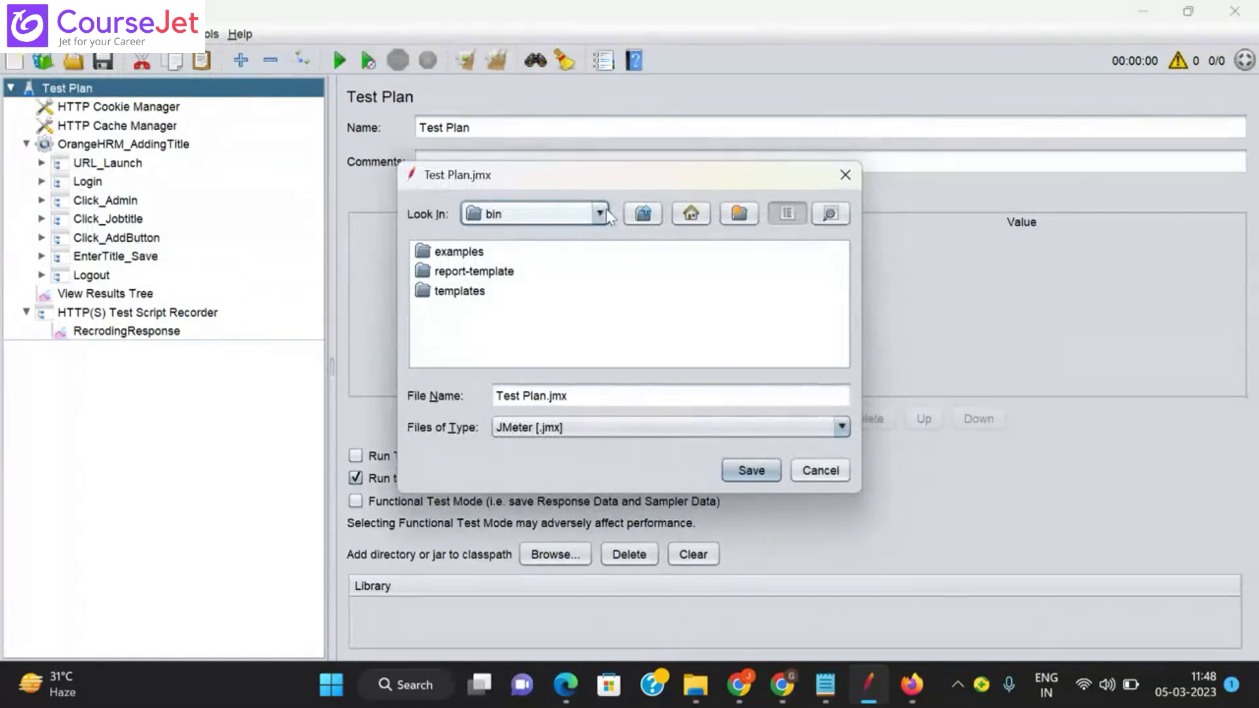
{"action": "left_click", "coordinate": [643, 215]}
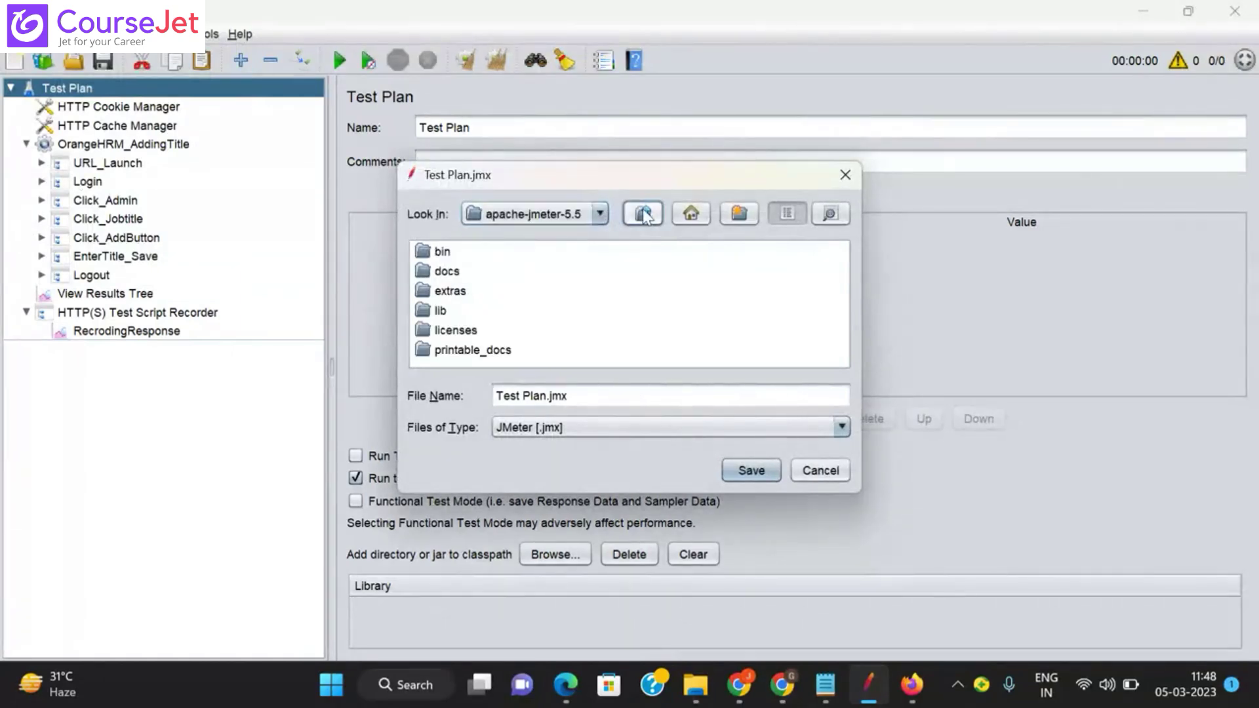
{"action": "left_click", "coordinate": [643, 215]}
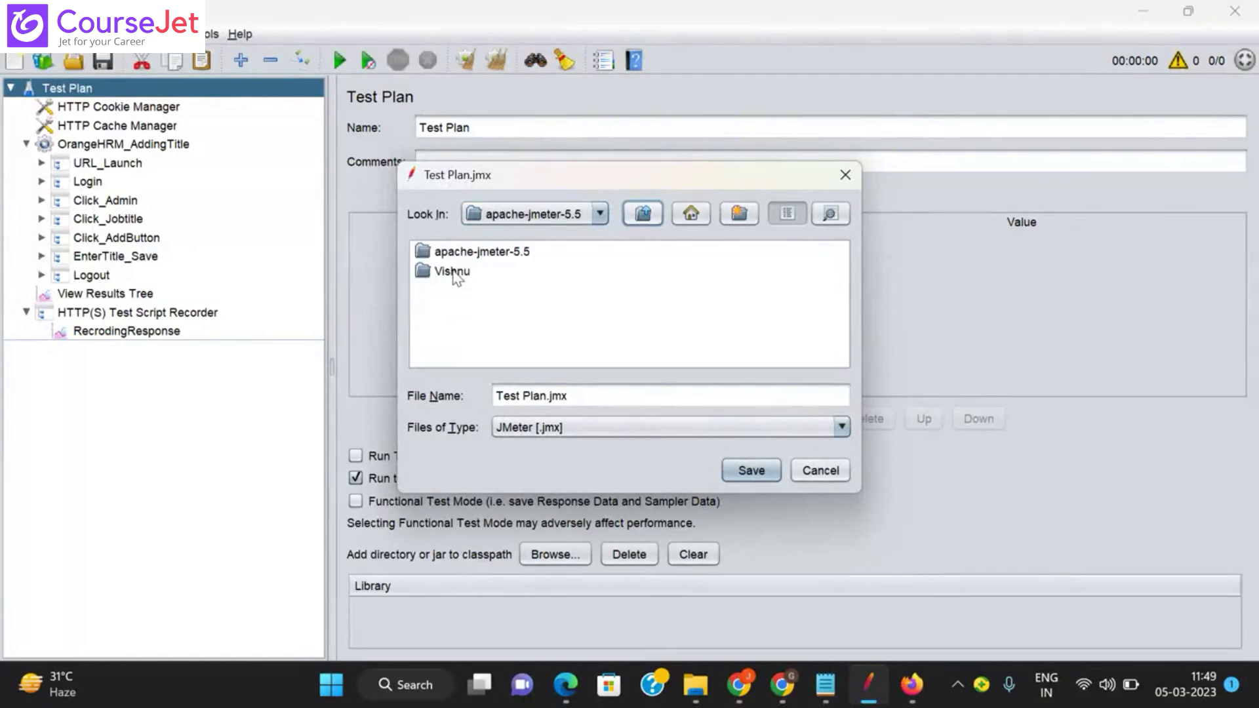
{"action": "double_click", "coordinate": [457, 274]}
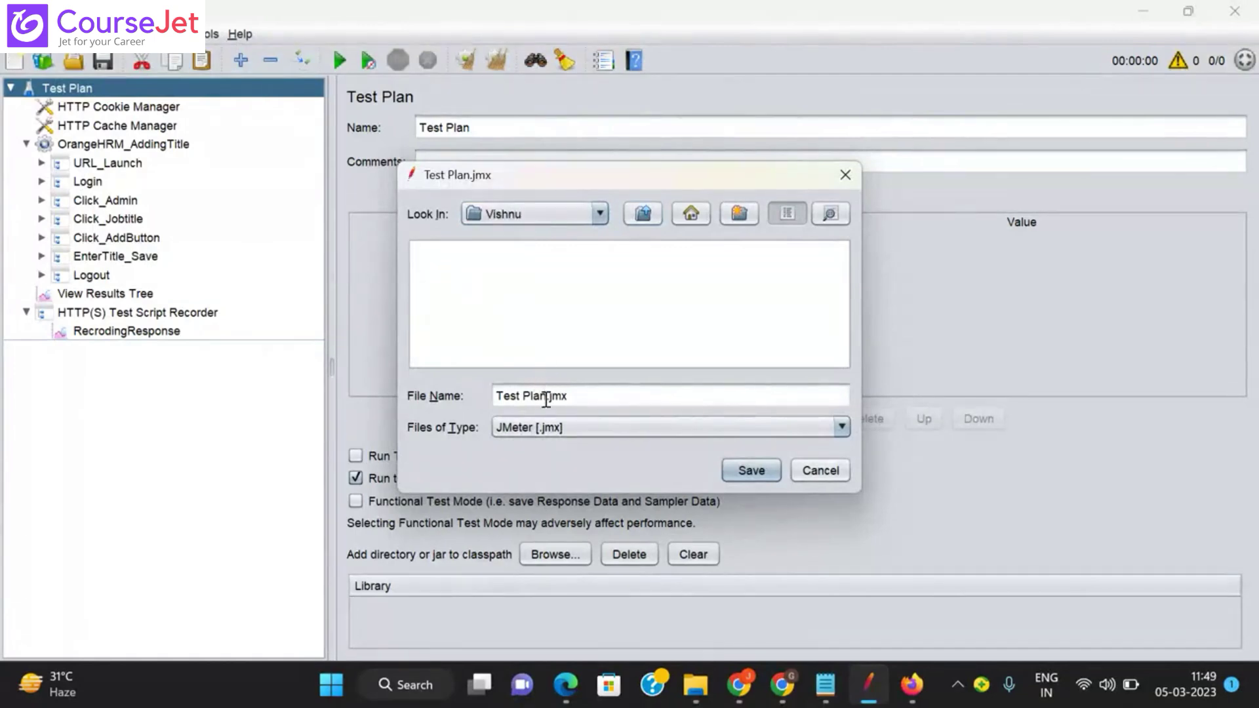
Step: Name the file OrangeHRM_AddingTitle and save it
{"action": "left_click_drag", "start_coordinate": [547, 396], "coordinate": [364, 376]}
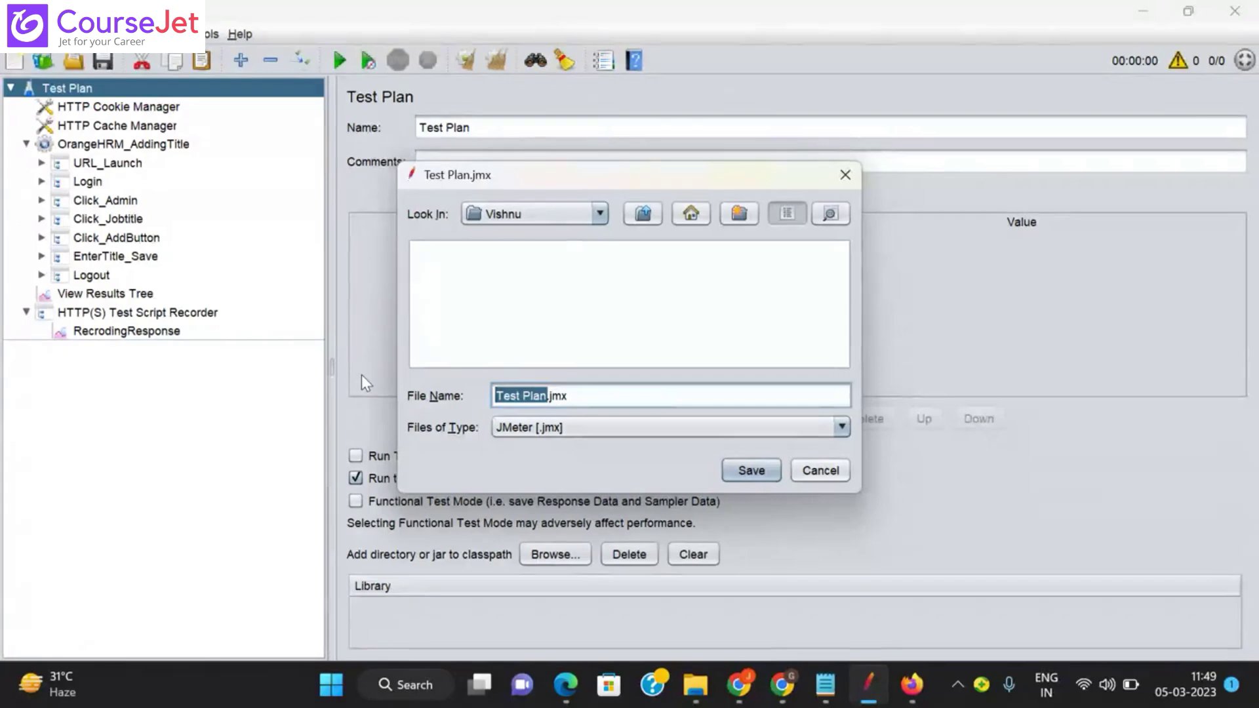
{"action": "type", "text": "OrangeHrm"}
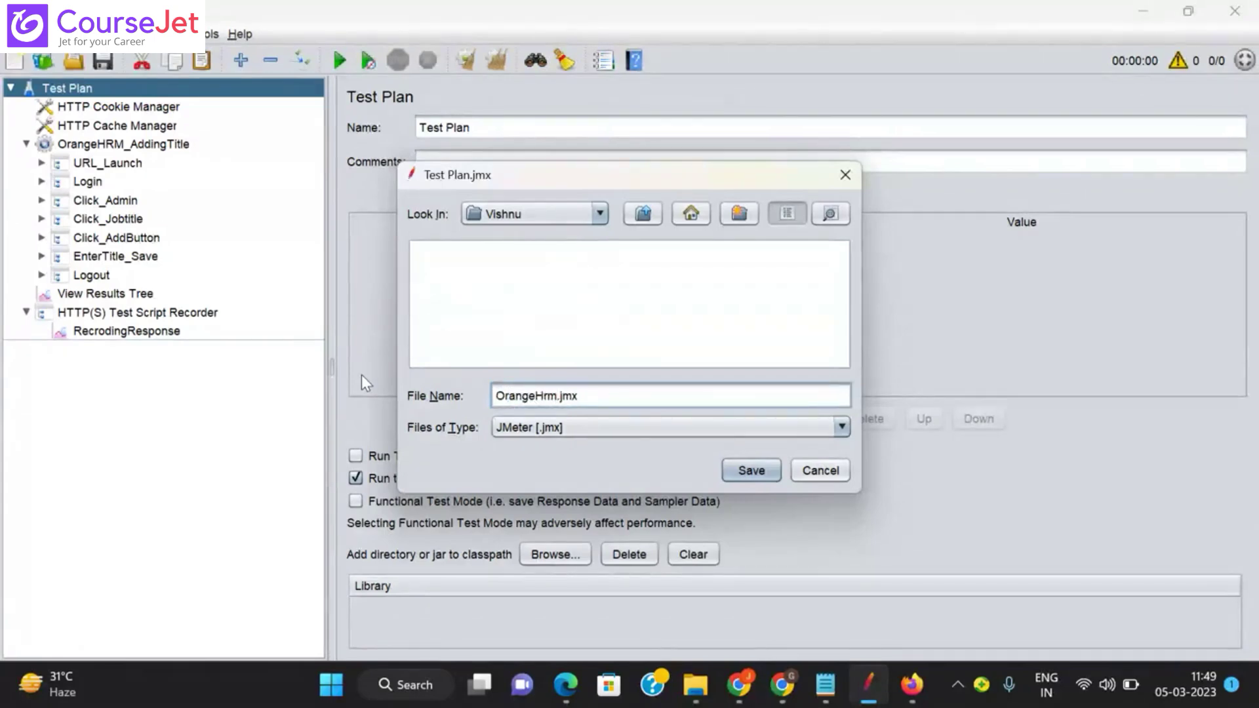
{"action": "key", "text": "BackSpace"}
{"action": "key", "text": "BackSpace"}
{"action": "type", "text": "RM_AADD"}
{"action": "key", "text": "BackSpace"}
{"action": "key", "text": "BackSpace"}
{"action": "key", "text": "BackSpace"}
{"action": "type", "text": "ddingTitl"}
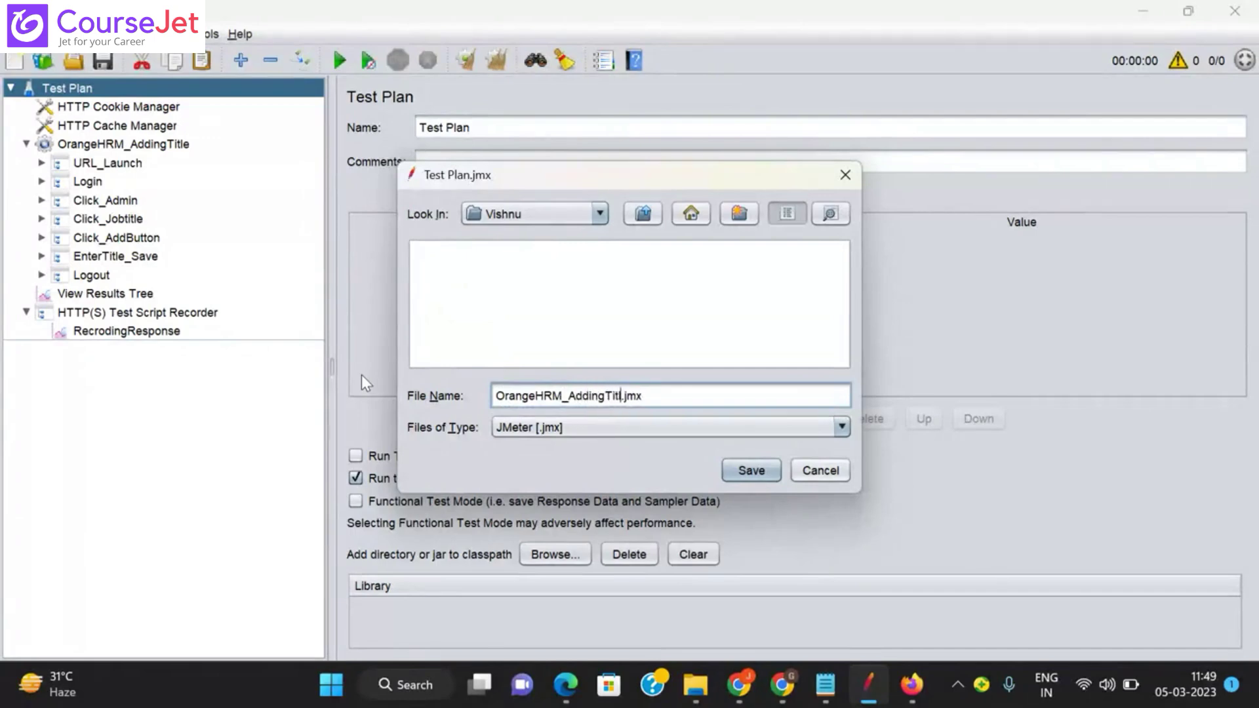
{"action": "type", "text": "e"}
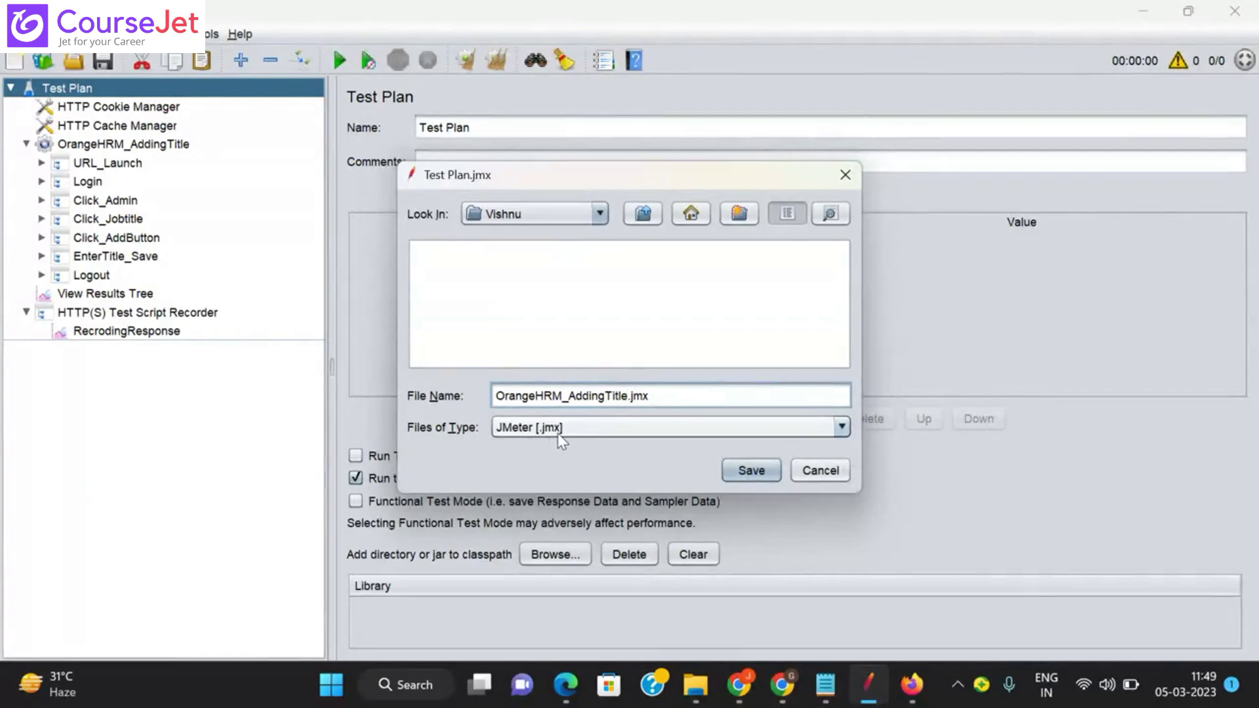
{"action": "left_click", "coordinate": [759, 473]}
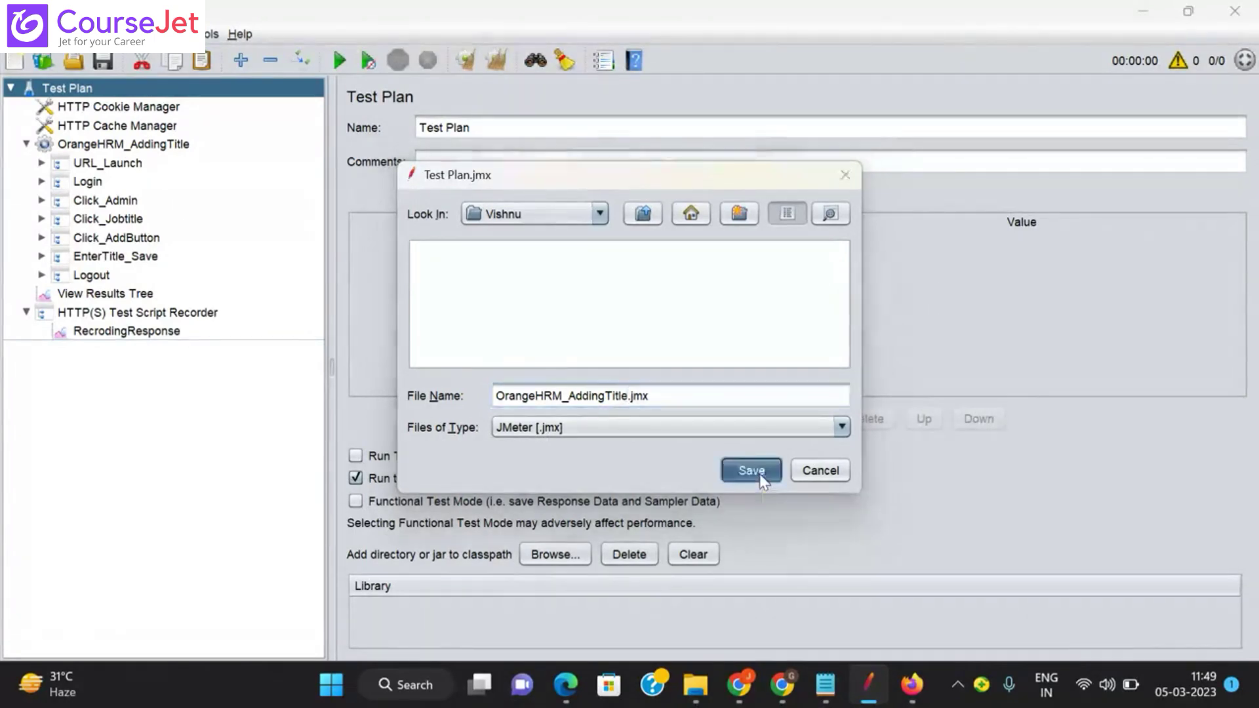
{"action": "mouse_move", "coordinate": [695, 685]}
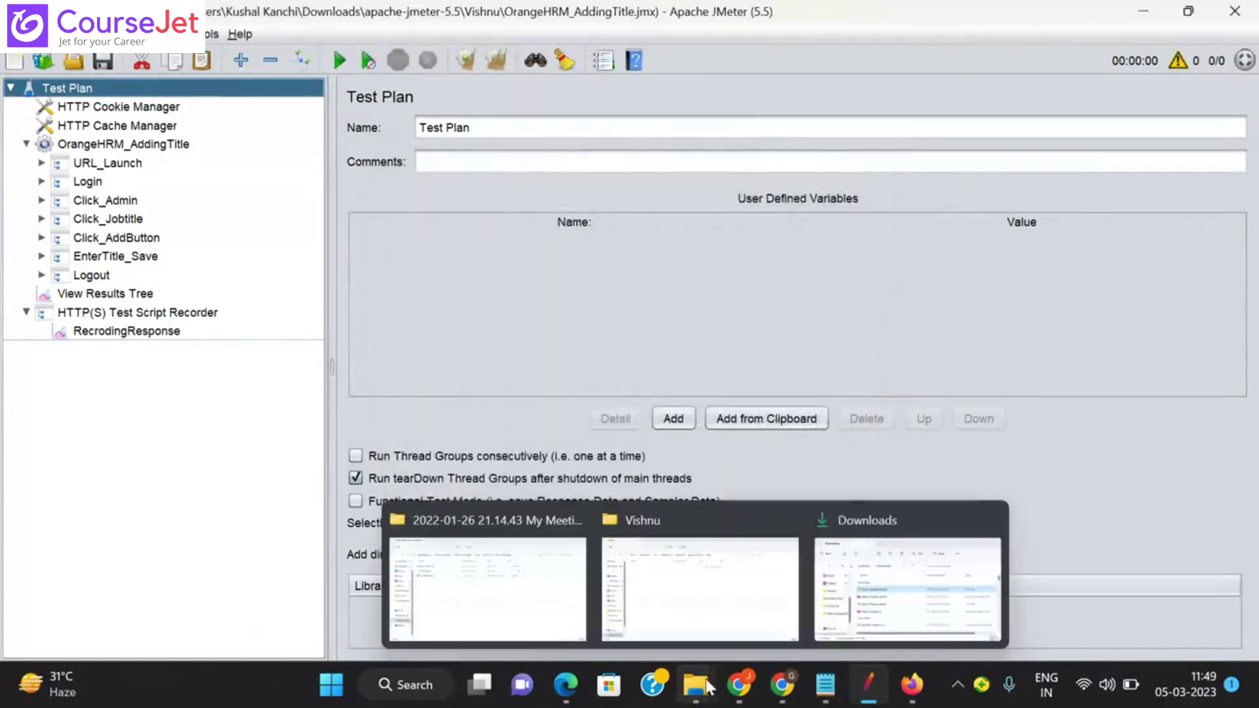
{"action": "left_click", "coordinate": [707, 583]}
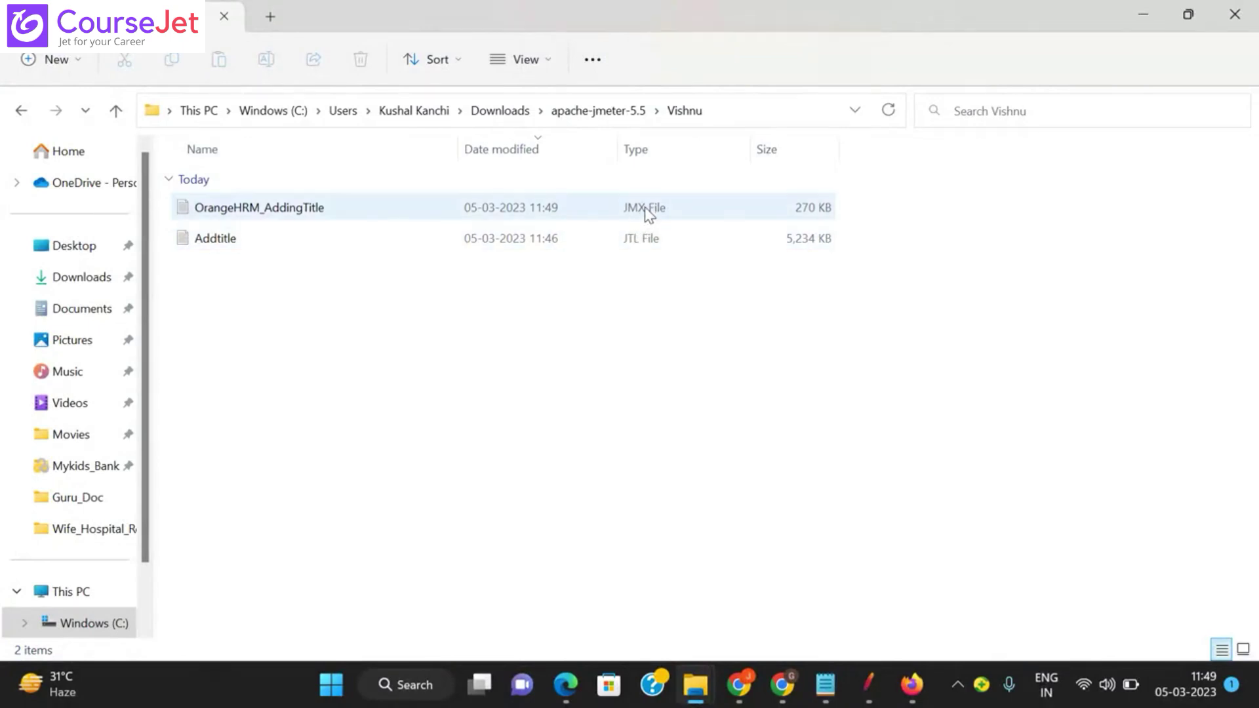
{"action": "left_click", "coordinate": [879, 677]}
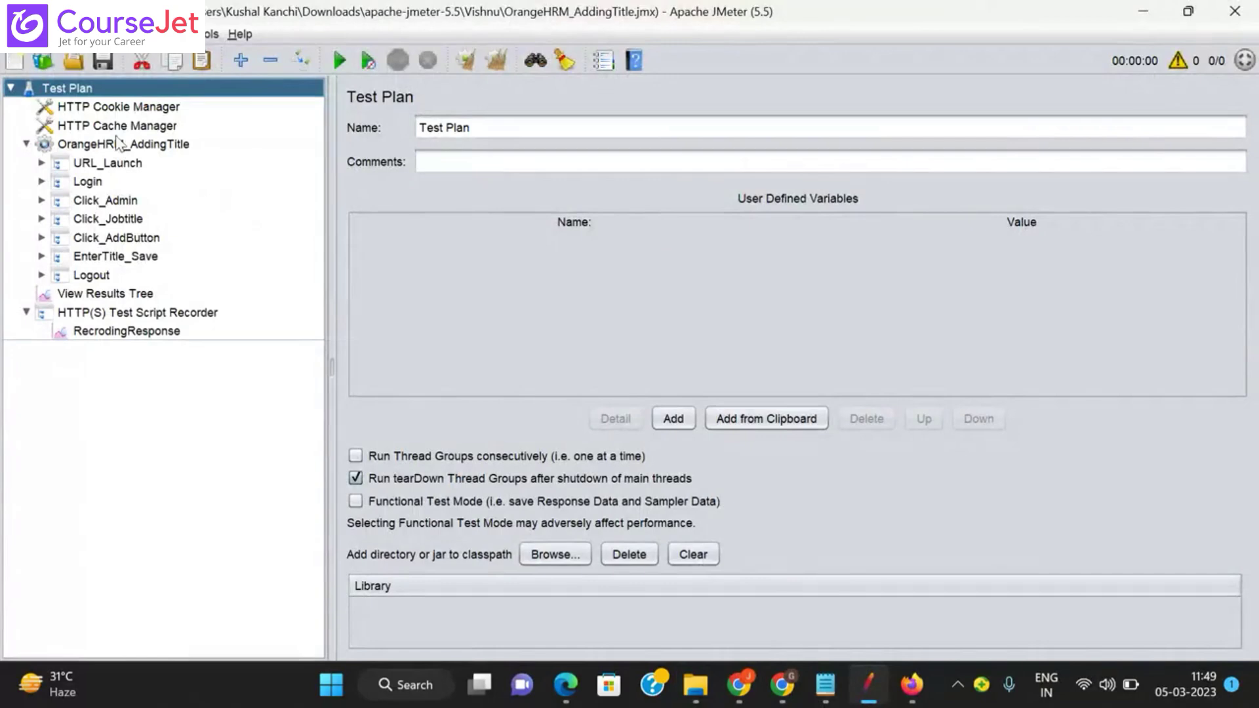
Step: Save the plan via Ctrl+Shift+S with the file name AddingTitle_Final.jmx
{"action": "key", "text": "ctrl+shift+s"}
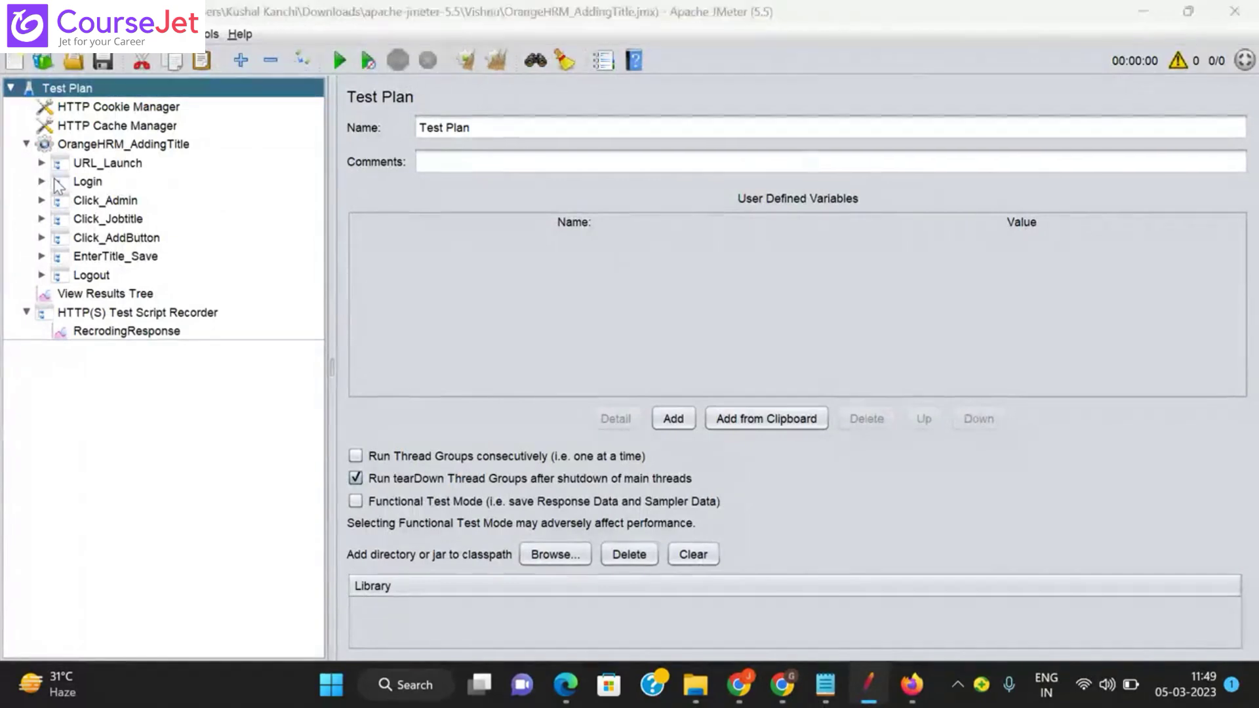
{"action": "left_click_drag", "start_coordinate": [545, 397], "coordinate": [462, 397]}
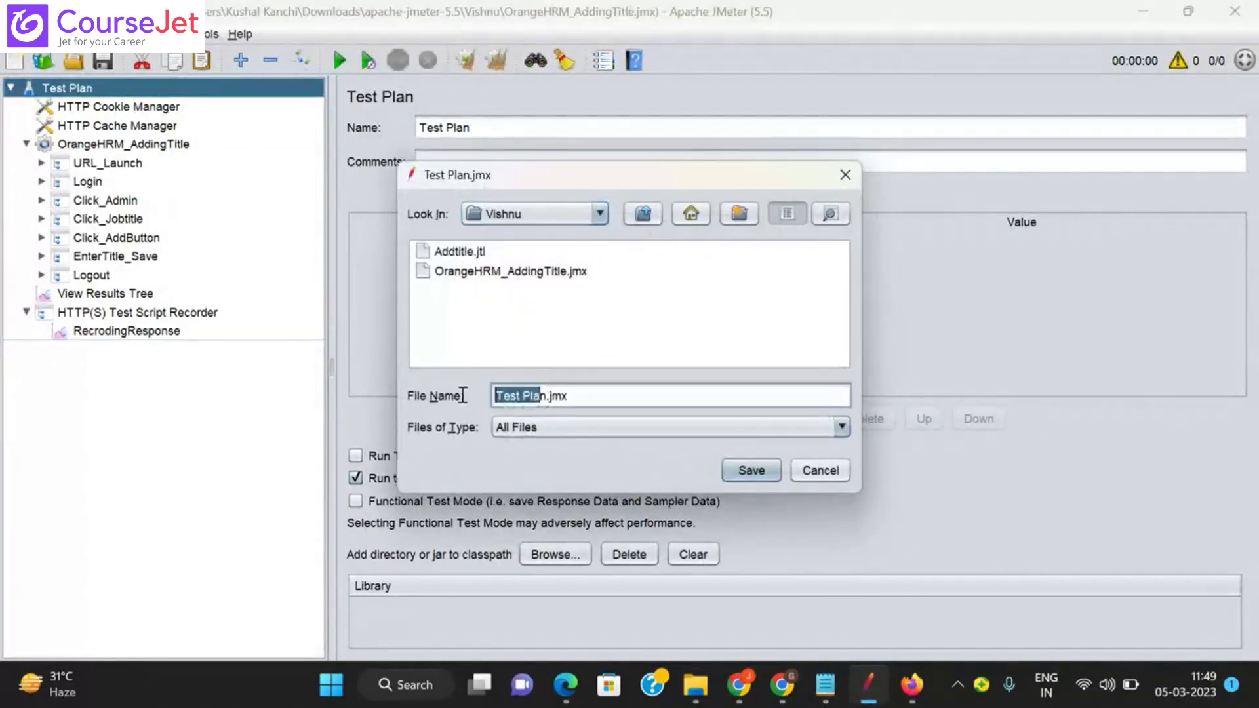
{"action": "left_click", "coordinate": [544, 396]}
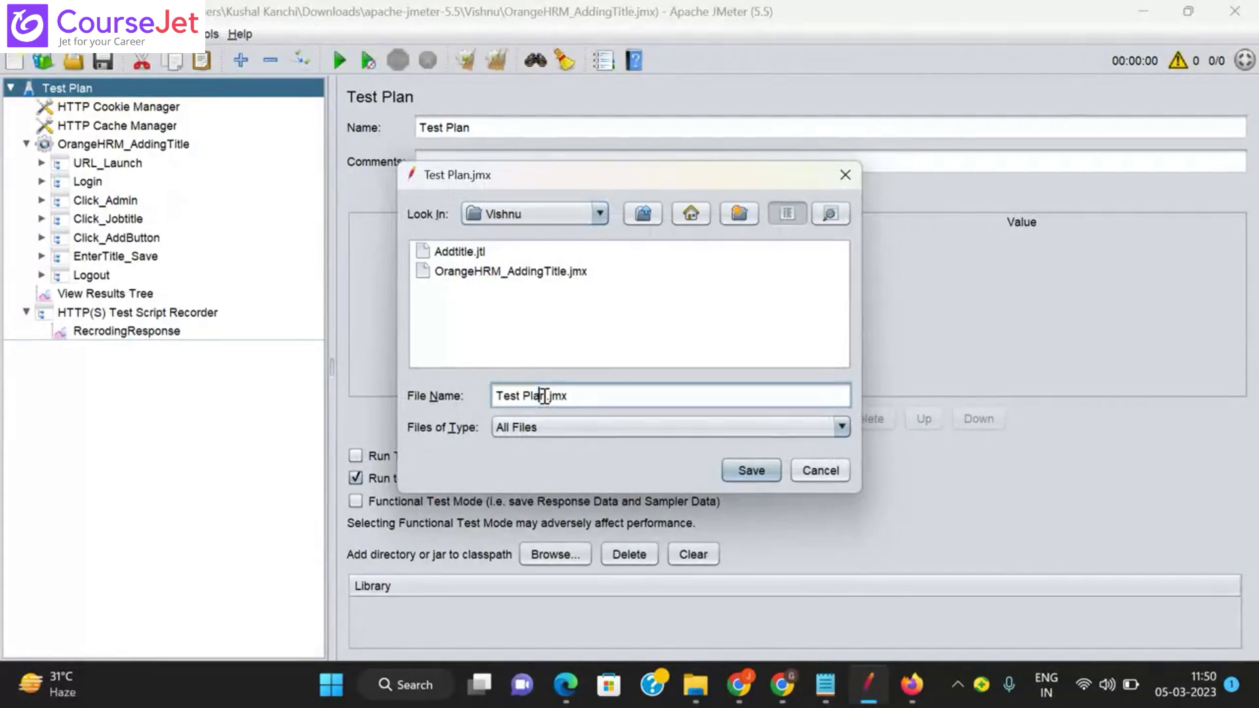
{"action": "key", "text": "BackSpace"}
{"action": "key", "text": "BackSpace"}
{"action": "key", "text": "BackSpace"}
{"action": "key", "text": "BackSpace"}
{"action": "key", "text": "BackSpace"}
{"action": "key", "text": "BackSpace"}
{"action": "key", "text": "BackSpace"}
{"action": "key", "text": "BackSpace"}
{"action": "key", "text": "BackSpace"}
{"action": "type", "text": "AddingTitle"}
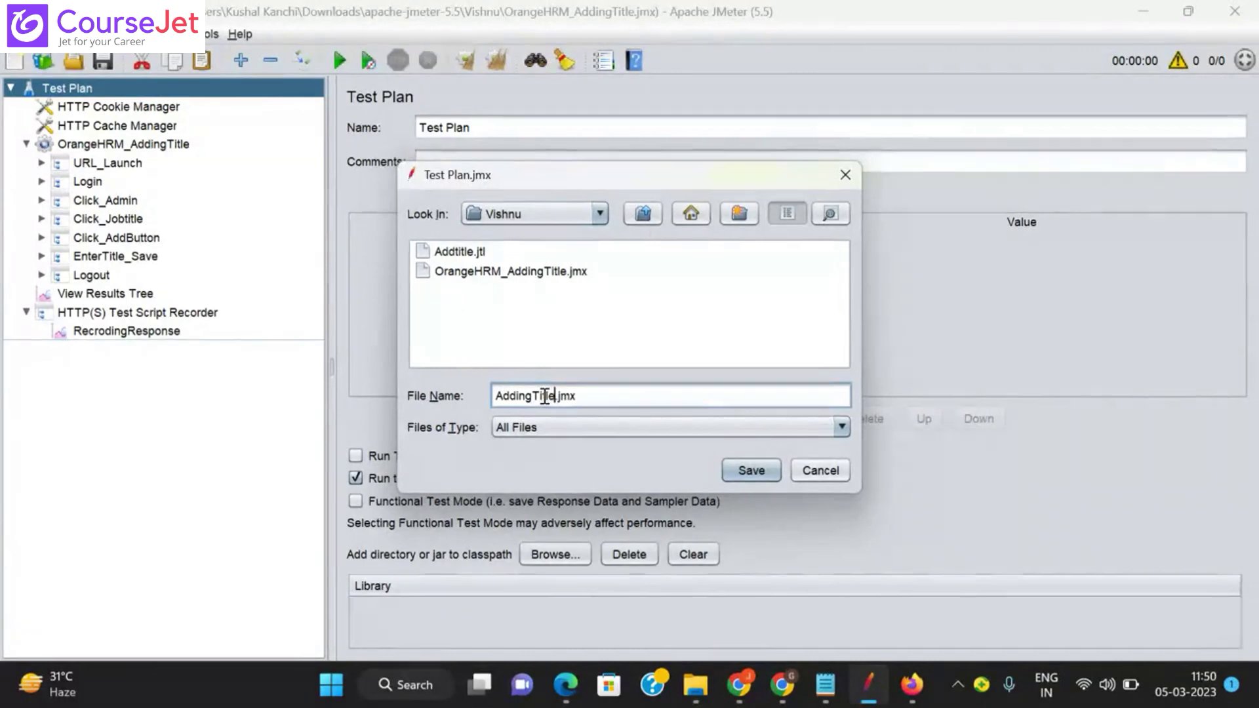
{"action": "type", "text": "_"}
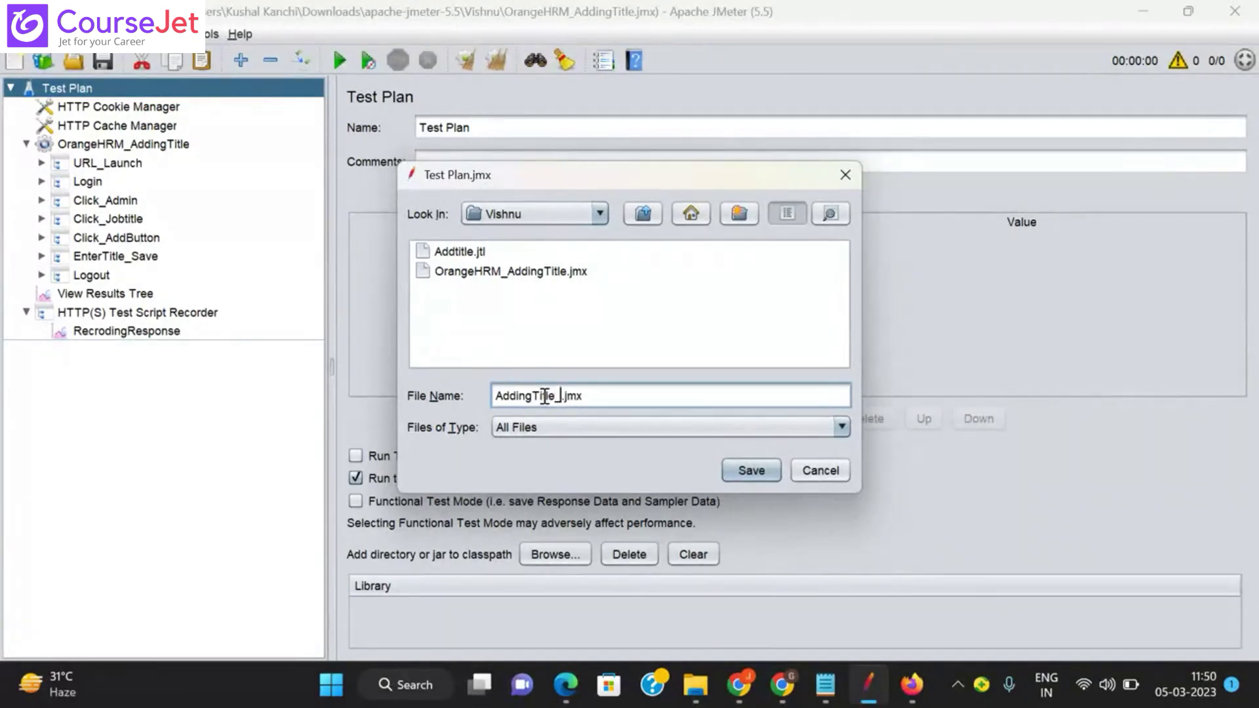
{"action": "type", "text": "Final"}
{"action": "left_click", "coordinate": [751, 471]}
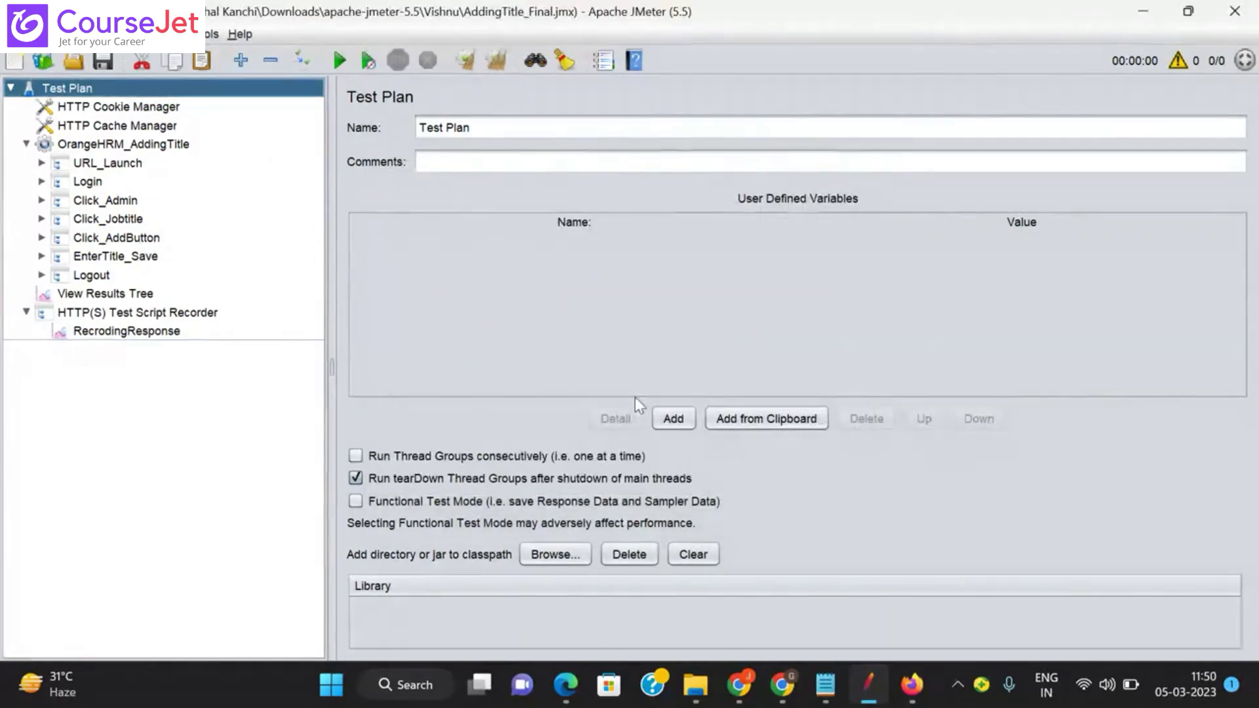
{"action": "mouse_move", "coordinate": [716, 696]}
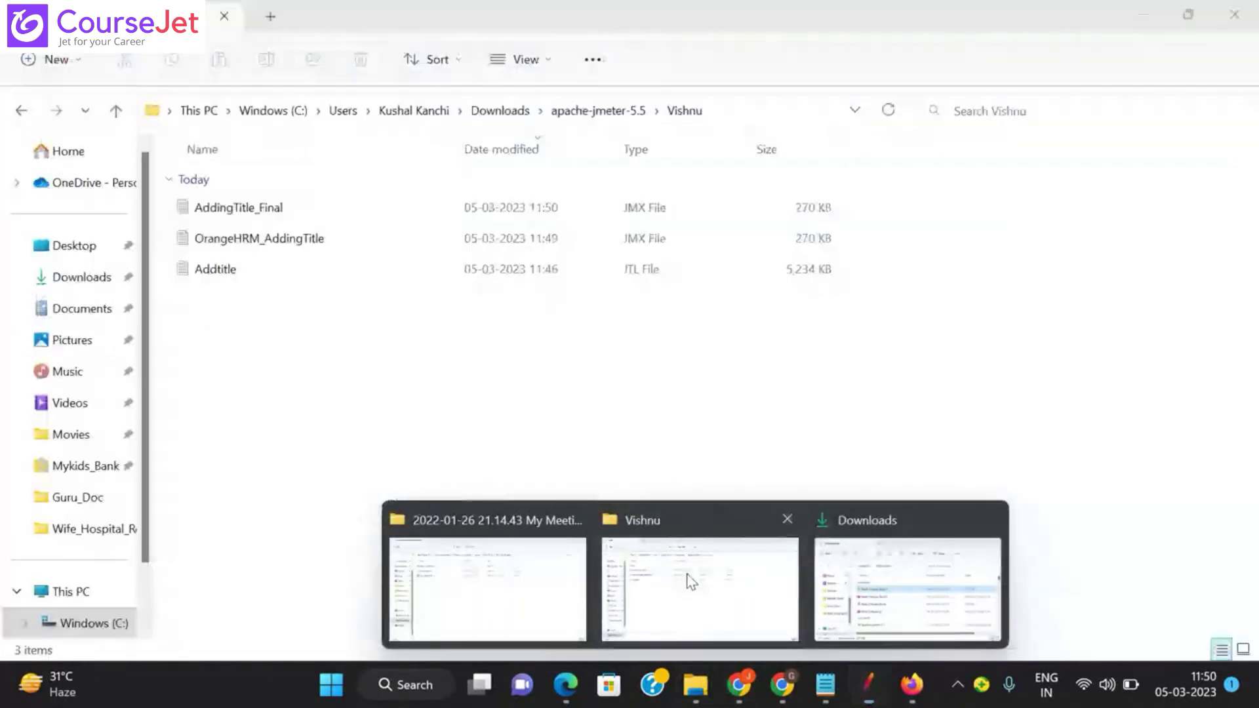
{"action": "left_click", "coordinate": [697, 584]}
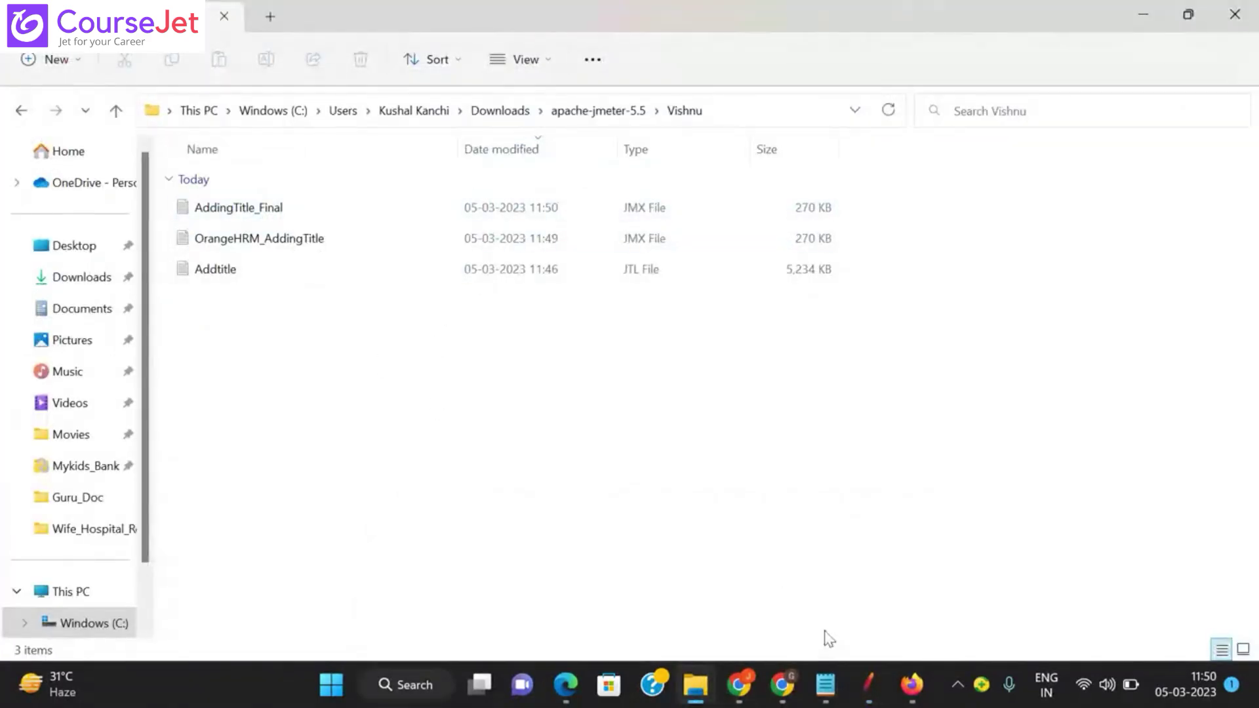
{"action": "left_click", "coordinate": [868, 689]}
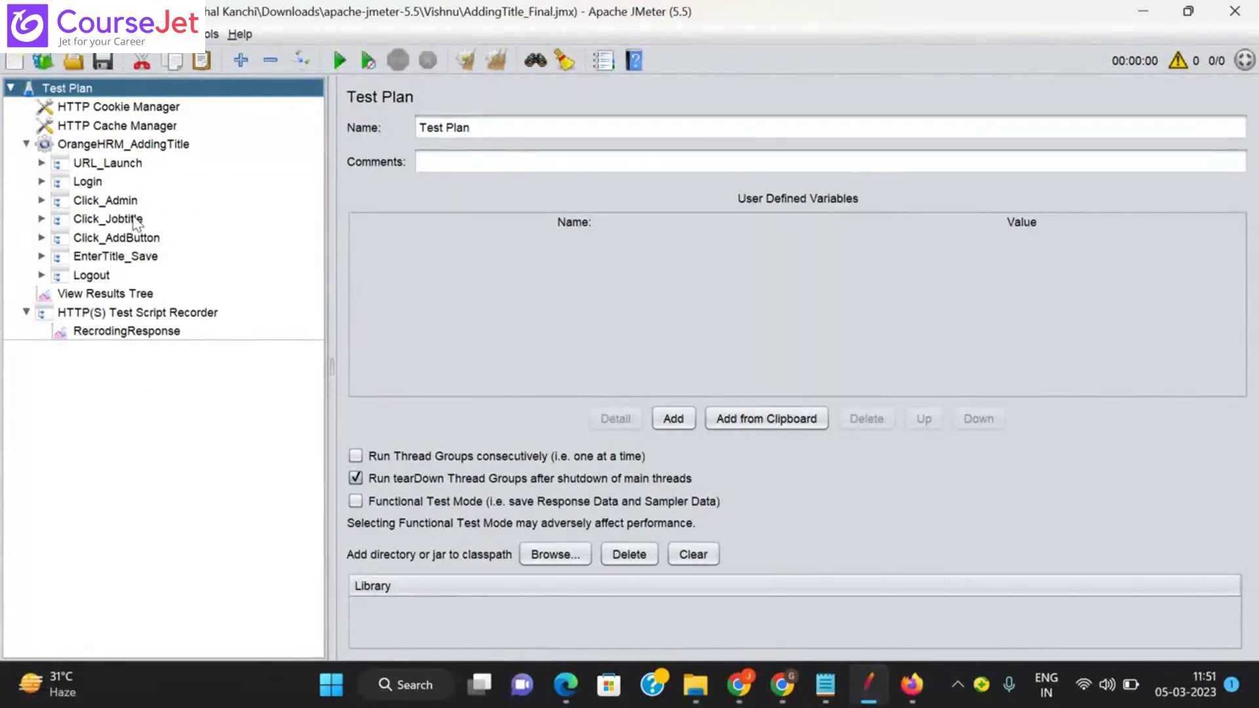
Step: Select the Login transaction controller to show its settings
{"action": "mouse_move", "coordinate": [836, 704]}
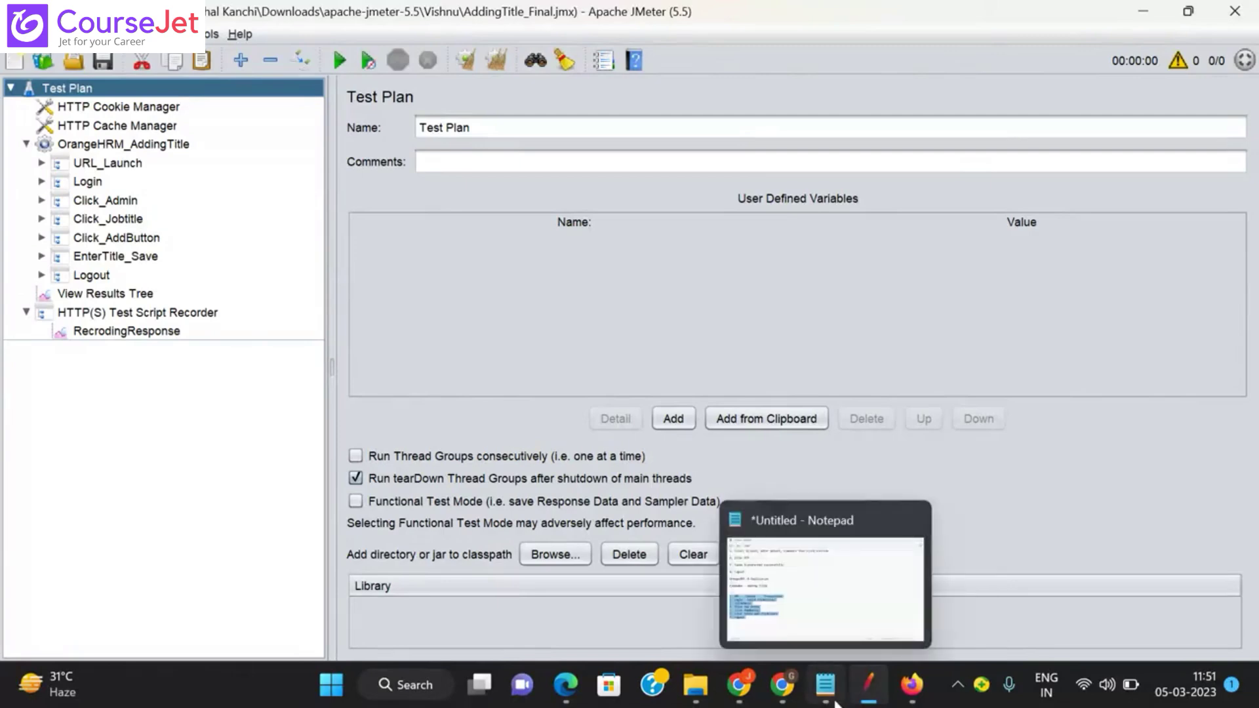
{"action": "mouse_move", "coordinate": [695, 688]}
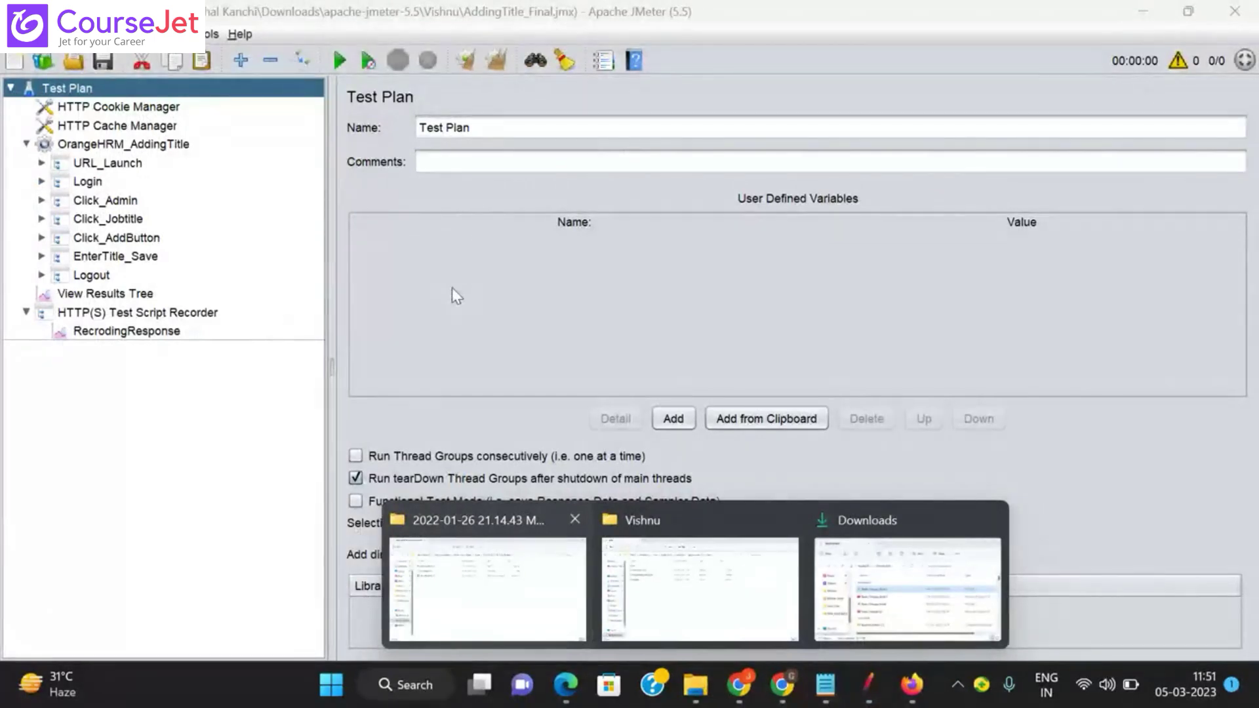
{"action": "left_click", "coordinate": [94, 181]}
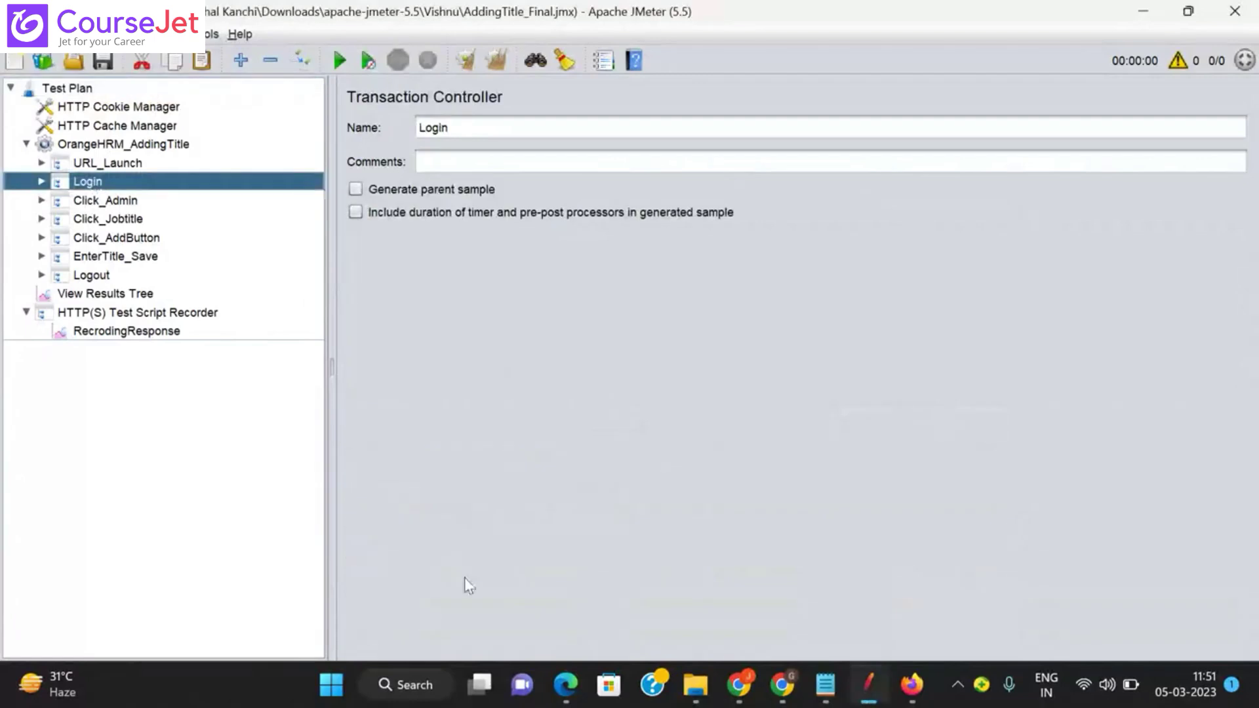
Step: Launch ApacheJMeter.jar from apache-jmeter-5.5\apache-jmeter-5.5\bin and bring the new window forward
{"action": "left_click", "coordinate": [675, 607]}
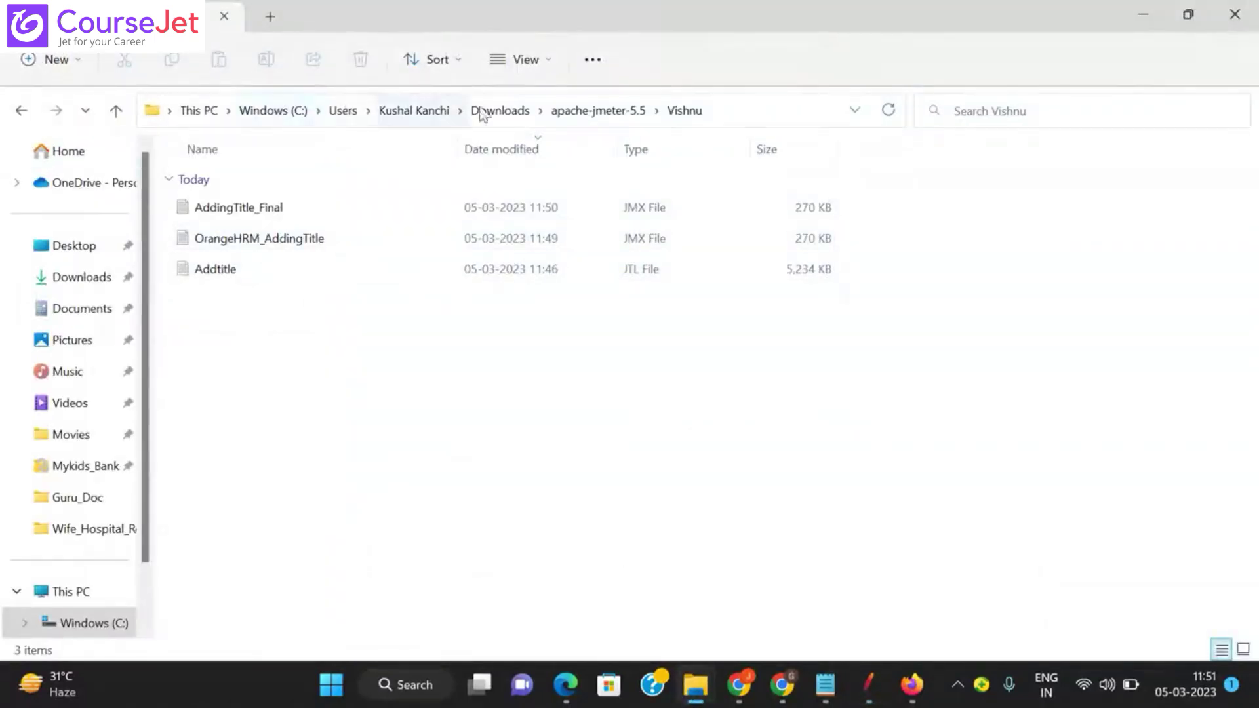
{"action": "left_click", "coordinate": [568, 124]}
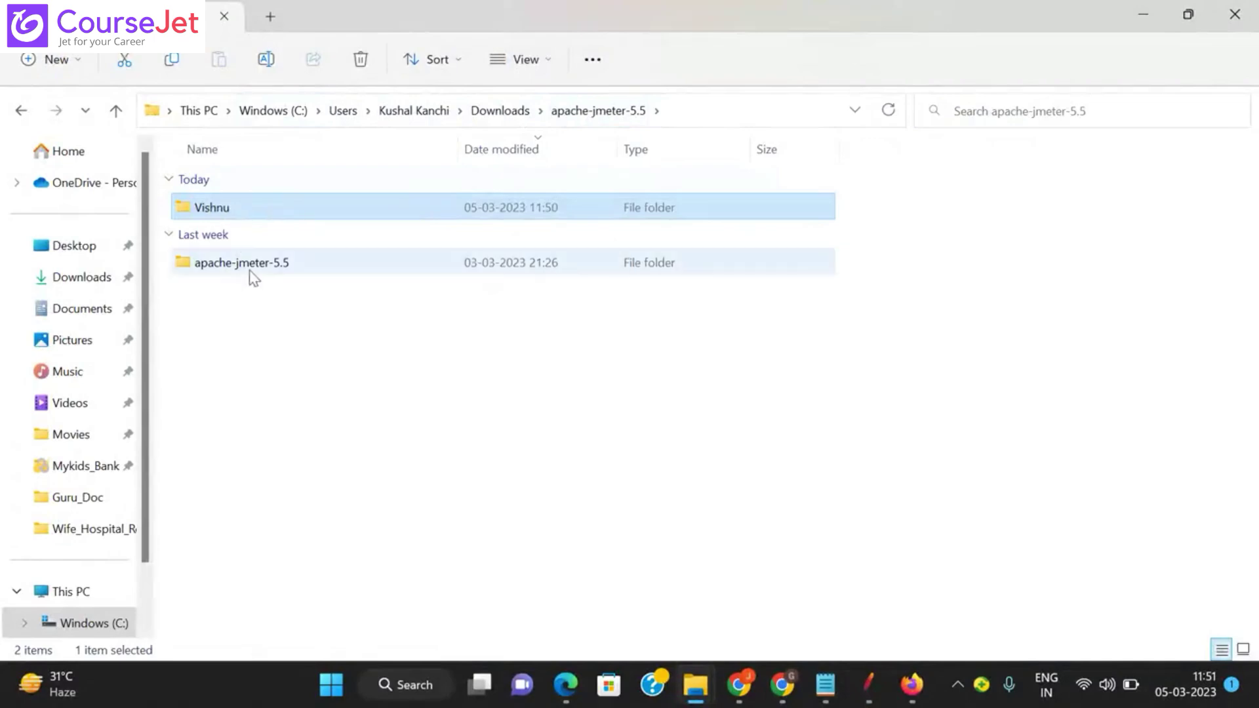
{"action": "double_click", "coordinate": [269, 269]}
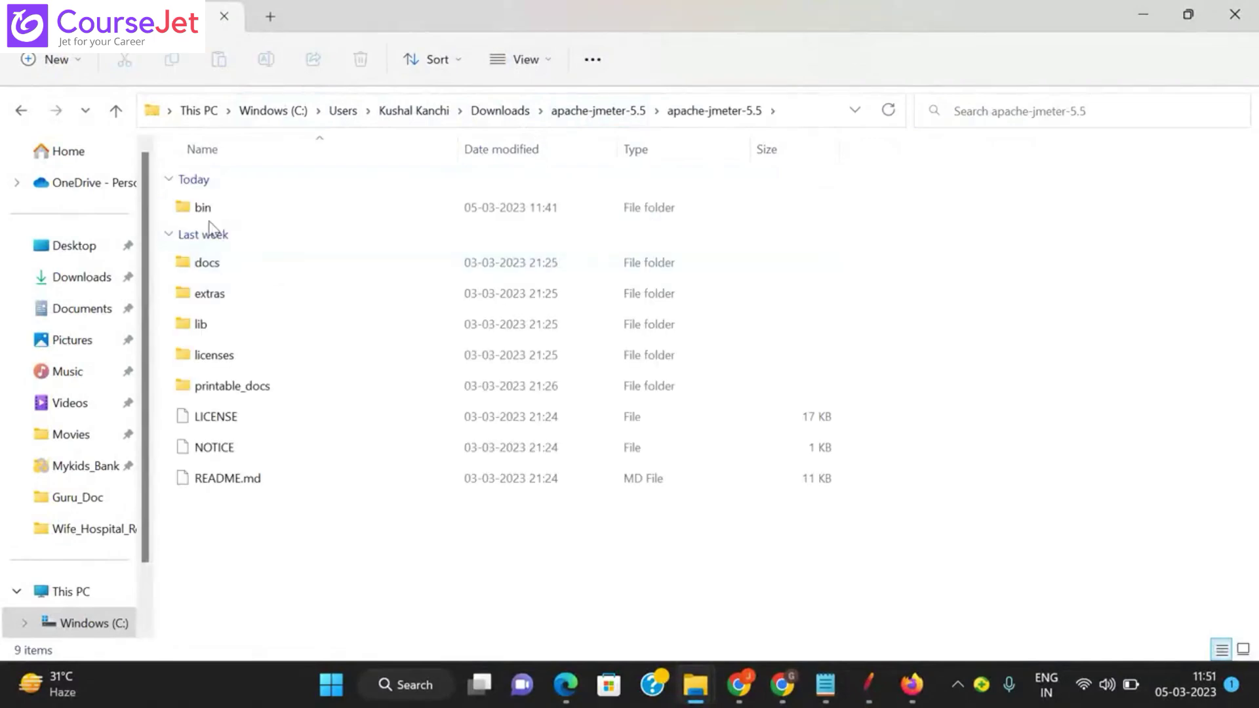
{"action": "double_click", "coordinate": [210, 210]}
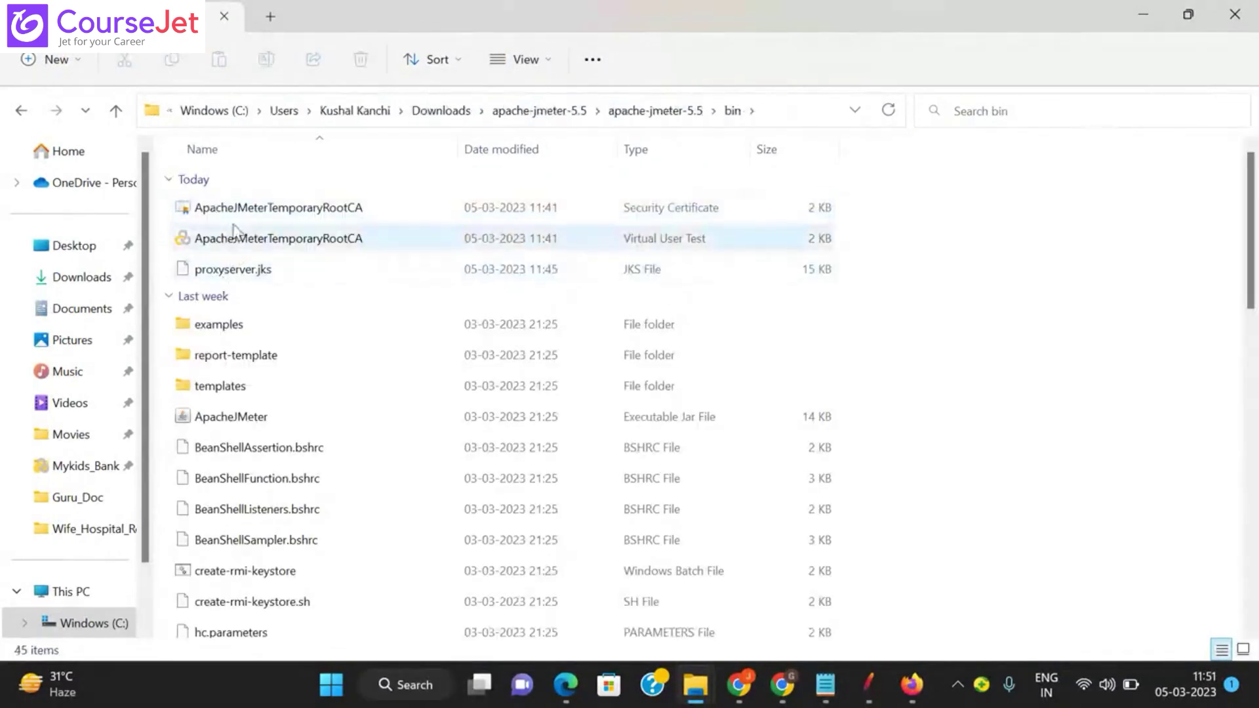
{"action": "double_click", "coordinate": [228, 417]}
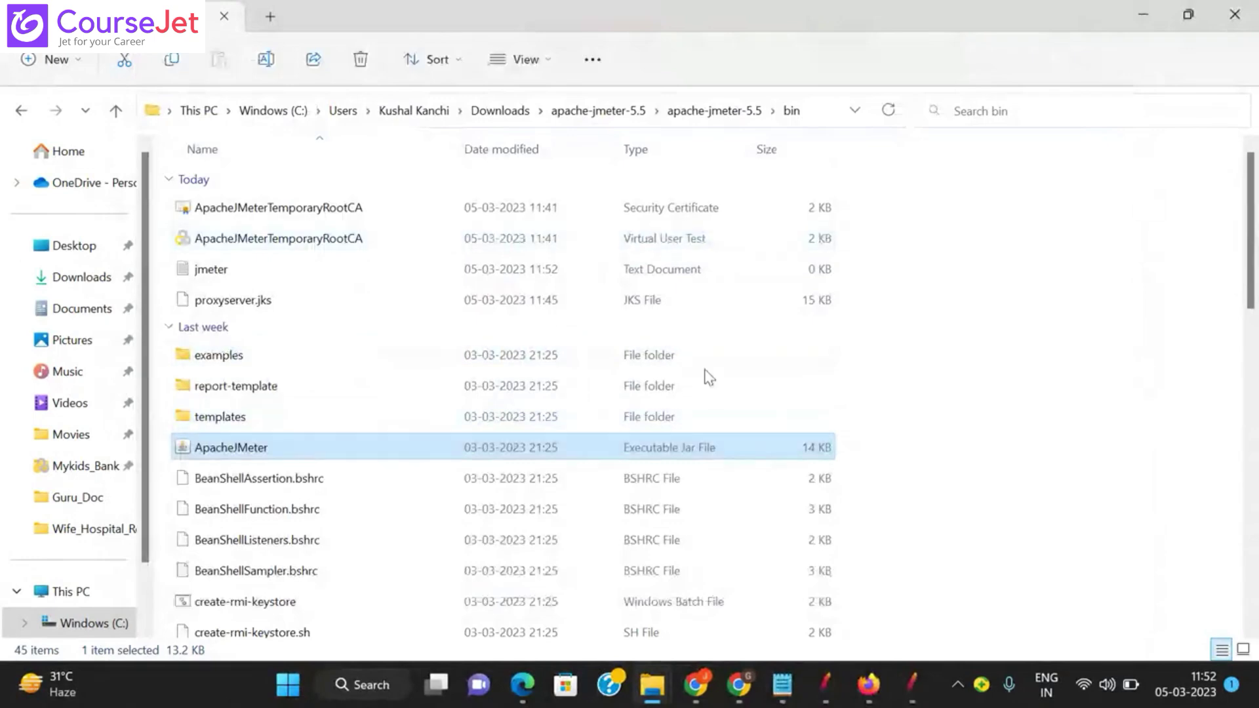
{"action": "left_click", "coordinate": [913, 688]}
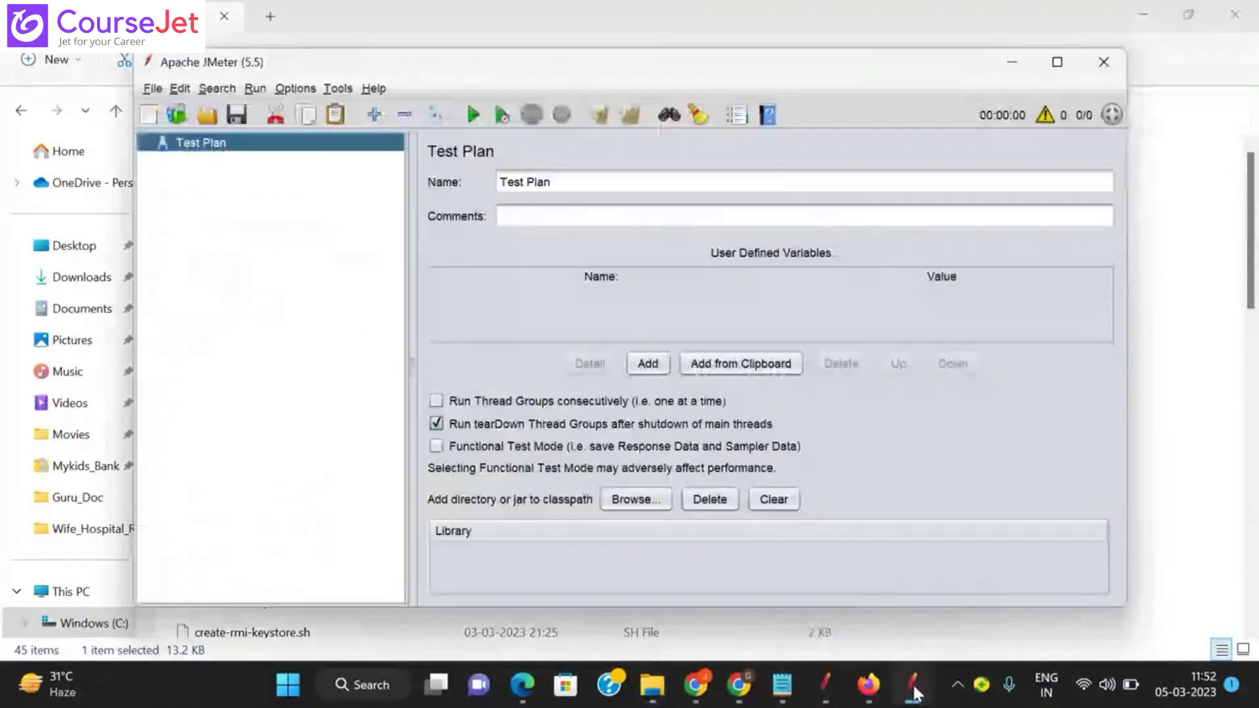
Step: Maximize the new JMeter window and return to it after checking the AddingTitle_Final instance
{"action": "left_click", "coordinate": [1056, 63]}
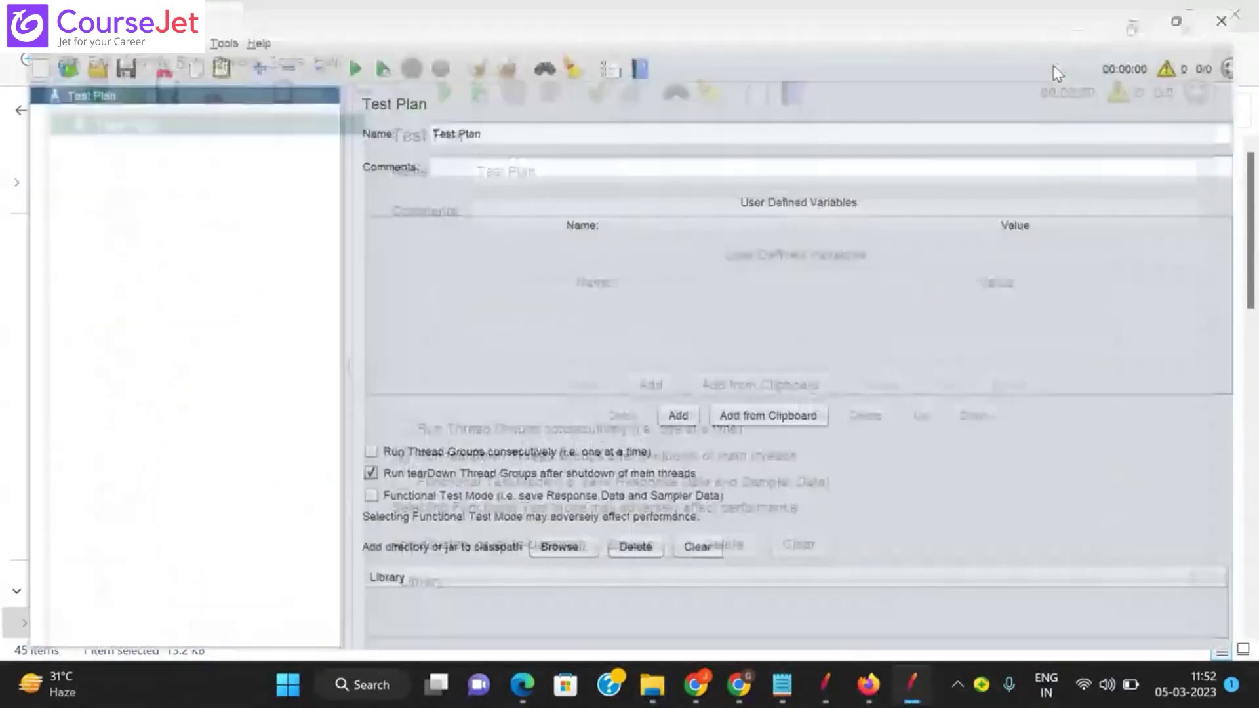
{"action": "left_click", "coordinate": [825, 686]}
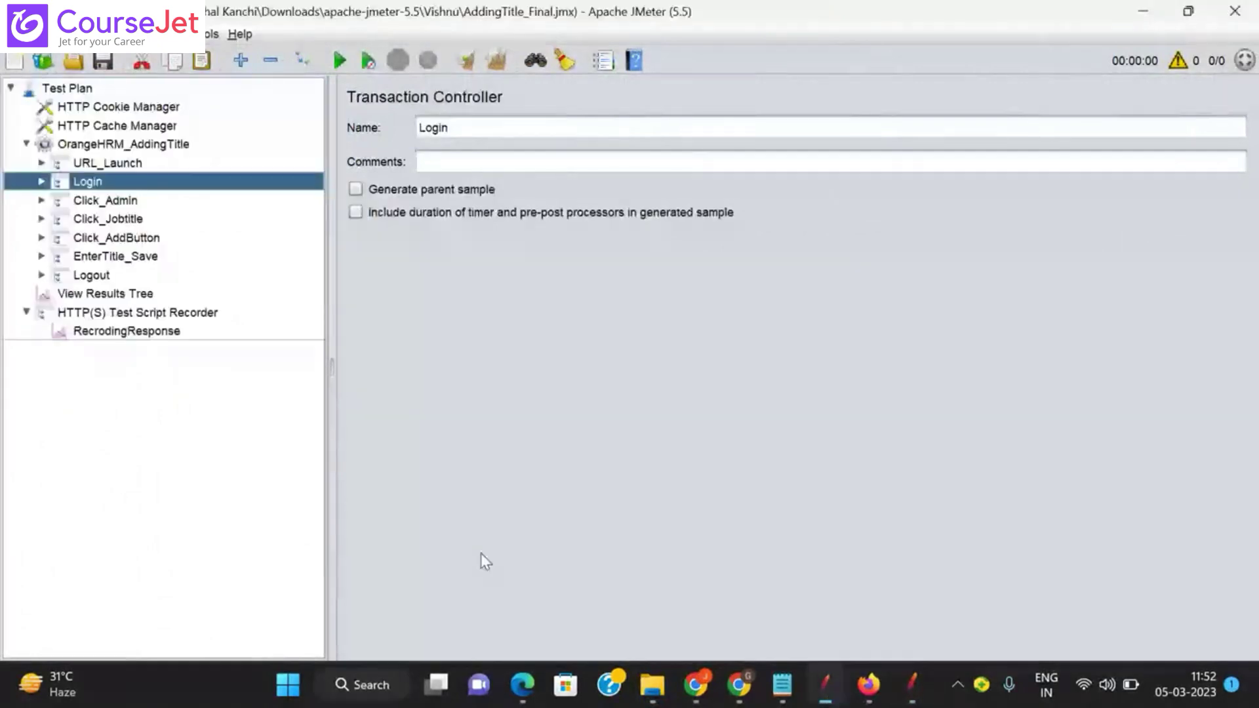
{"action": "left_click", "coordinate": [911, 685]}
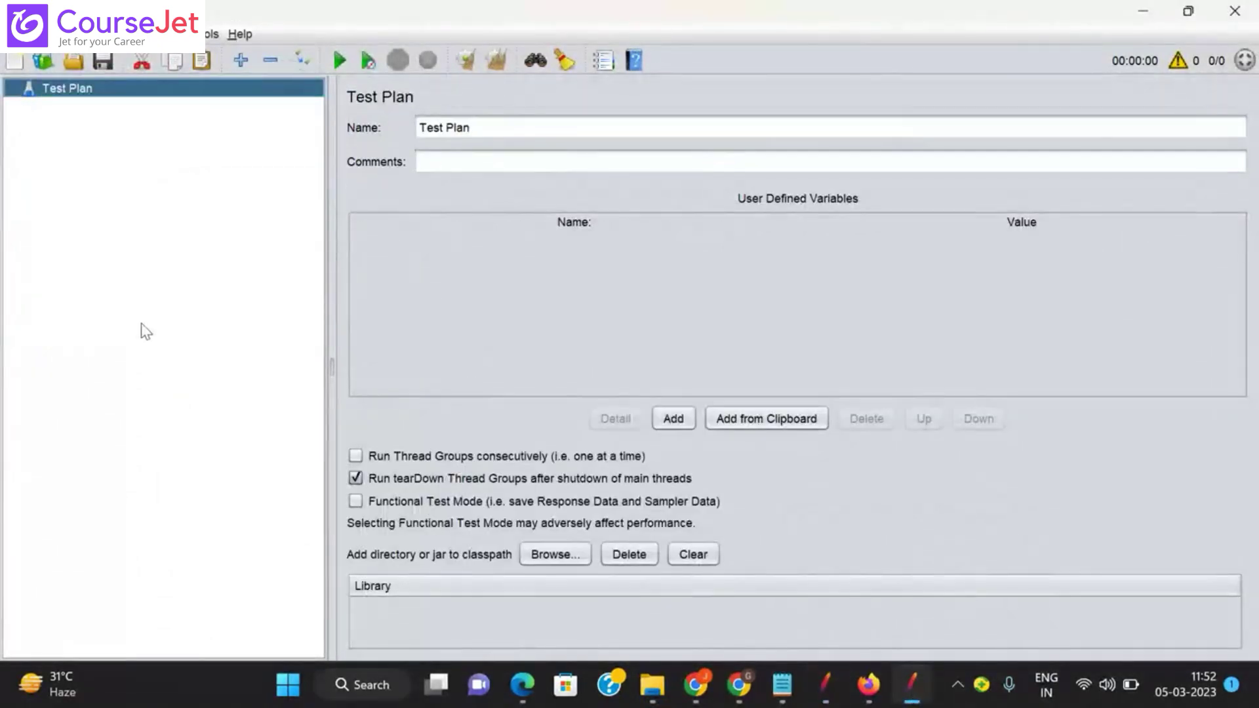
Step: Start File > Open and browse up from bin into the Vishnu folder
{"action": "left_click", "coordinate": [15, 34]}
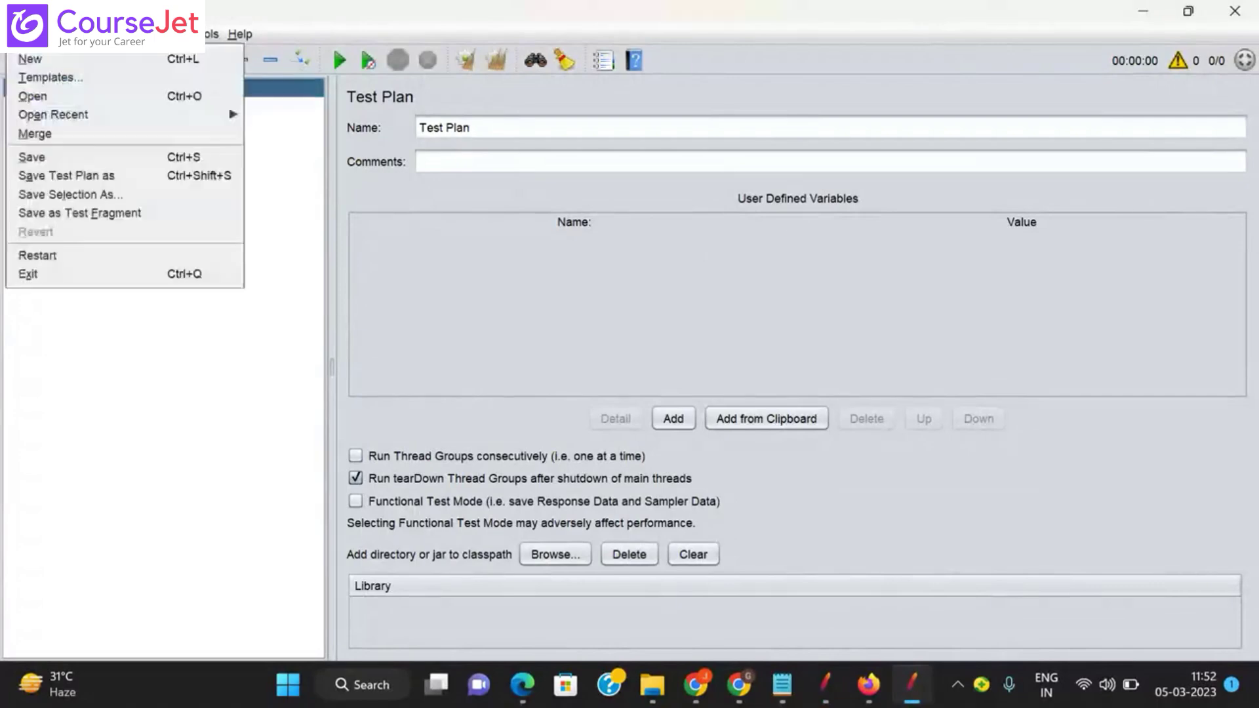
{"action": "mouse_move", "coordinate": [46, 119]}
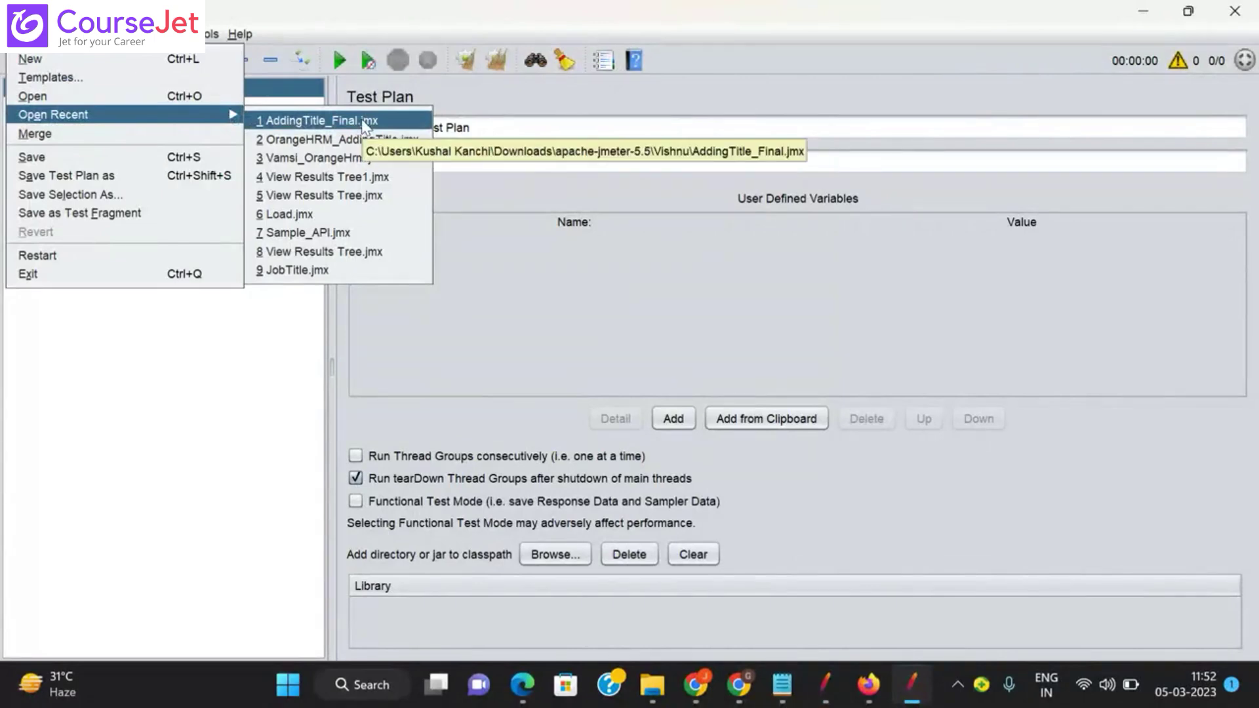
{"action": "left_click", "coordinate": [46, 102]}
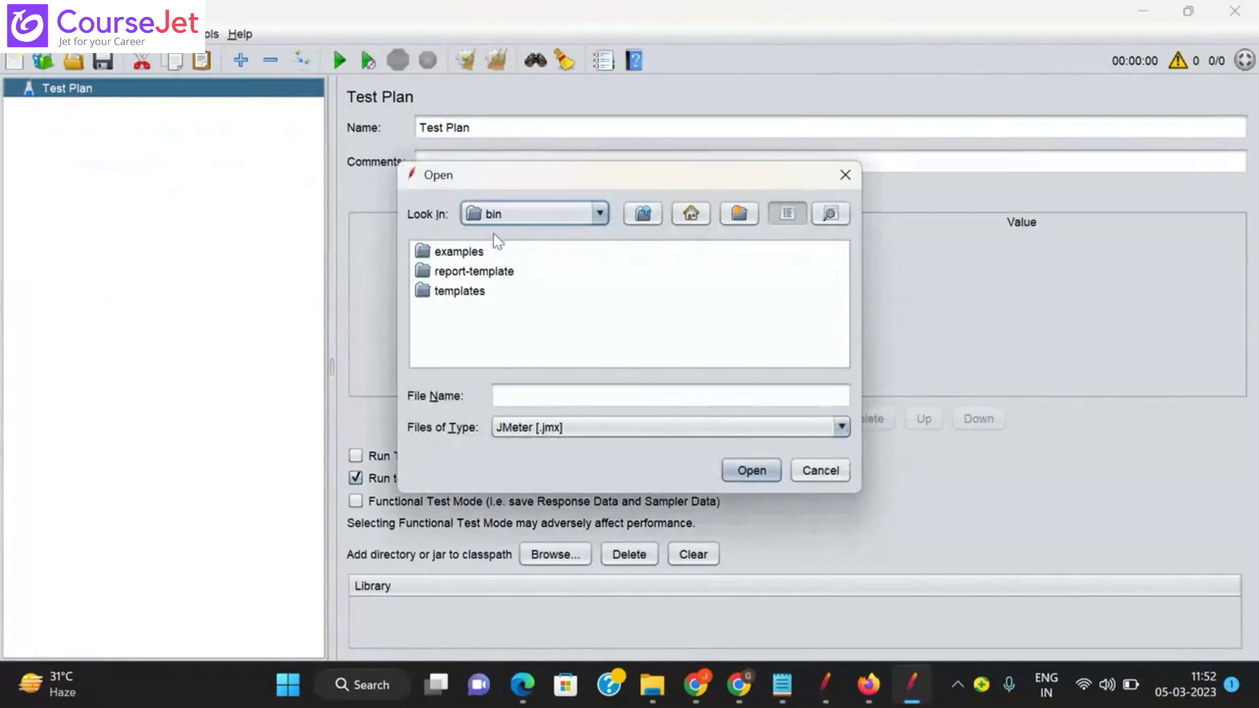
{"action": "left_click", "coordinate": [635, 217]}
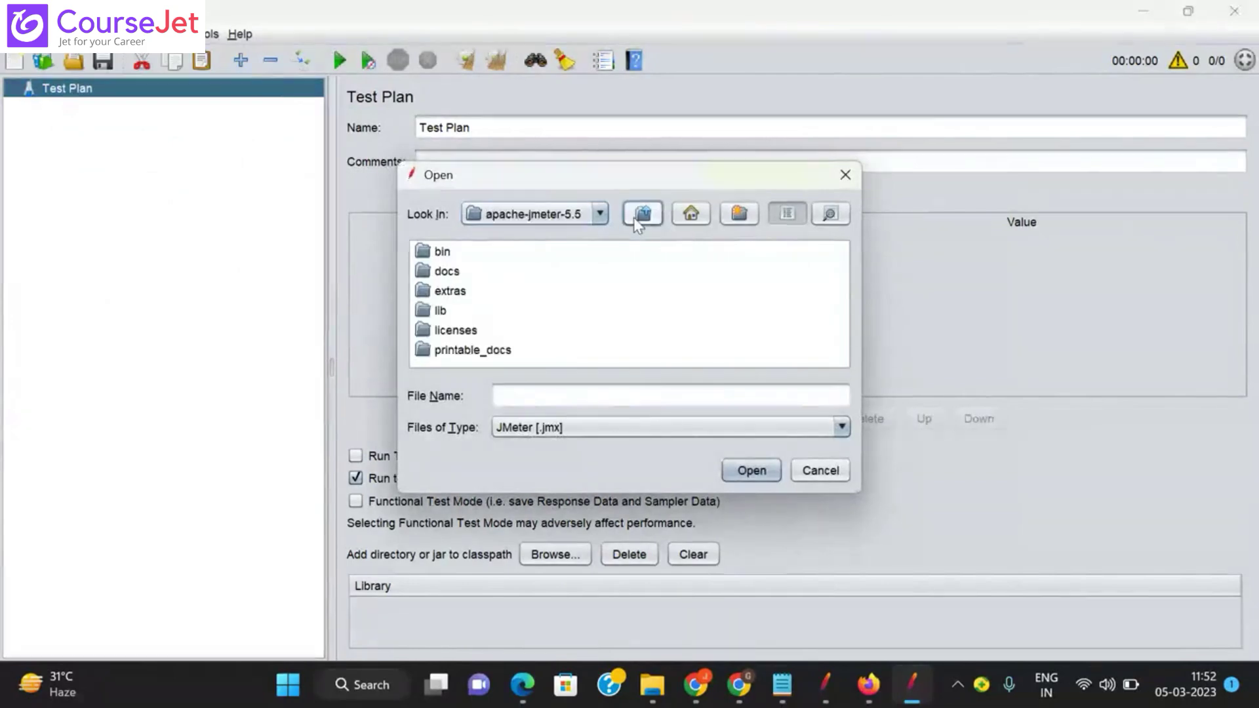
{"action": "left_click", "coordinate": [634, 217]}
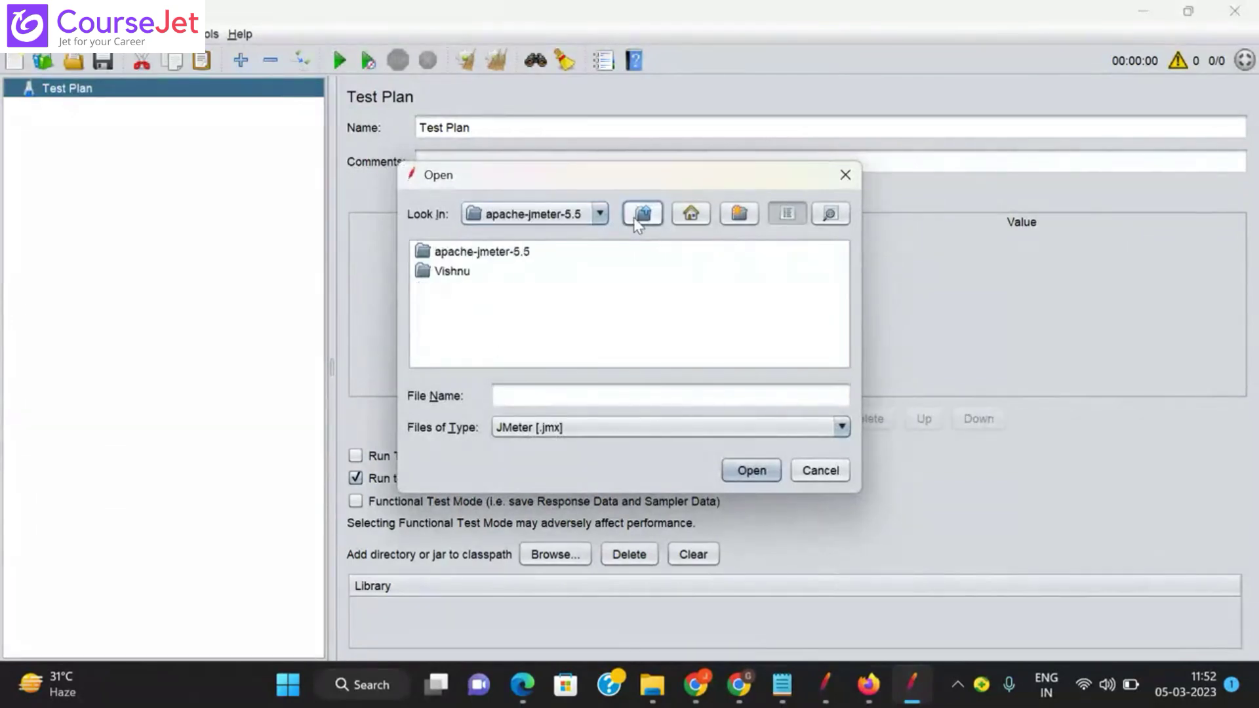
{"action": "double_click", "coordinate": [464, 272]}
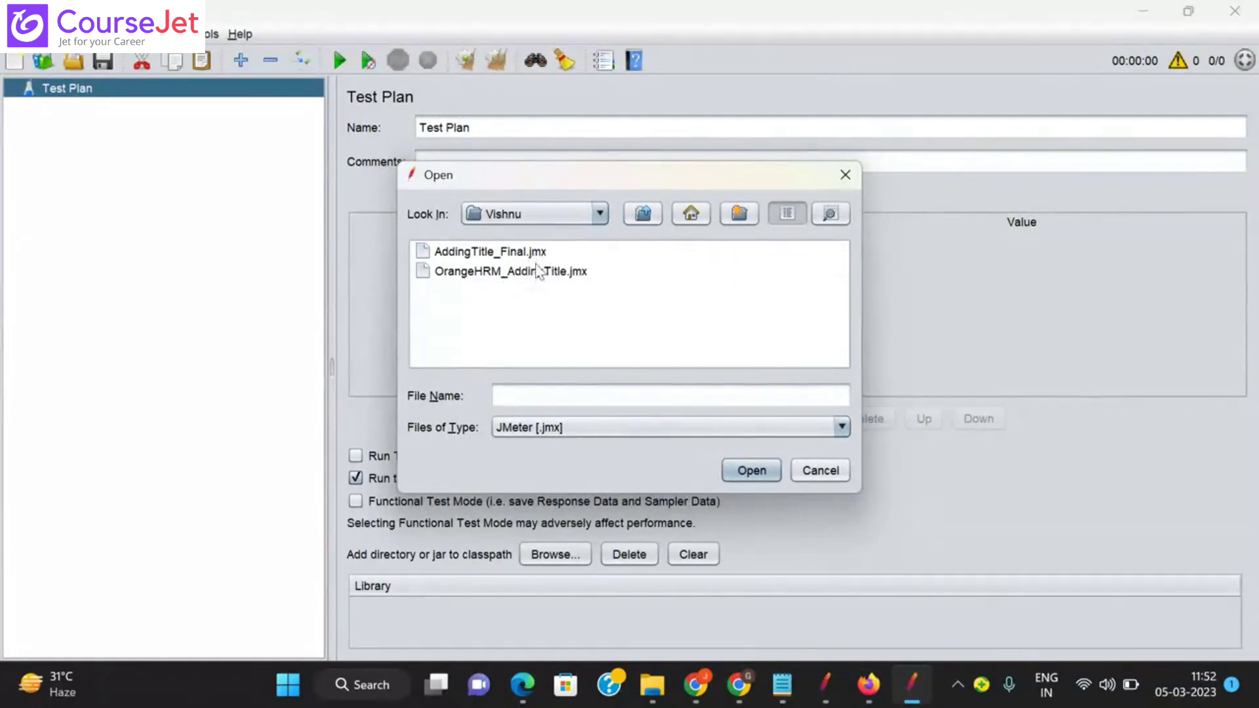
{"action": "left_click", "coordinate": [652, 685]}
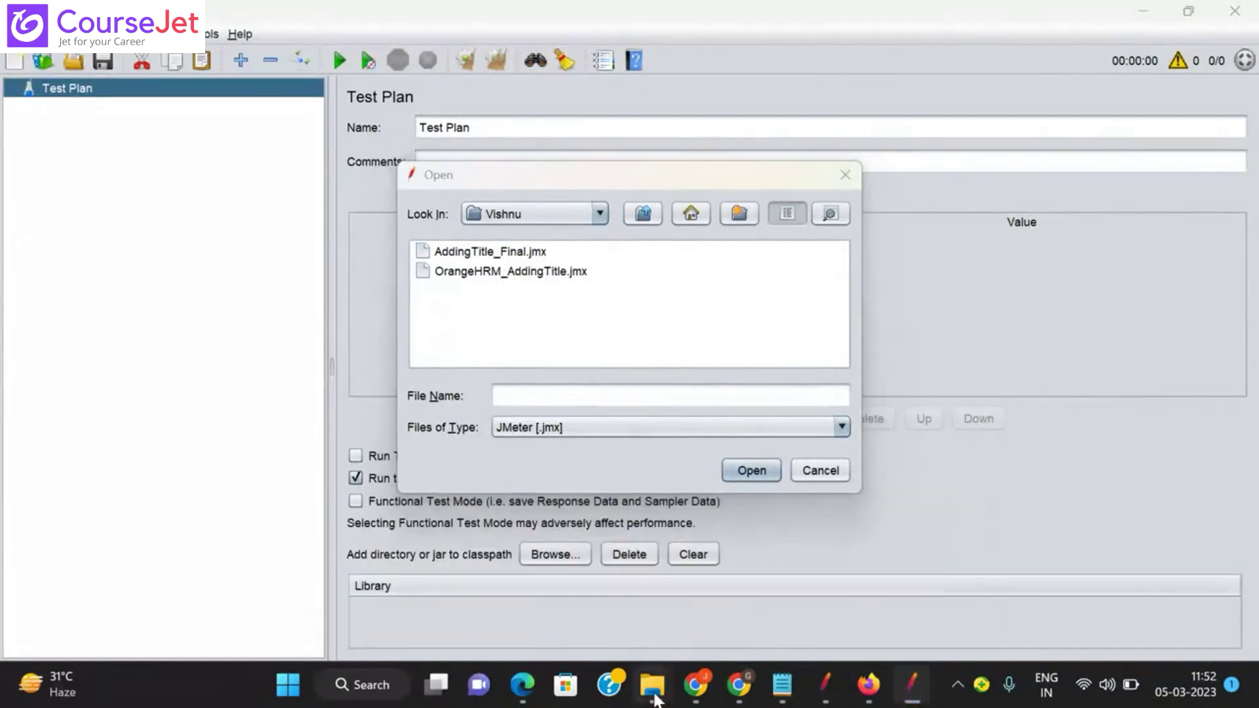
Step: Go up two levels from bin in Explorer, enter Vishnu, and return to JMeter
{"action": "left_click", "coordinate": [646, 649]}
{"action": "key", "text": "alt+Up"}
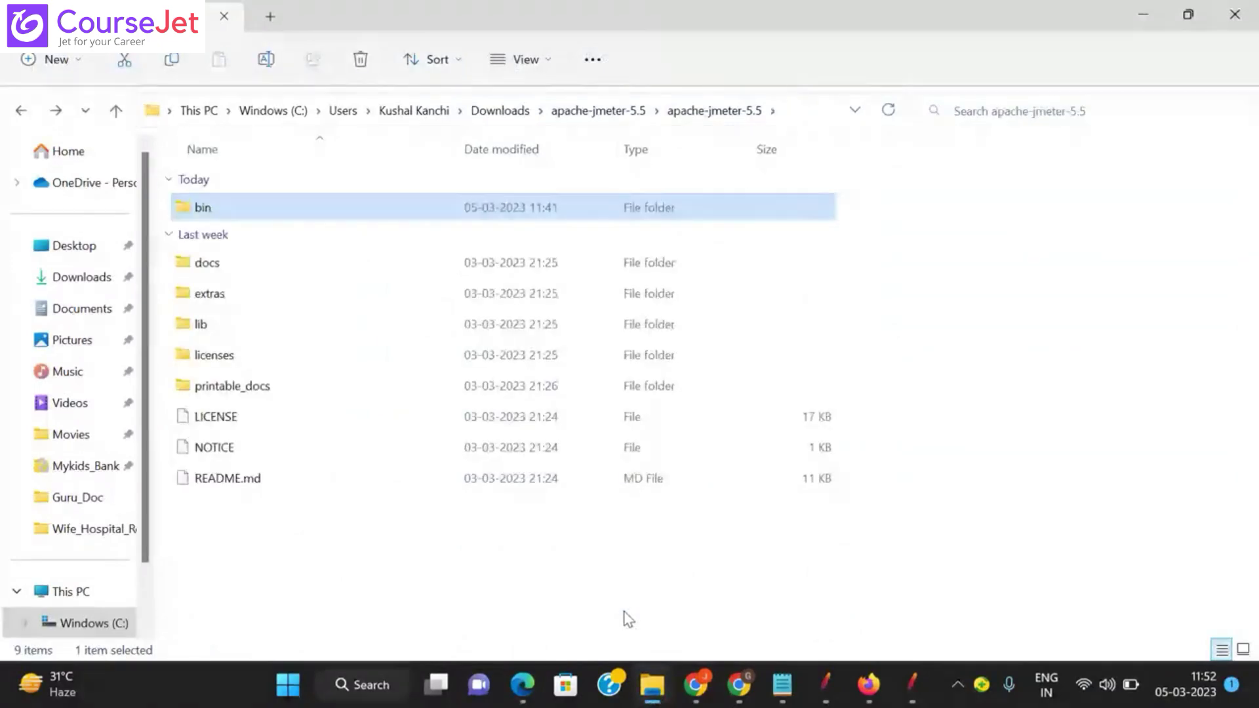
{"action": "key", "text": "alt+Up"}
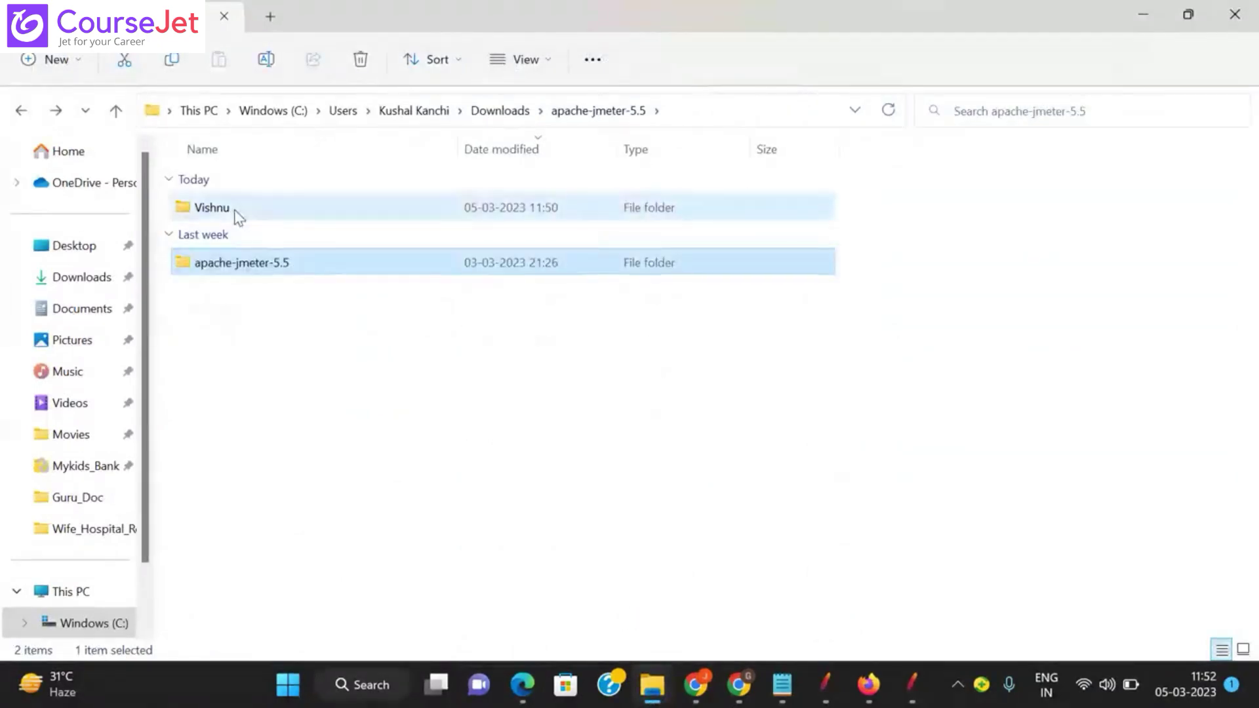
{"action": "double_click", "coordinate": [233, 209]}
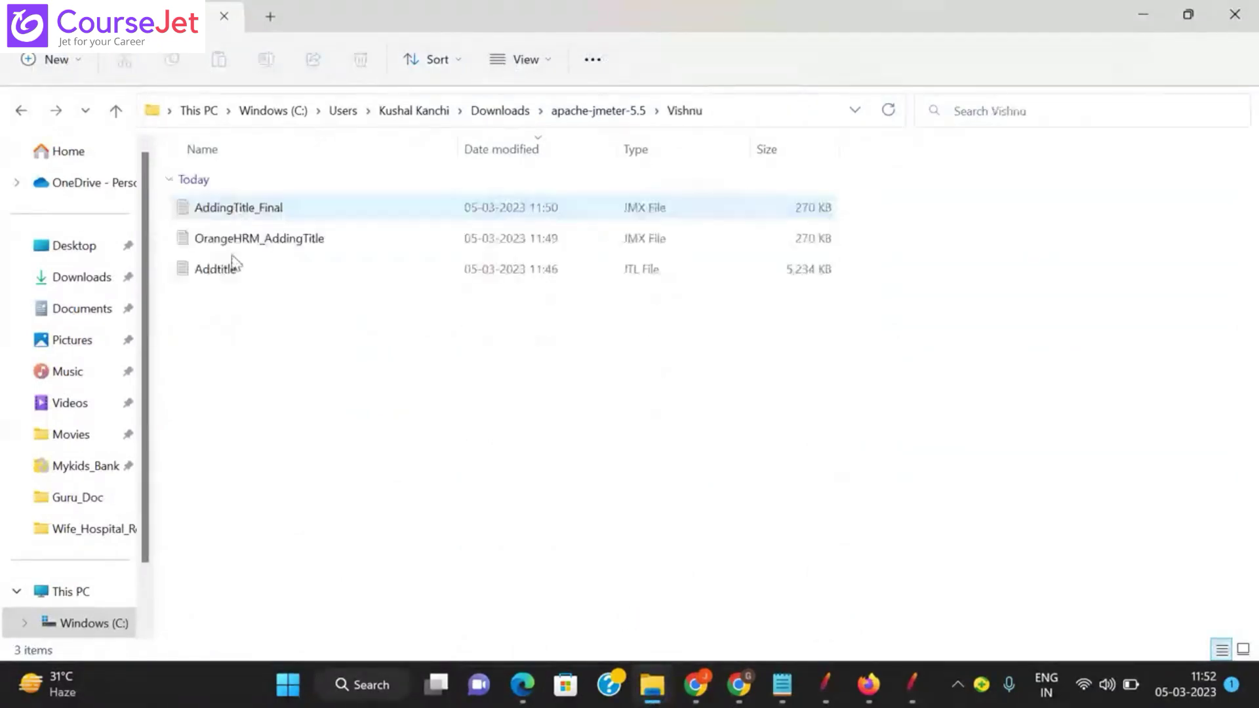
{"action": "left_click", "coordinate": [909, 684]}
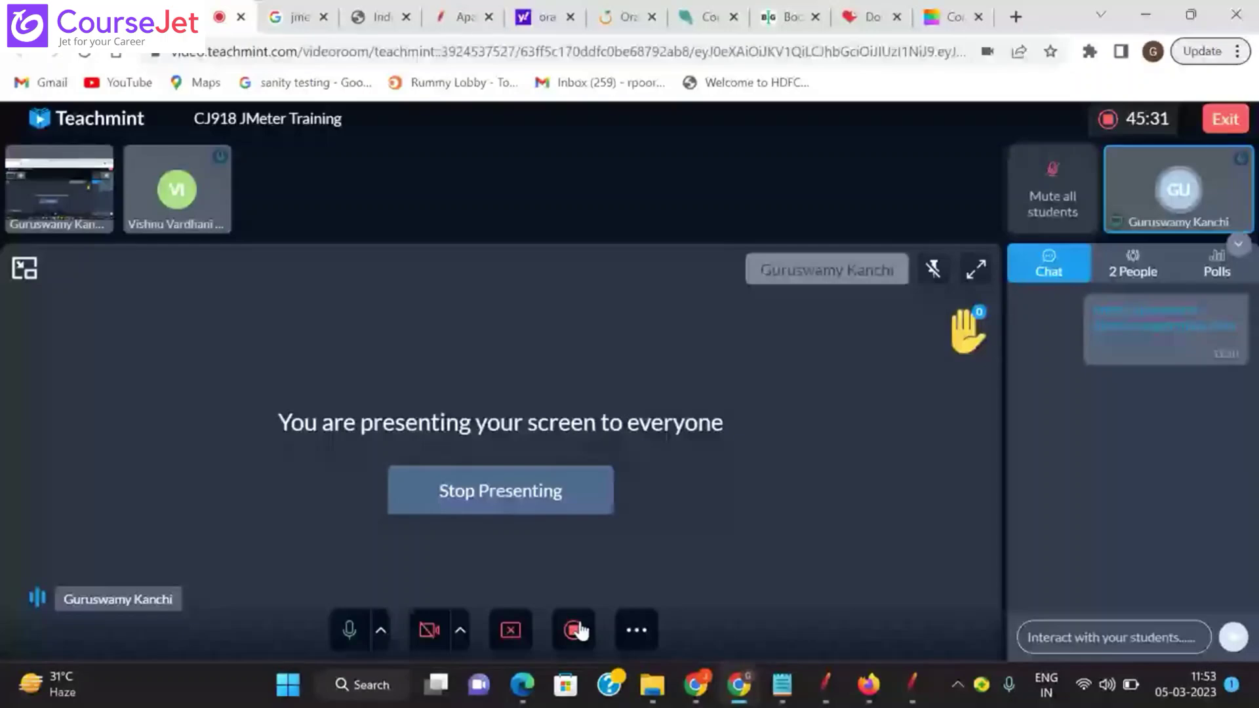
{"action": "left_click", "coordinate": [909, 685]}
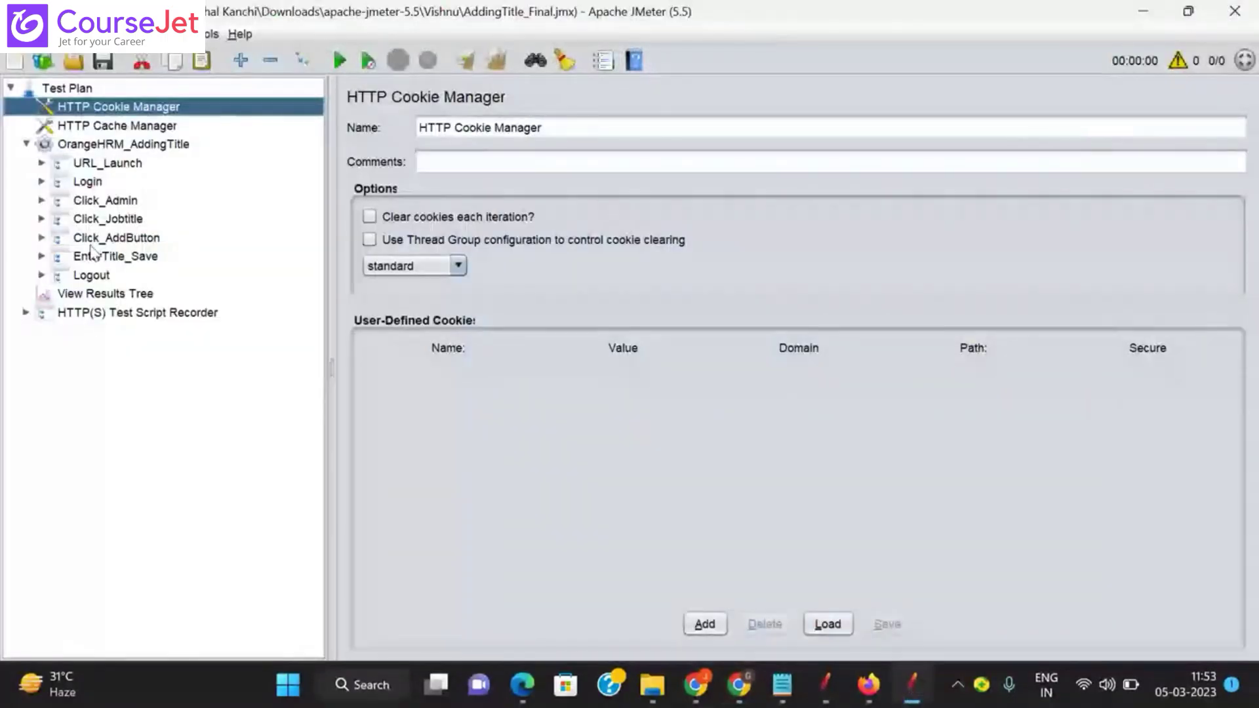
Step: Expand HTTP(S) Test Script Recorder to reveal RecrodingResponse, then expand and collapse Login
{"action": "left_click", "coordinate": [26, 312]}
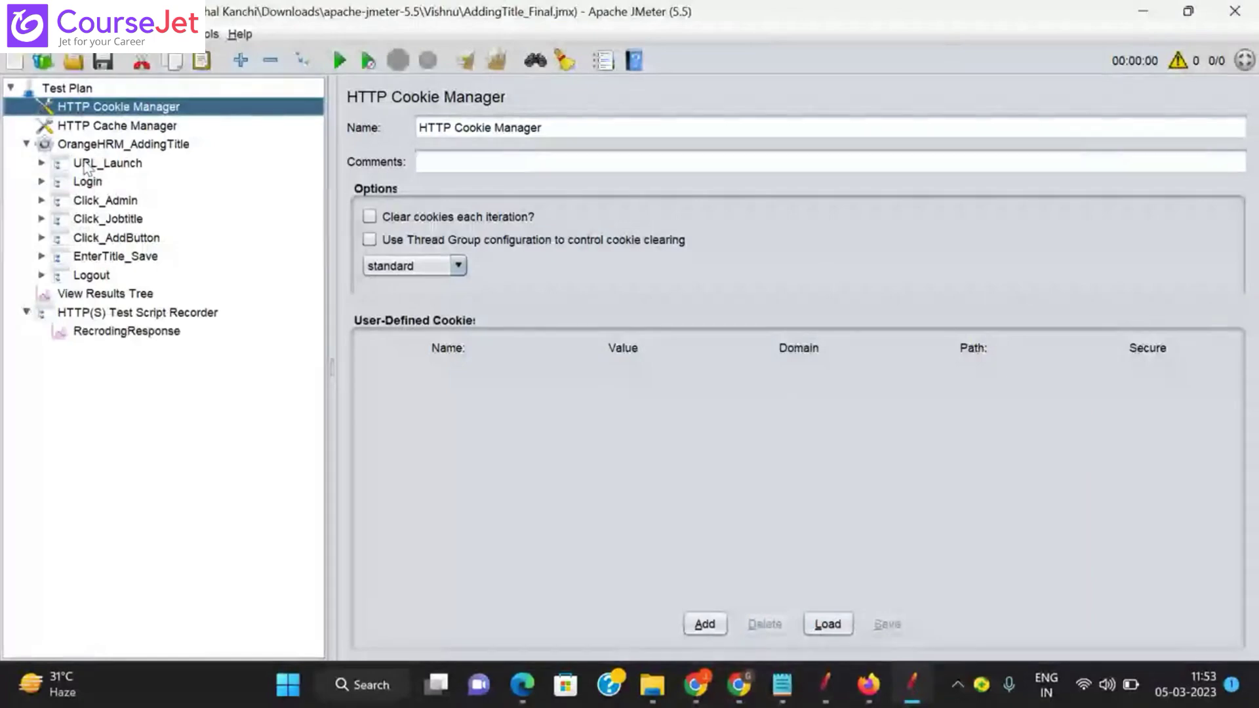
{"action": "left_click", "coordinate": [42, 181]}
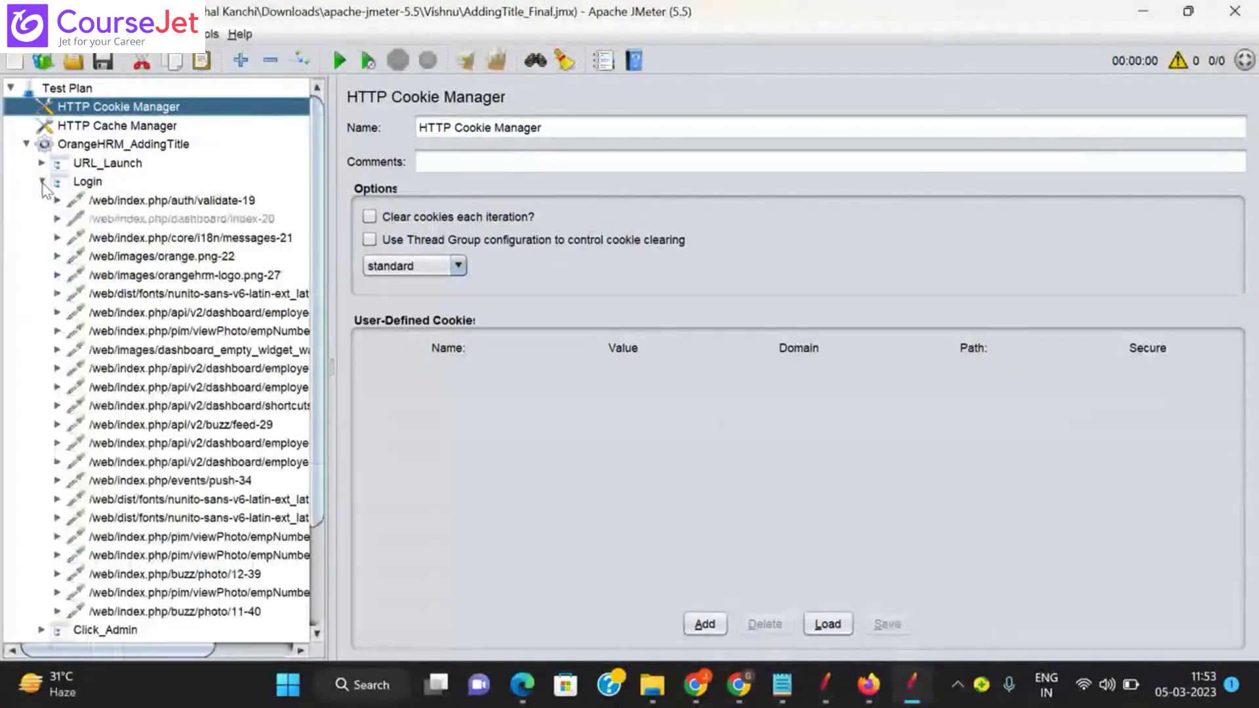
{"action": "left_click", "coordinate": [41, 181]}
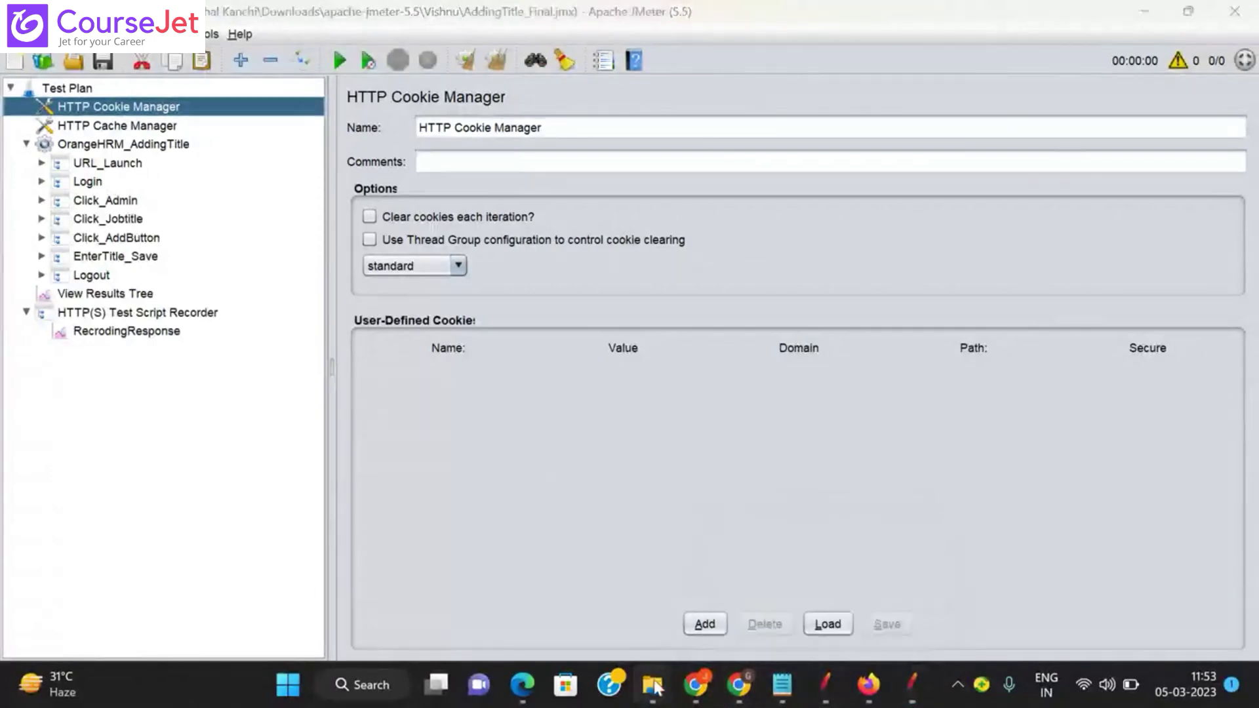
{"action": "mouse_move", "coordinate": [653, 684]}
{"action": "left_click", "coordinate": [653, 597]}
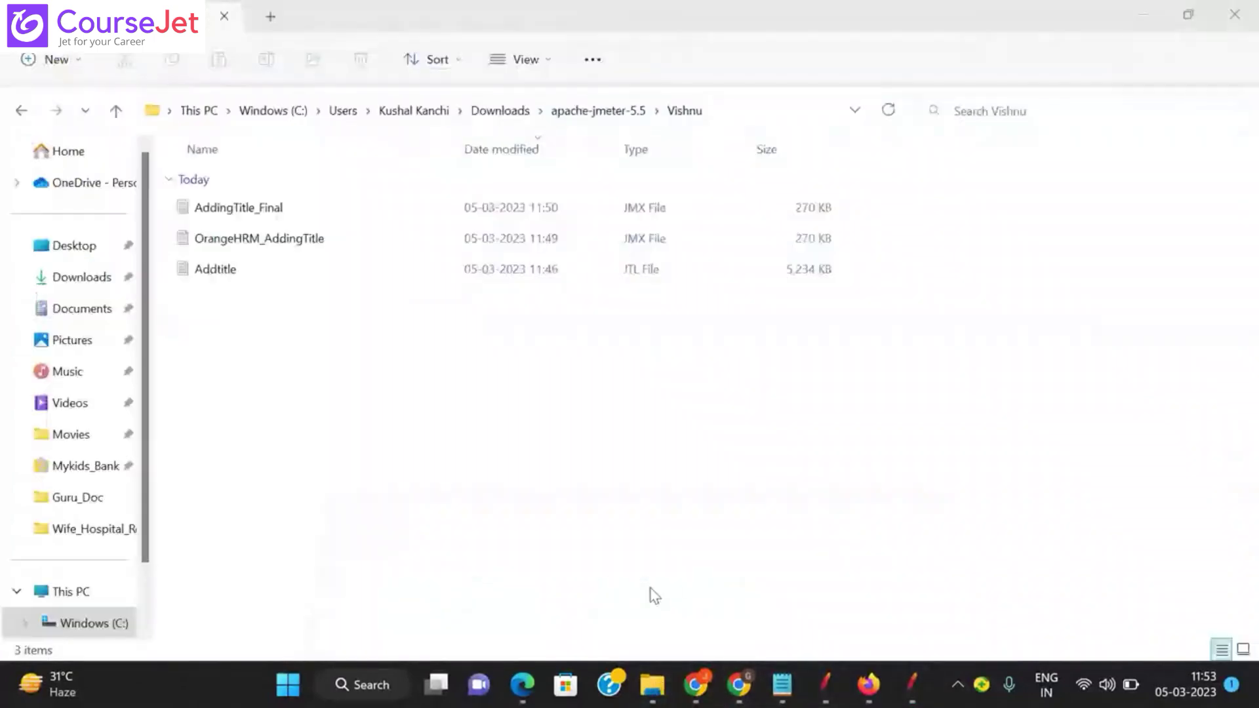
{"action": "double_click", "coordinate": [273, 215]}
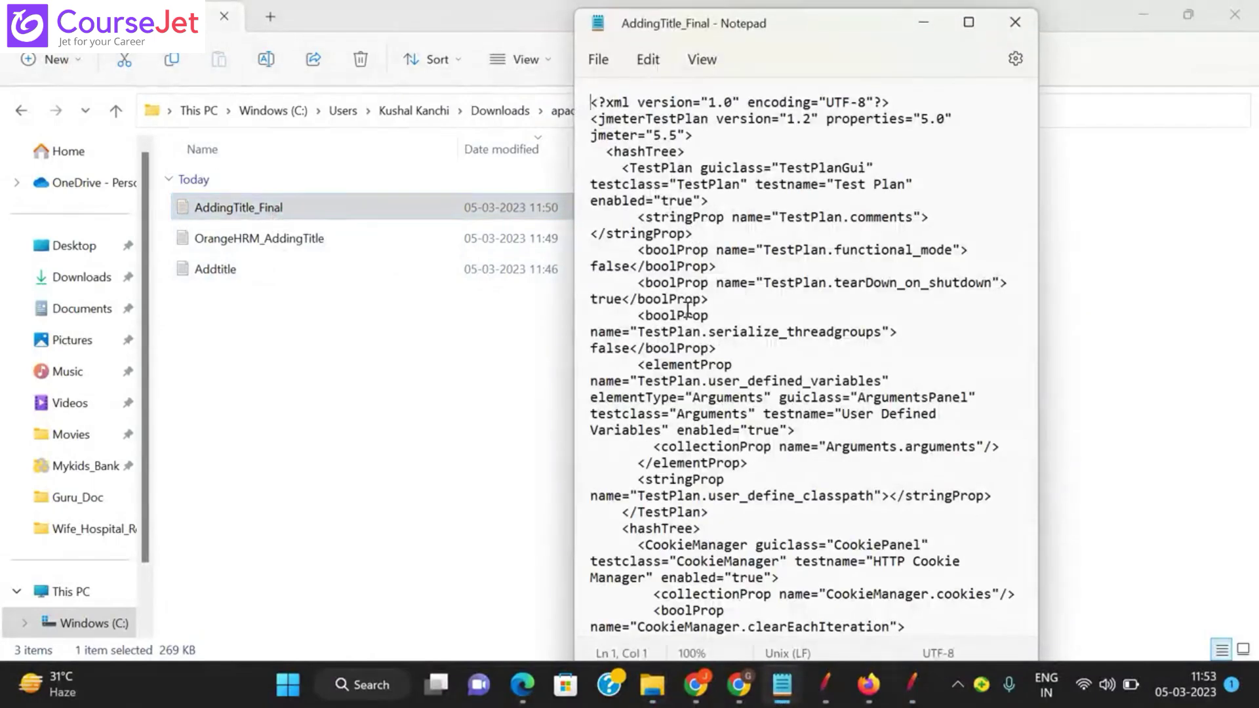
{"action": "left_click", "coordinate": [969, 26]}
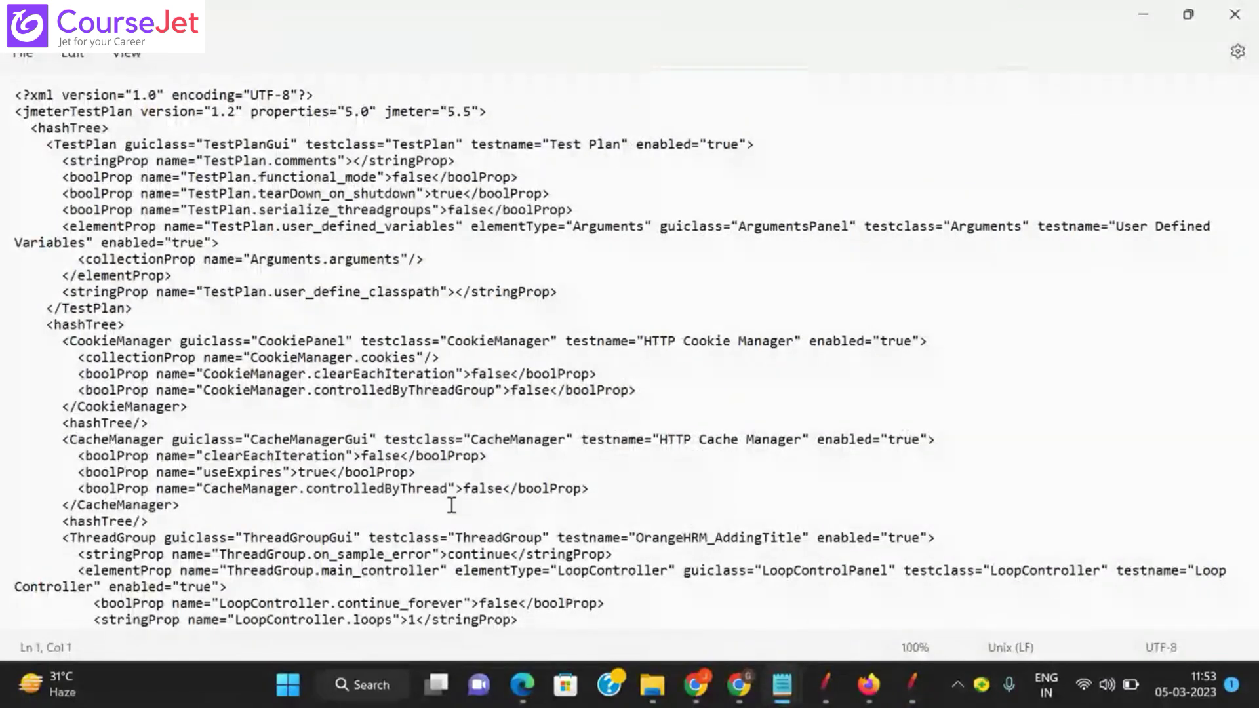
{"action": "scroll", "coordinate": [1254, 217], "scroll_direction": "down", "scroll_amount": 15}
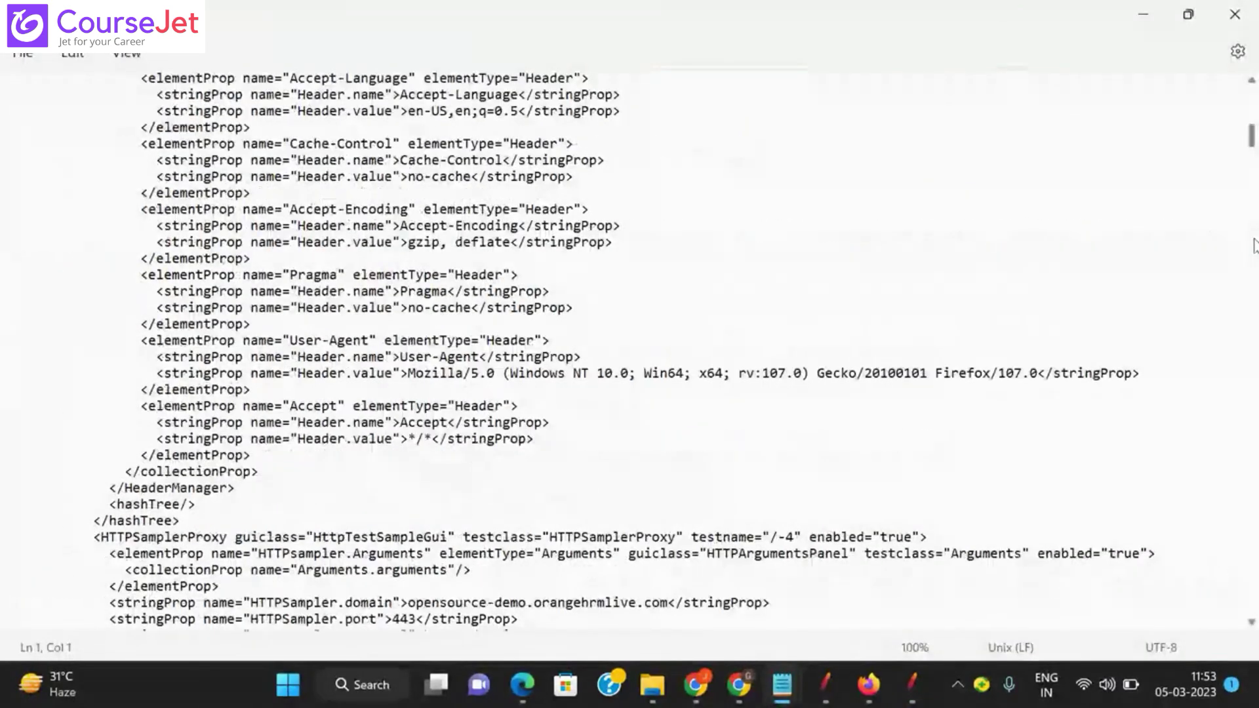
{"action": "scroll", "coordinate": [1251, 308], "scroll_direction": "down", "scroll_amount": 20}
{"action": "scroll", "coordinate": [1248, 374], "scroll_direction": "down", "scroll_amount": 20}
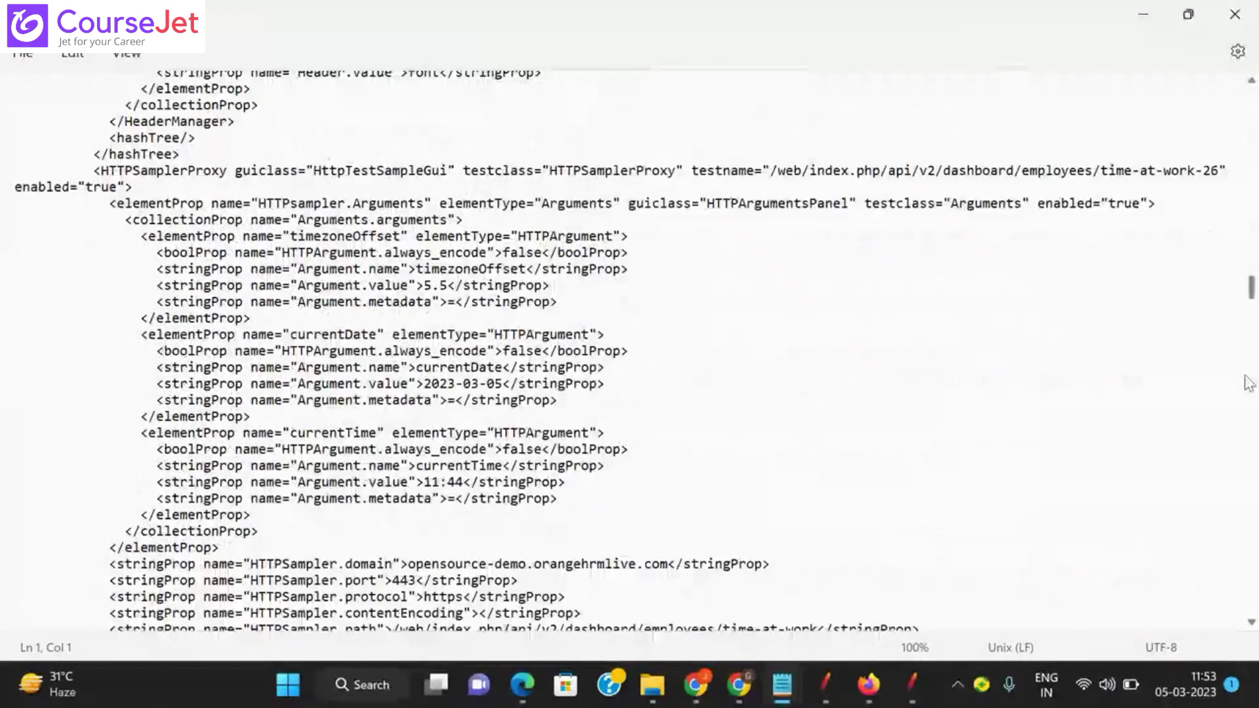
{"action": "scroll", "coordinate": [1250, 384], "scroll_direction": "down", "scroll_amount": 2}
{"action": "scroll", "coordinate": [1250, 383], "scroll_direction": "up", "scroll_amount": 5}
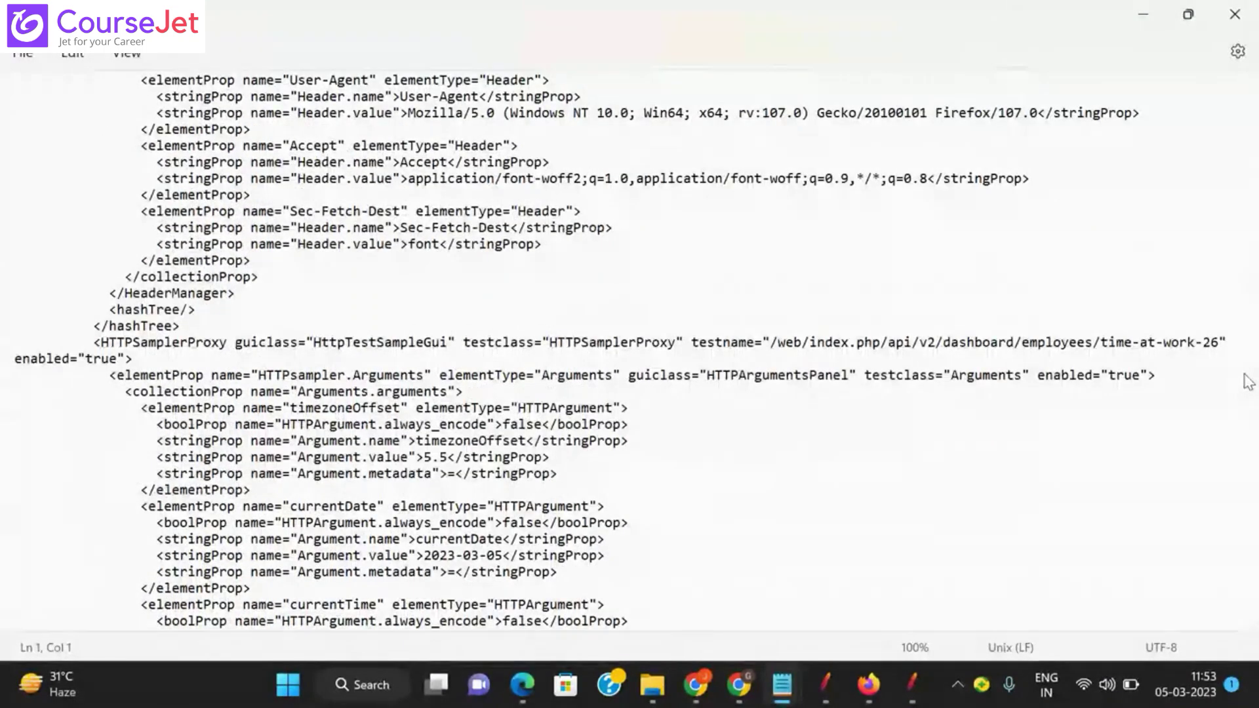
{"action": "left_click", "coordinate": [1250, 20]}
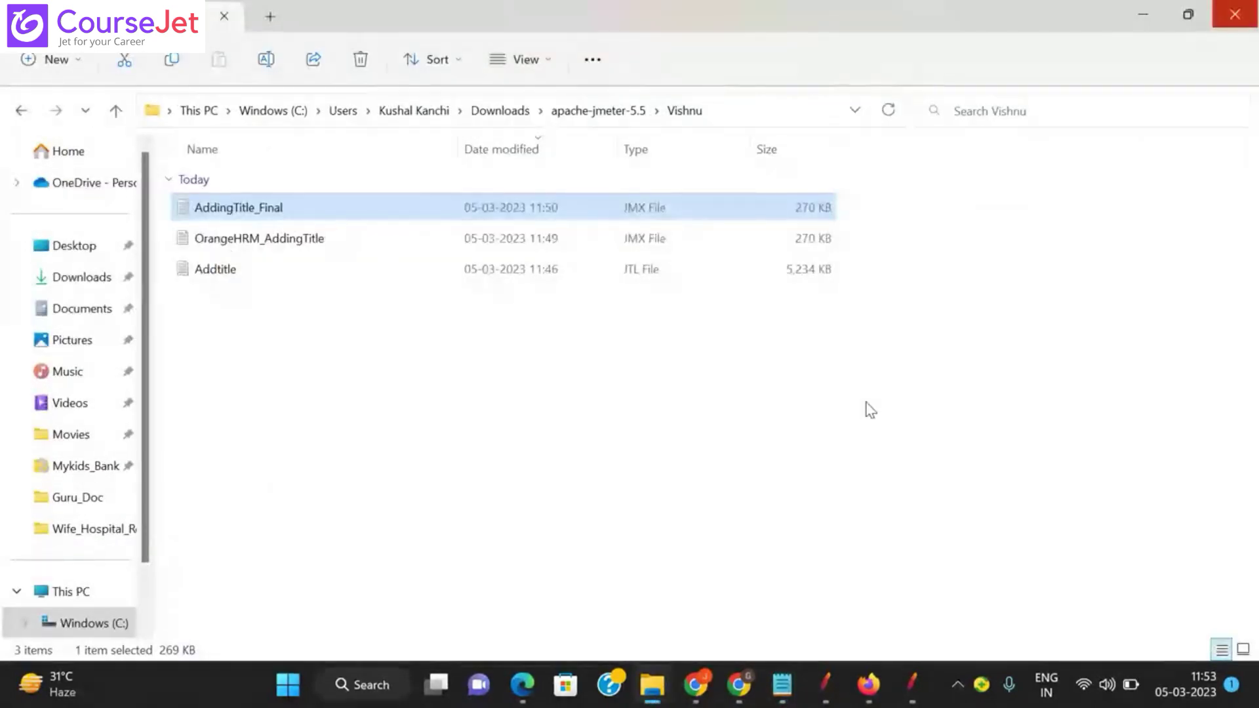
Step: Back in JMeter, collapse and expand the whole tree and inspect job-titles-55's Header Manager
{"action": "left_click", "coordinate": [824, 682]}
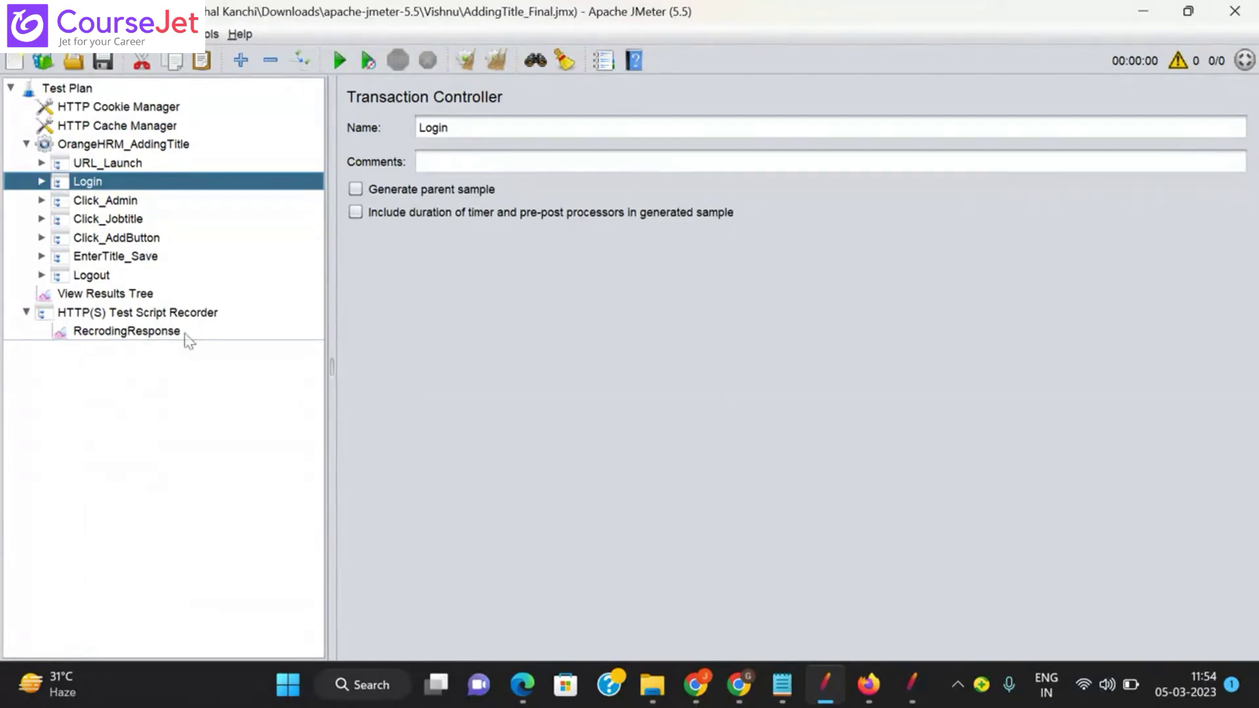
{"action": "left_click", "coordinate": [42, 183]}
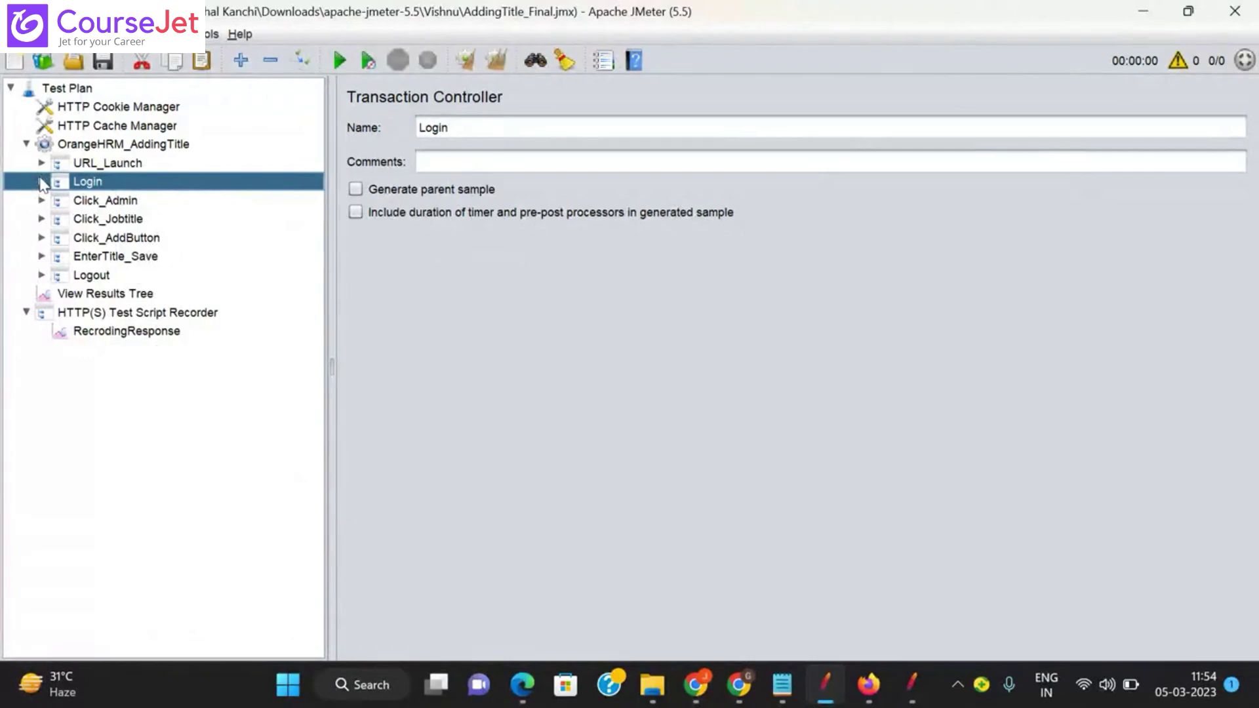
{"action": "left_click", "coordinate": [270, 60]}
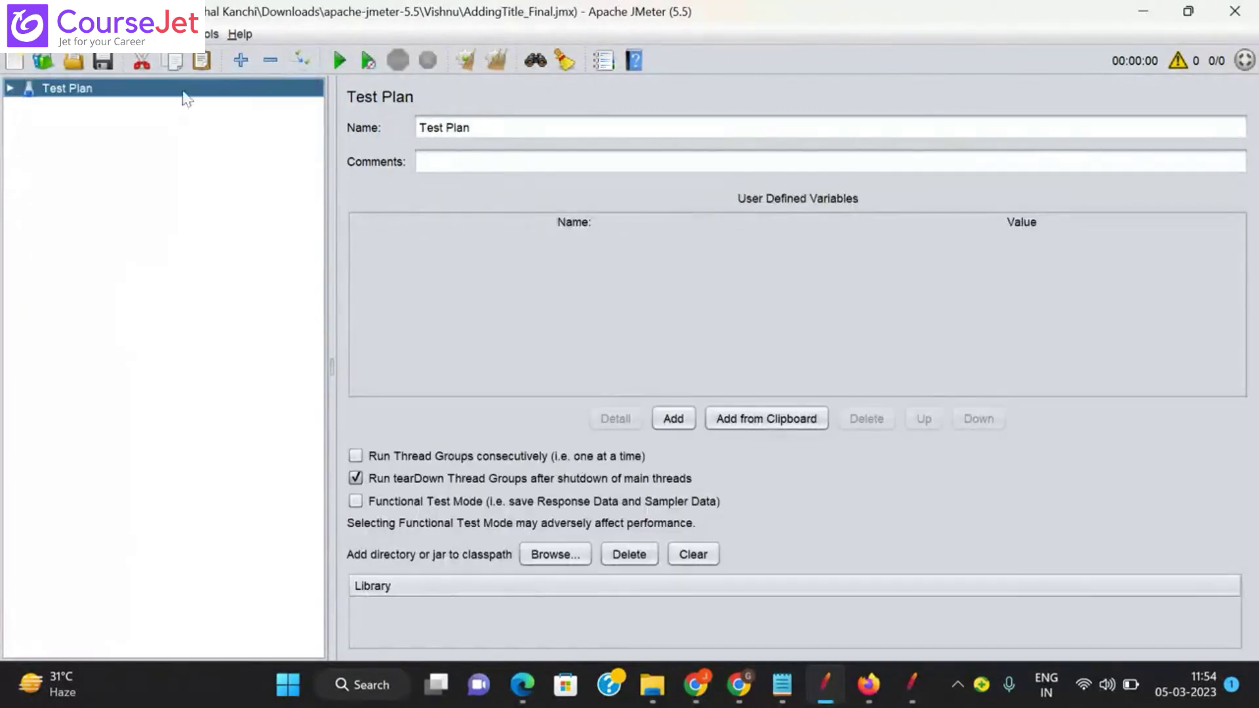
{"action": "left_click", "coordinate": [247, 66]}
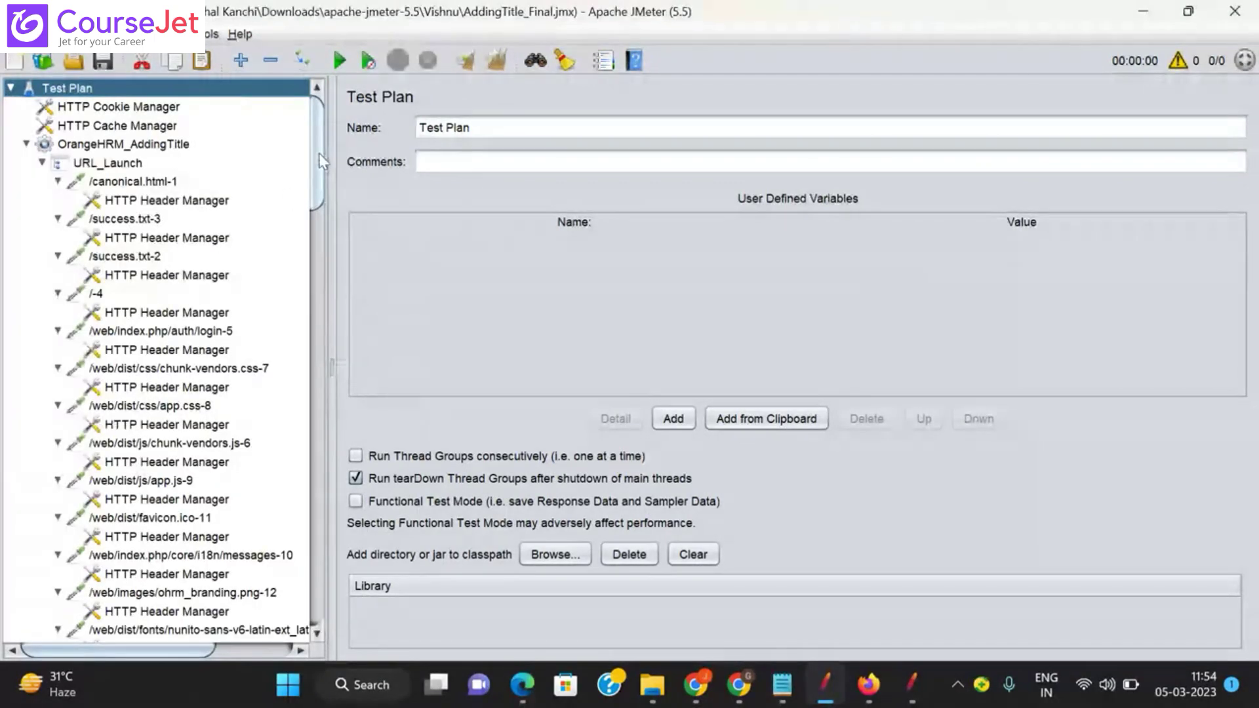
{"action": "left_click_drag", "start_coordinate": [319, 153], "coordinate": [300, 653]}
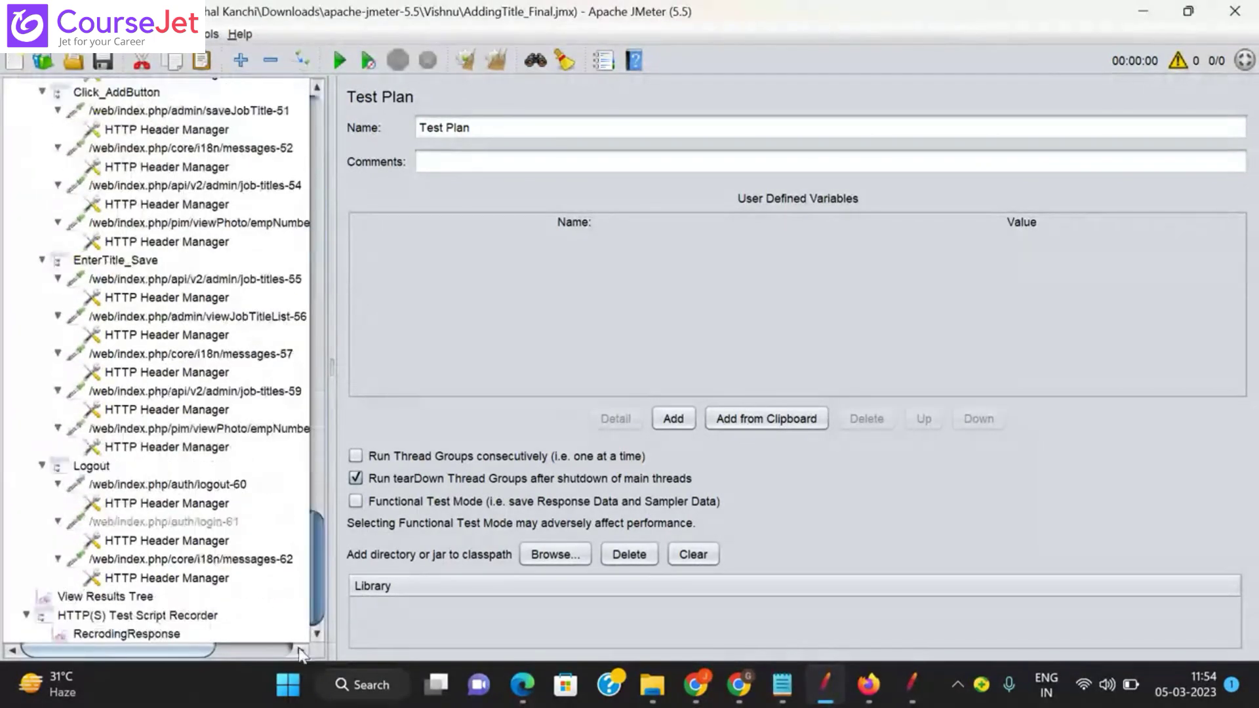
{"action": "left_click", "coordinate": [171, 280]}
{"action": "left_click", "coordinate": [185, 299]}
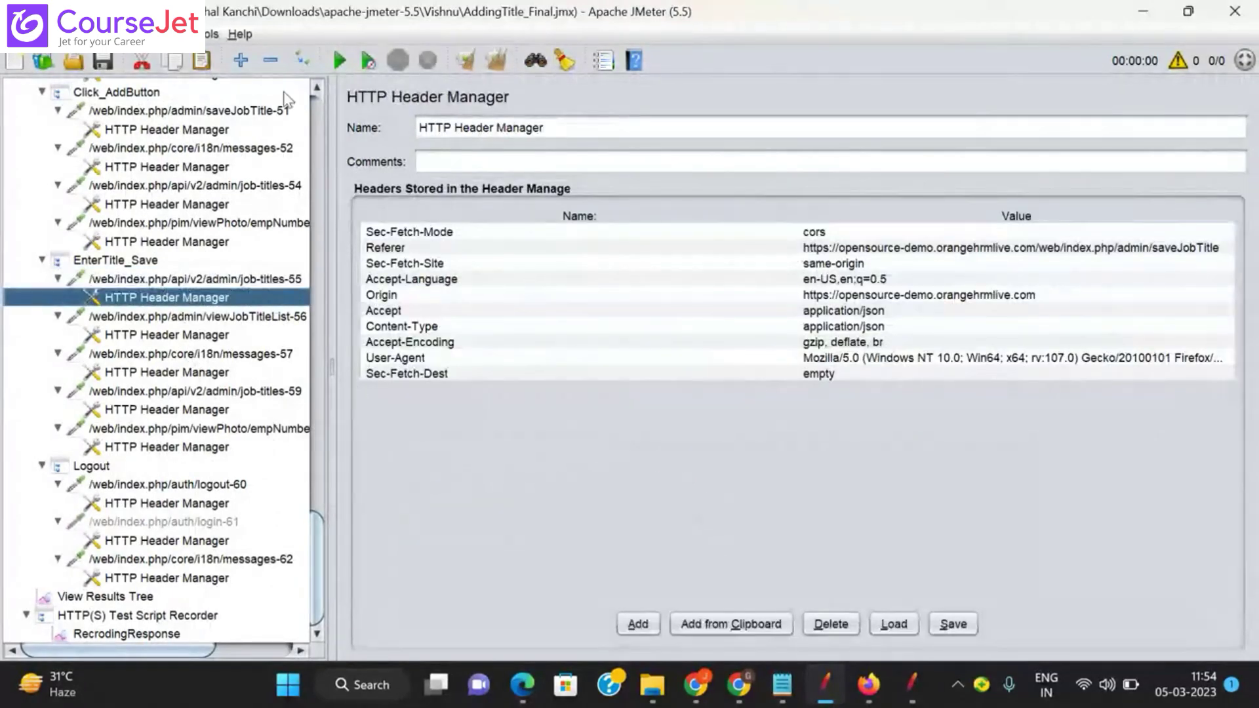
{"action": "left_click", "coordinate": [270, 60]}
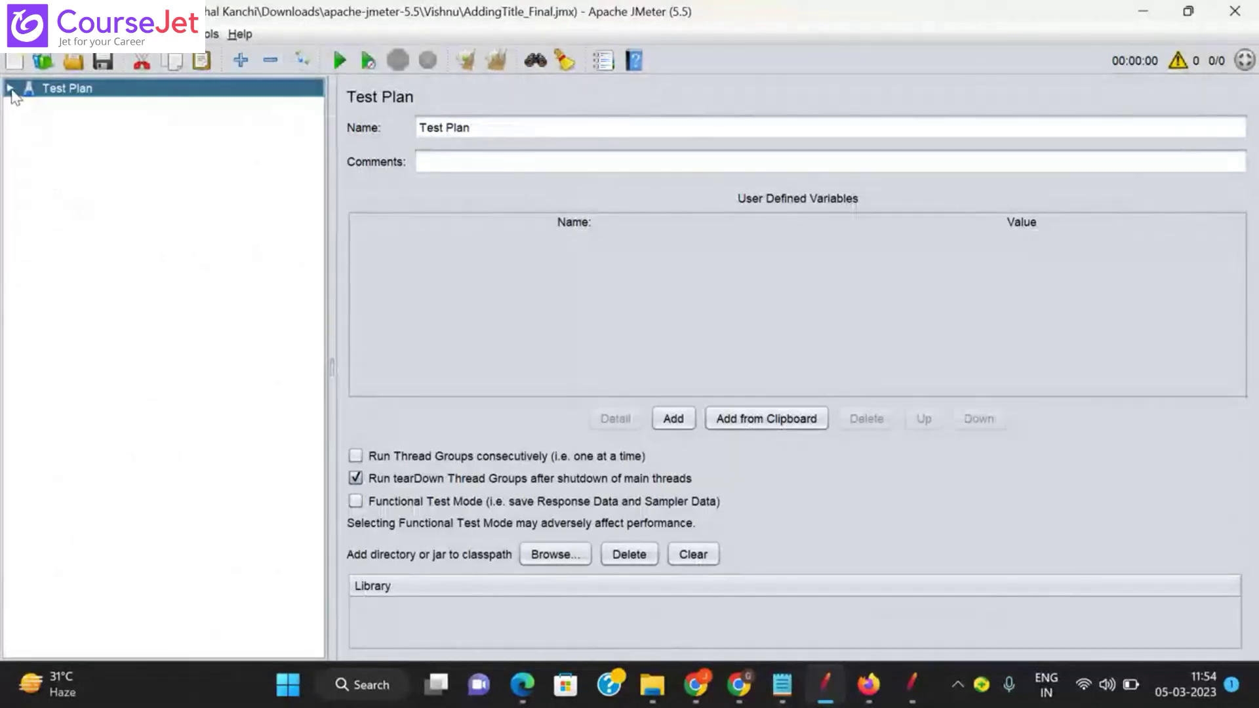
Step: Expand Test Plan, OrangeHRM_AddingTitle and the recorder, then list URL_Launch's recorded requests
{"action": "left_click", "coordinate": [10, 89]}
{"action": "left_click", "coordinate": [27, 145]}
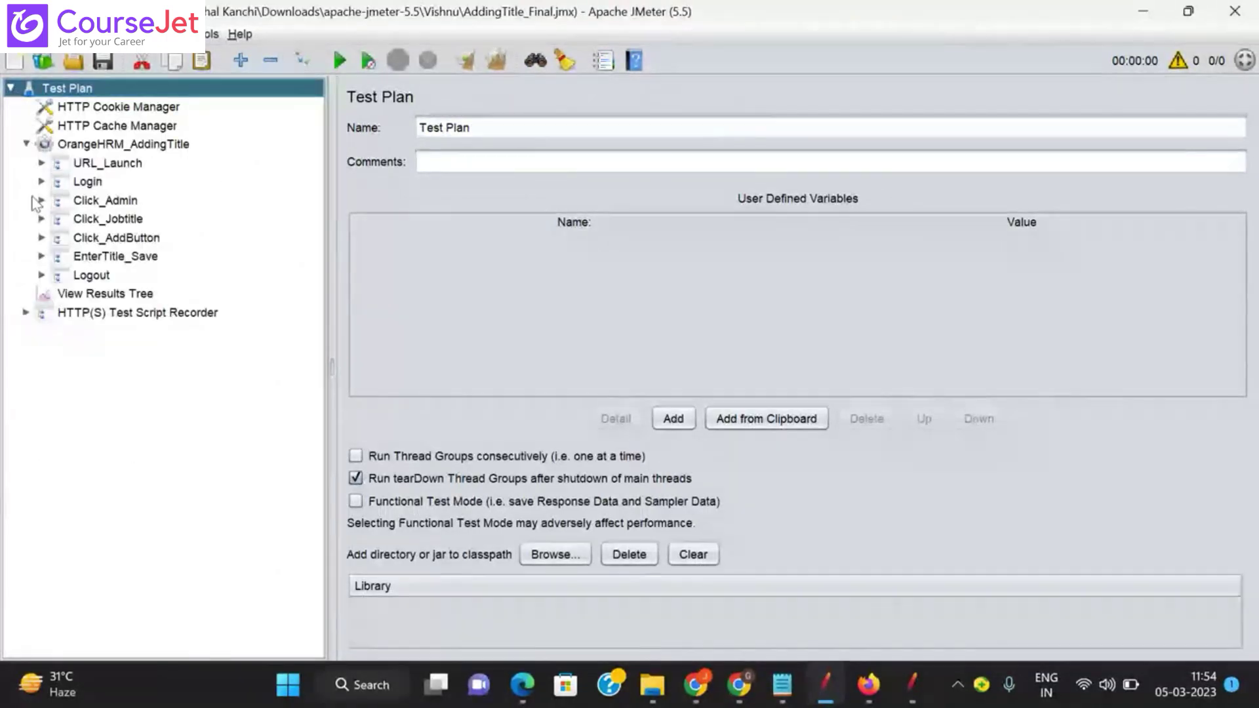
{"action": "left_click", "coordinate": [26, 313]}
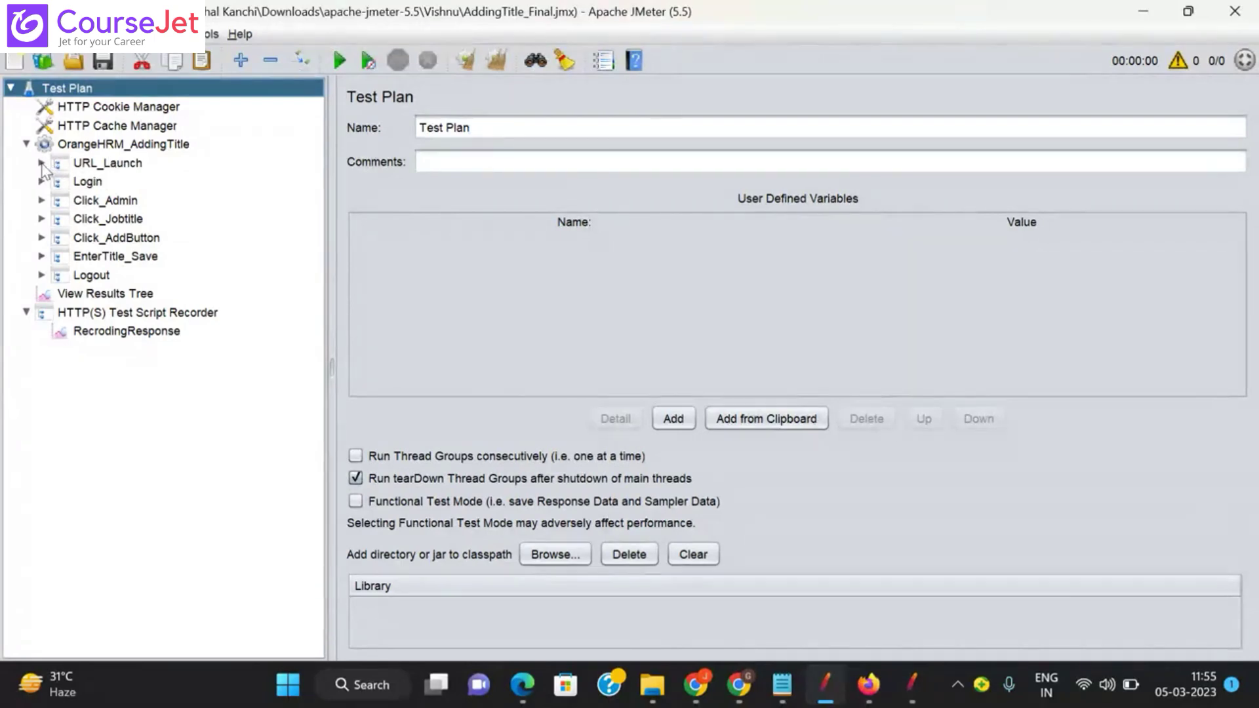
{"action": "left_click", "coordinate": [41, 163]}
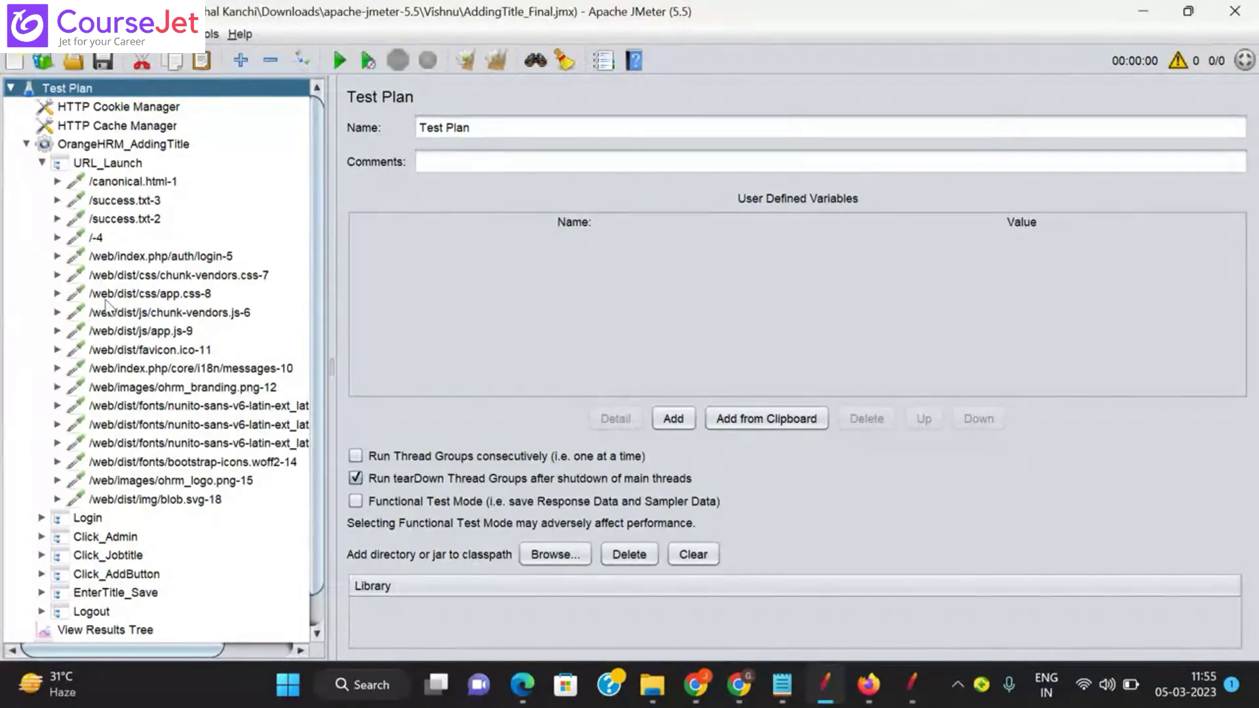
{"action": "left_click", "coordinate": [42, 163]}
{"action": "left_click", "coordinate": [41, 237]}
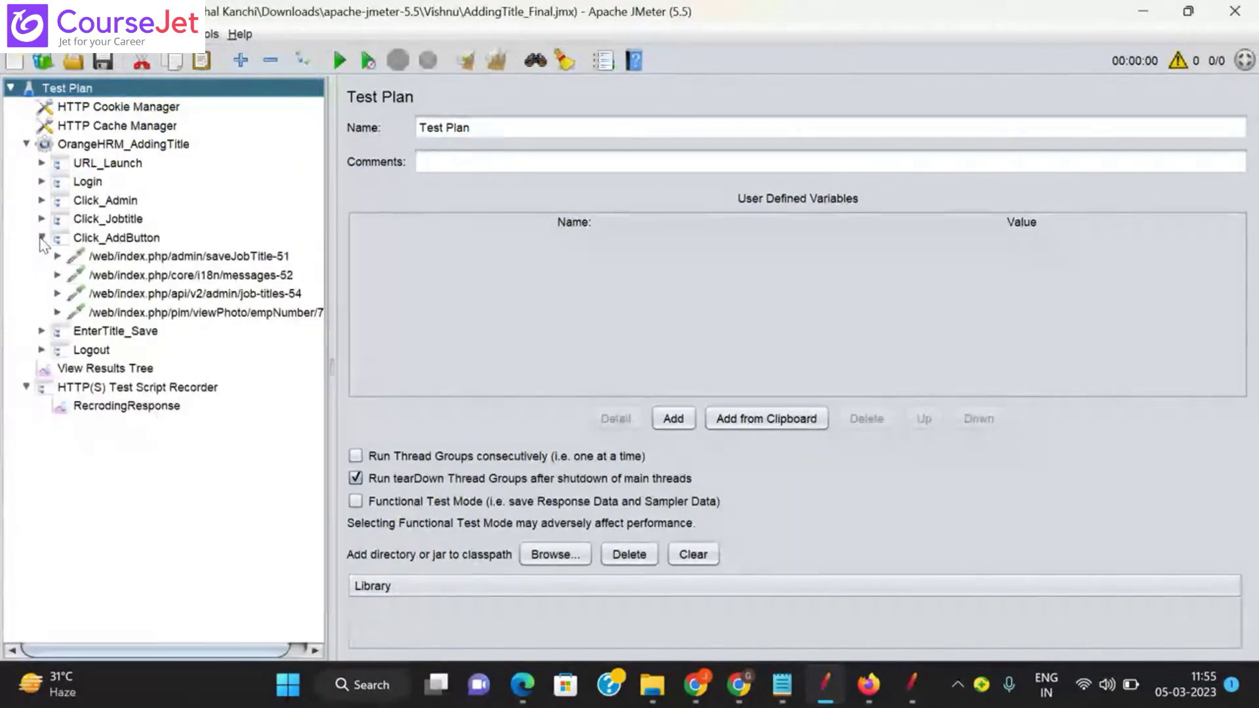
{"action": "left_click", "coordinate": [42, 238]}
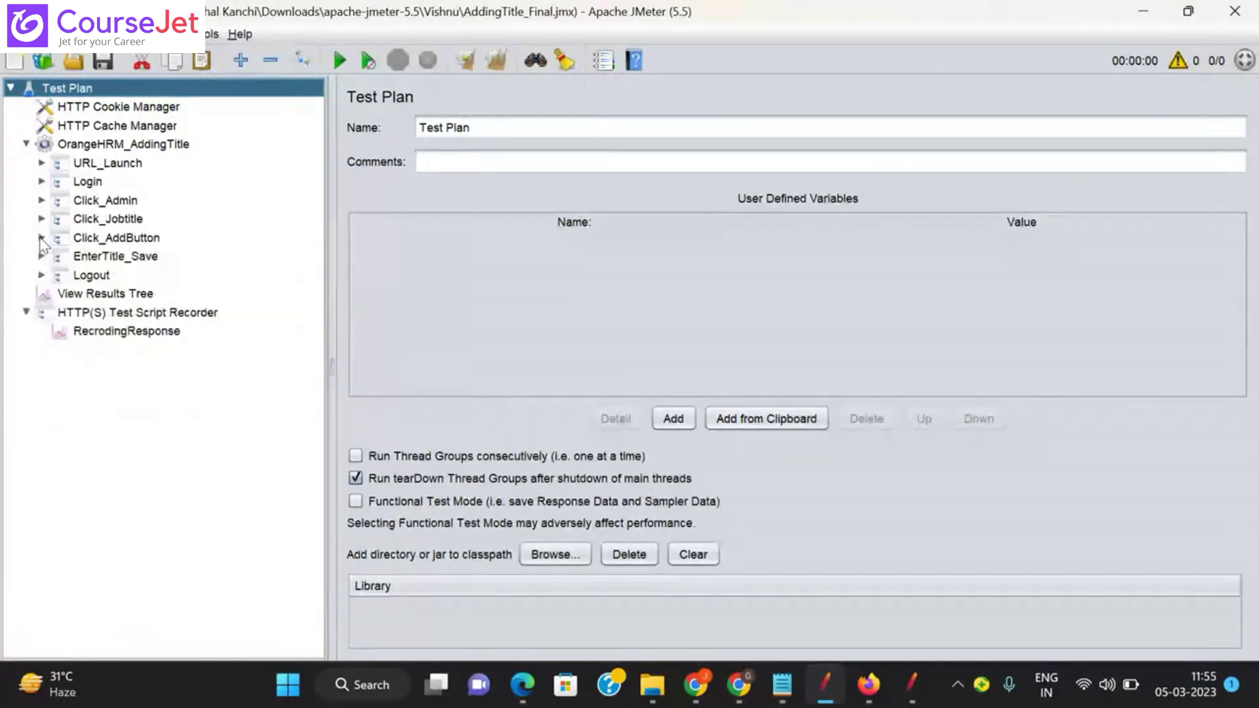
{"action": "left_click", "coordinate": [42, 162]}
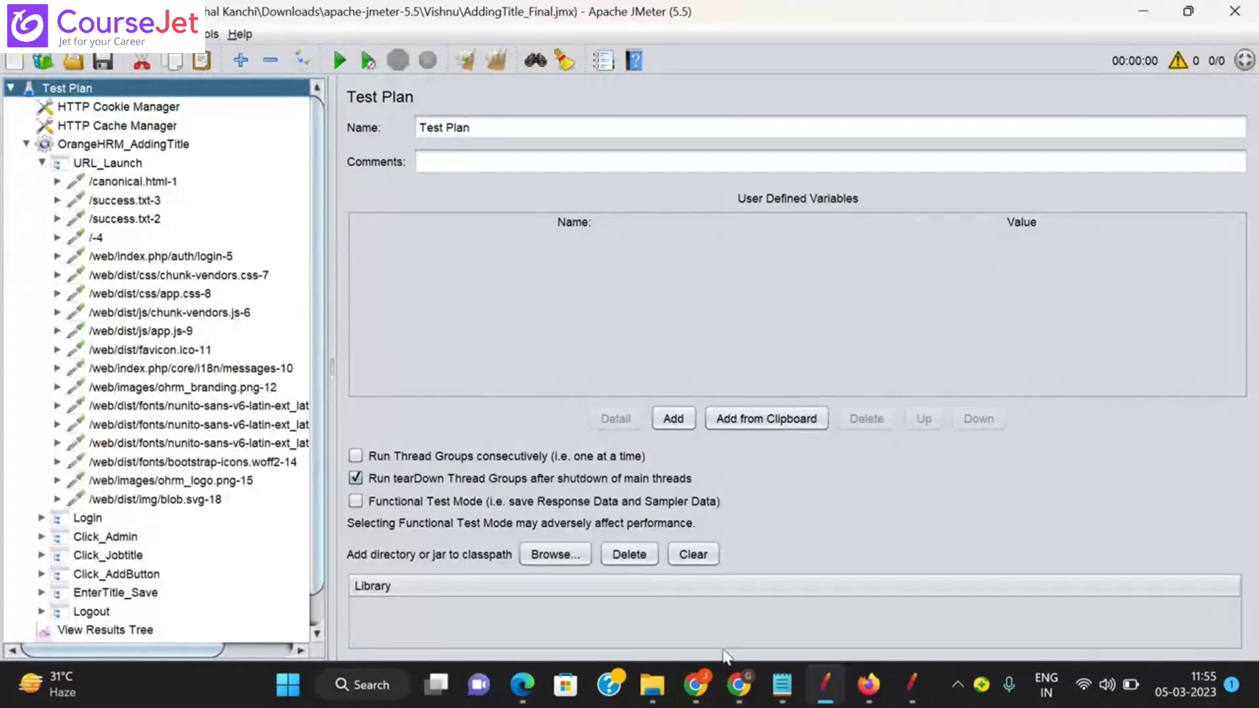
{"action": "mouse_move", "coordinate": [748, 692]}
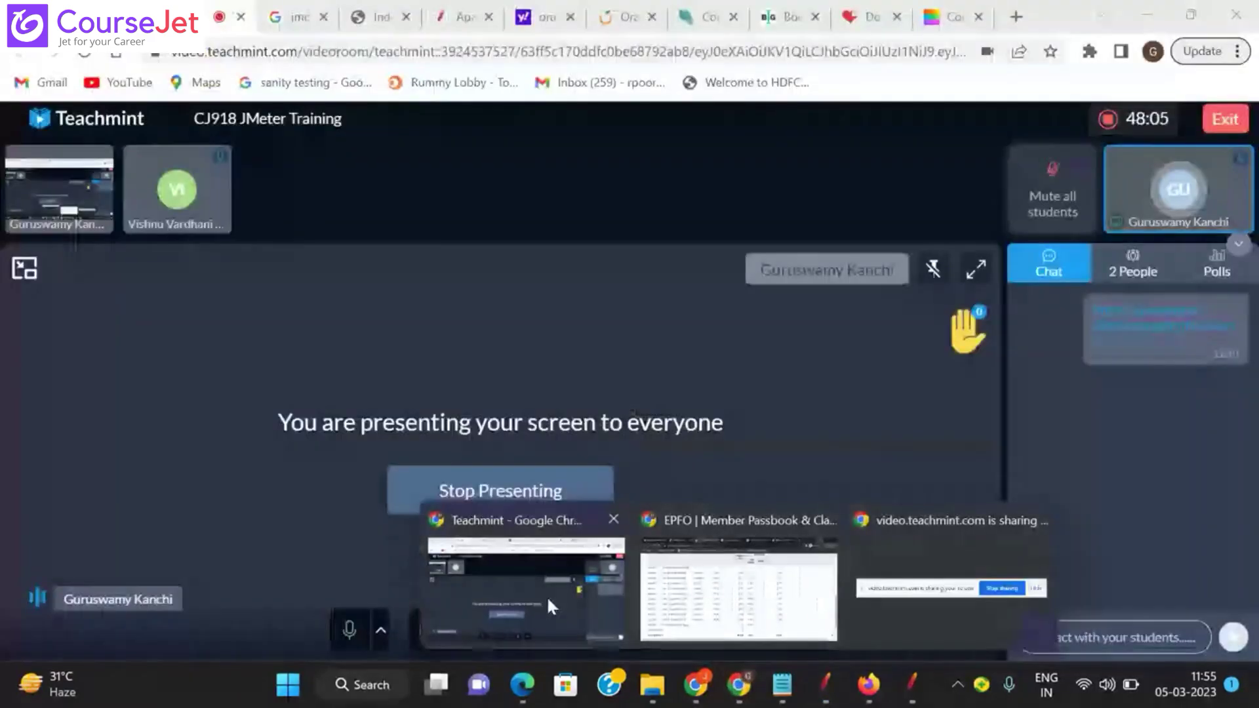
Step: Show Chrome's OrangeHRM login tab and select the opensource-demo.orangehrmlive.com domain in its address
{"action": "left_click", "coordinate": [545, 595]}
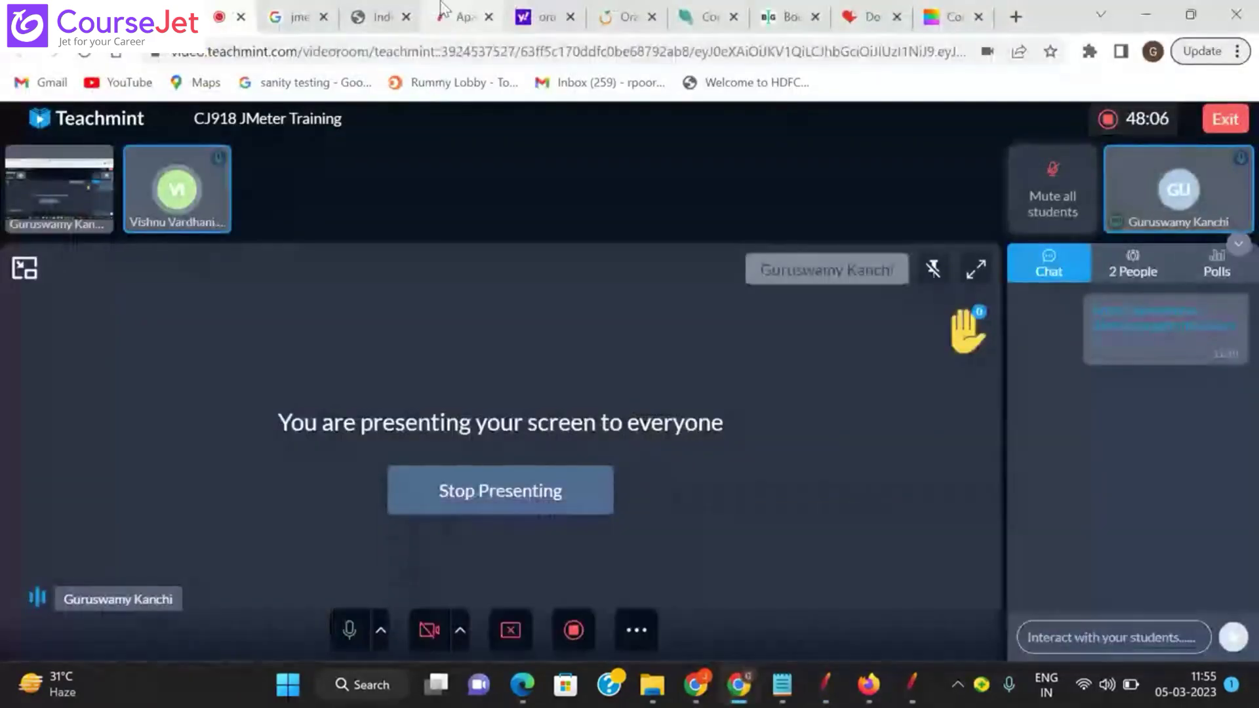
{"action": "left_click", "coordinate": [617, 16]}
{"action": "double_click", "coordinate": [484, 59]}
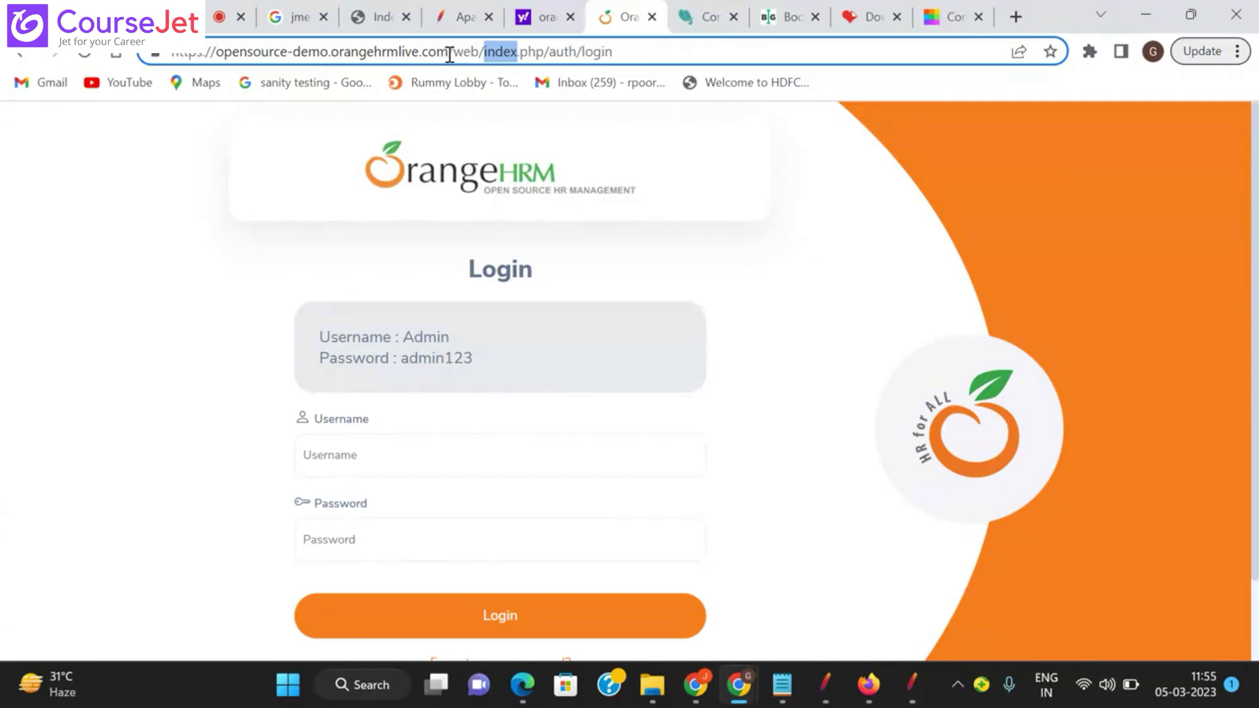
{"action": "left_click_drag", "start_coordinate": [448, 54], "coordinate": [212, 55]}
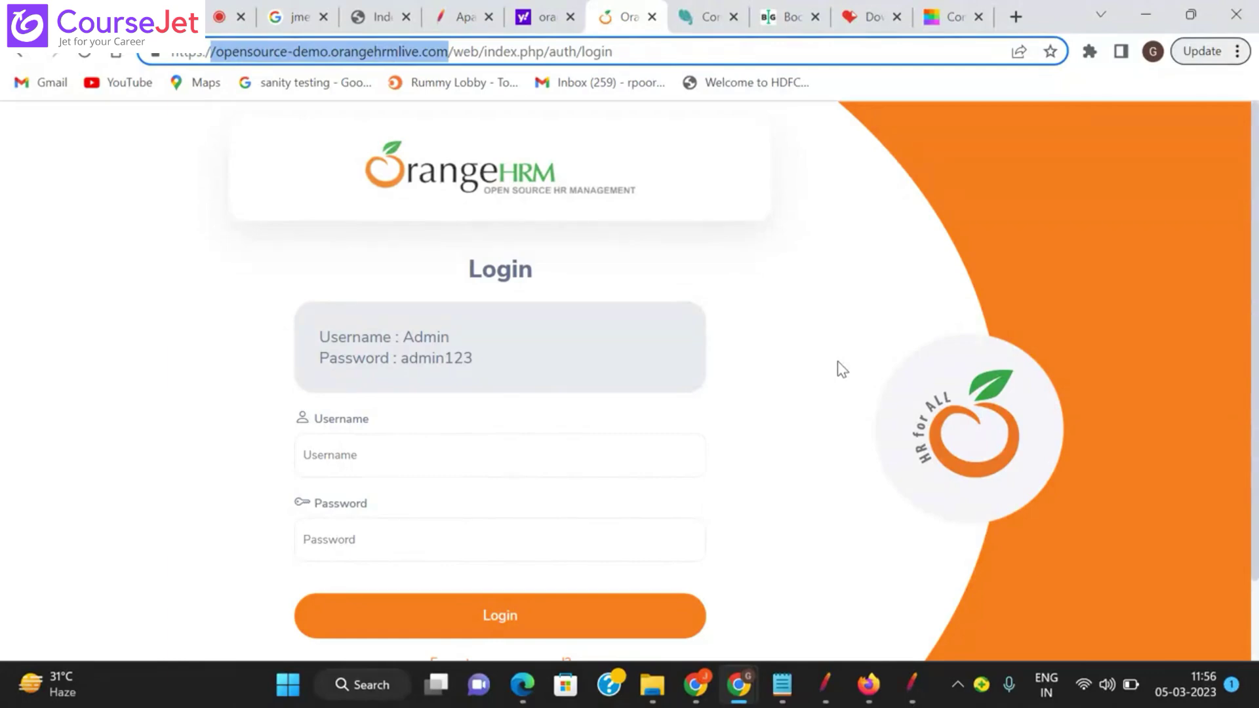
Step: Open the /canonical.html-1 request and compare its server with the OrangeHRM page's https address
{"action": "left_click", "coordinate": [824, 675]}
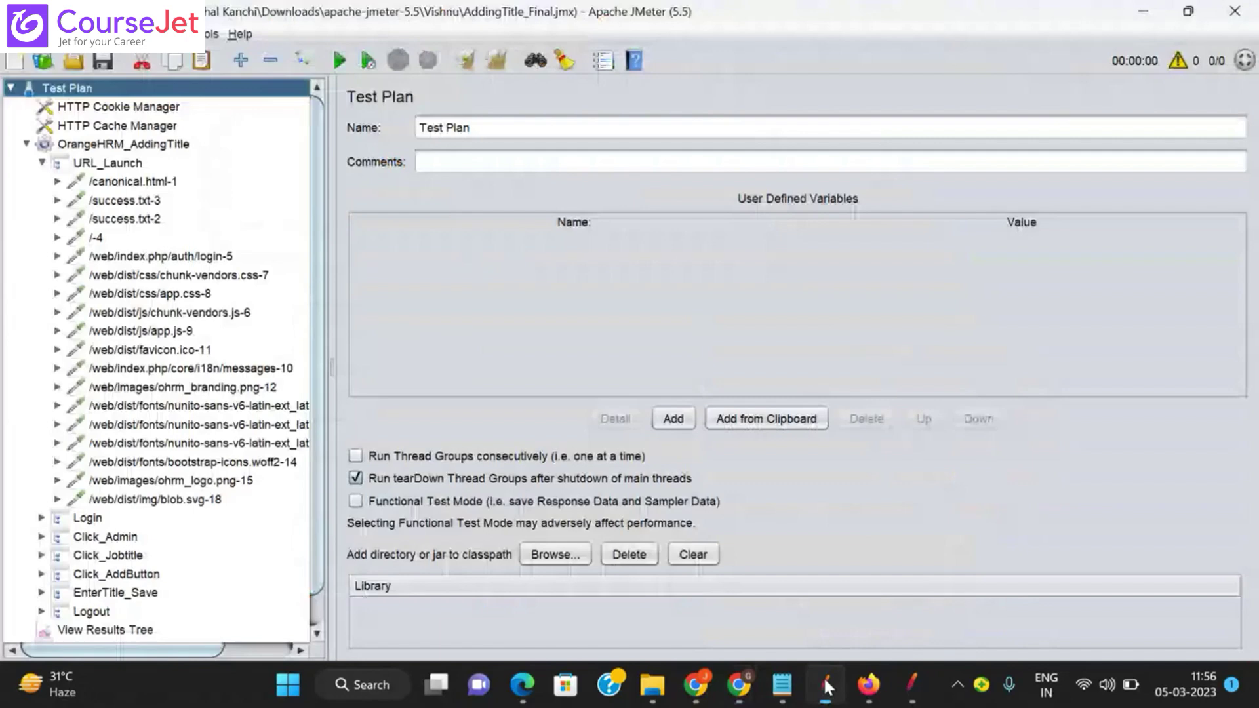
{"action": "left_click", "coordinate": [131, 182]}
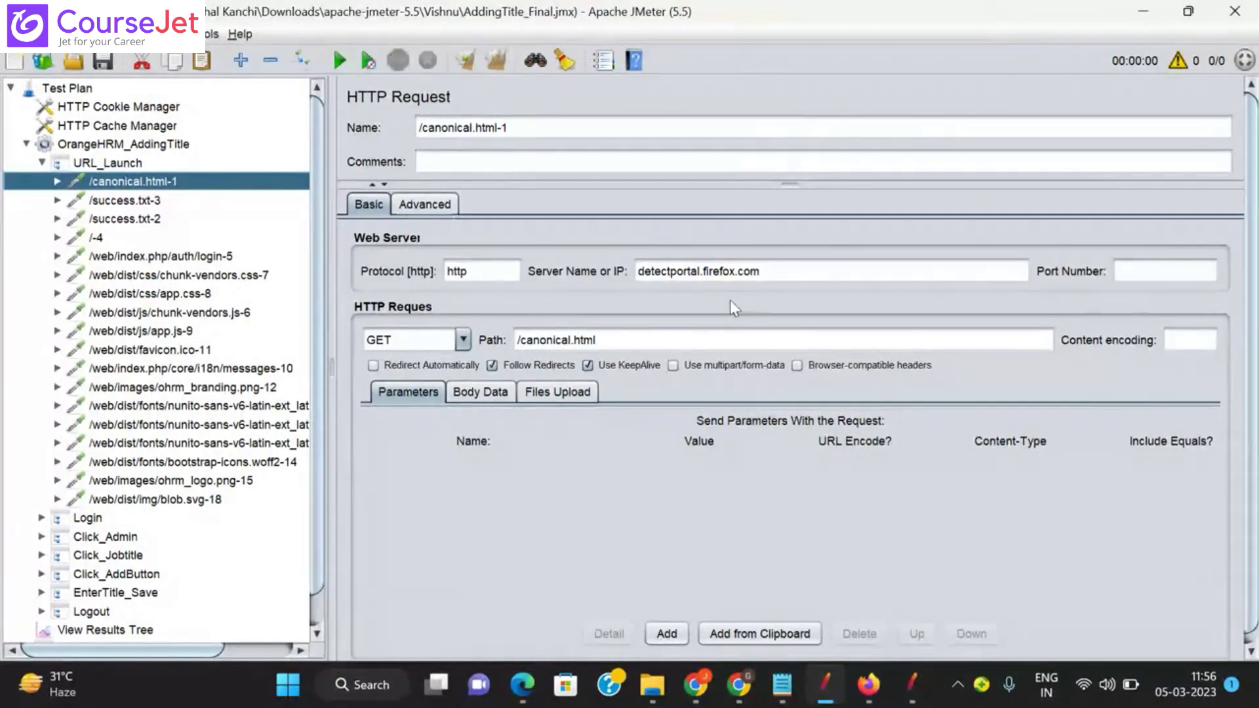
{"action": "key", "text": "alt+Tab"}
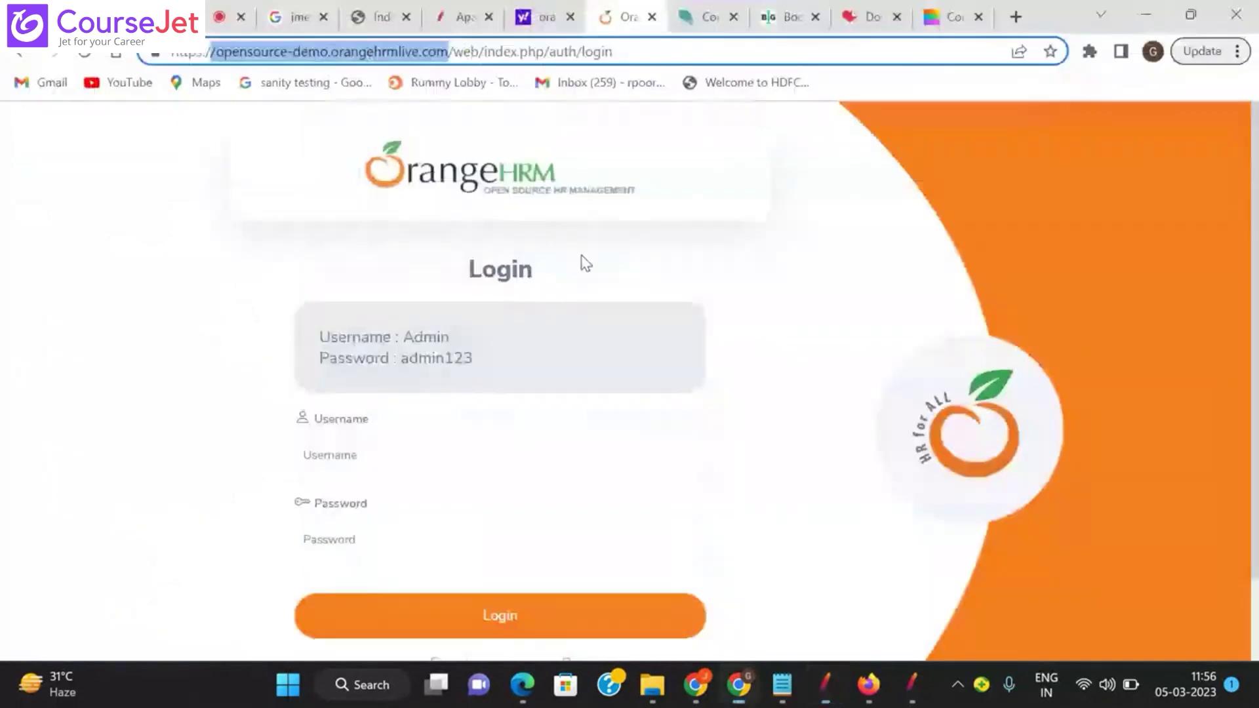
{"action": "double_click", "coordinate": [189, 52]}
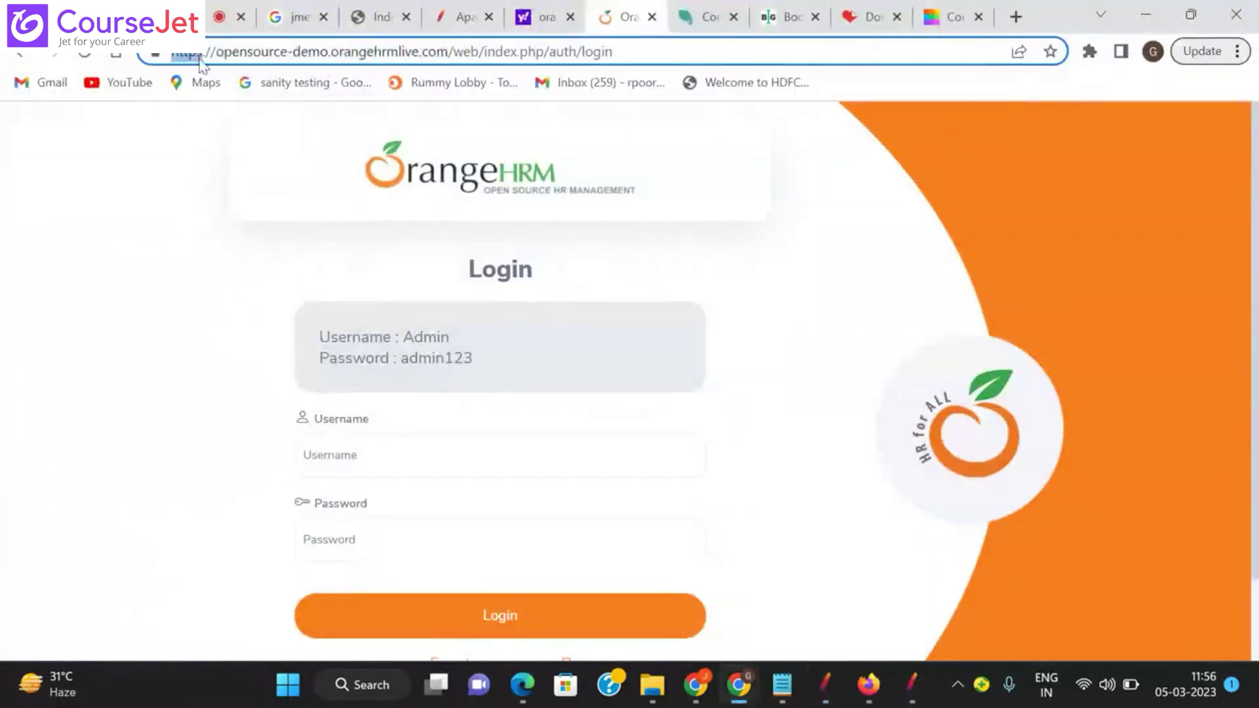
{"action": "left_click", "coordinate": [278, 55]}
{"action": "key", "text": "alt+Tab"}
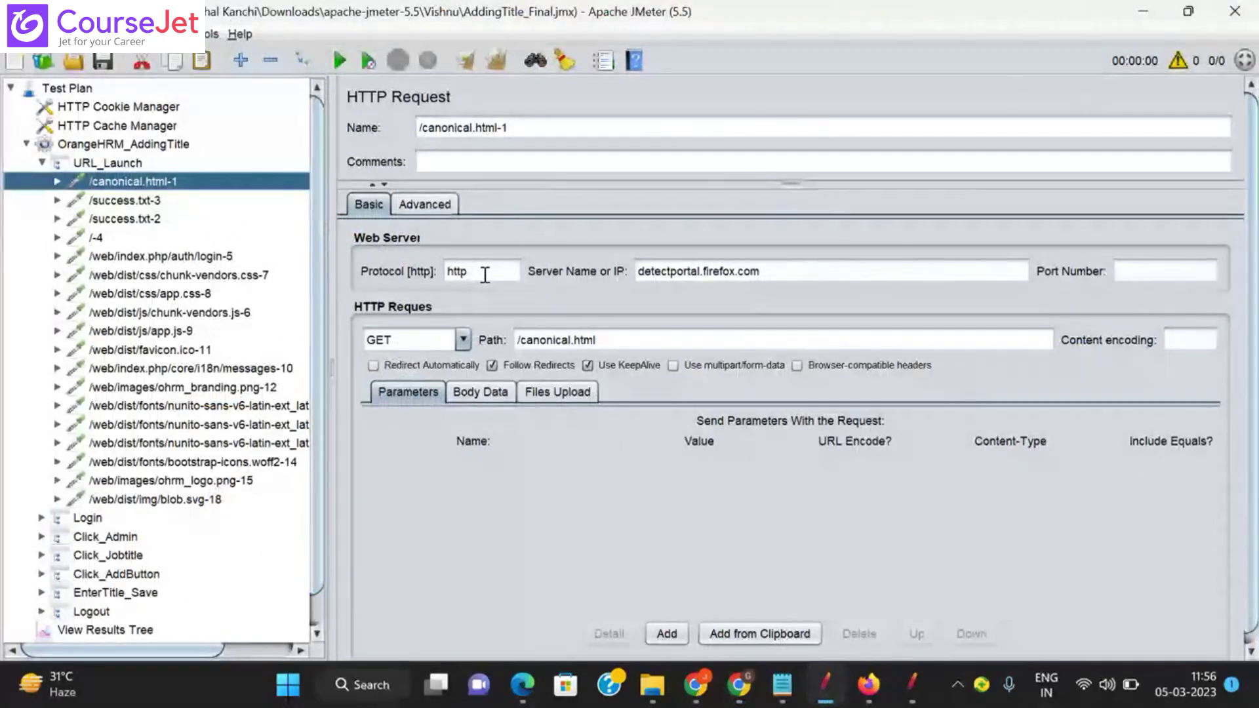
Step: Flip between JMeter and Chrome again, selecting the /web/index.php/auth/login path of the OrangeHRM address
{"action": "key", "text": "alt+Tab"}
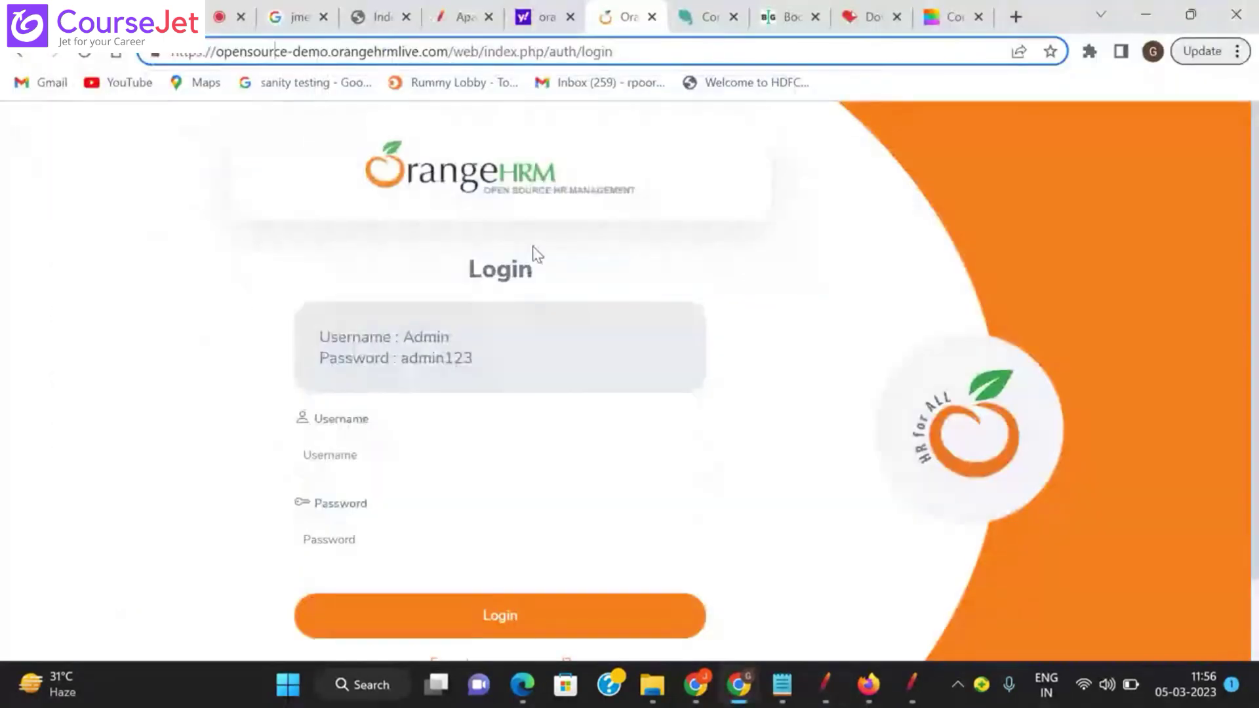
{"action": "key", "text": "alt+Tab"}
{"action": "key", "text": "alt+Tab"}
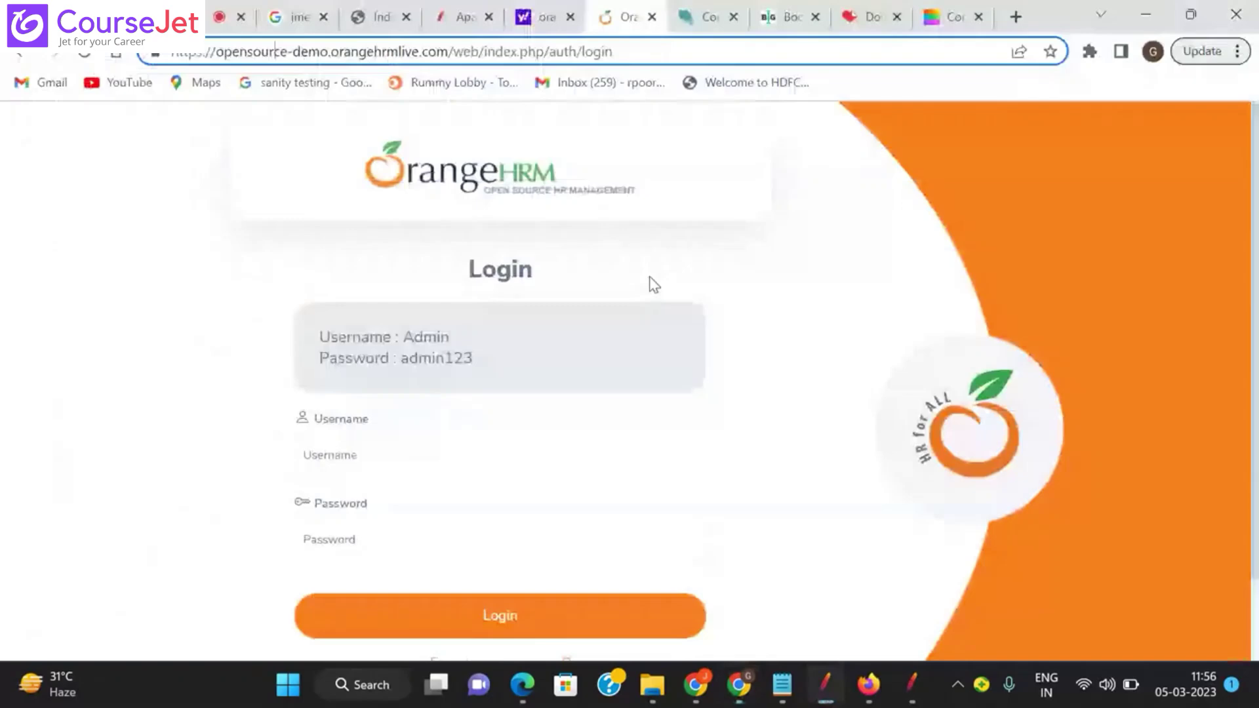
{"action": "left_click", "coordinate": [229, 60]}
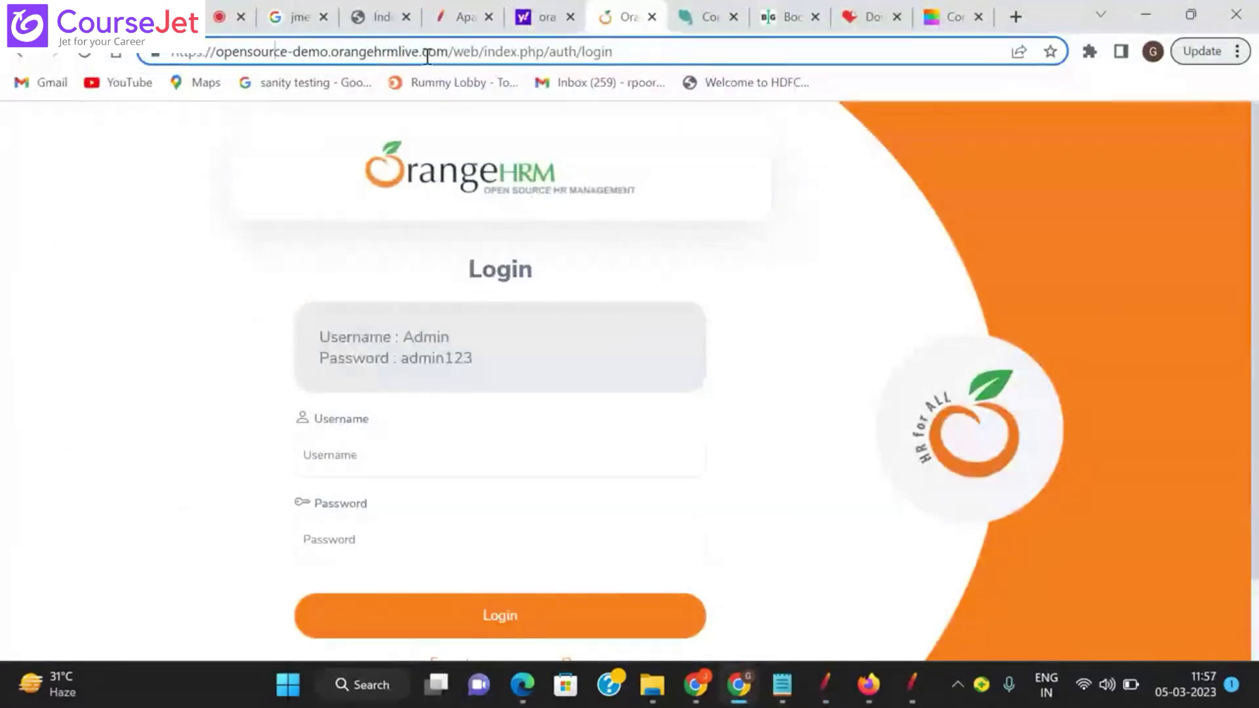
{"action": "key", "text": "alt+Tab"}
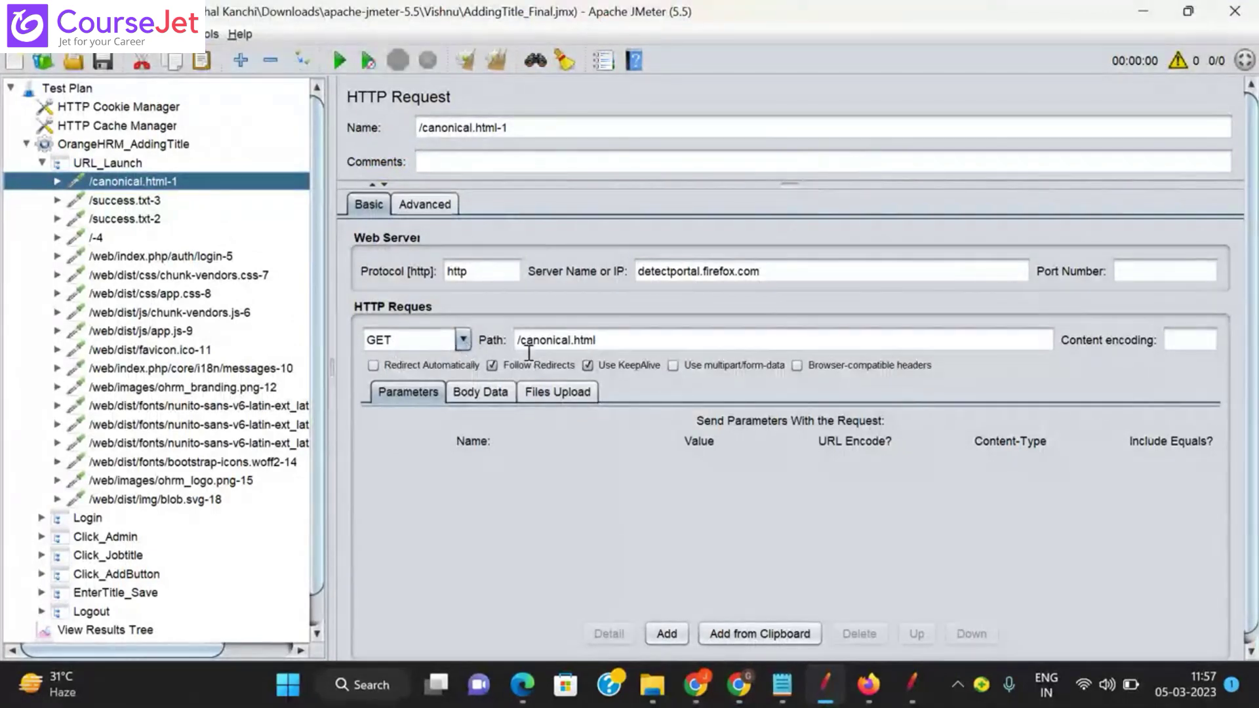
{"action": "key", "text": "alt+Tab"}
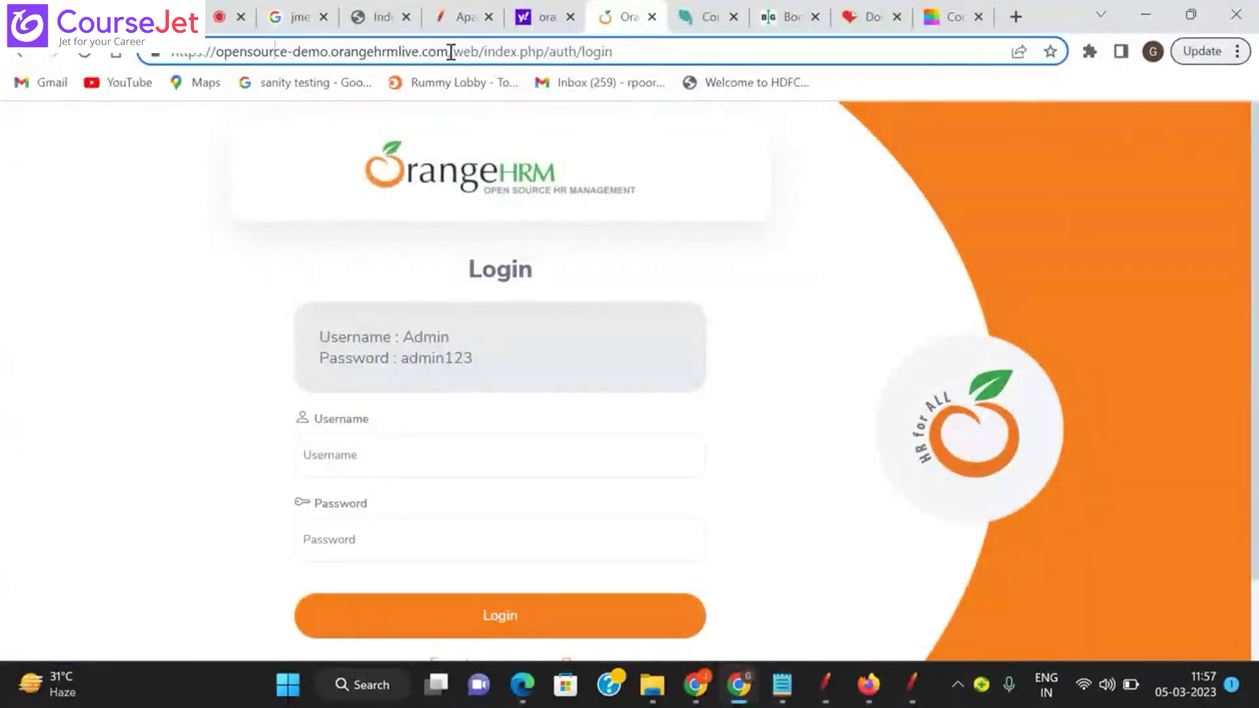
{"action": "left_click_drag", "start_coordinate": [451, 53], "coordinate": [636, 55]}
{"action": "left_click", "coordinate": [842, 155]}
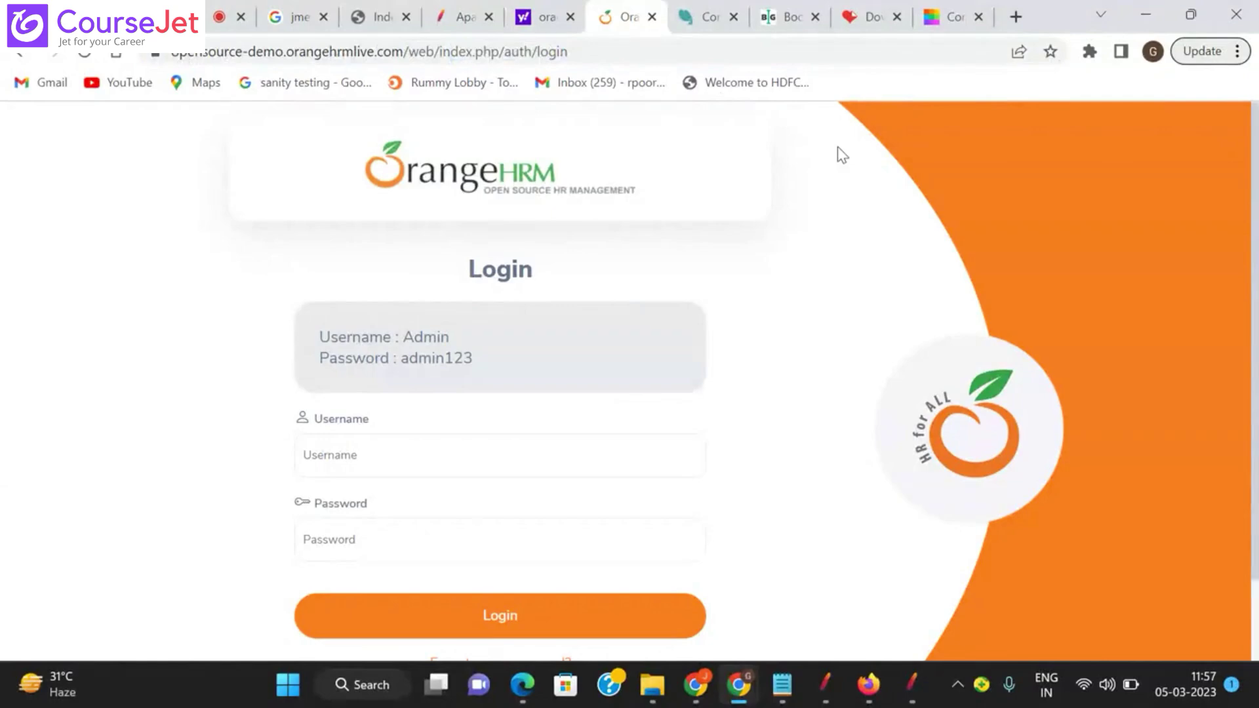
Step: Confirm /canonical.html-1 has empty Body Data, Parameters and Files Upload tabs
{"action": "key", "text": "alt+Tab"}
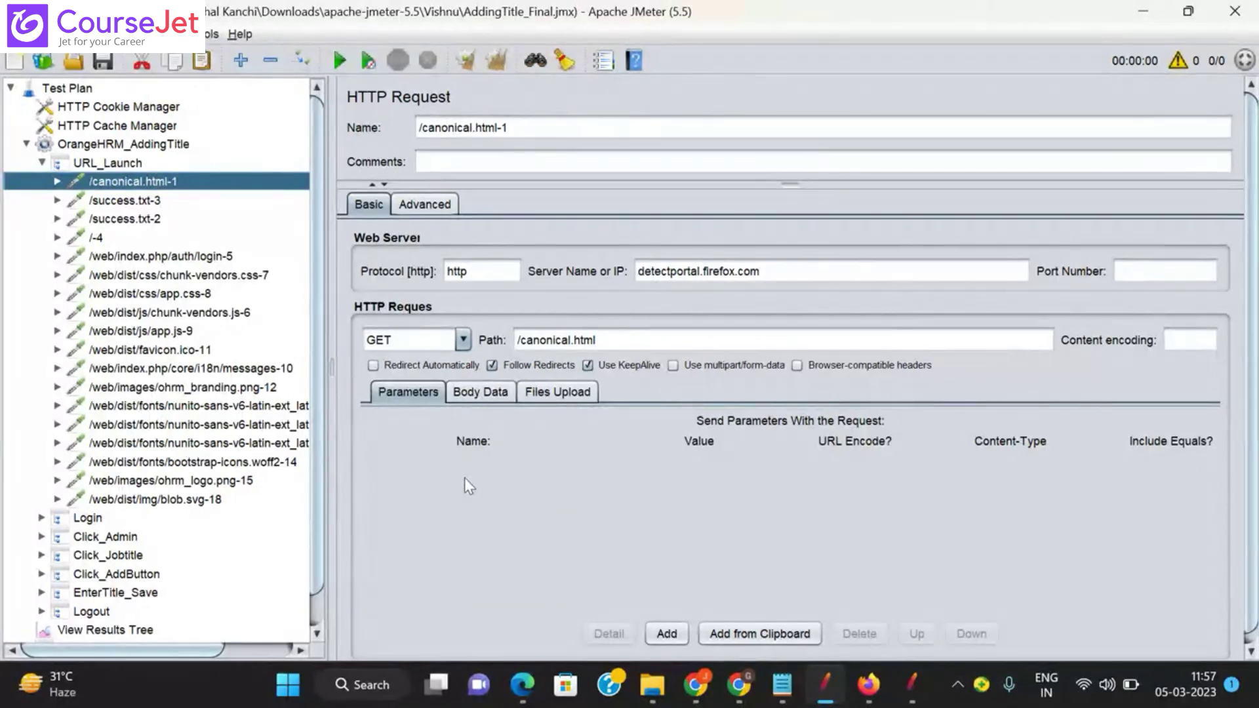
{"action": "left_click", "coordinate": [477, 392]}
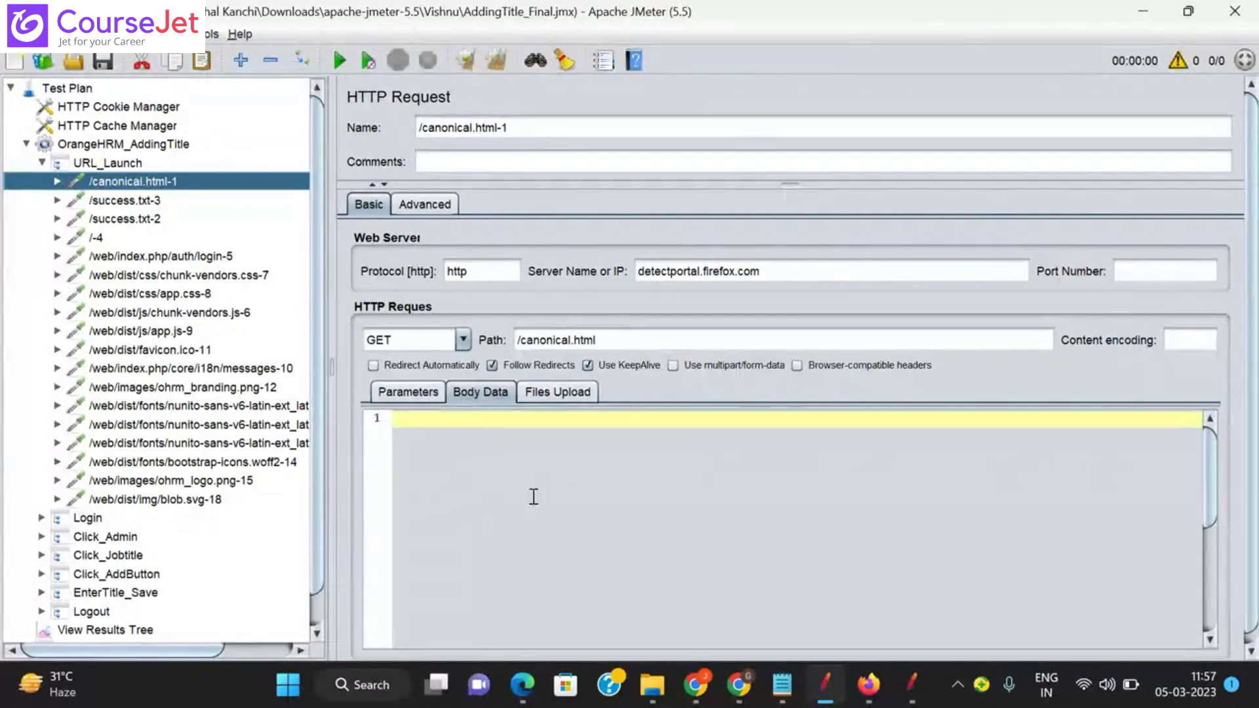
{"action": "left_click", "coordinate": [408, 393]}
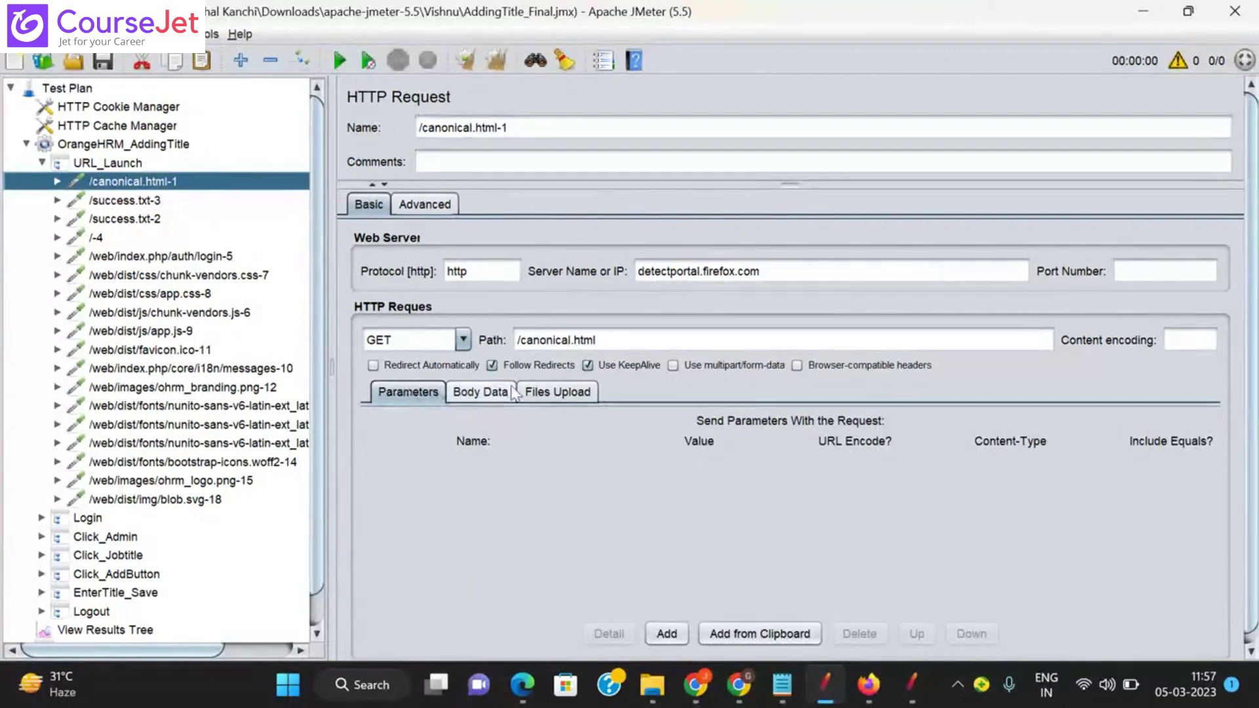
{"action": "left_click", "coordinate": [546, 392]}
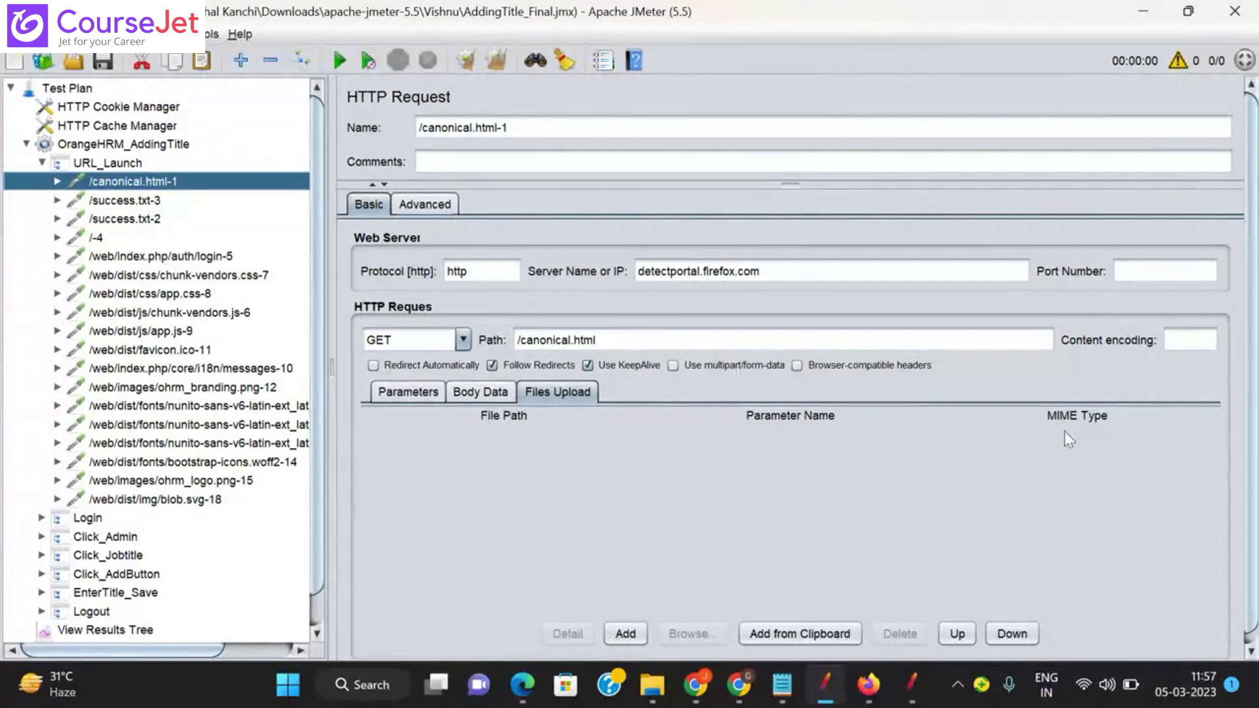
{"action": "left_click", "coordinate": [398, 398]}
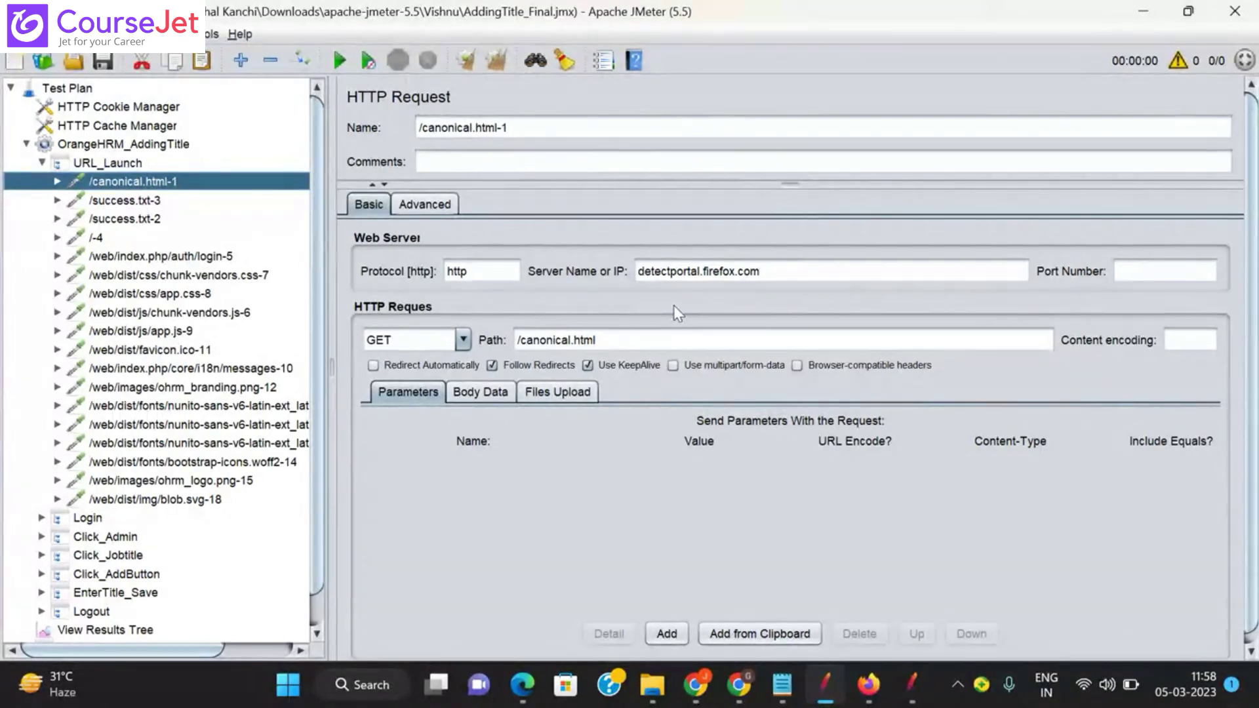
{"action": "key", "text": "alt+Tab"}
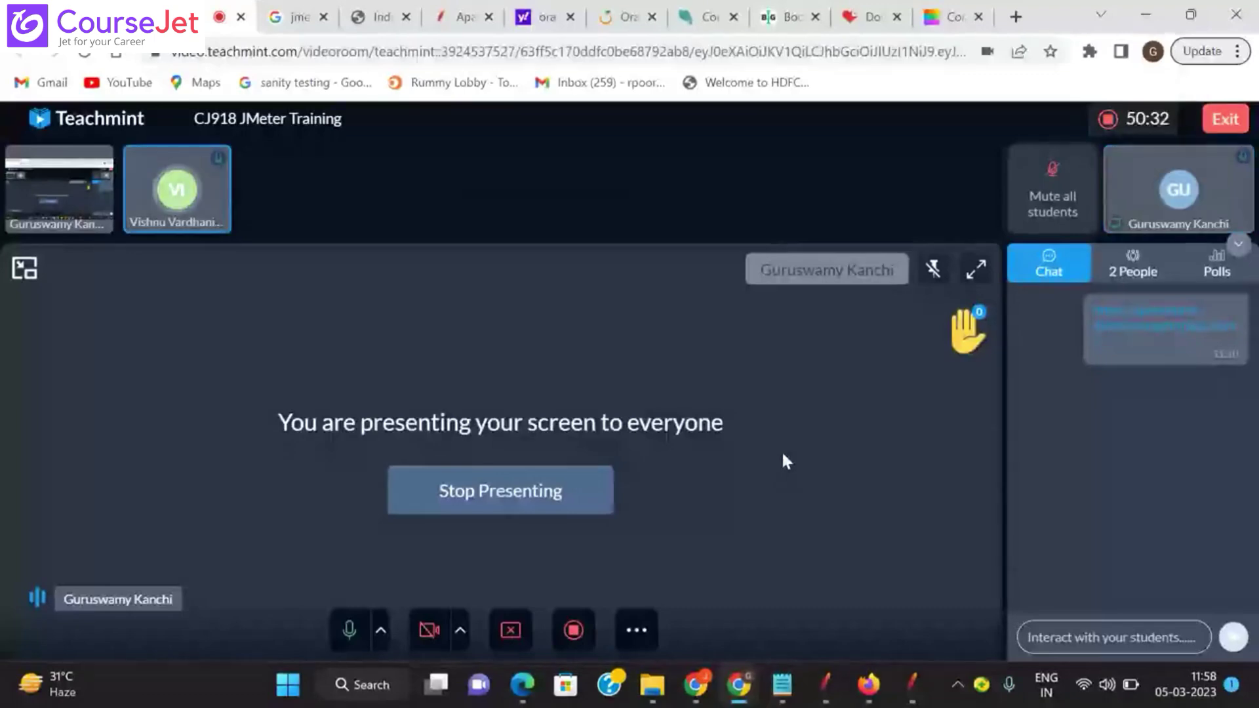
Step: Bring Chrome's OrangeHRM login tab forward, then cycle windows back to JMeter's /canonical.html-1 request
{"action": "left_click", "coordinate": [830, 683]}
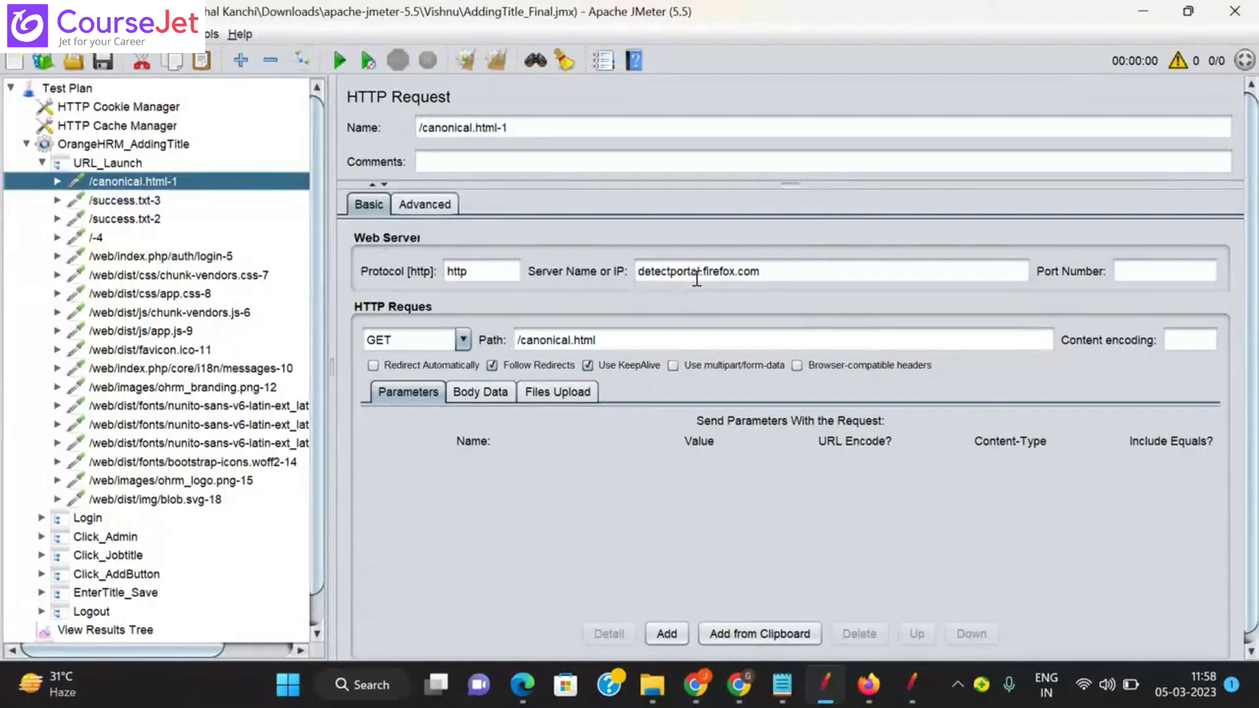
{"action": "mouse_move", "coordinate": [739, 685]}
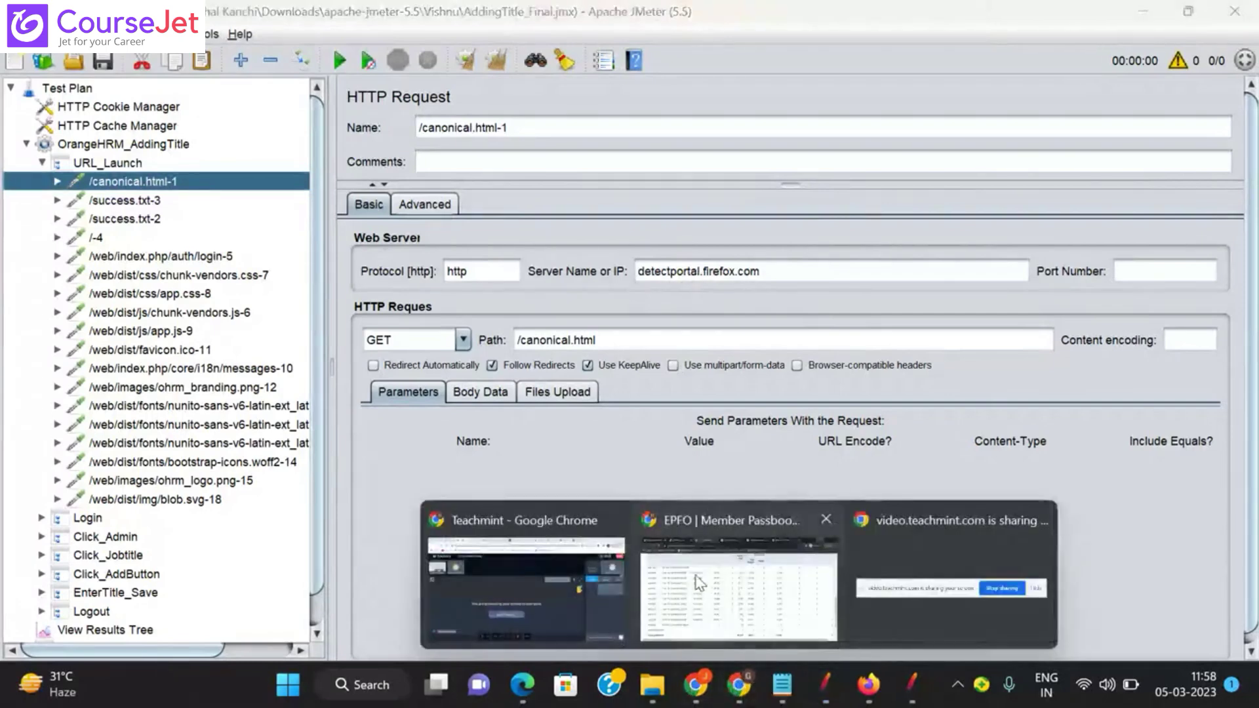
{"action": "left_click", "coordinate": [699, 582]}
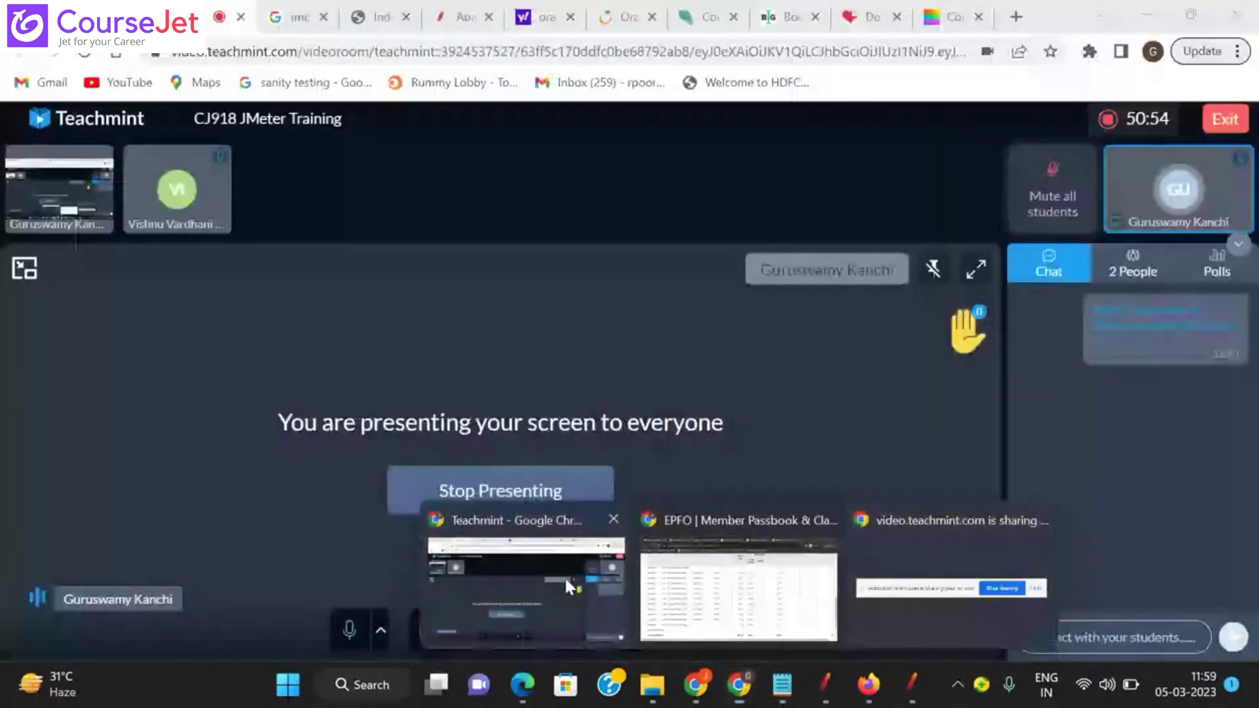
{"action": "left_click", "coordinate": [564, 576]}
{"action": "left_click", "coordinate": [620, 15]}
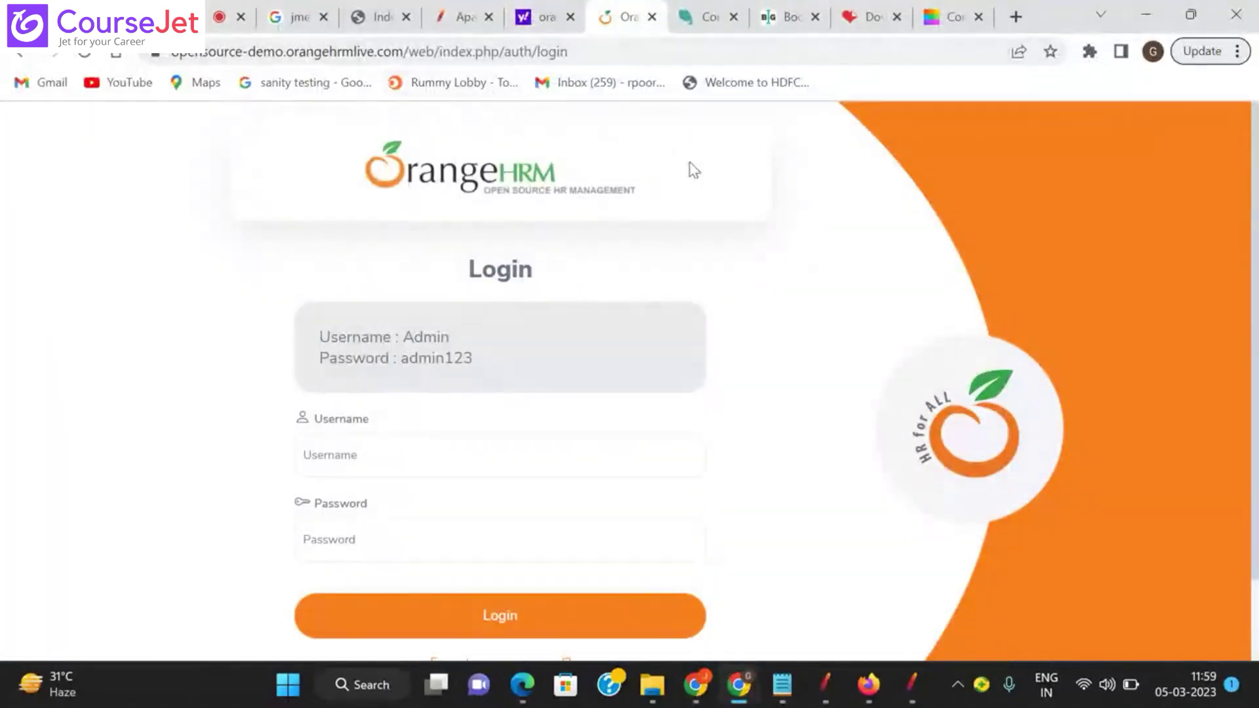
{"action": "key", "text": "alt+Tab"}
{"action": "key", "text": "alt+Tab"}
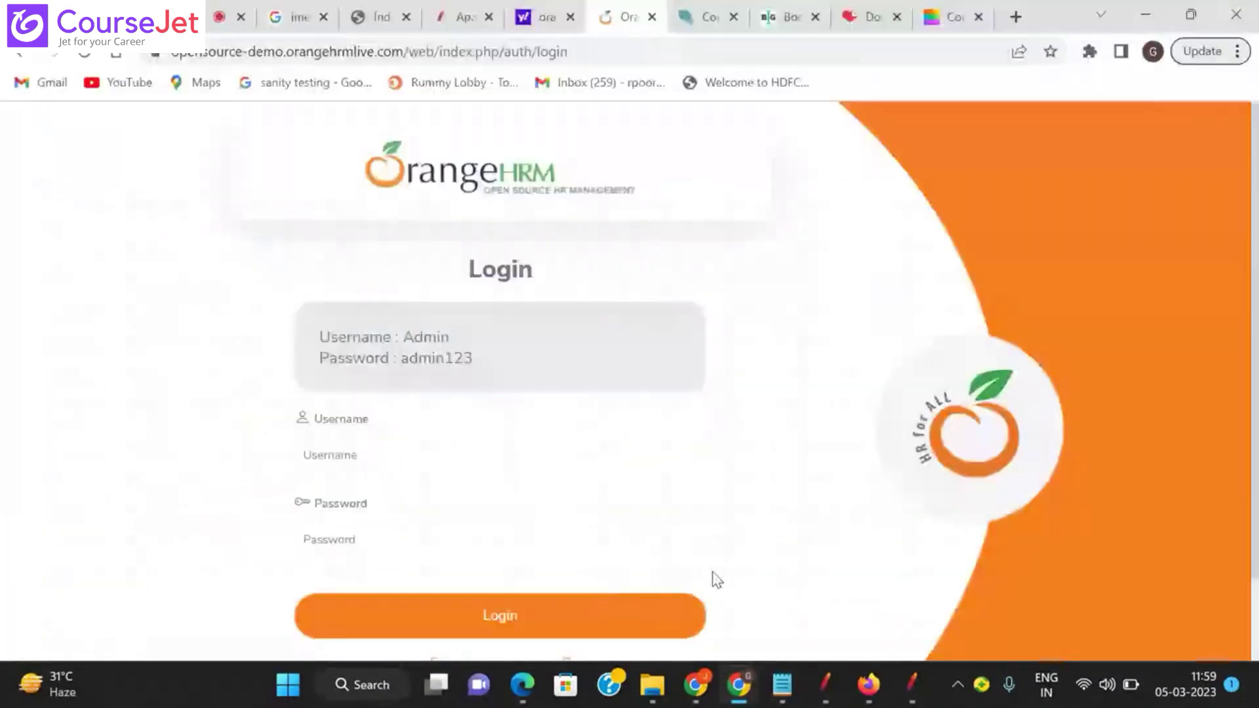
{"action": "key", "text": "alt+Tab"}
{"action": "key", "text": "Tab"}
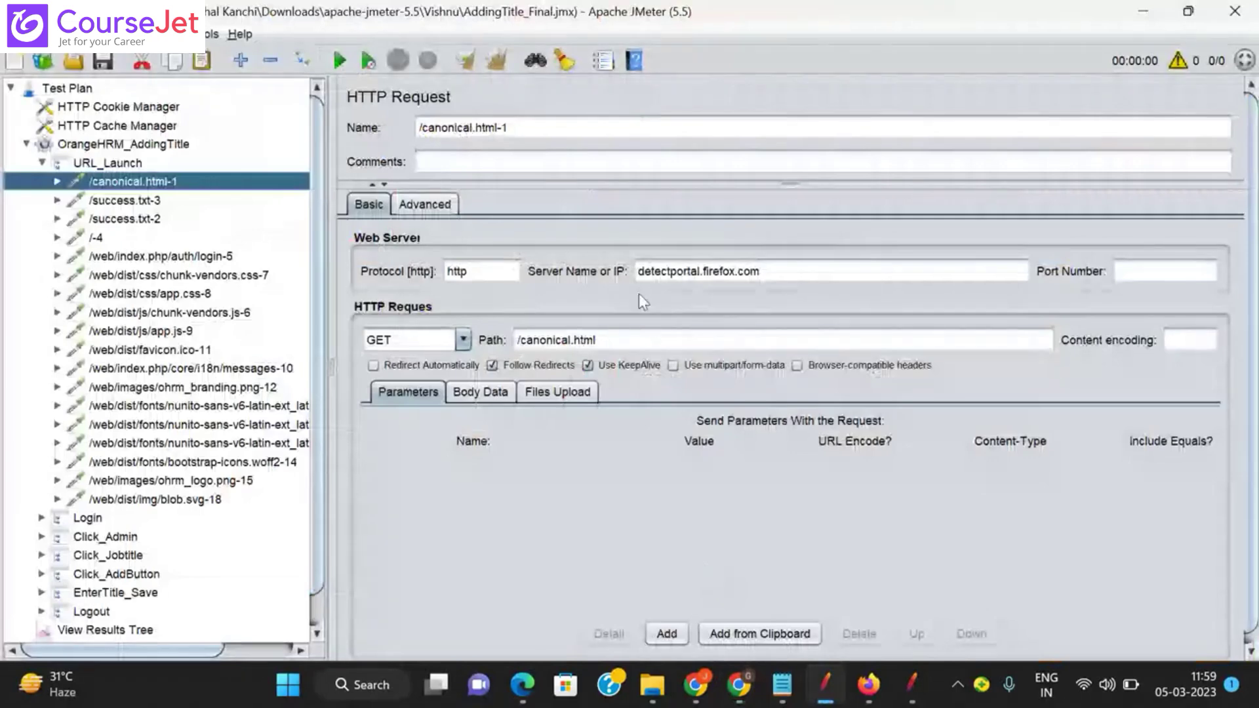
Step: Check server, port and path of /success.txt-3, /success.txt-2, /-4 (port 443), auth/login-5 and chunk-vendors.css-7
{"action": "left_click", "coordinate": [143, 198]}
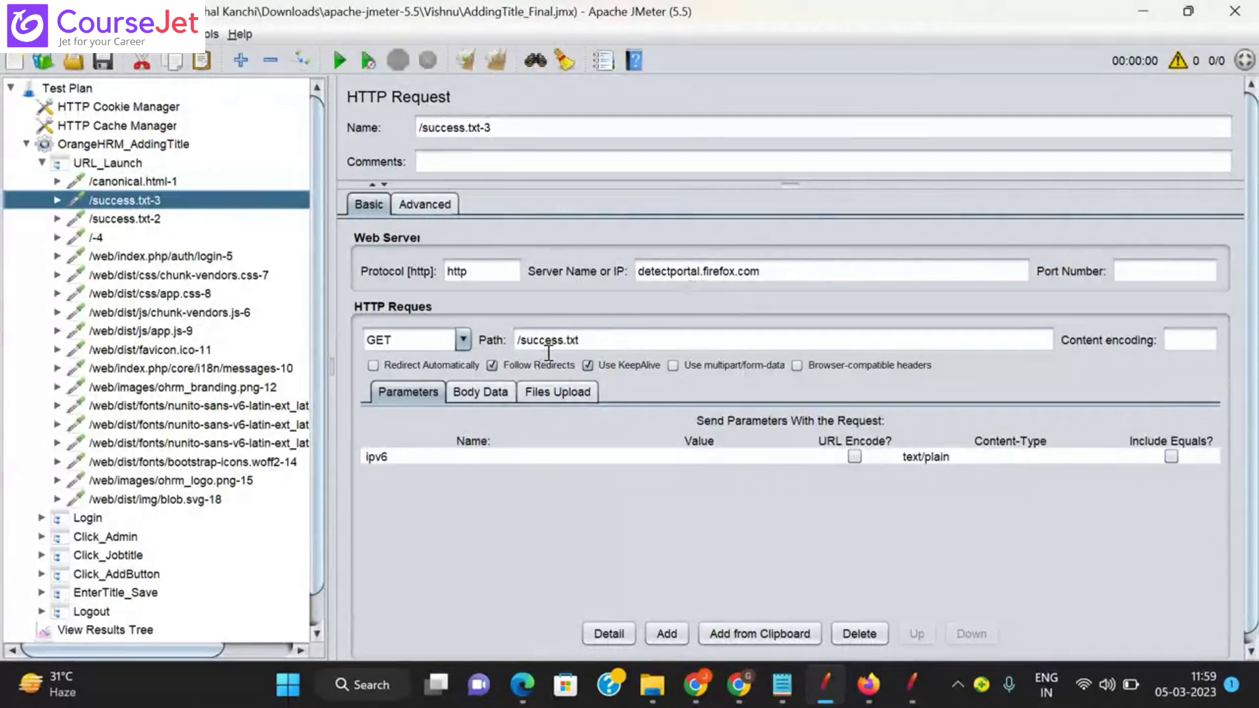
{"action": "left_click", "coordinate": [124, 219]}
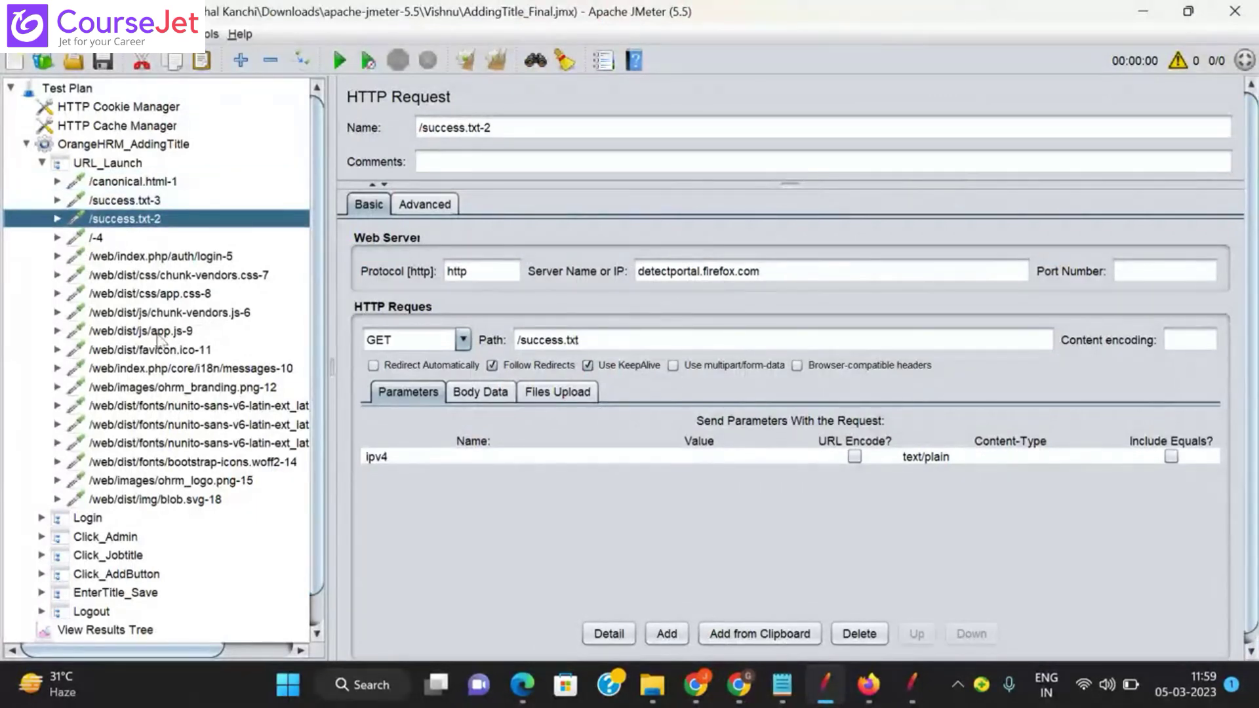
{"action": "left_click", "coordinate": [81, 239]}
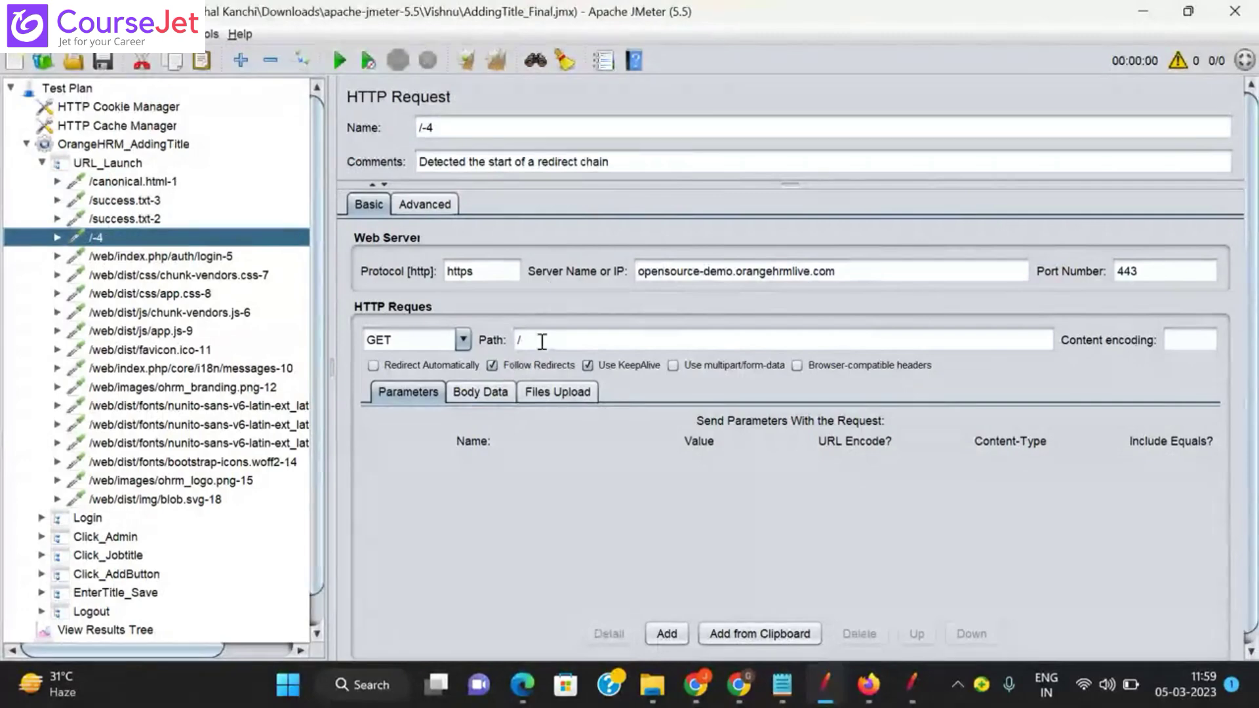
{"action": "double_click", "coordinate": [1149, 270]}
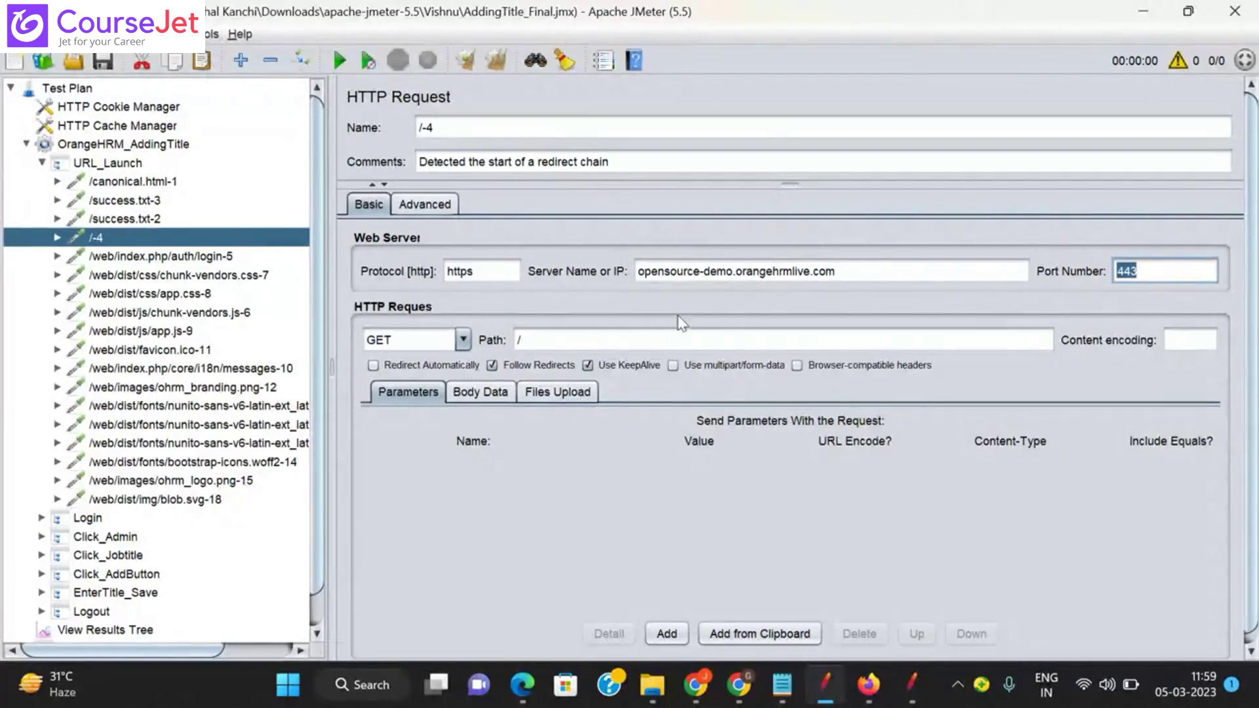
{"action": "left_click", "coordinate": [168, 259]}
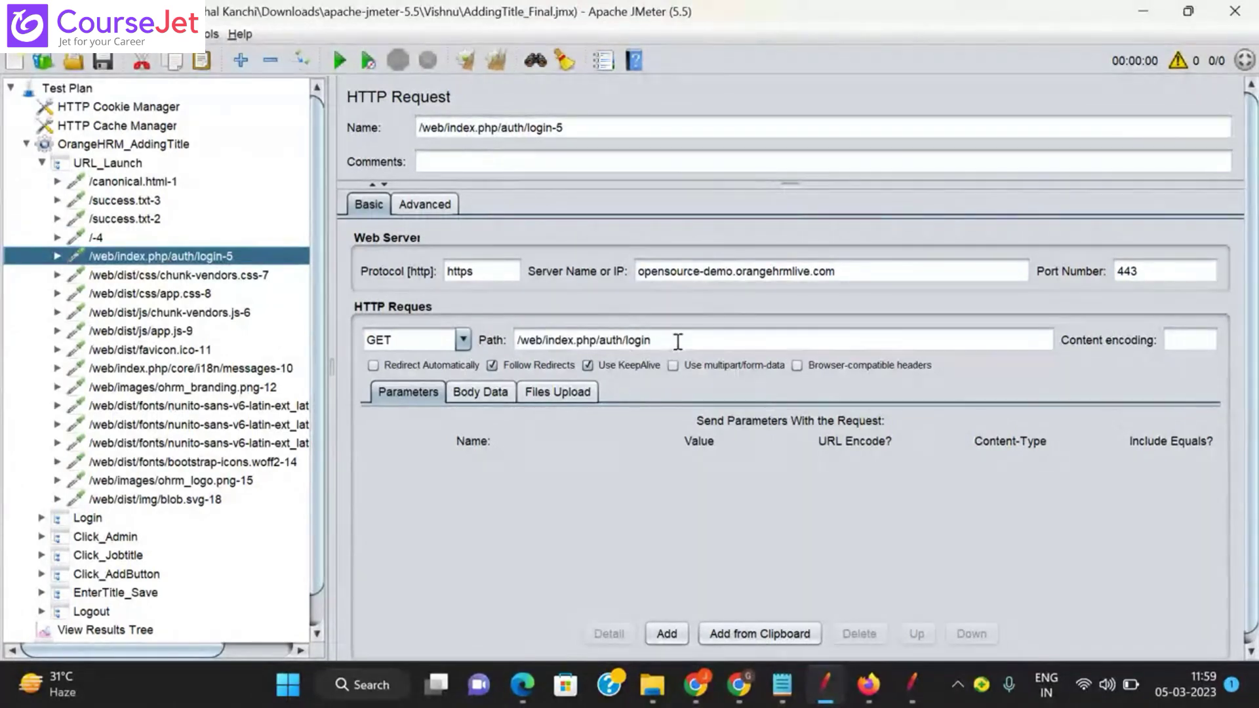
{"action": "left_click", "coordinate": [221, 279]}
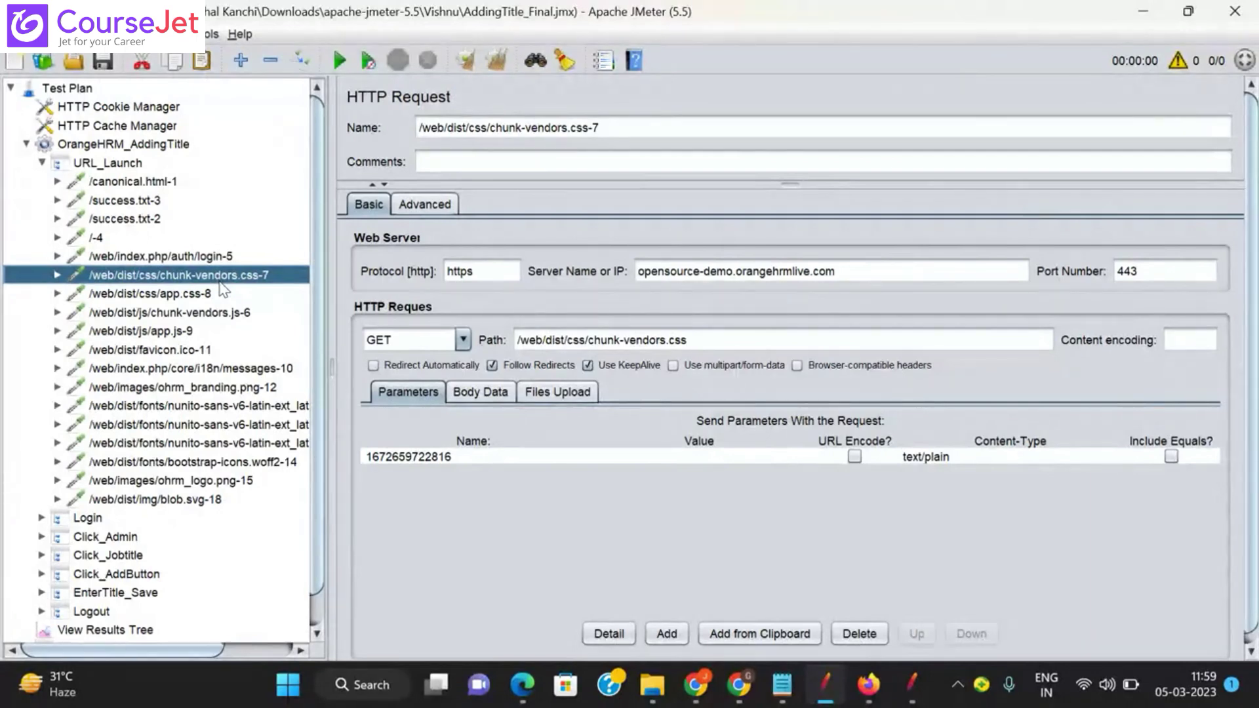
{"action": "left_click", "coordinate": [700, 340]}
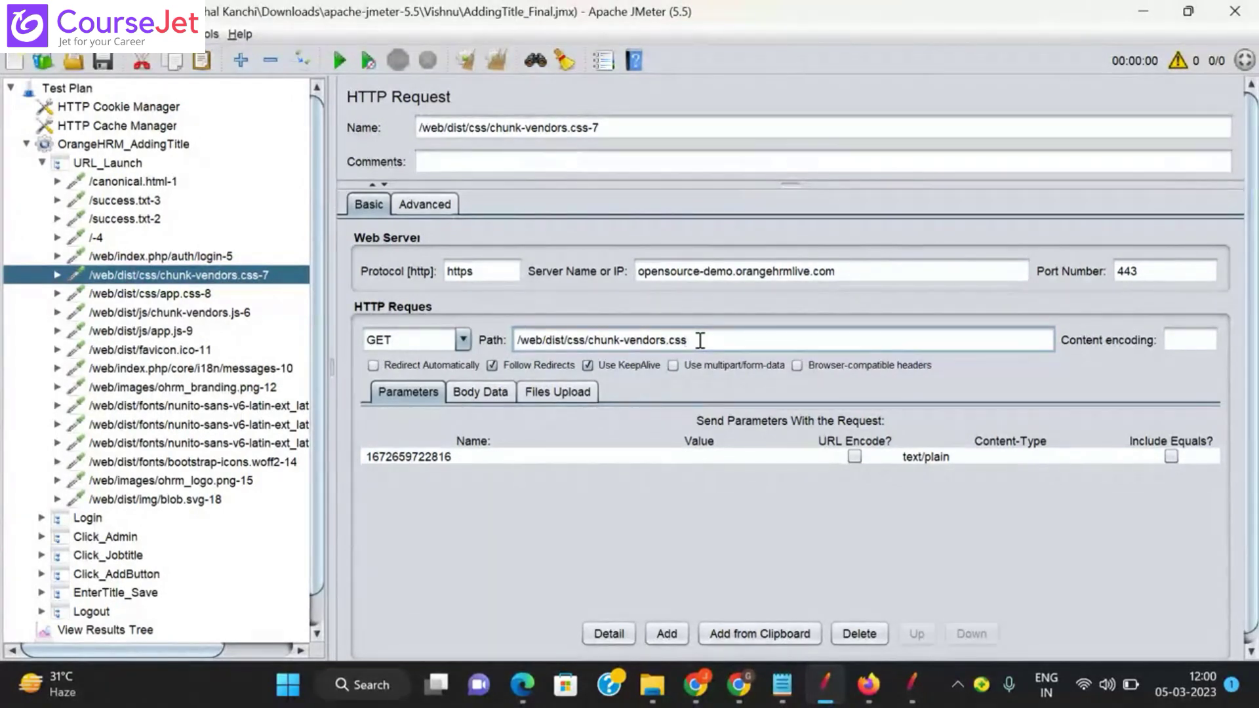
{"action": "left_click", "coordinate": [784, 686]}
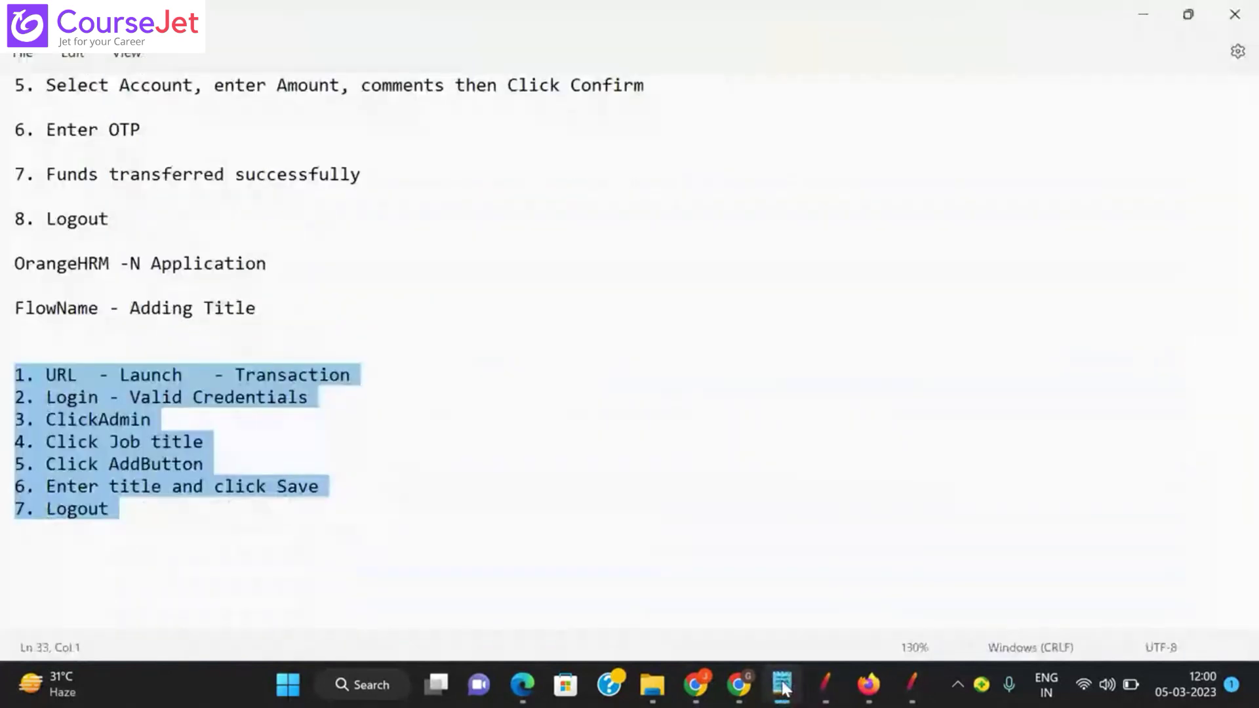
Step: Below '7. Logout', list .css, .js.jss, .wiff, .woff, .png, .jpg and .svg on separate lines
{"action": "left_click", "coordinate": [119, 490]}
{"action": "left_click", "coordinate": [116, 509]}
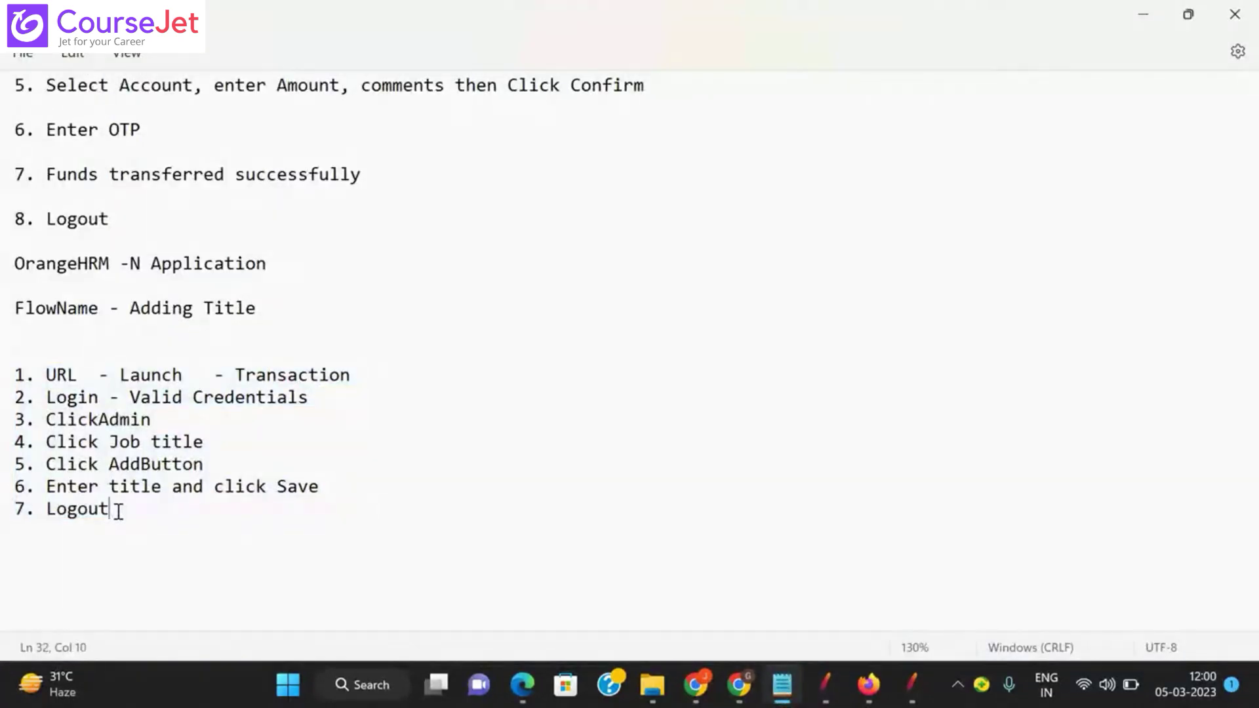
{"action": "key", "text": "Return"}
{"action": "key", "text": "Return"}
{"action": "type", "text": ".css"}
{"action": "key", "text": "Return"}
{"action": "type", "text": ".js.jss"}
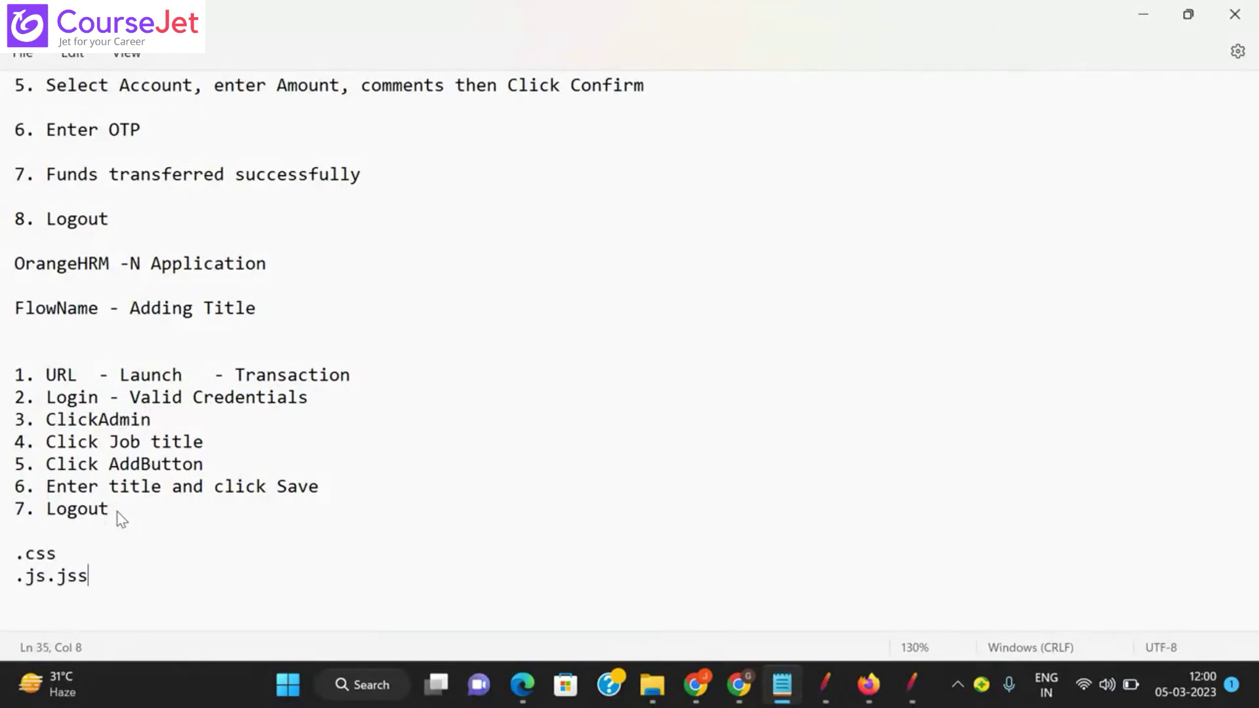
{"action": "key", "text": "Return"}
{"action": "type", "text": ".wiff"}
{"action": "key", "text": "Return"}
{"action": "type", "text": ".woff"}
{"action": "key", "text": "Return"}
{"action": "type", "text": ".png"}
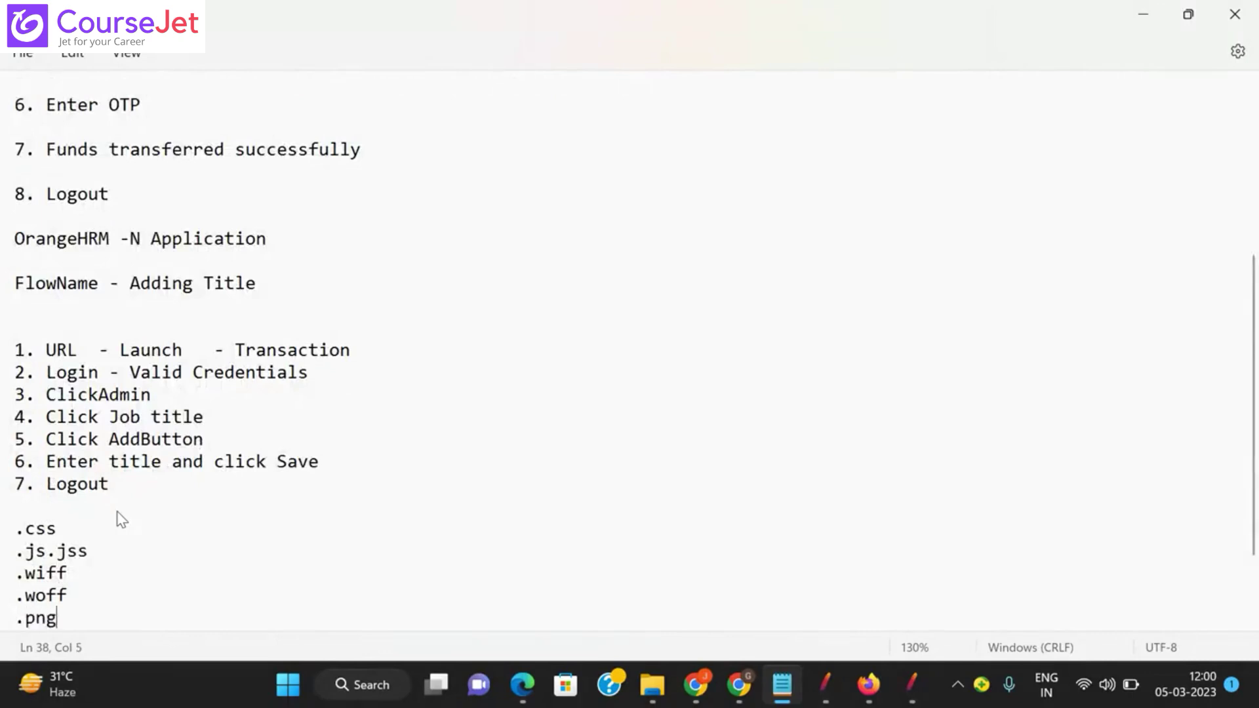
{"action": "key", "text": "Return"}
{"action": "type", "text": ".jpg"}
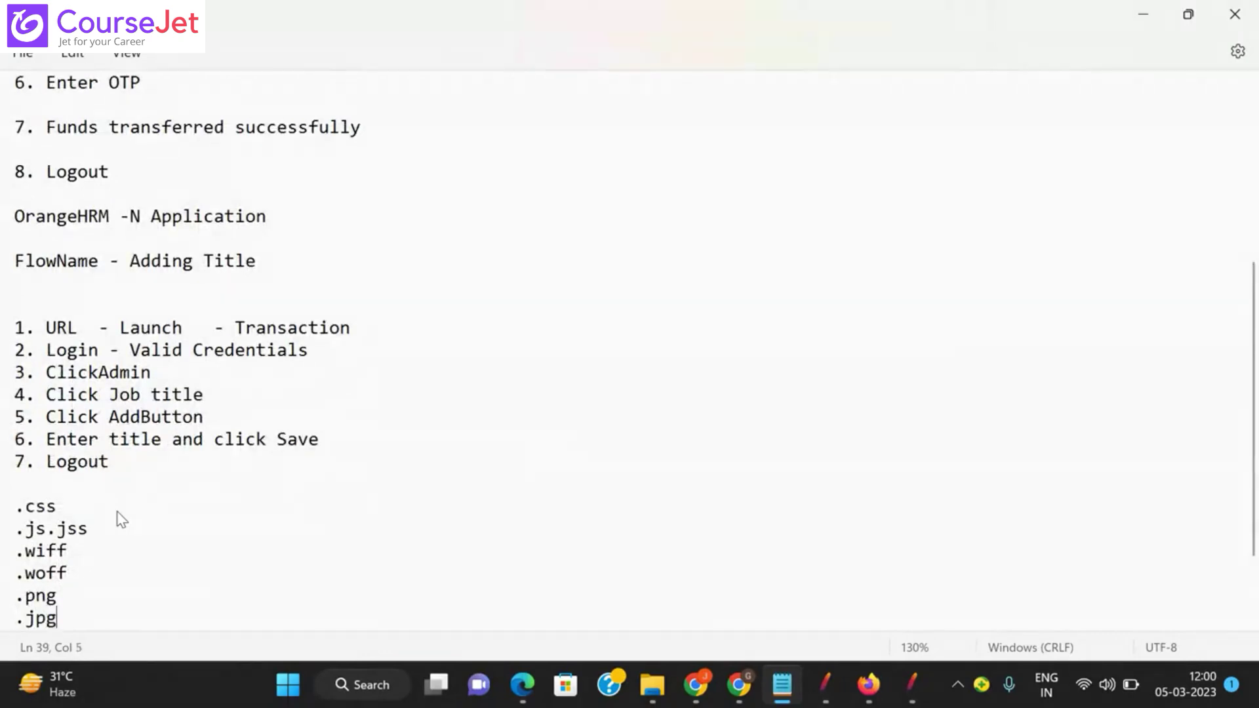
{"action": "key", "text": "Return"}
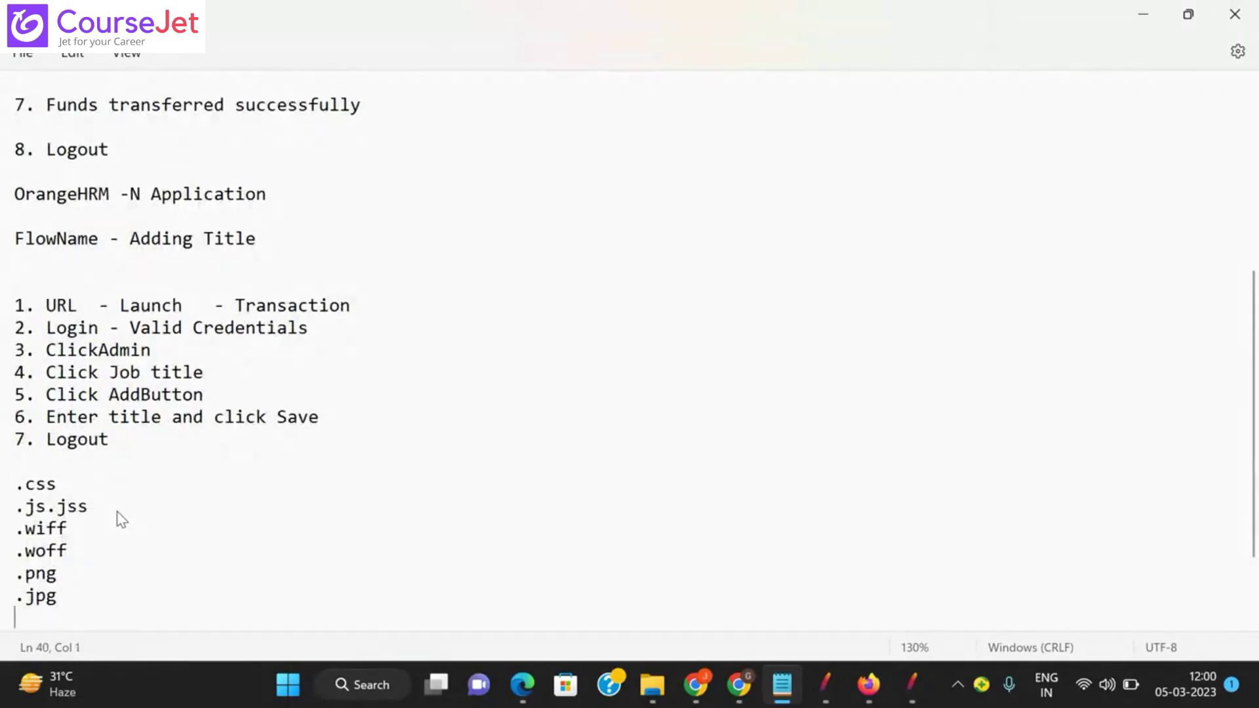
{"action": "type", "text": ".svg"}
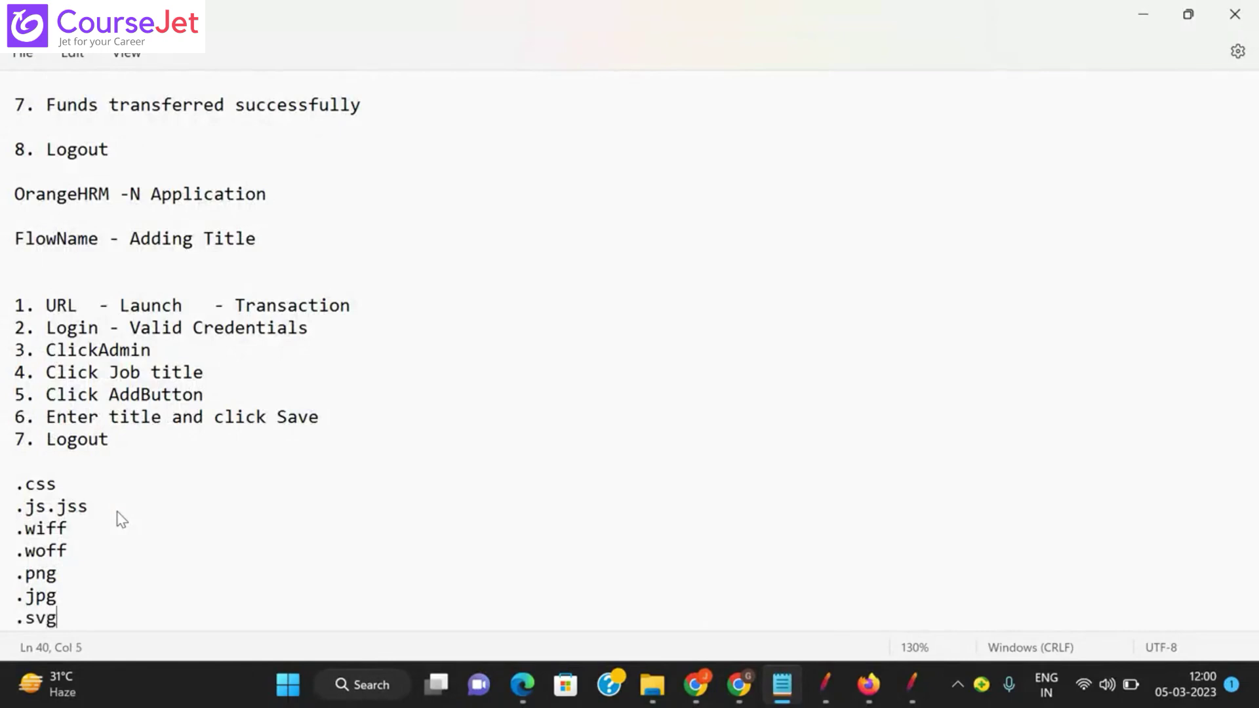
{"action": "key", "text": "Return"}
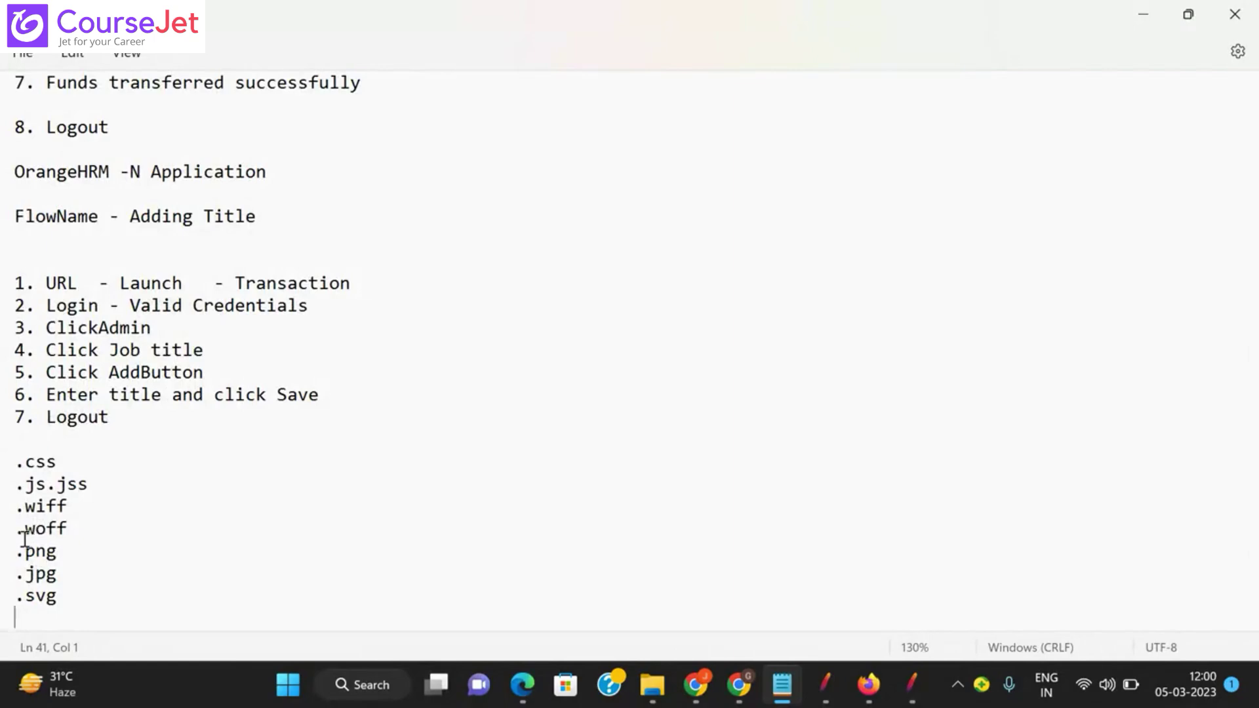
{"action": "key", "text": "alt+Tab"}
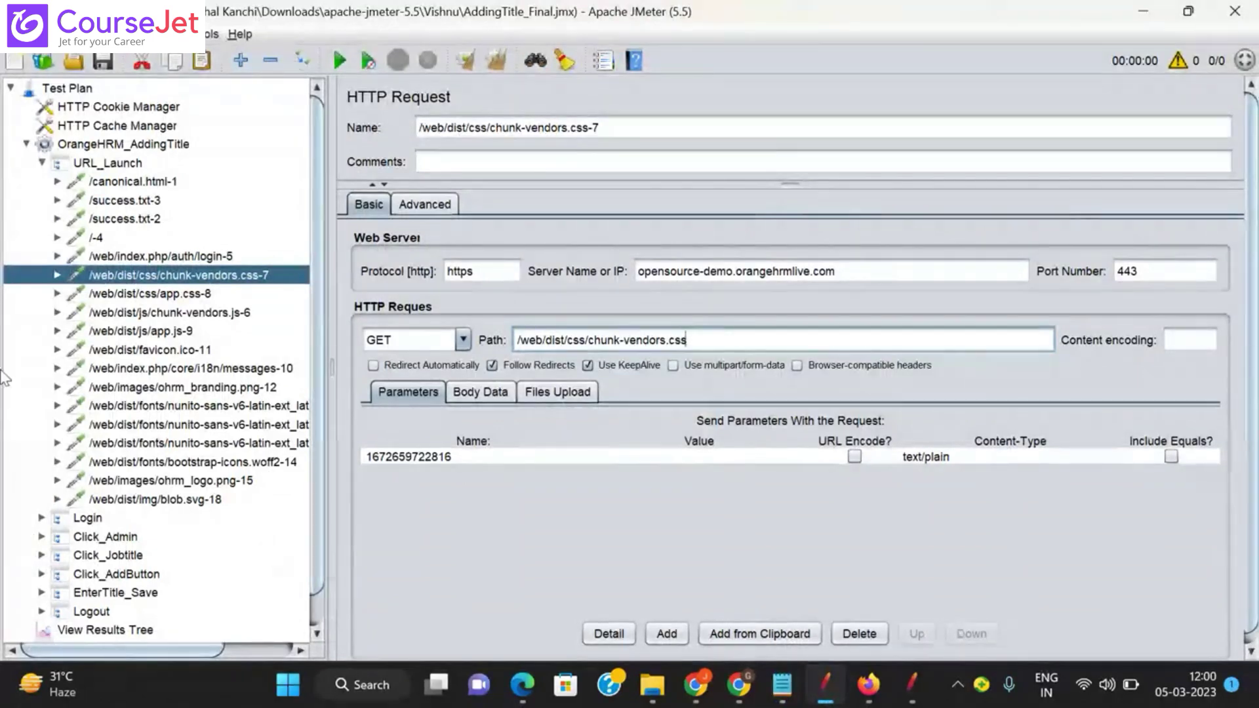
Step: Delete /canonical.html-1, toggle /web/dist/css/chunk-vendors.css-7 to disabled, and collapse URL_Launch
{"action": "left_click", "coordinate": [132, 187]}
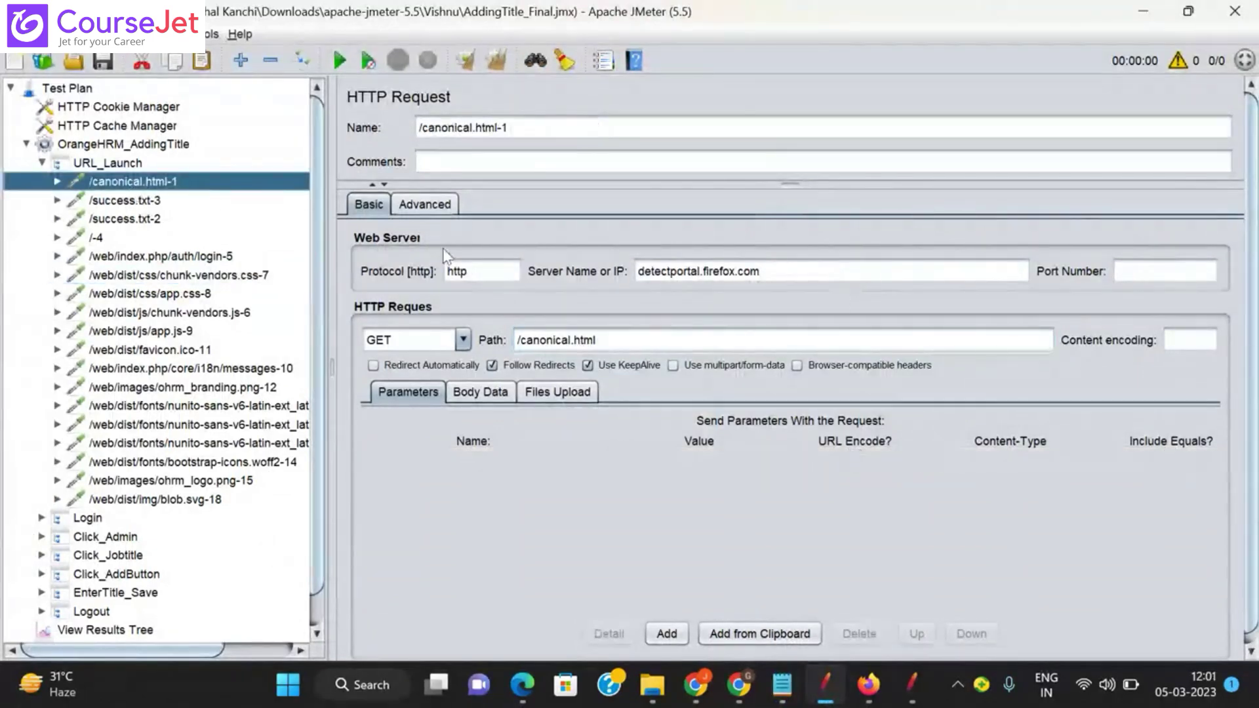
{"action": "key", "text": "Delete"}
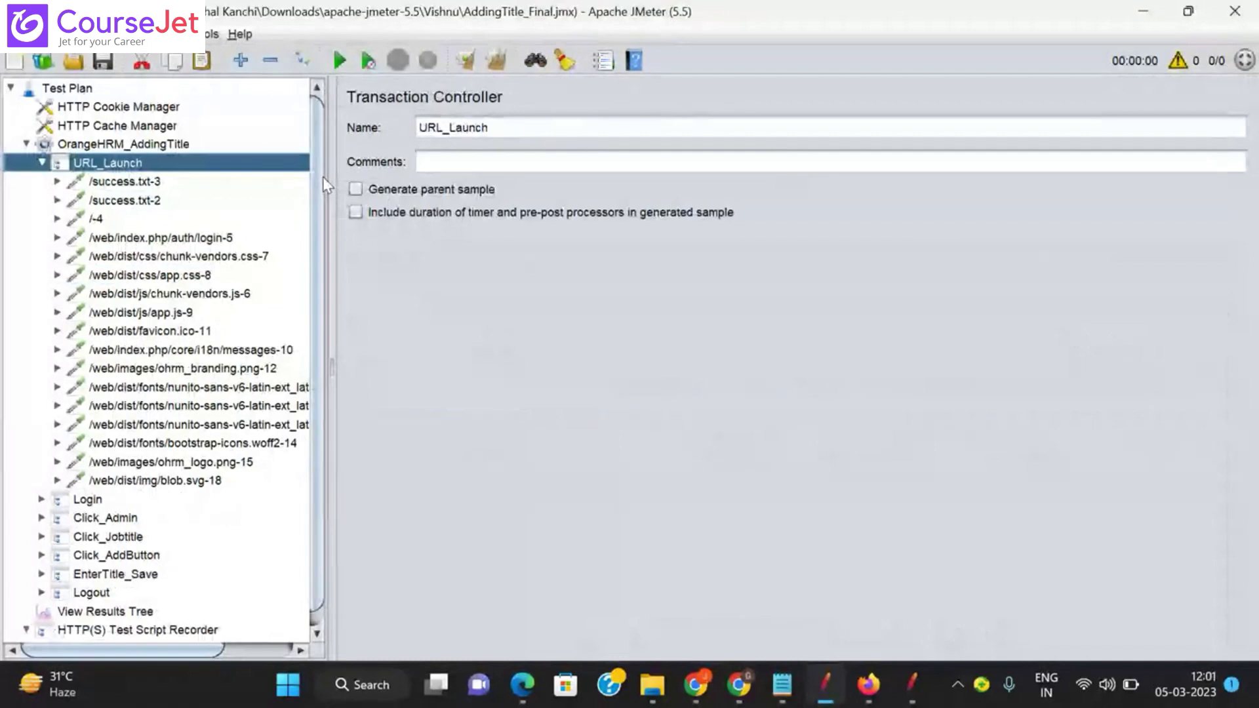
{"action": "left_click", "coordinate": [208, 257]}
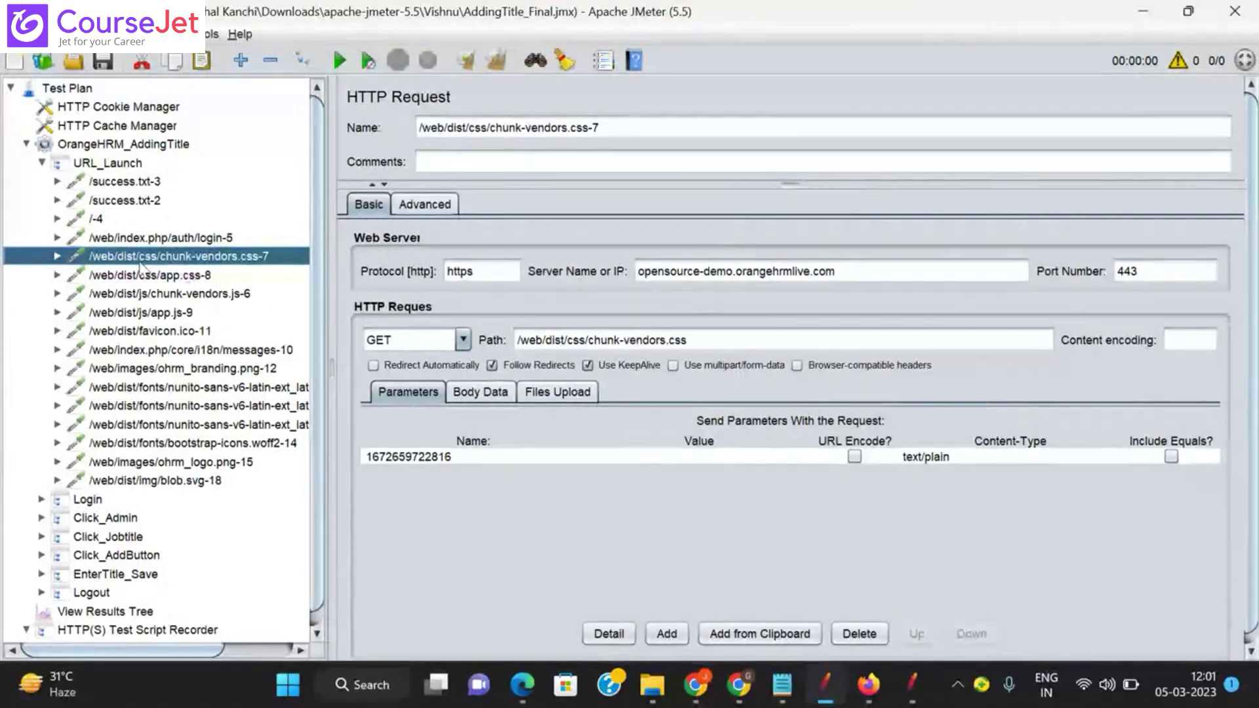
{"action": "left_click", "coordinate": [303, 61]}
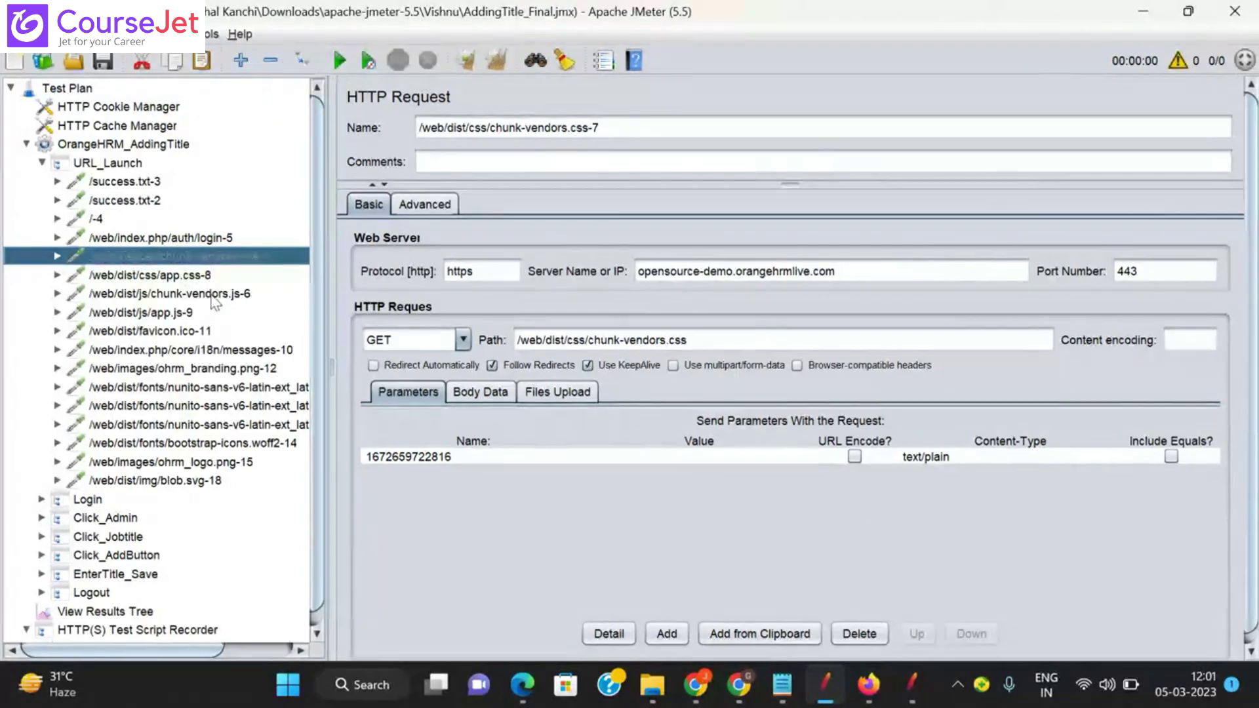
{"action": "left_click", "coordinate": [174, 272]}
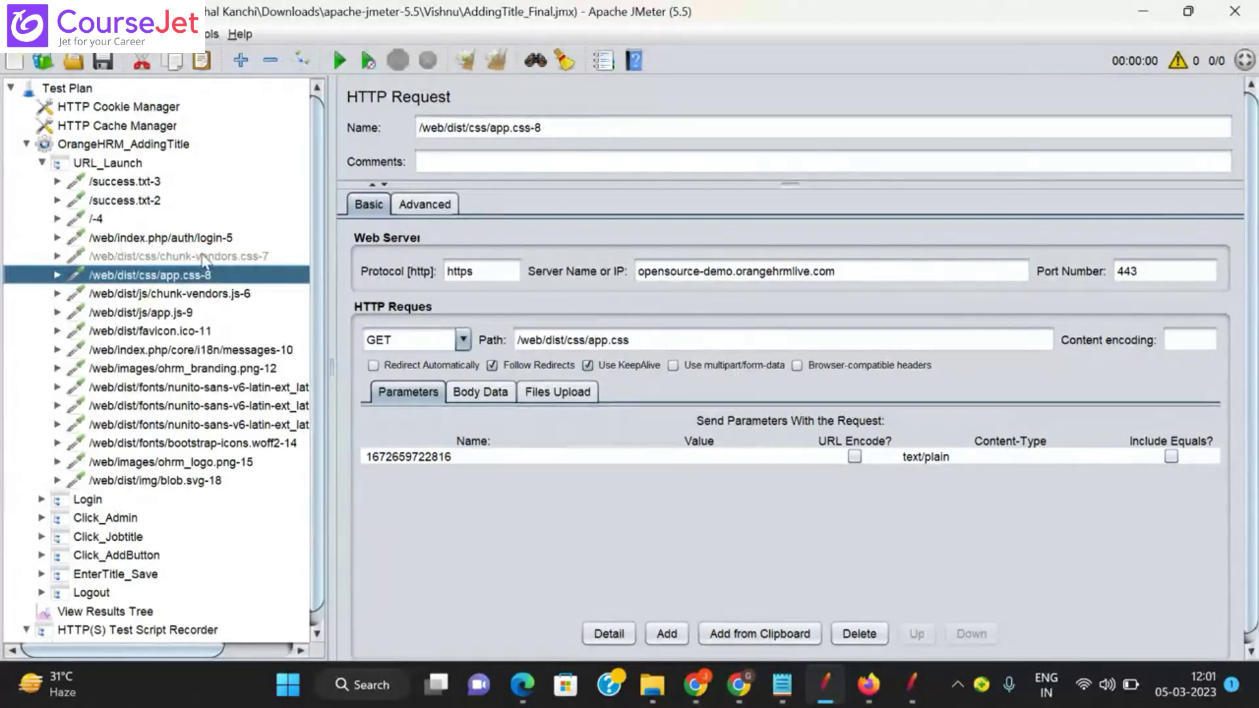
{"action": "left_click", "coordinate": [203, 258]}
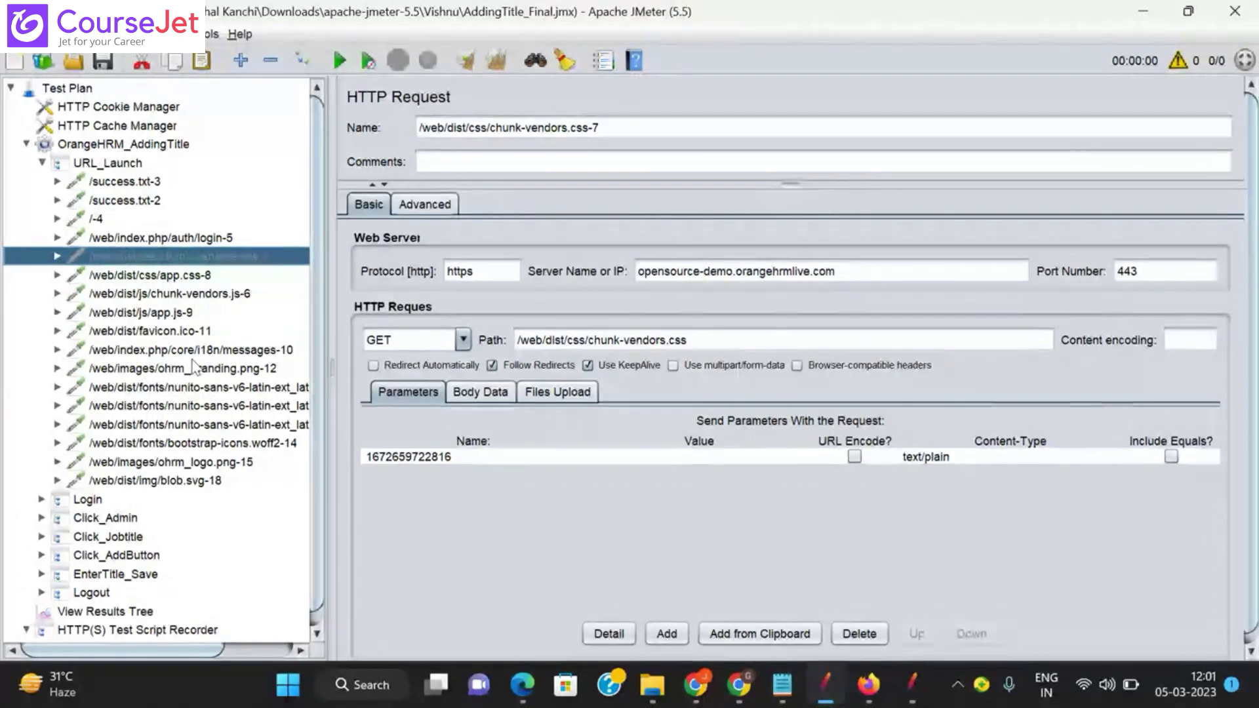
{"action": "key", "text": "Up"}
{"action": "key", "text": "Up"}
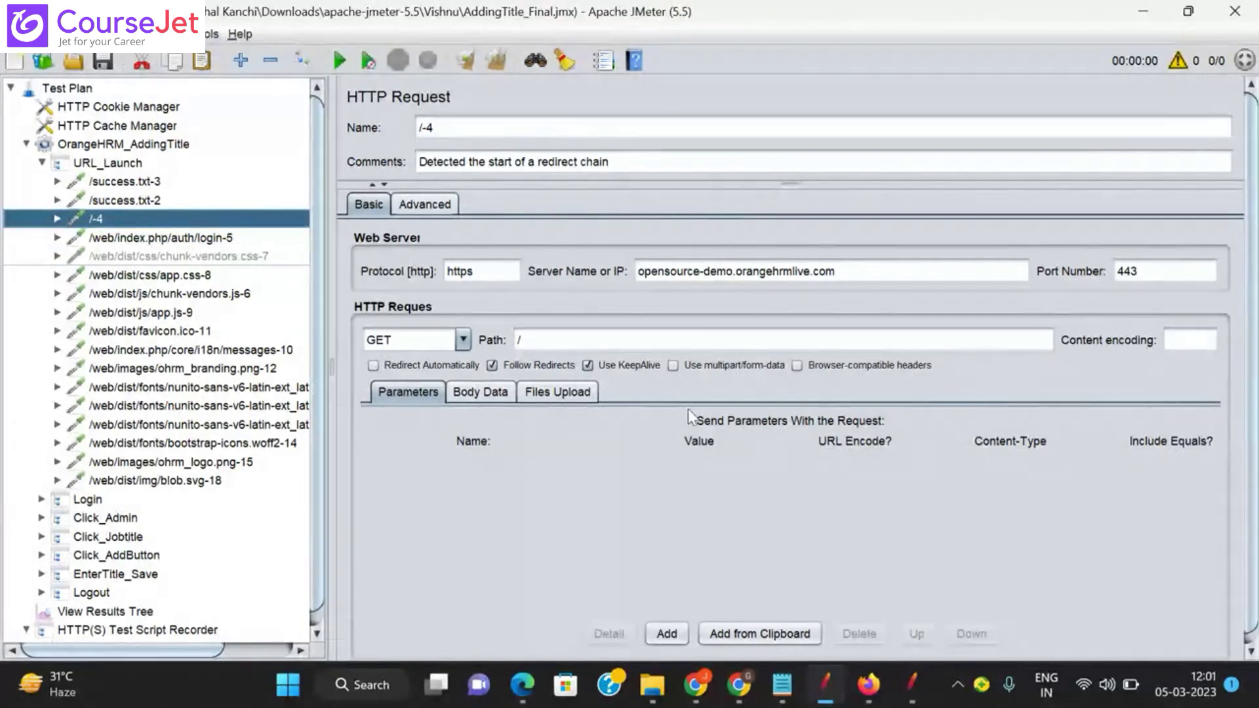
{"action": "left_click", "coordinate": [41, 163]}
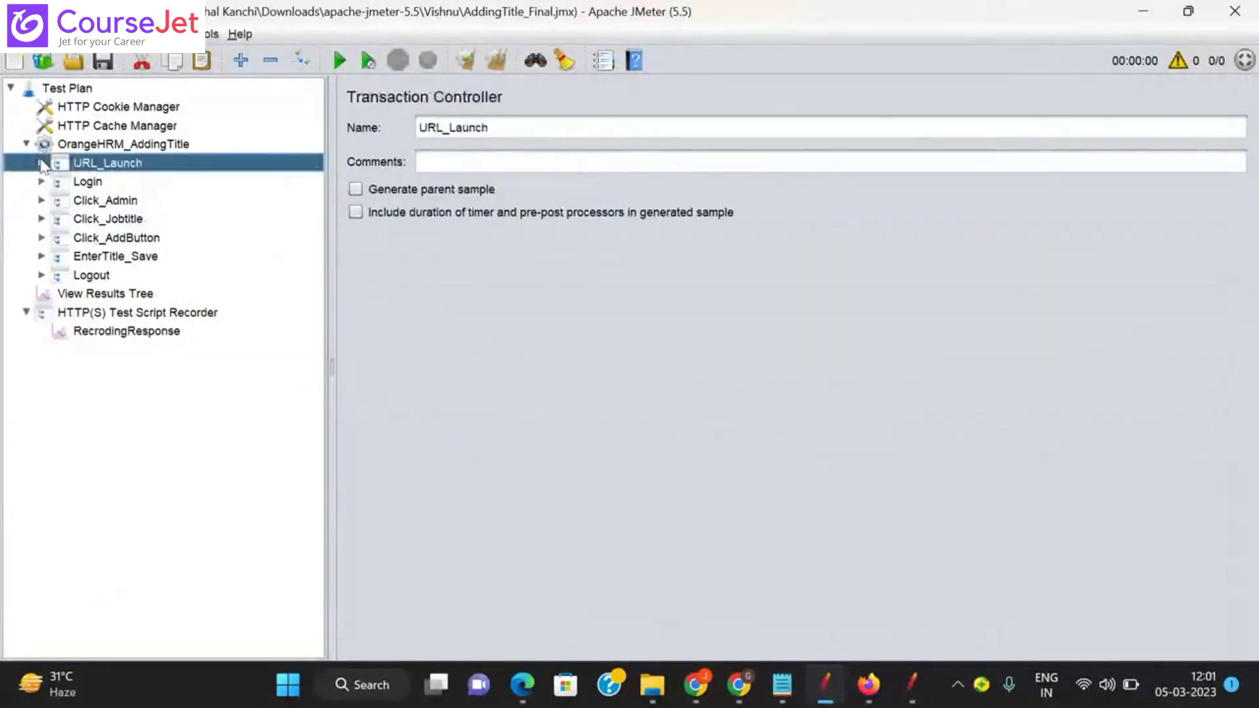
Step: Expand Login and open the /web/index.php/auth/validate-19 POST with _token, username and password
{"action": "left_click", "coordinate": [41, 181]}
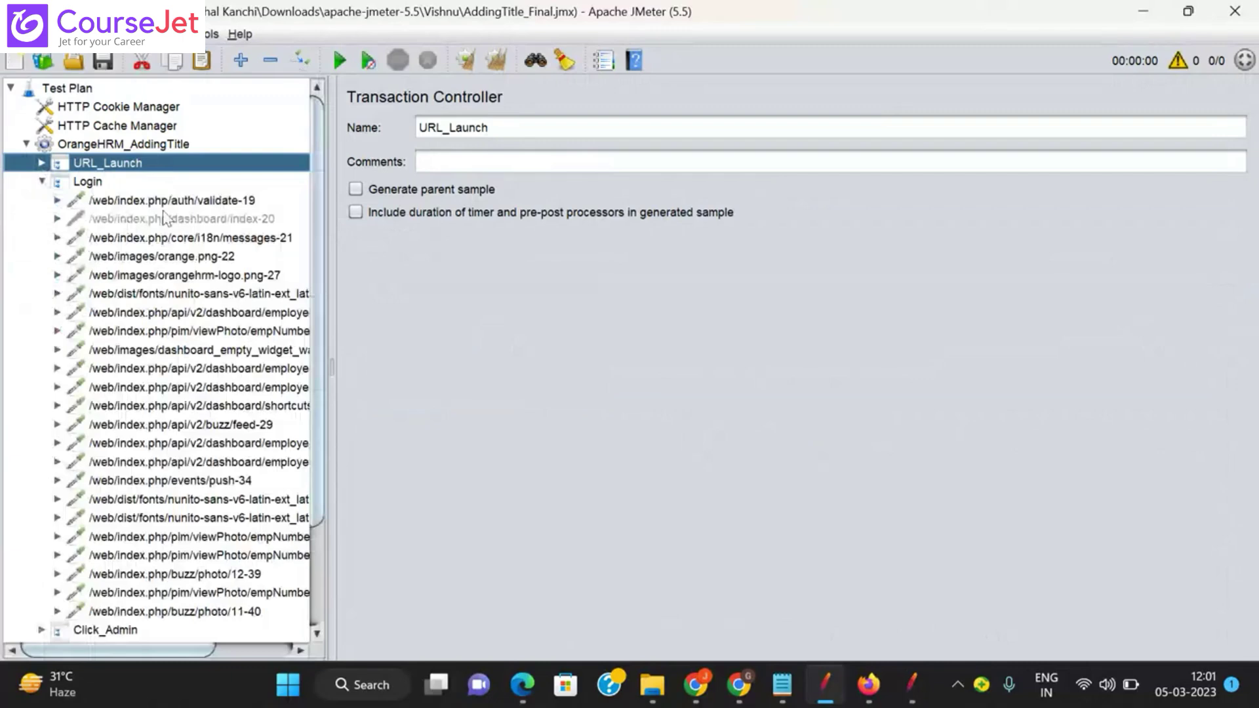
{"action": "left_click", "coordinate": [190, 201]}
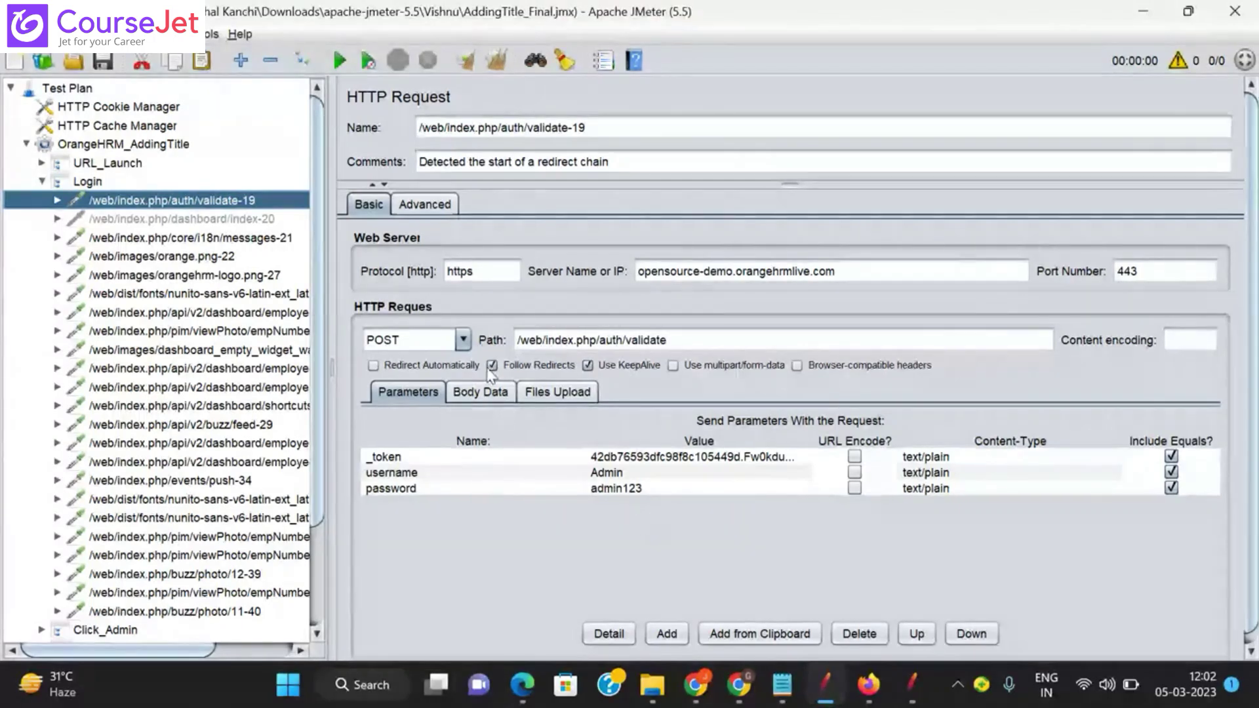
Step: Inspect the HTTP Header Managers under validate-19 and messages-21, then fold them and the Login node
{"action": "left_click", "coordinate": [58, 201]}
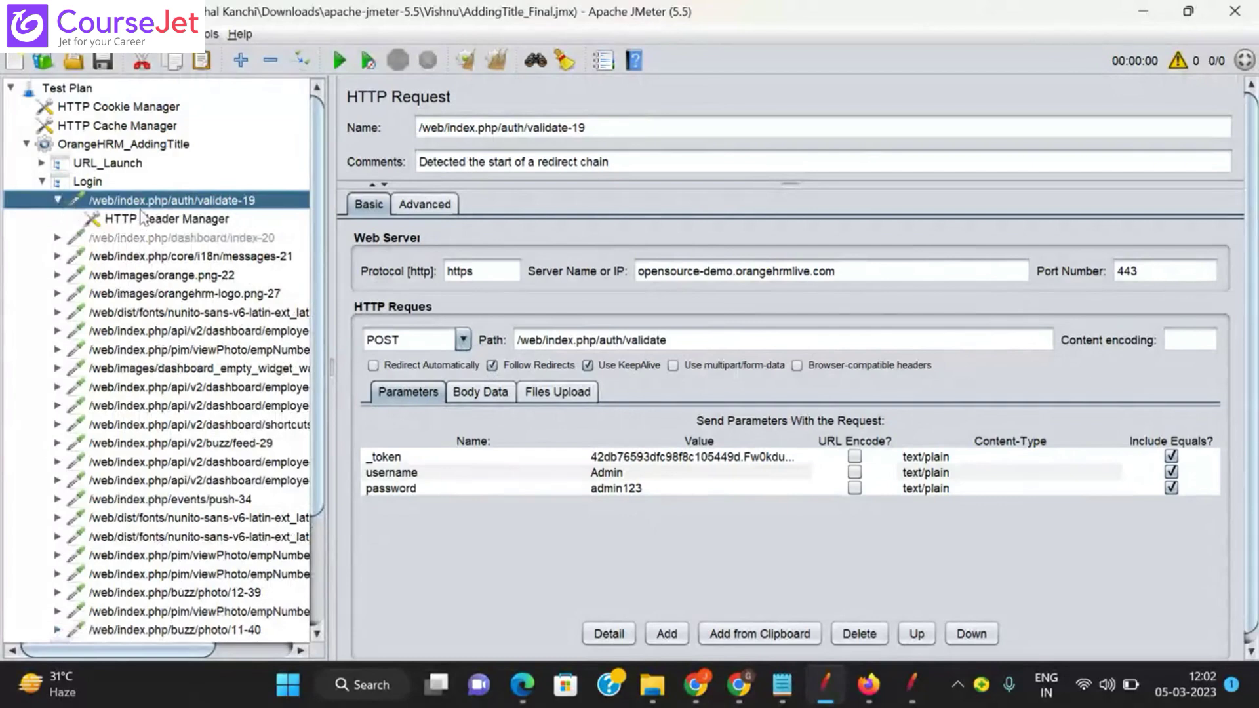
{"action": "left_click", "coordinate": [187, 224]}
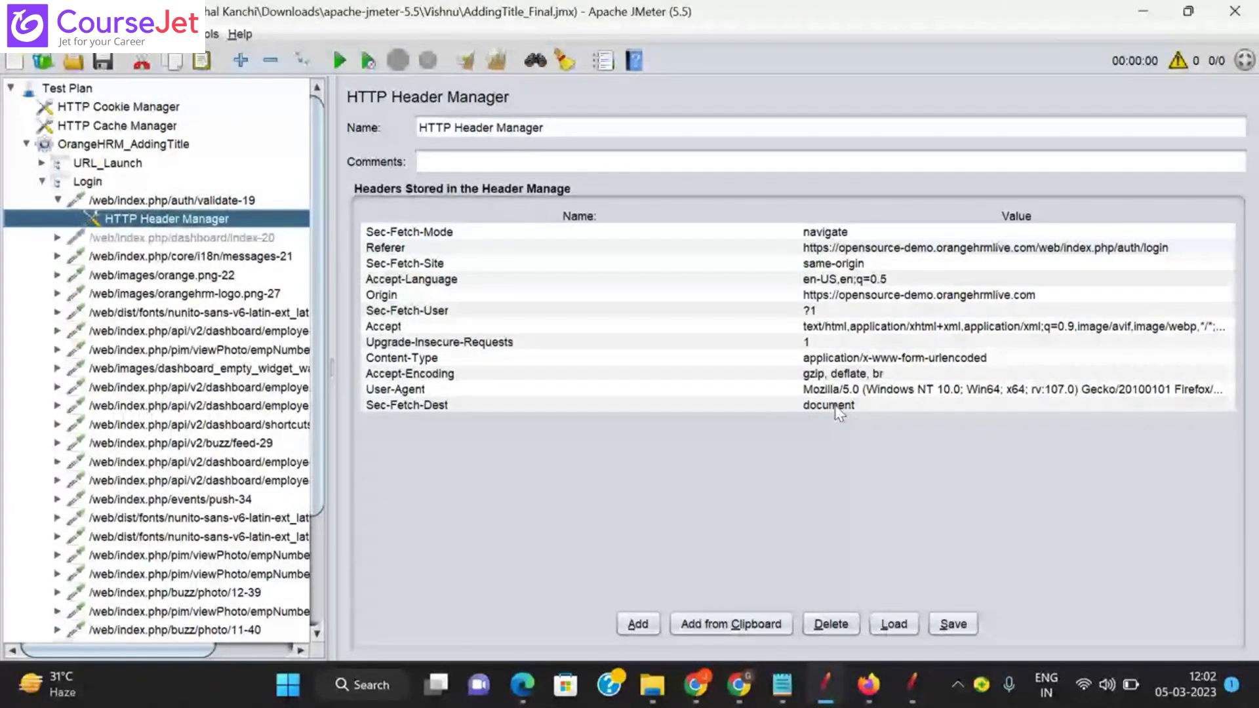
{"action": "left_click", "coordinate": [57, 237]}
{"action": "left_click", "coordinate": [57, 237]}
{"action": "left_click", "coordinate": [57, 256]}
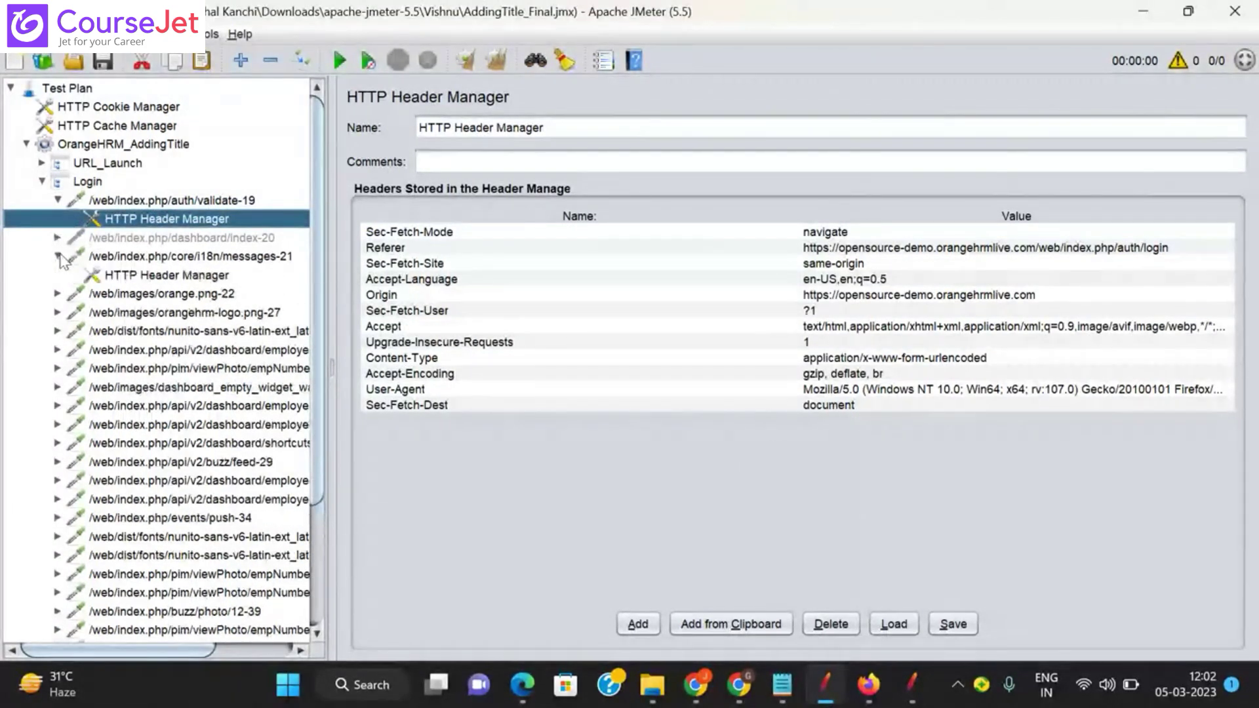
{"action": "left_click", "coordinate": [157, 276]}
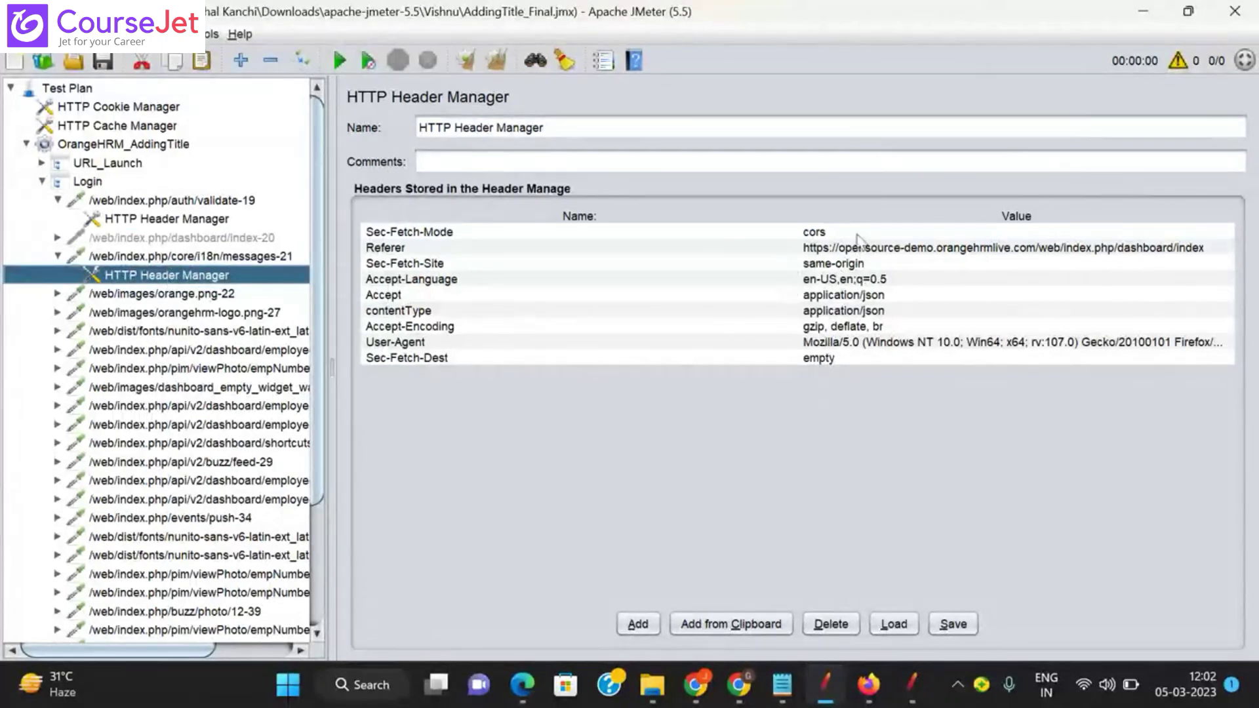
{"action": "left_click", "coordinate": [58, 257]}
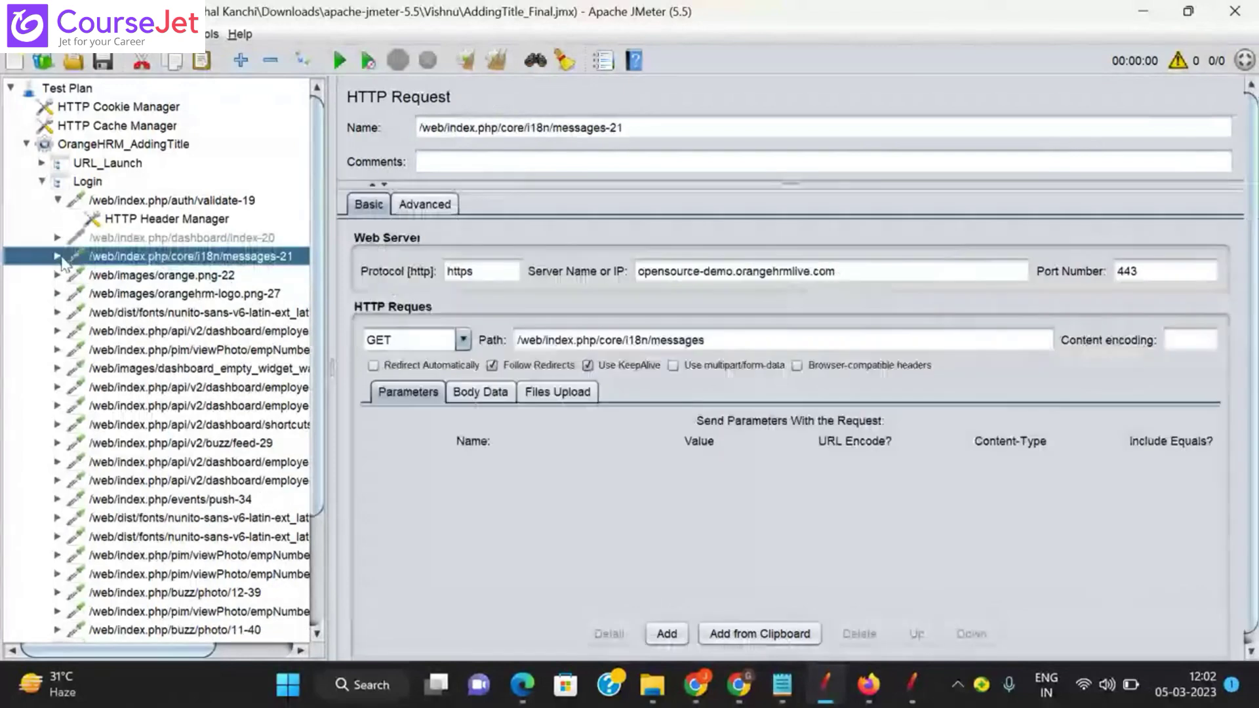
{"action": "left_click", "coordinate": [58, 201]}
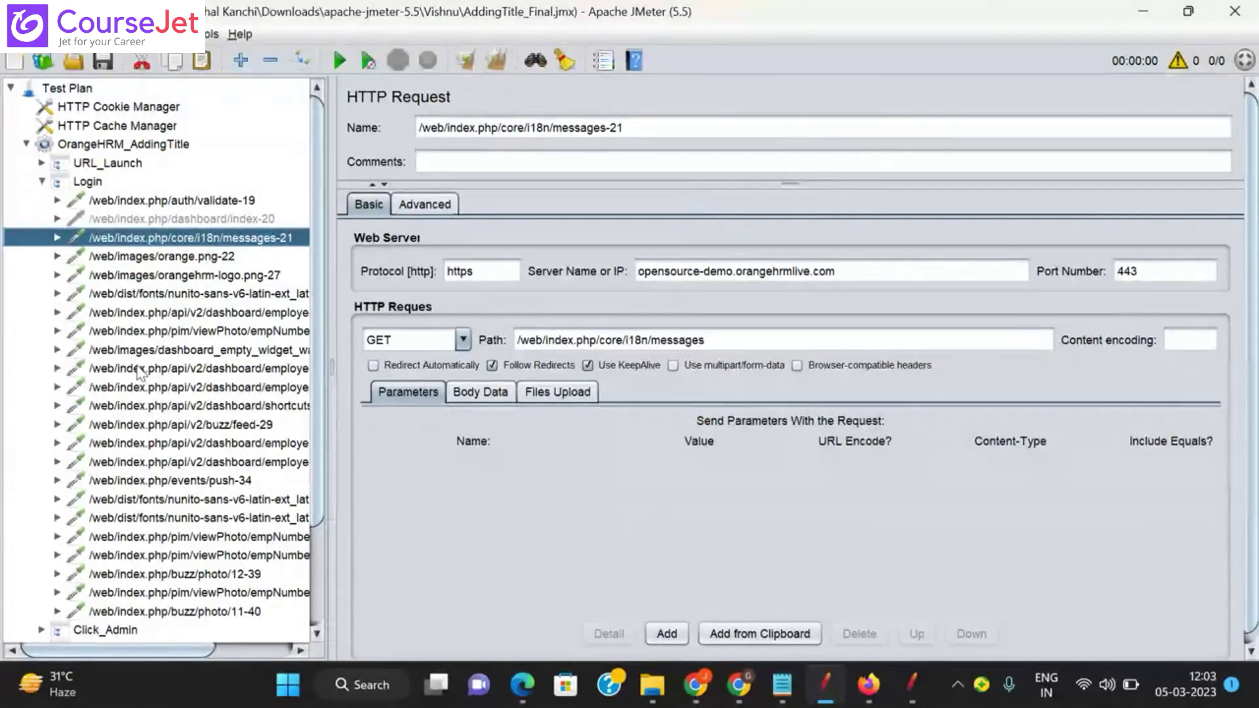
{"action": "left_click", "coordinate": [226, 201]}
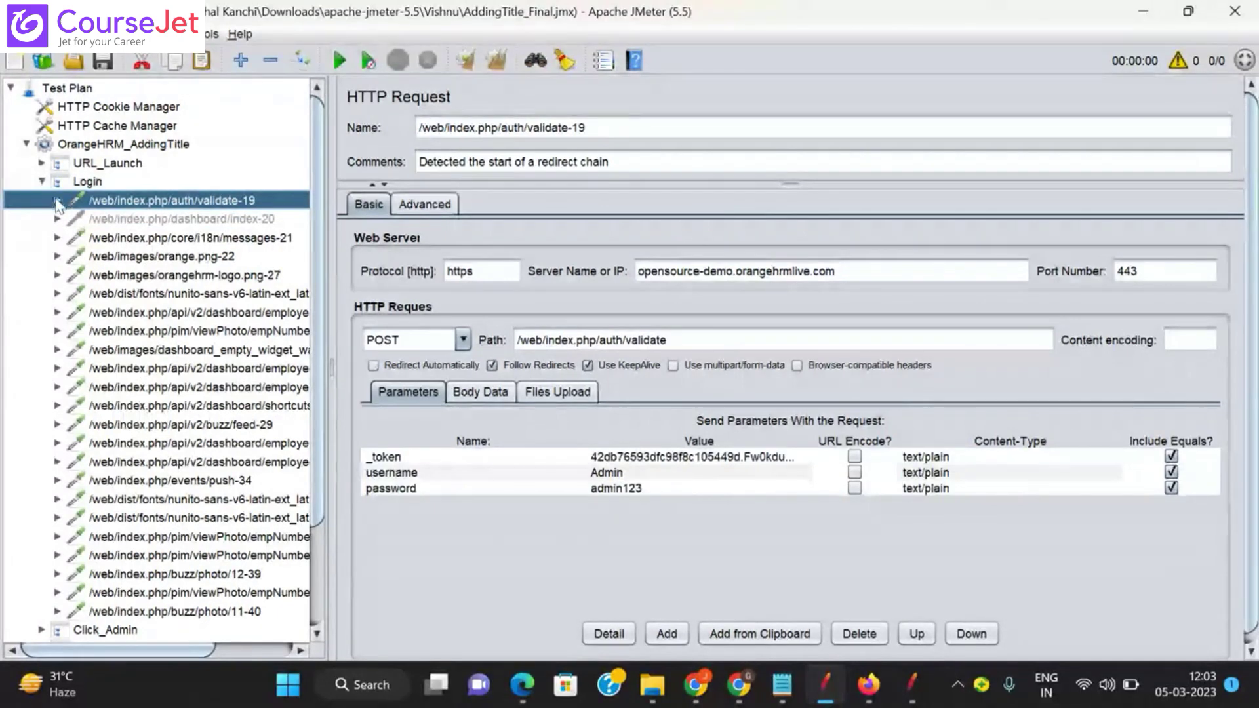
{"action": "left_click", "coordinate": [42, 184]}
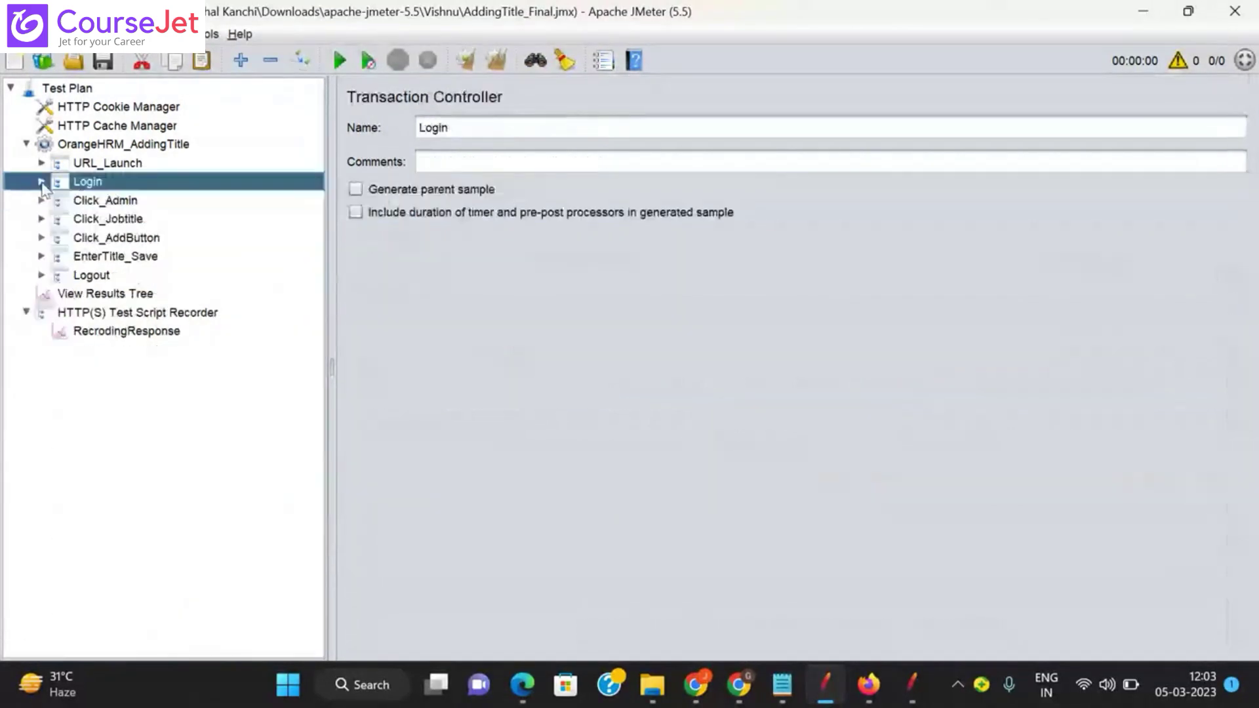